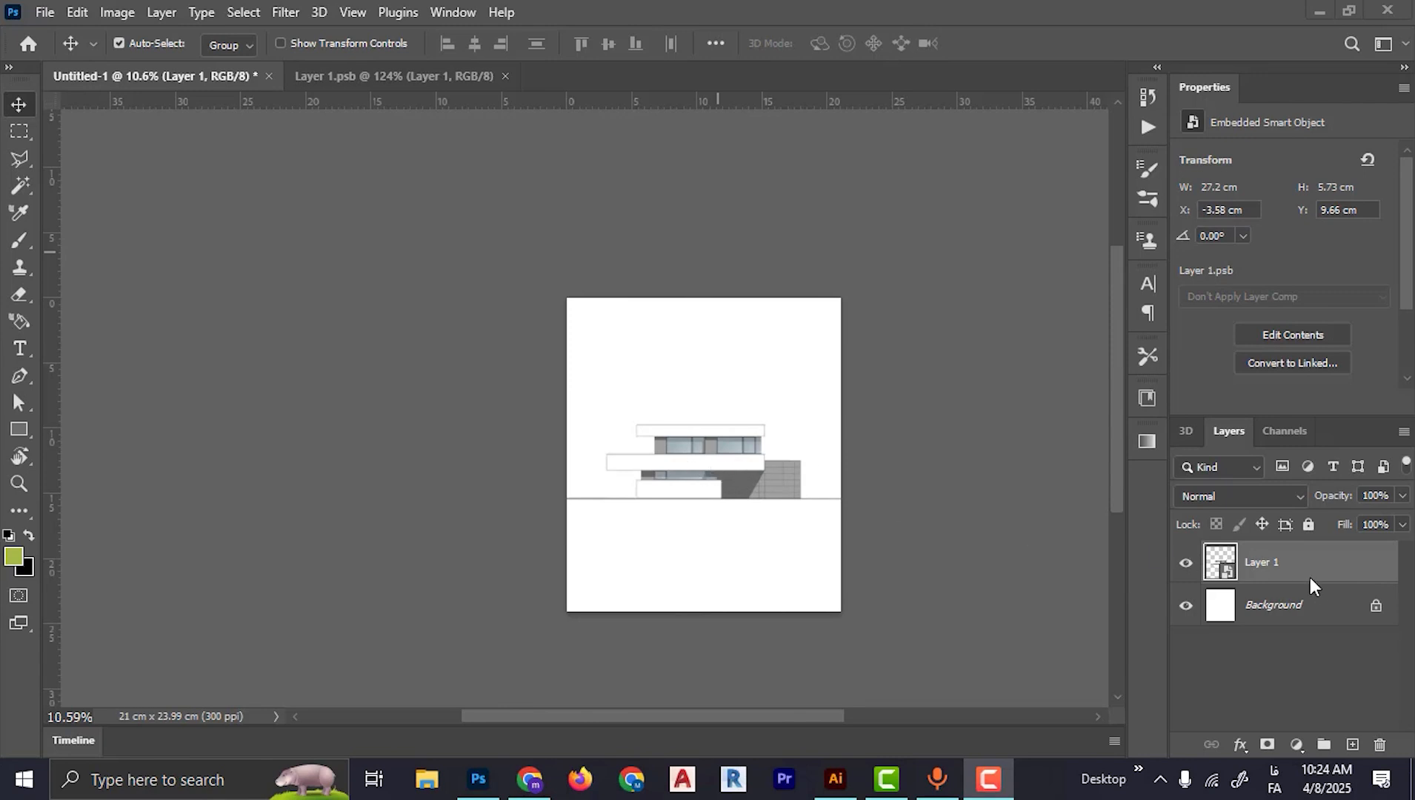
Rename the building's Layer 1 to نما and give it a gray color label
double_click(1264, 563)
text(نم)
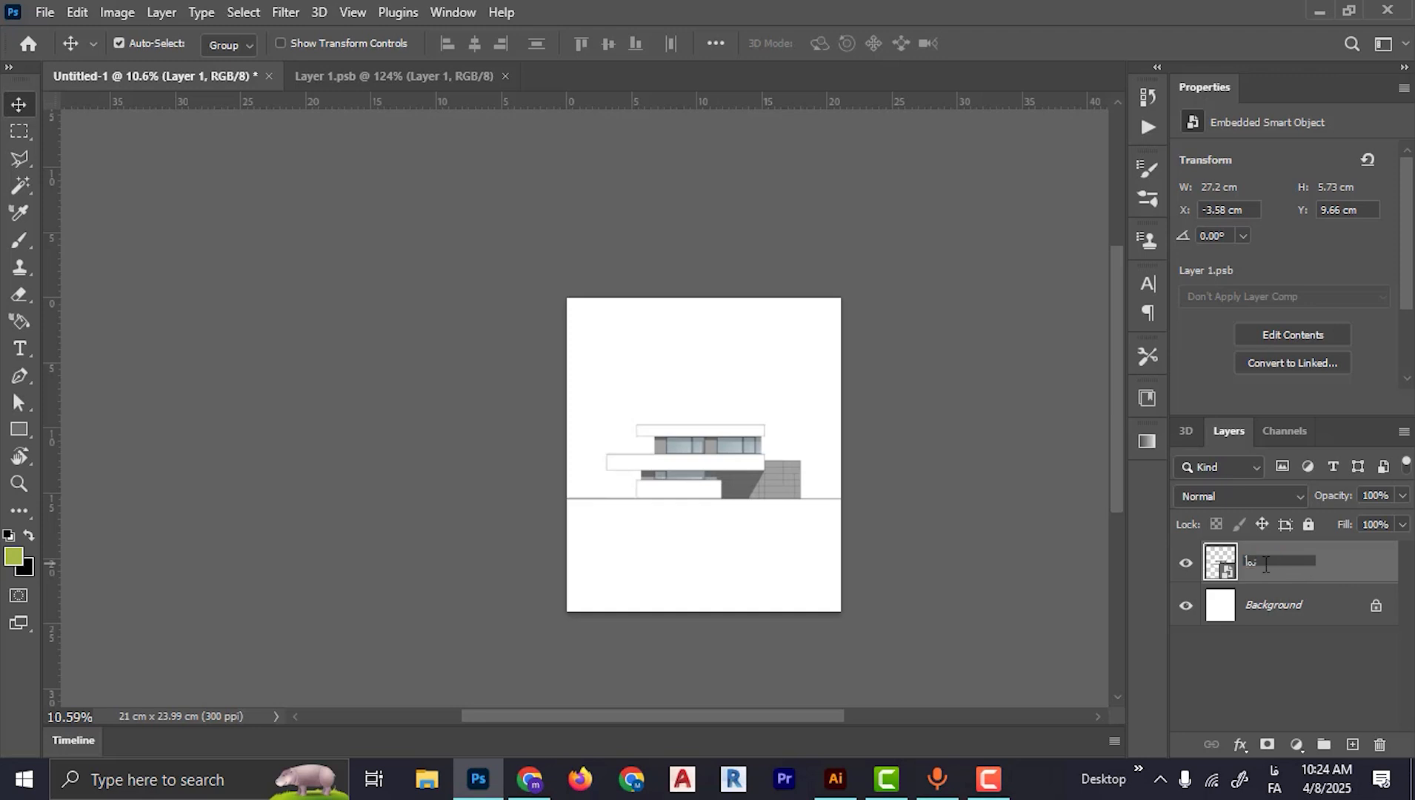
text(ا)
key(Return)
right_click(1191, 557)
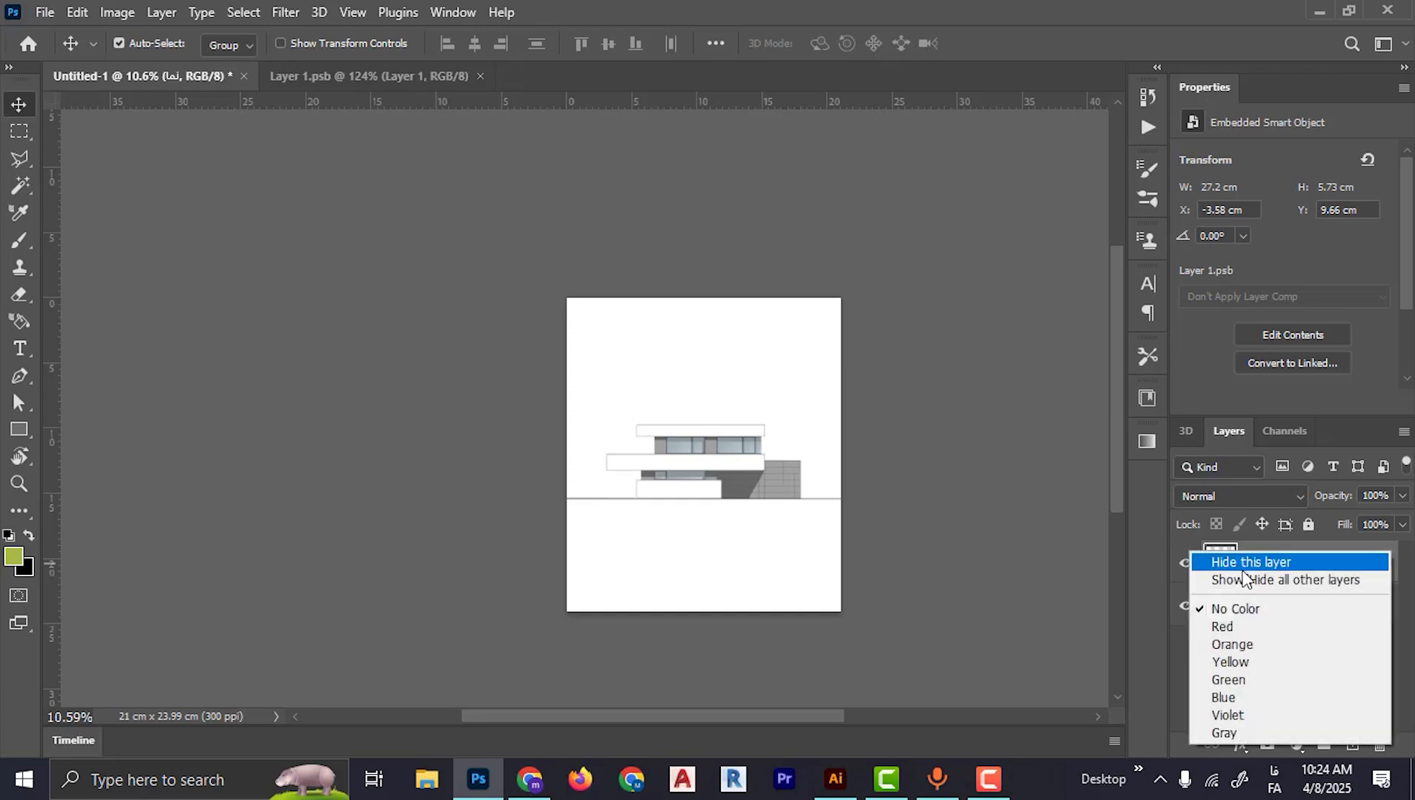
click(1230, 735)
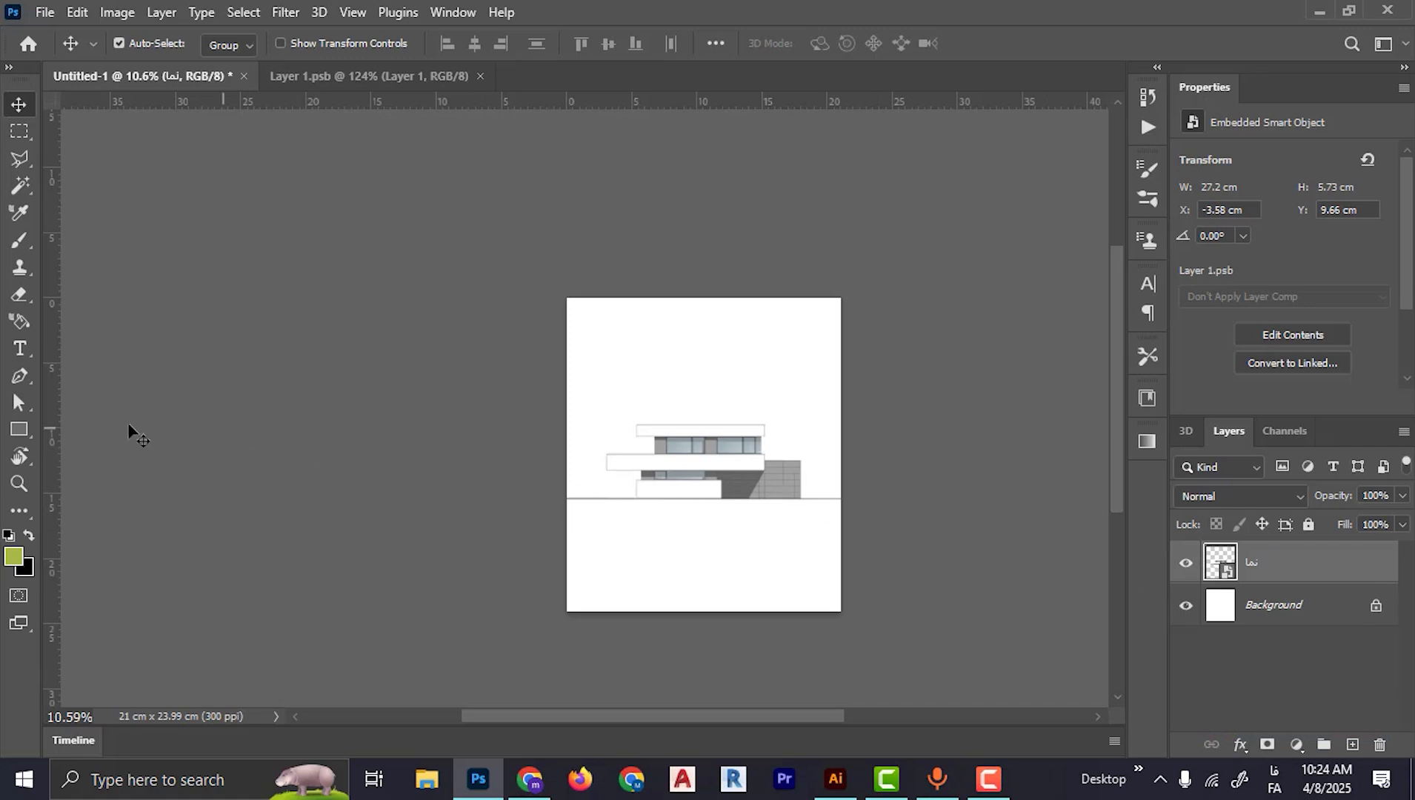
Choose the Rectangle tool in Shape mode with a blue fill and no stroke
click(26, 424)
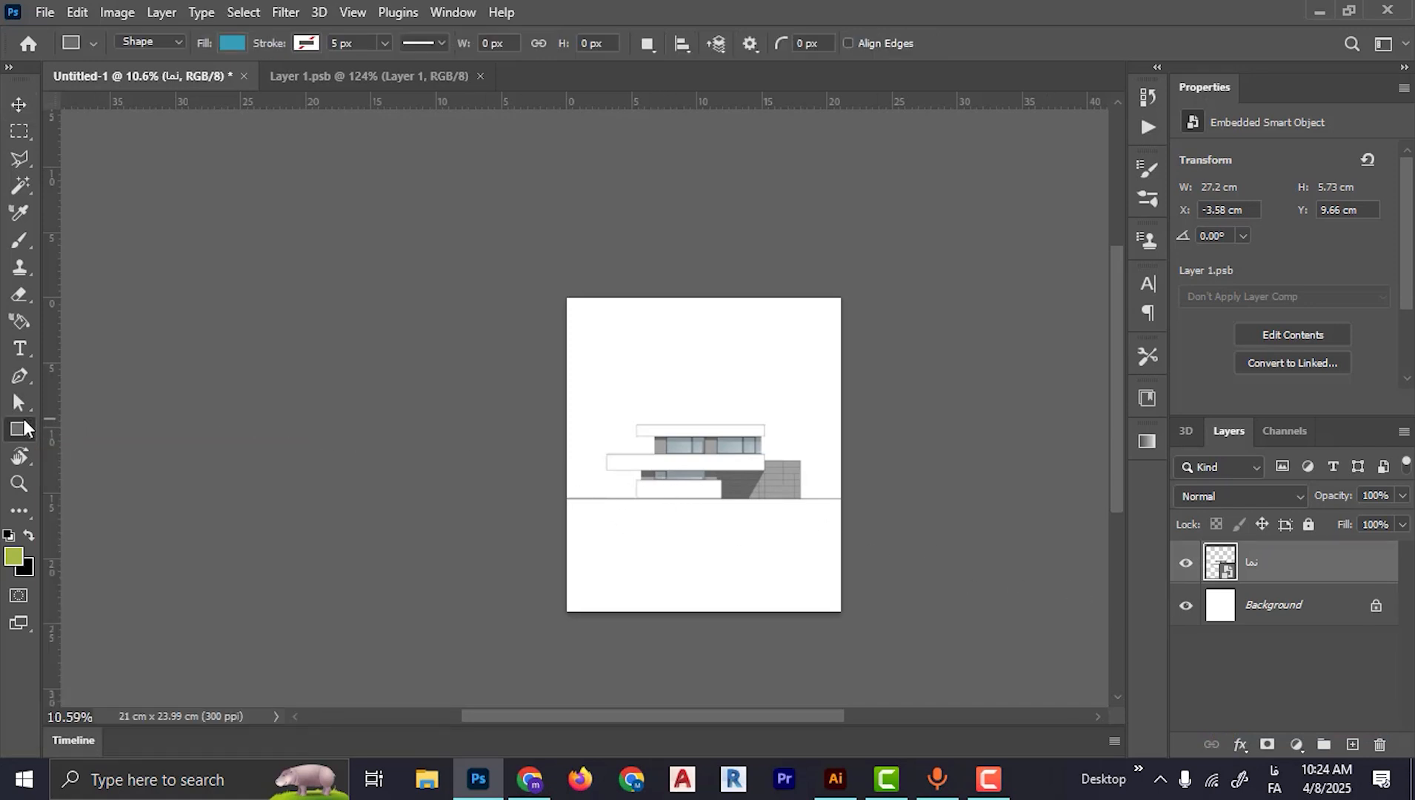
click(230, 43)
key(Escape)
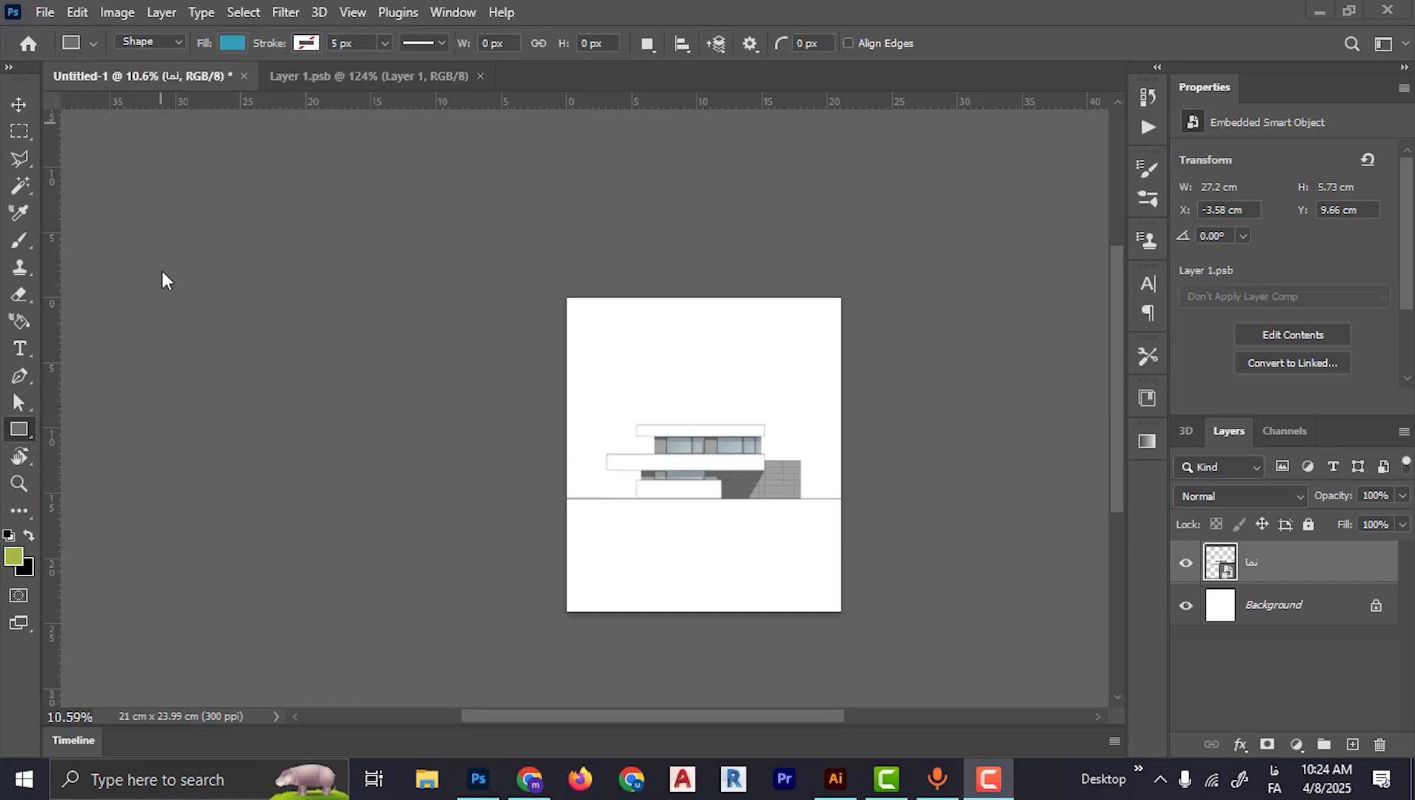
click(232, 45)
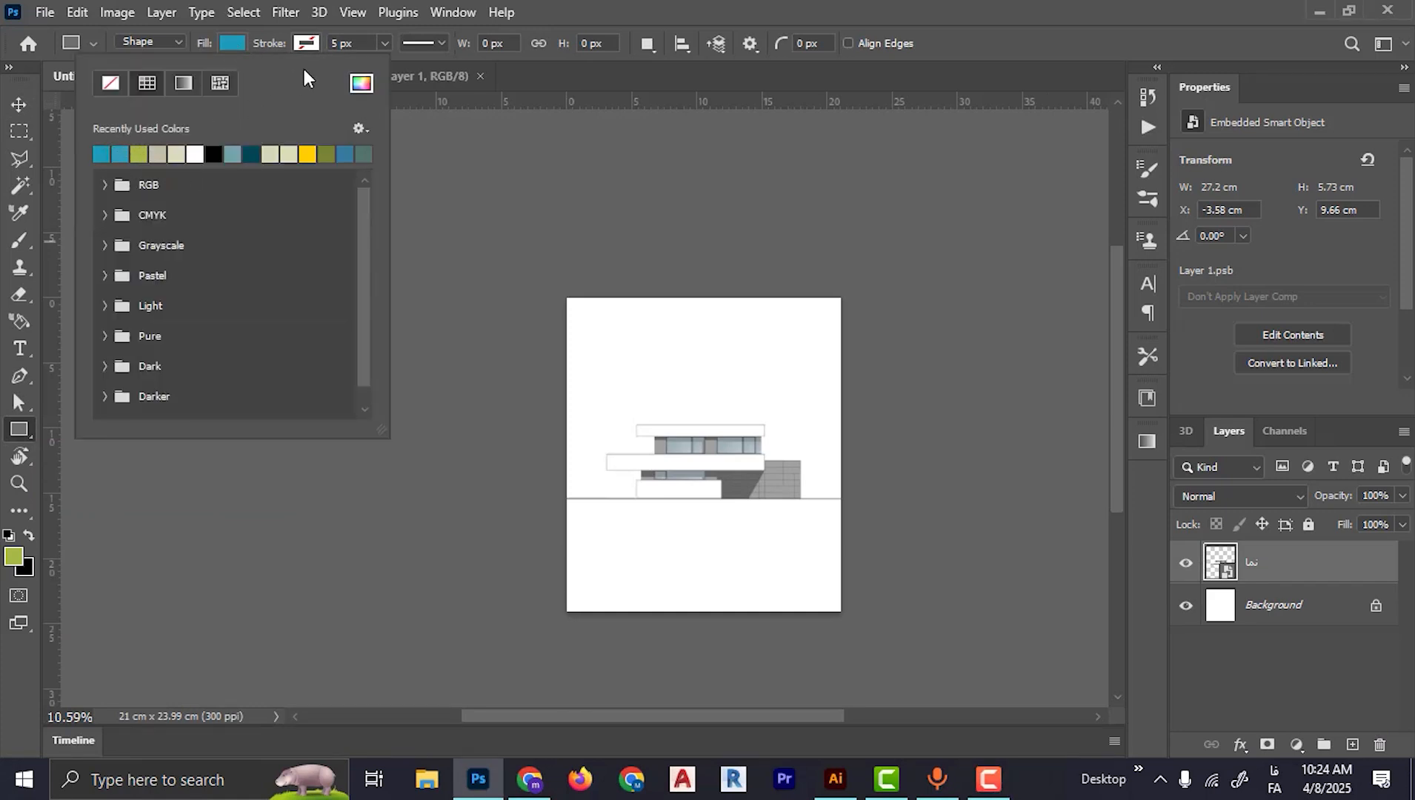
click(301, 43)
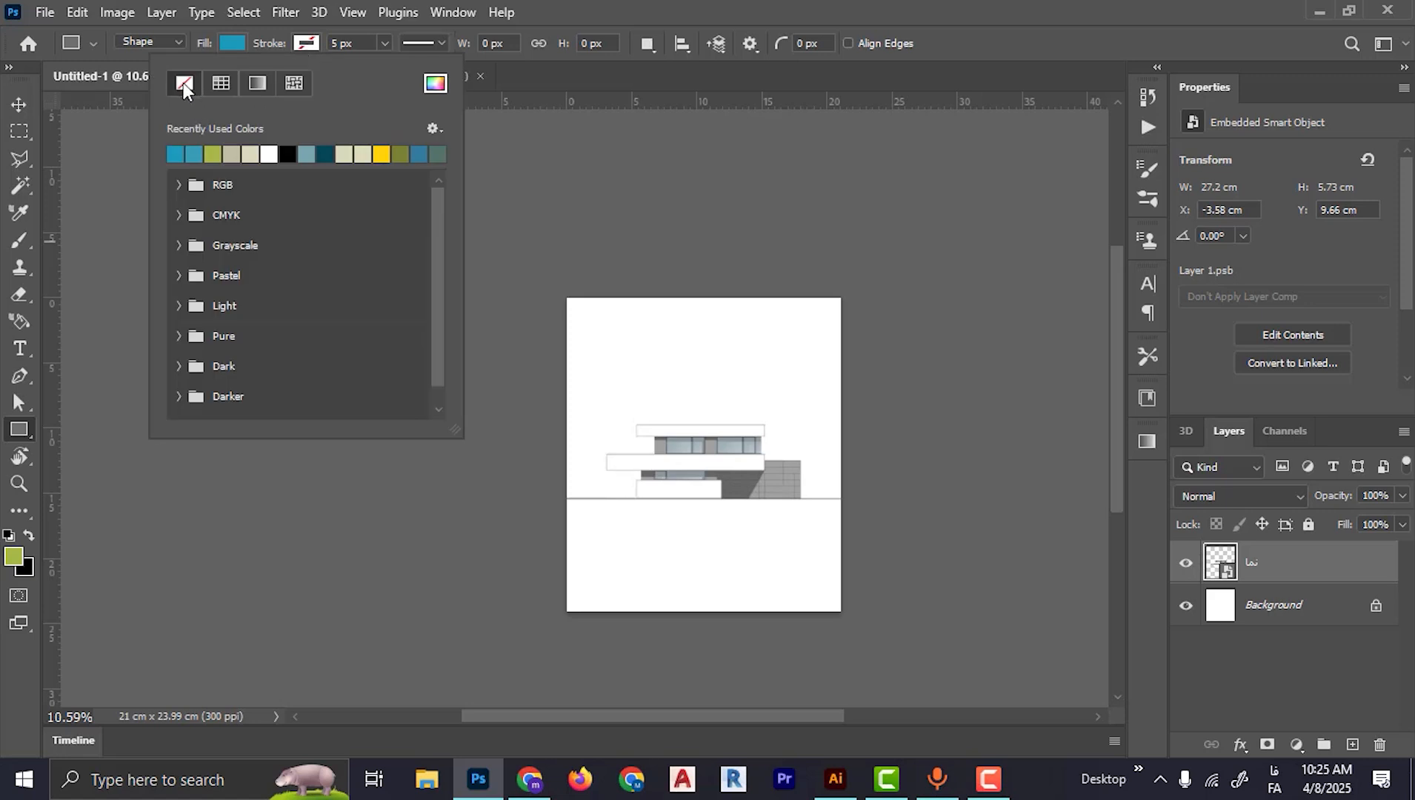
click(638, 5)
Draw a full-height blue rectangle about 9.33 by 24.21 cm across the building and place its layer beneath نما
scroll(744, 367, up, 4)
scroll(711, 534, down, 5)
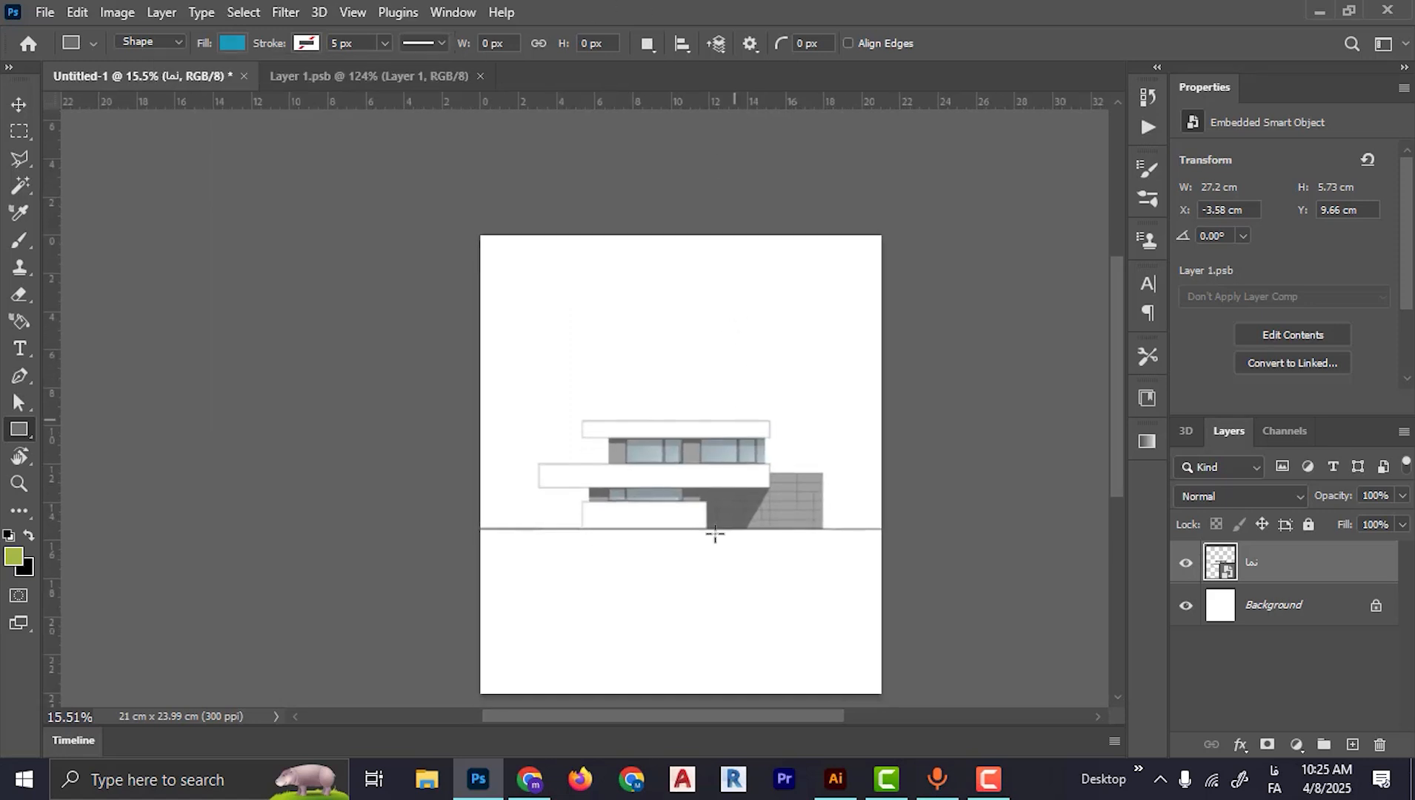
drag(588, 621, 752, 233)
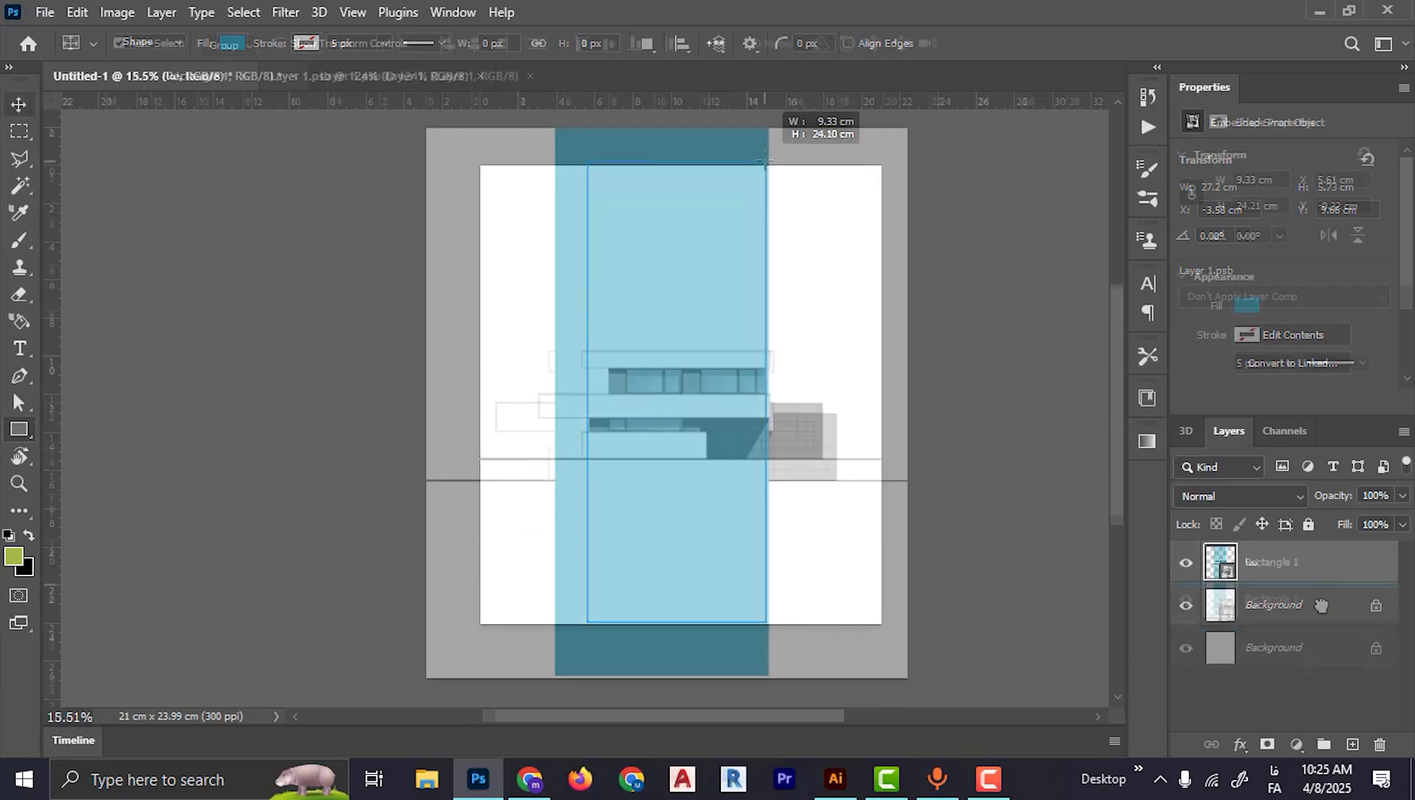
drag(1300, 565, 1293, 608)
Nudge the blue rectangle horizontally until its right edge lines up with the right end of the building's white slabs
scroll(777, 547, up, 4)
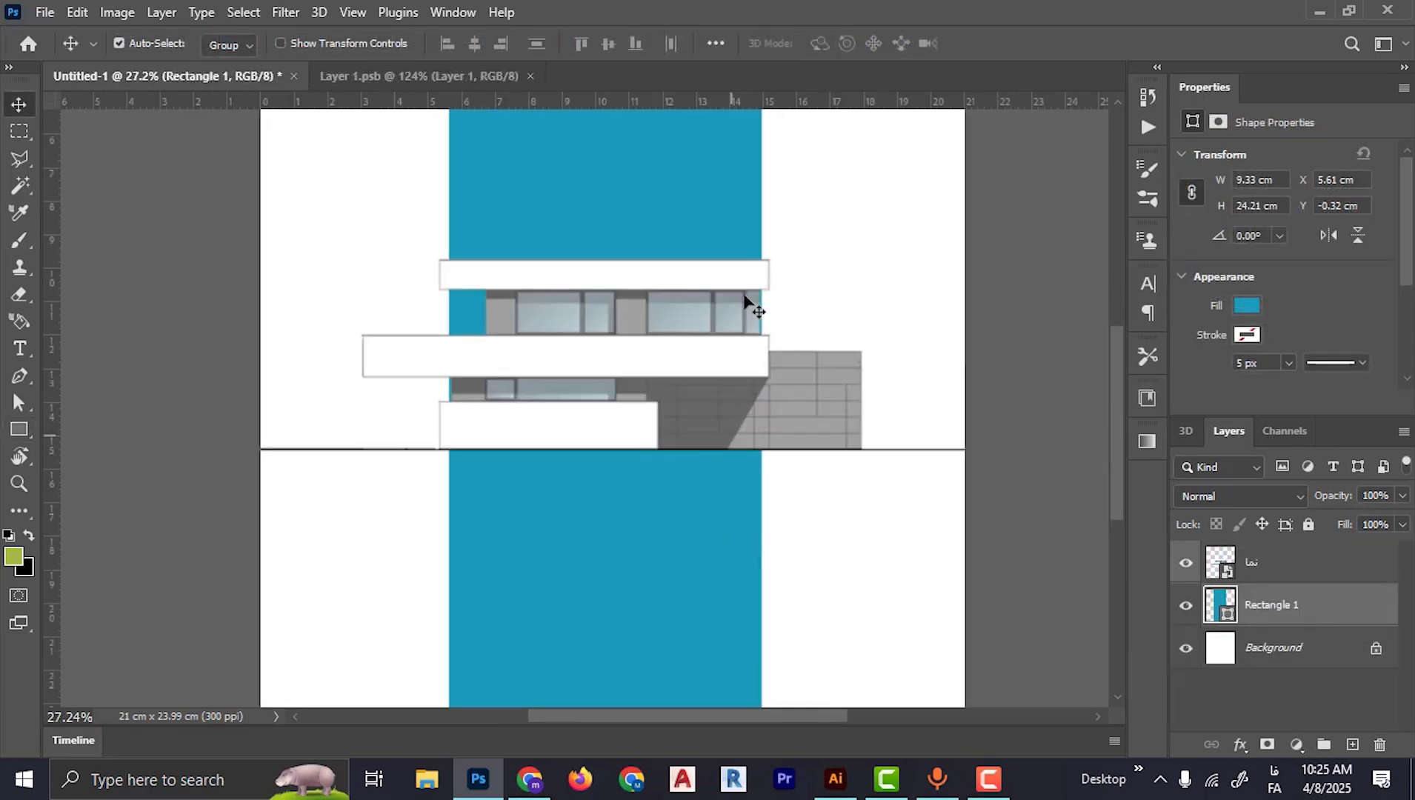
scroll(754, 278, up, 10)
key(Left)
key(Left)
key(Left)
scroll(781, 384, up, 6)
key(Left)
scroll(782, 393, down, 1)
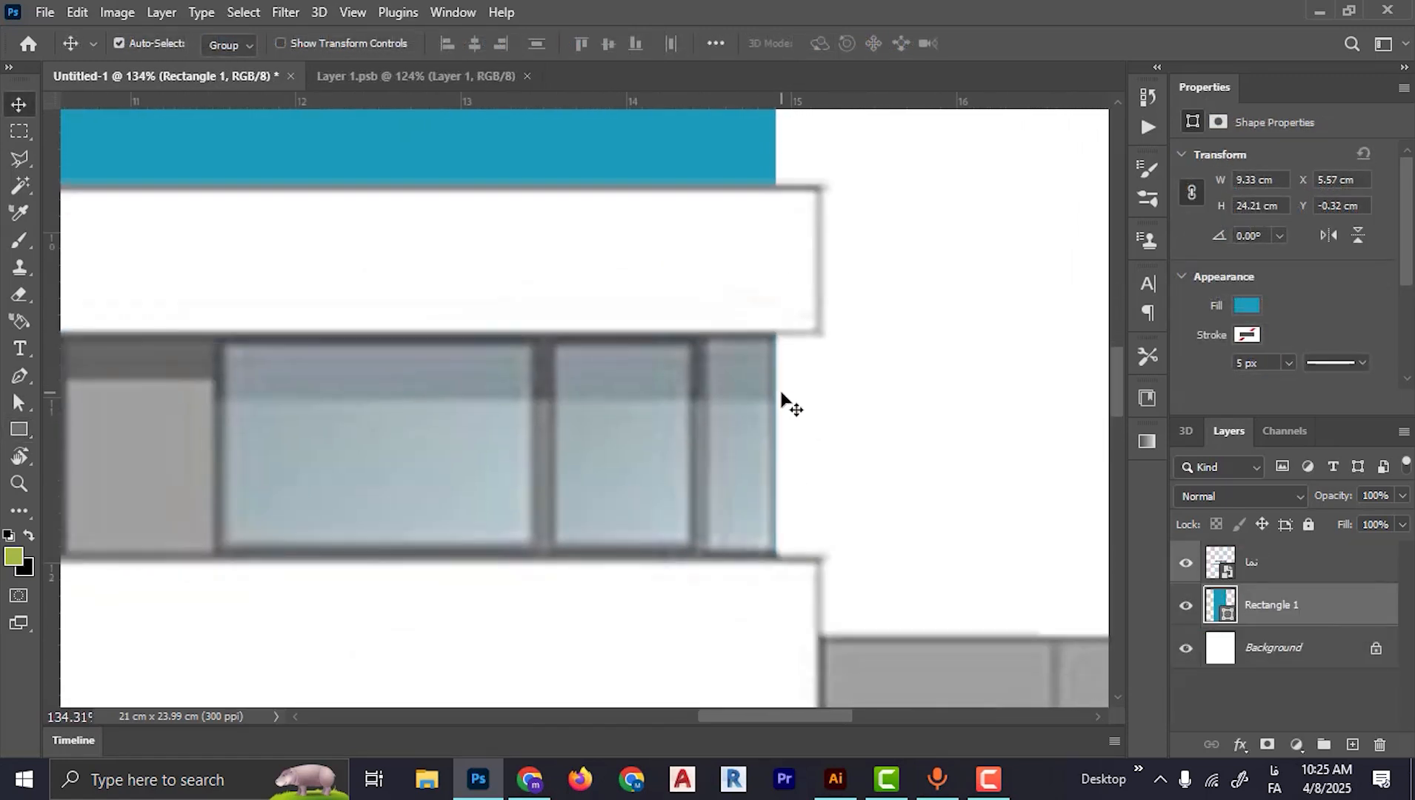
scroll(781, 400, down, 8)
key(Left)
key(Right)
key(Right)
key(Right)
key(Right)
key(Right)
key(Right)
key(Right)
key(Right)
key(Right)
key(Right)
key(Right)
key(Right)
key(Right)
key(Right)
key(Right)
key(Right)
key(Right)
key(Right)
key(Right)
key(Right)
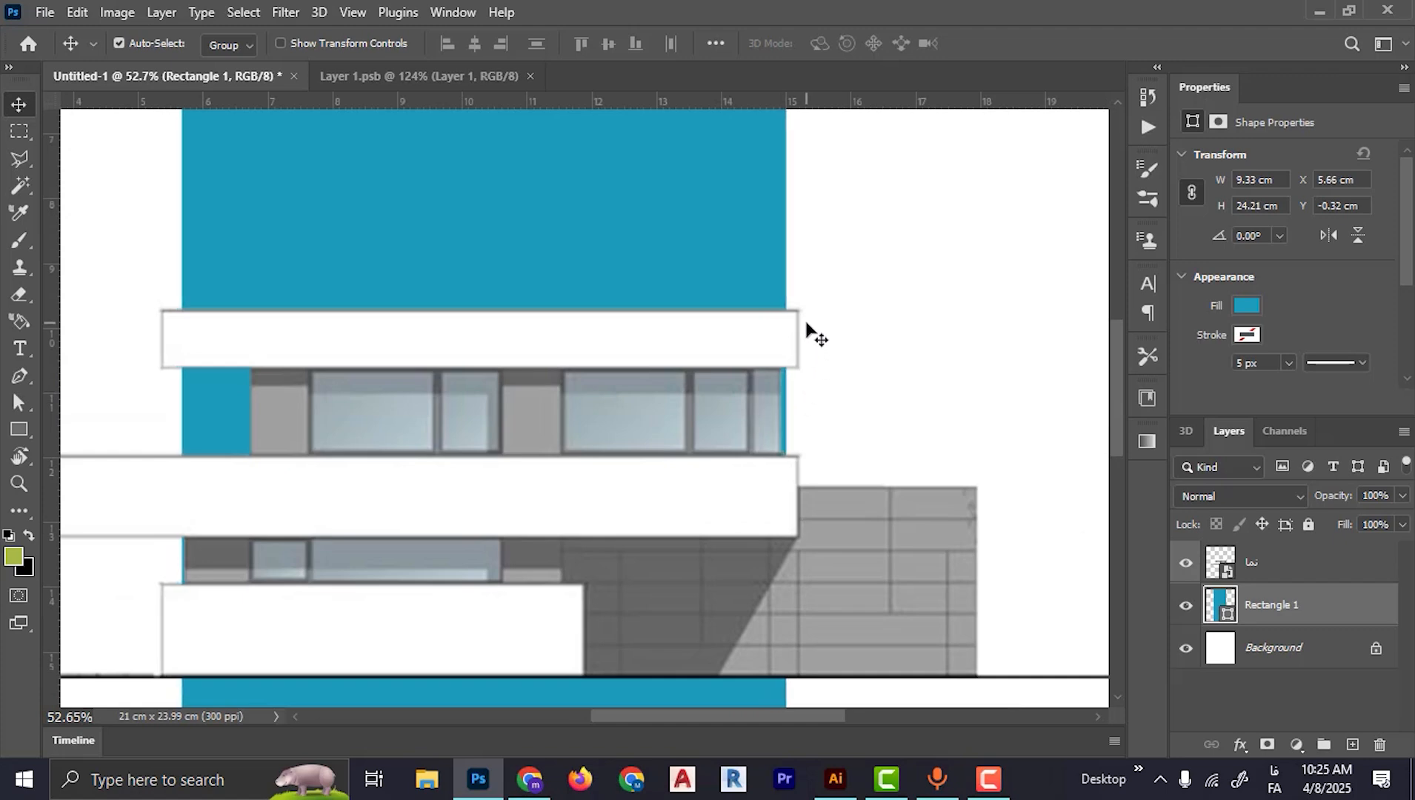
scroll(809, 341, up, 5)
key(Right)
key(Right)
key(Right)
key(Right)
key(Right)
key(Right)
key(Right)
key(Right)
key(Right)
key(Right)
scroll(791, 300, up, 6)
scroll(827, 329, down, 3)
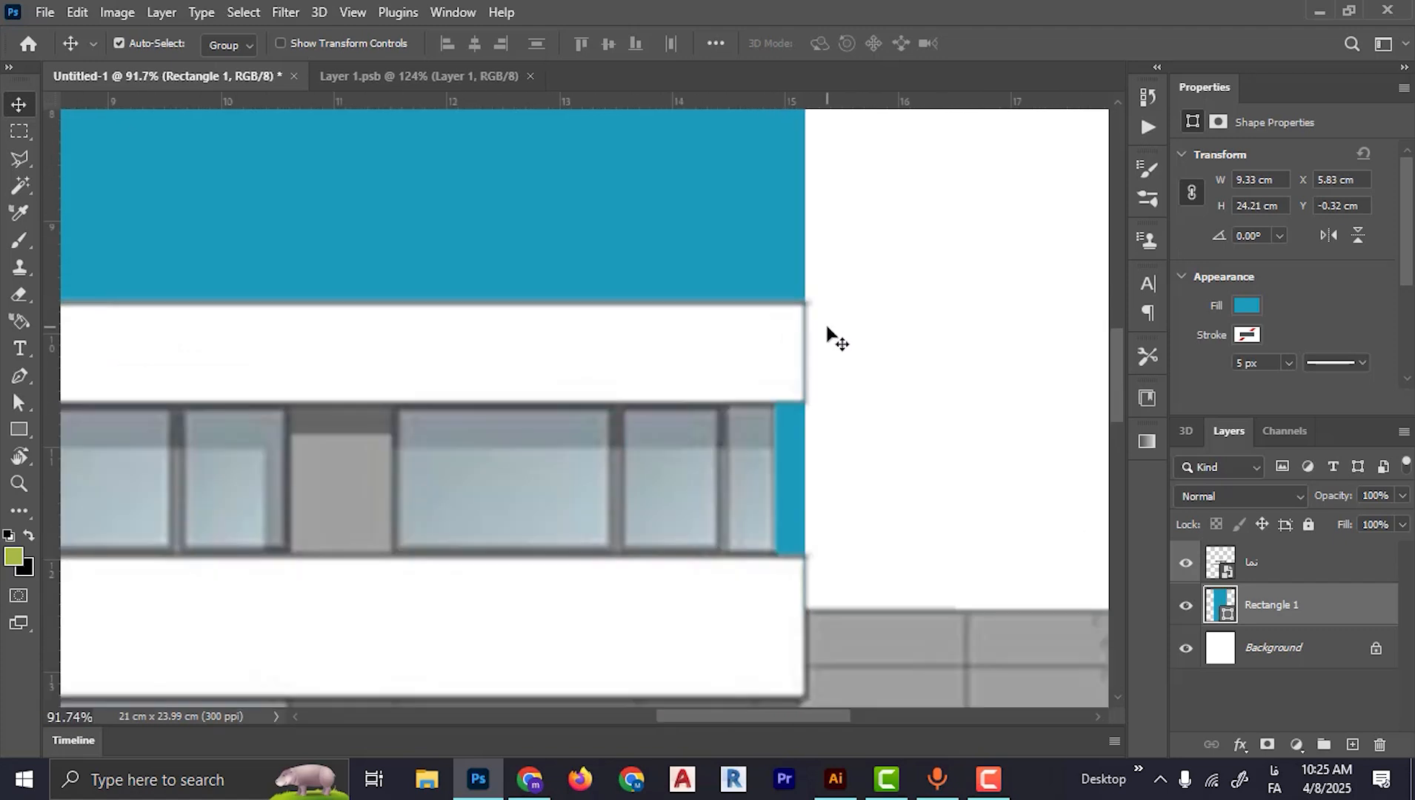
Narrow the blue rectangle to about 8.45 cm by moving its left edge to the upper floor's left wall
scroll(653, 467, down, 4)
scroll(508, 477, up, 3)
scroll(538, 484, up, 2)
key(ctrl+t)
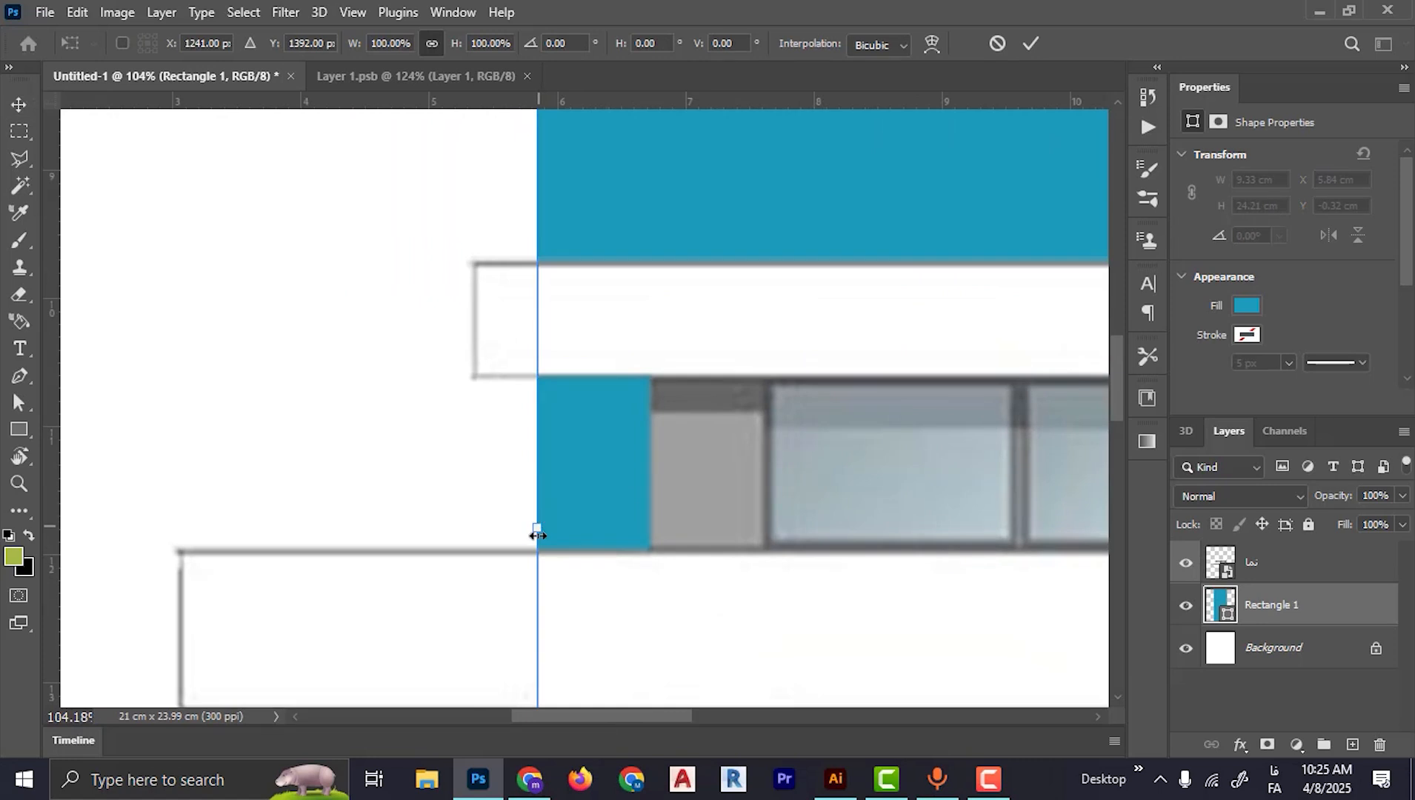
drag(537, 535, 635, 538)
scroll(652, 520, up, 5)
key(Return)
scroll(645, 523, down, 5)
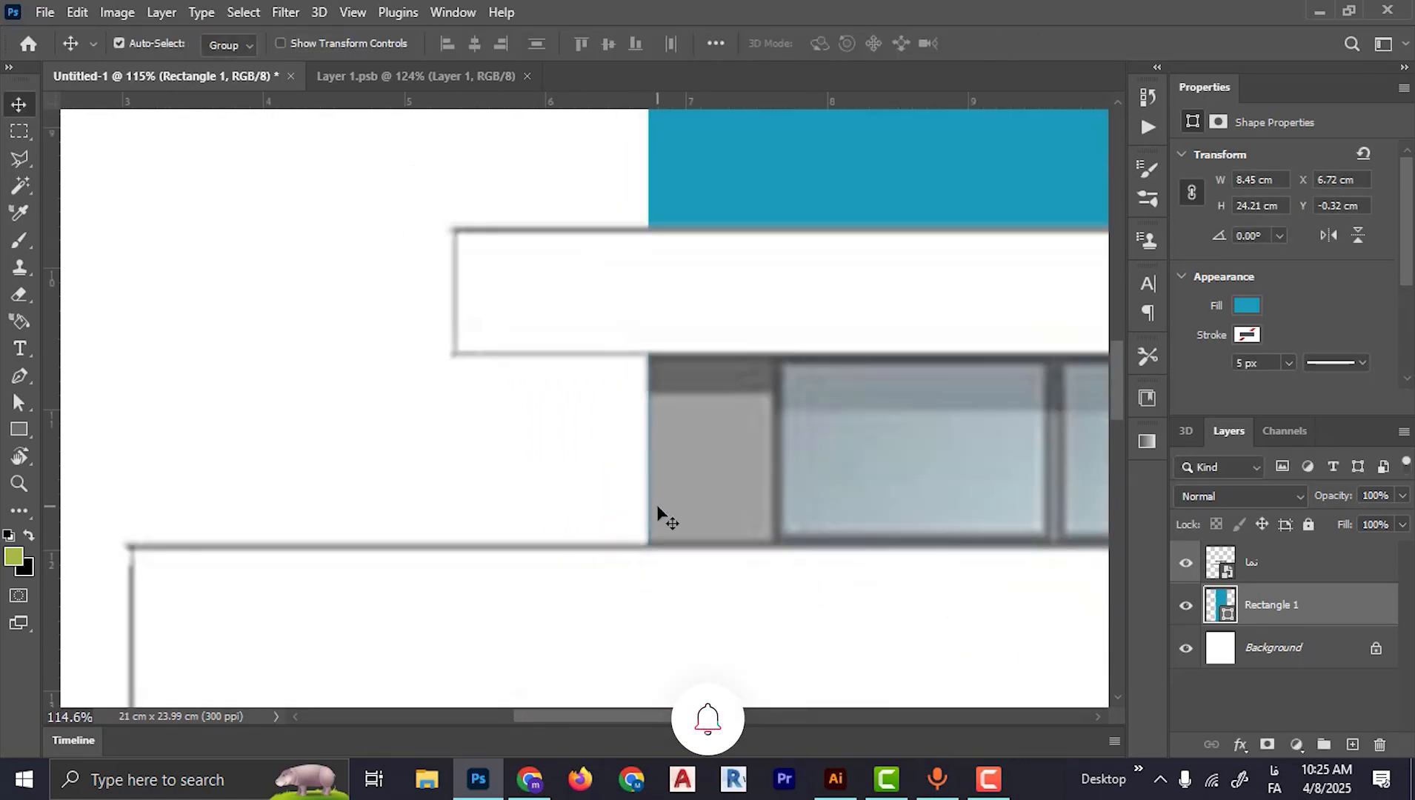
scroll(657, 509, down, 6)
scroll(736, 536, up, 3)
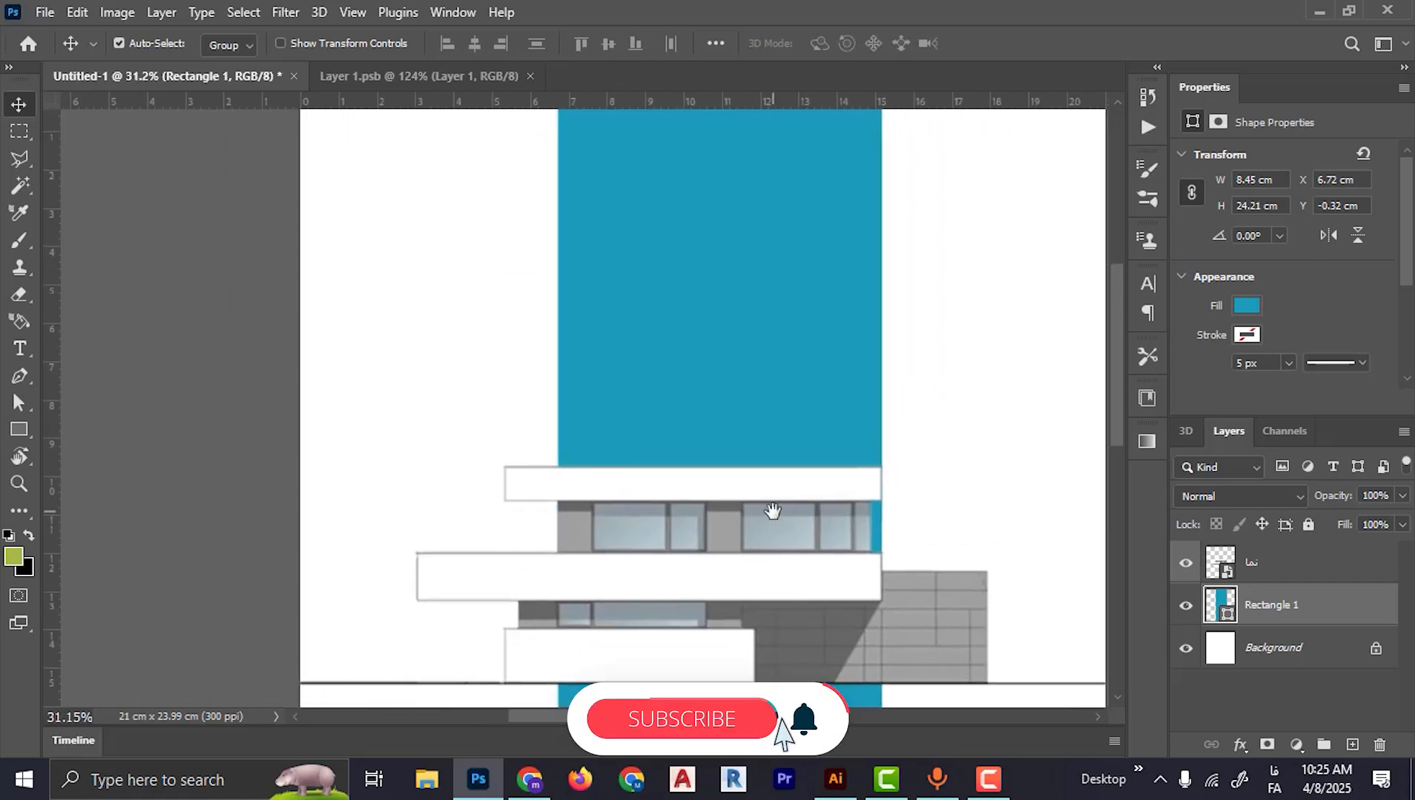
scroll(773, 511, down, 3)
scroll(761, 426, up, 2)
scroll(756, 385, down, 1)
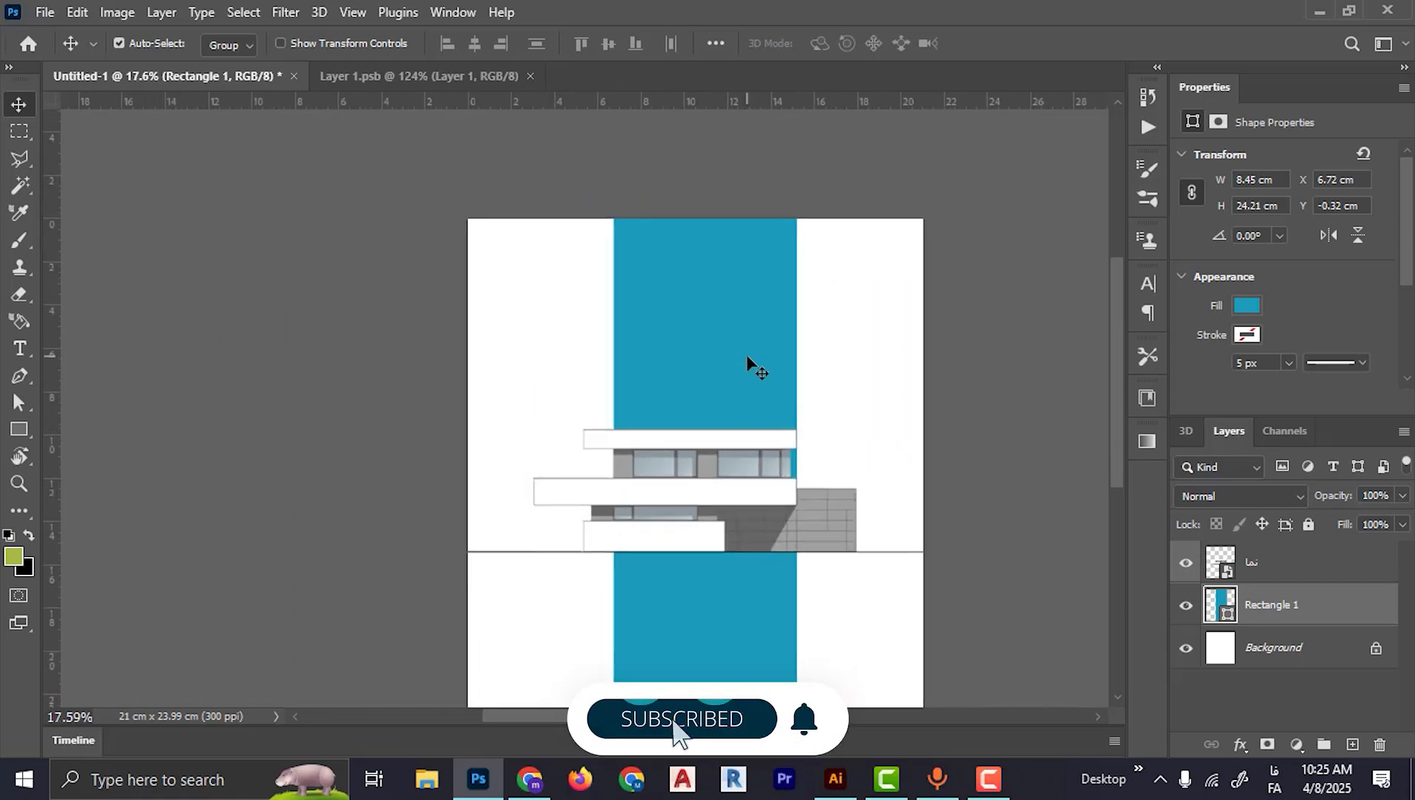
scroll(691, 465, up, 2)
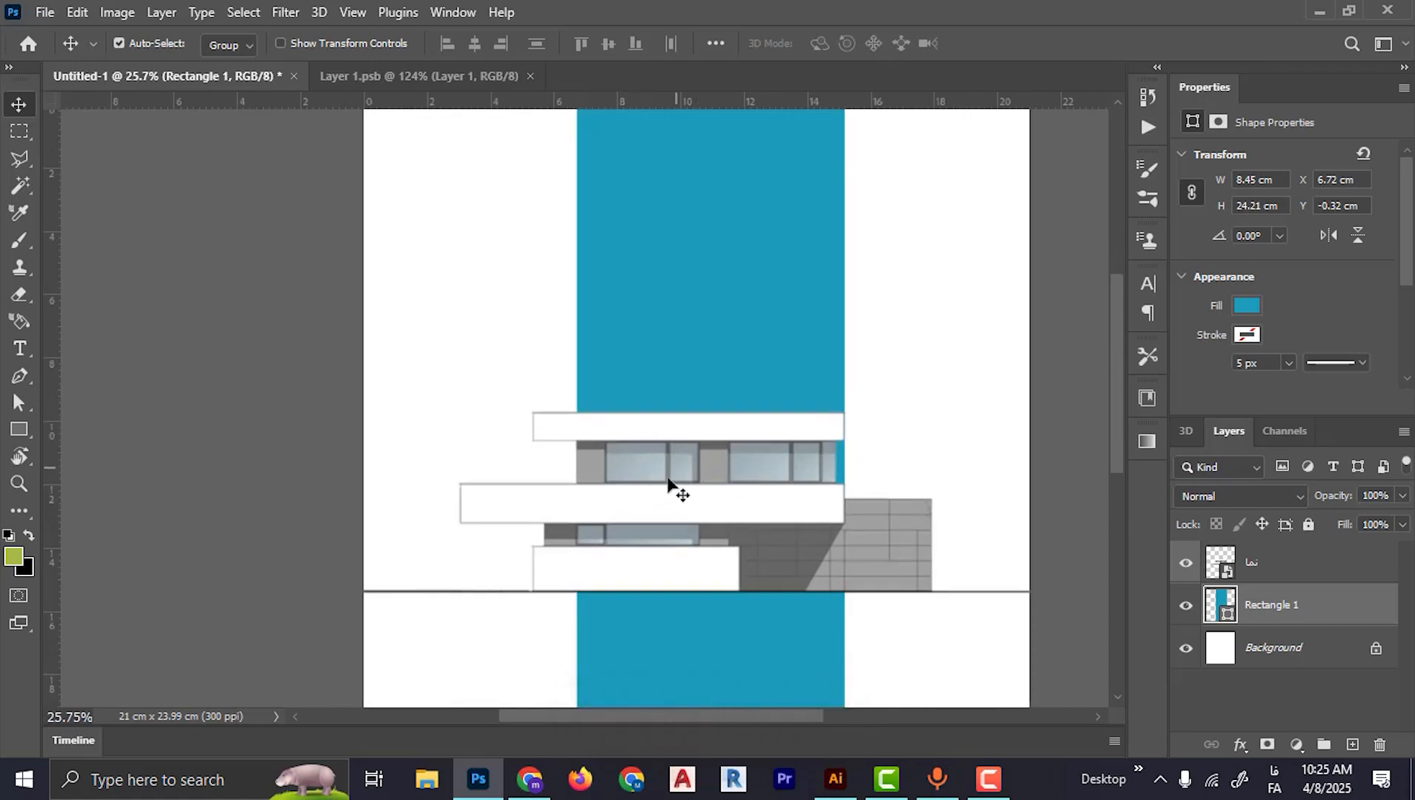
Place concrete texture image 5 from the Concrete folder into the document and move its layer above نما
right_click(428, 779)
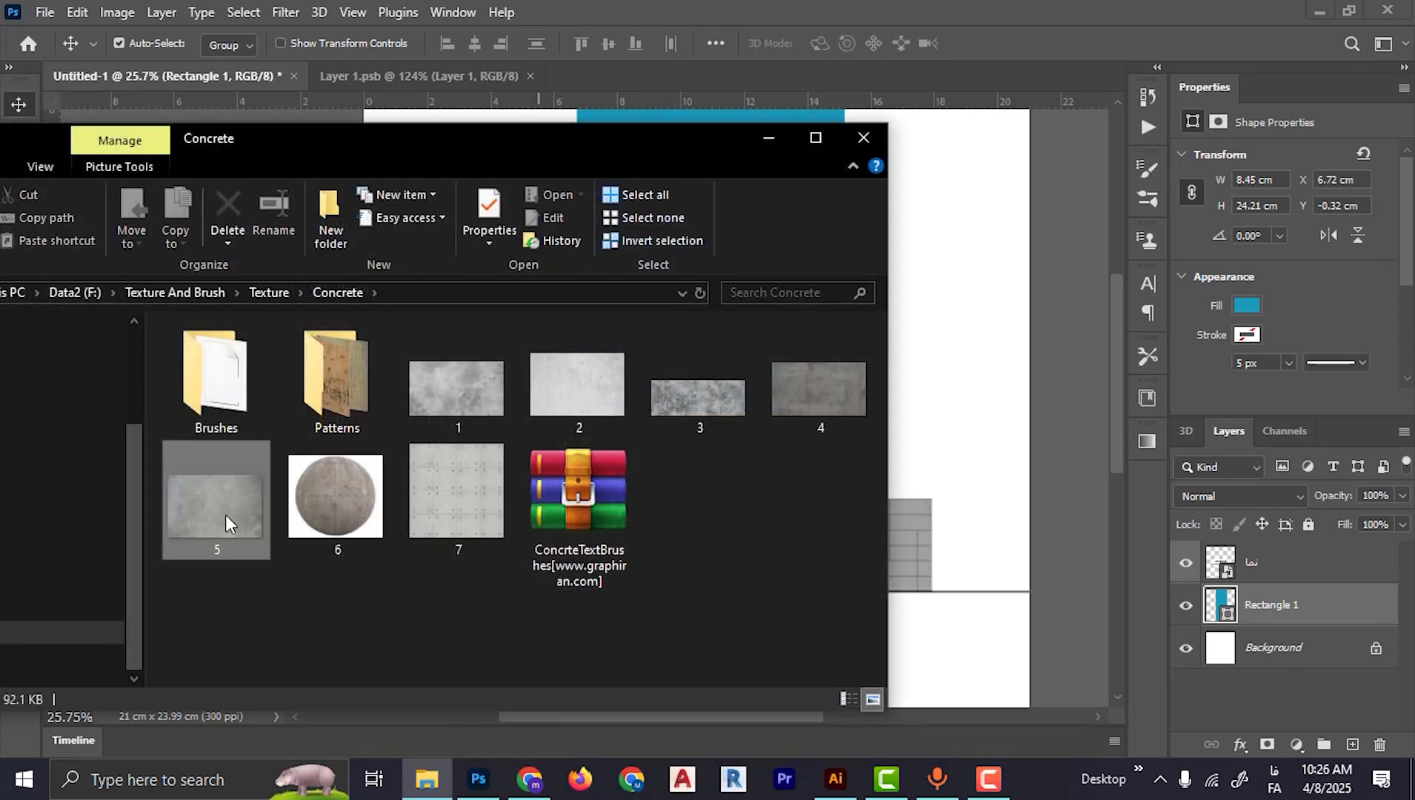
drag(222, 515, 915, 461)
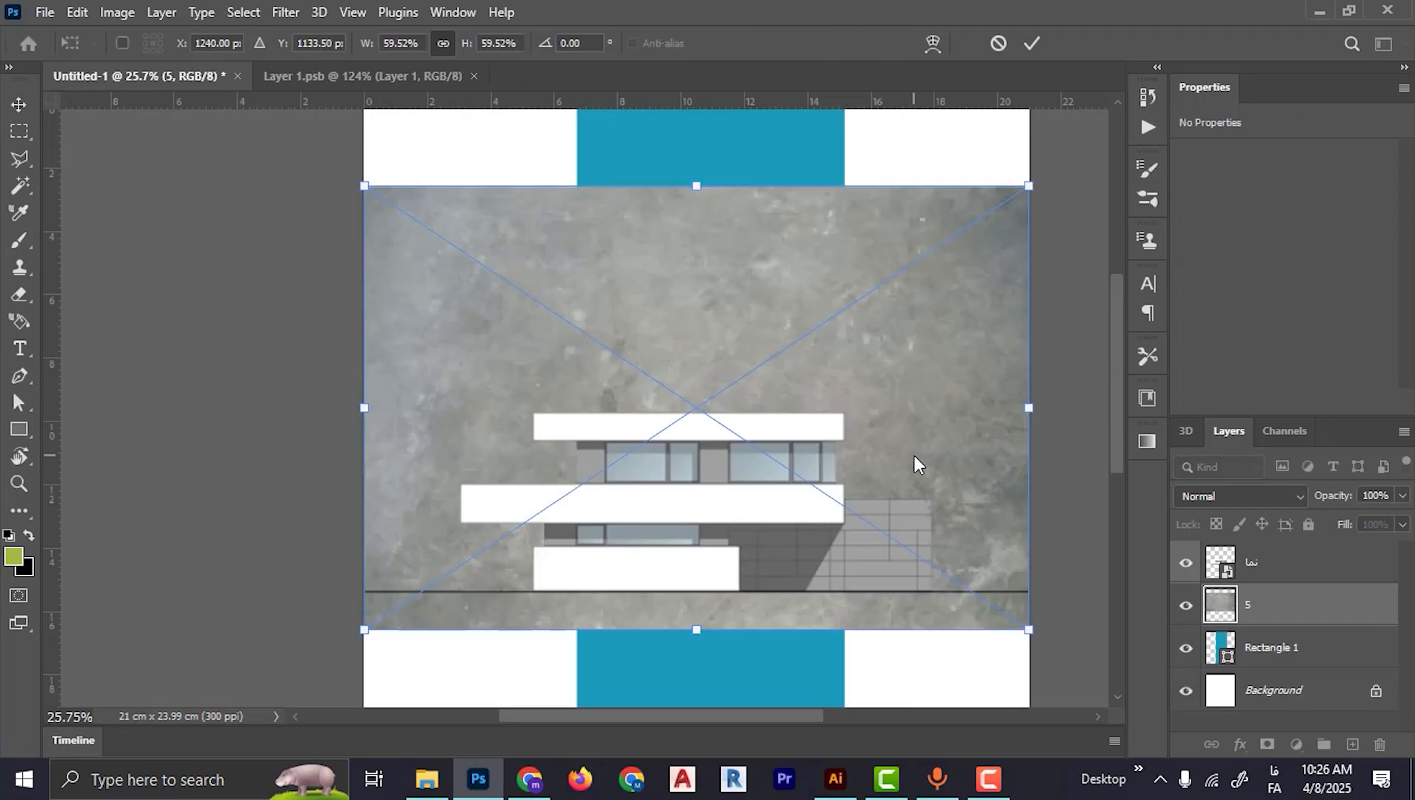
key(Return)
drag(1323, 639, 1304, 556)
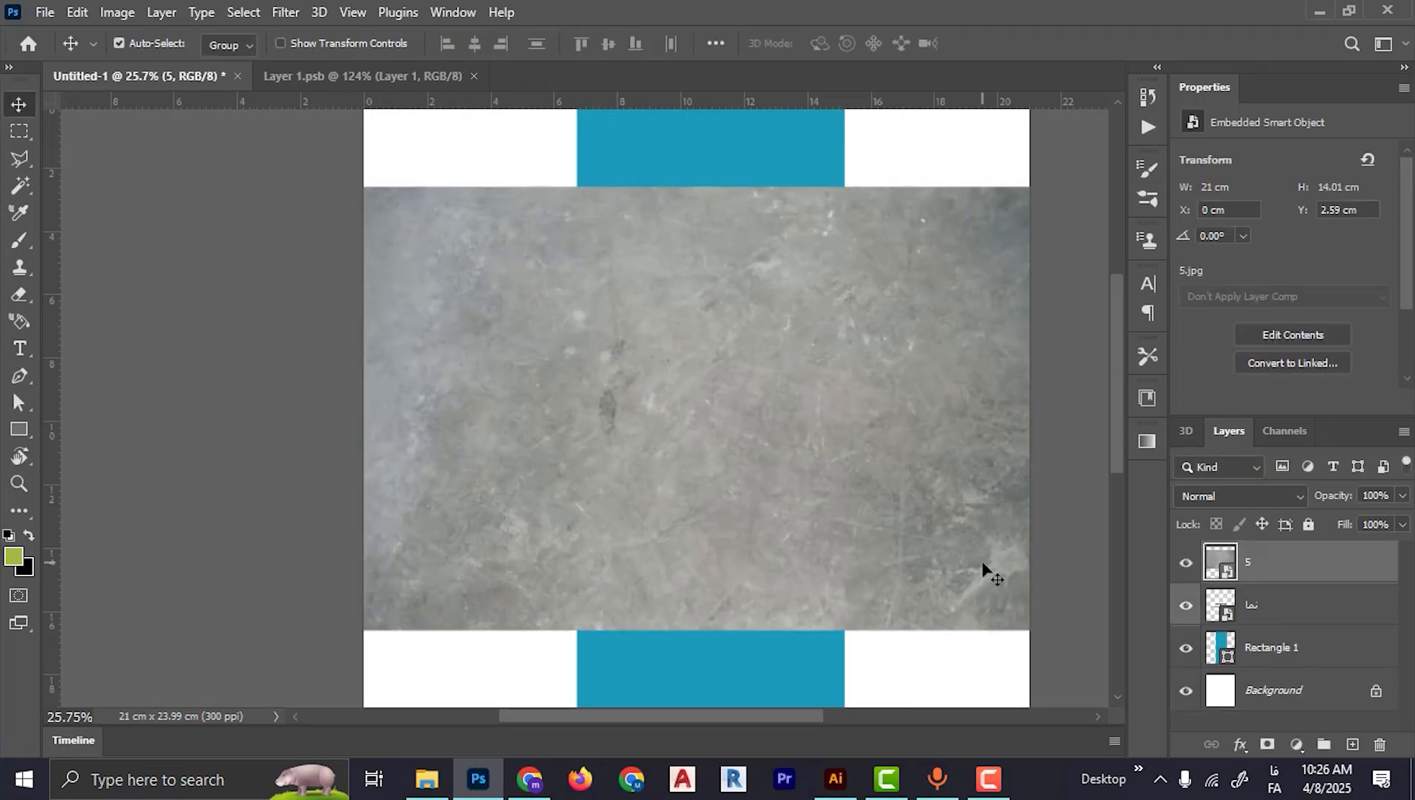
Scale the concrete texture to about 9.75 by 6.5 cm and position it over the building's main volume
key(ctrl+t)
drag(1007, 199, 844, 305)
drag(730, 469, 729, 548)
drag(848, 389, 854, 385)
key(Return)
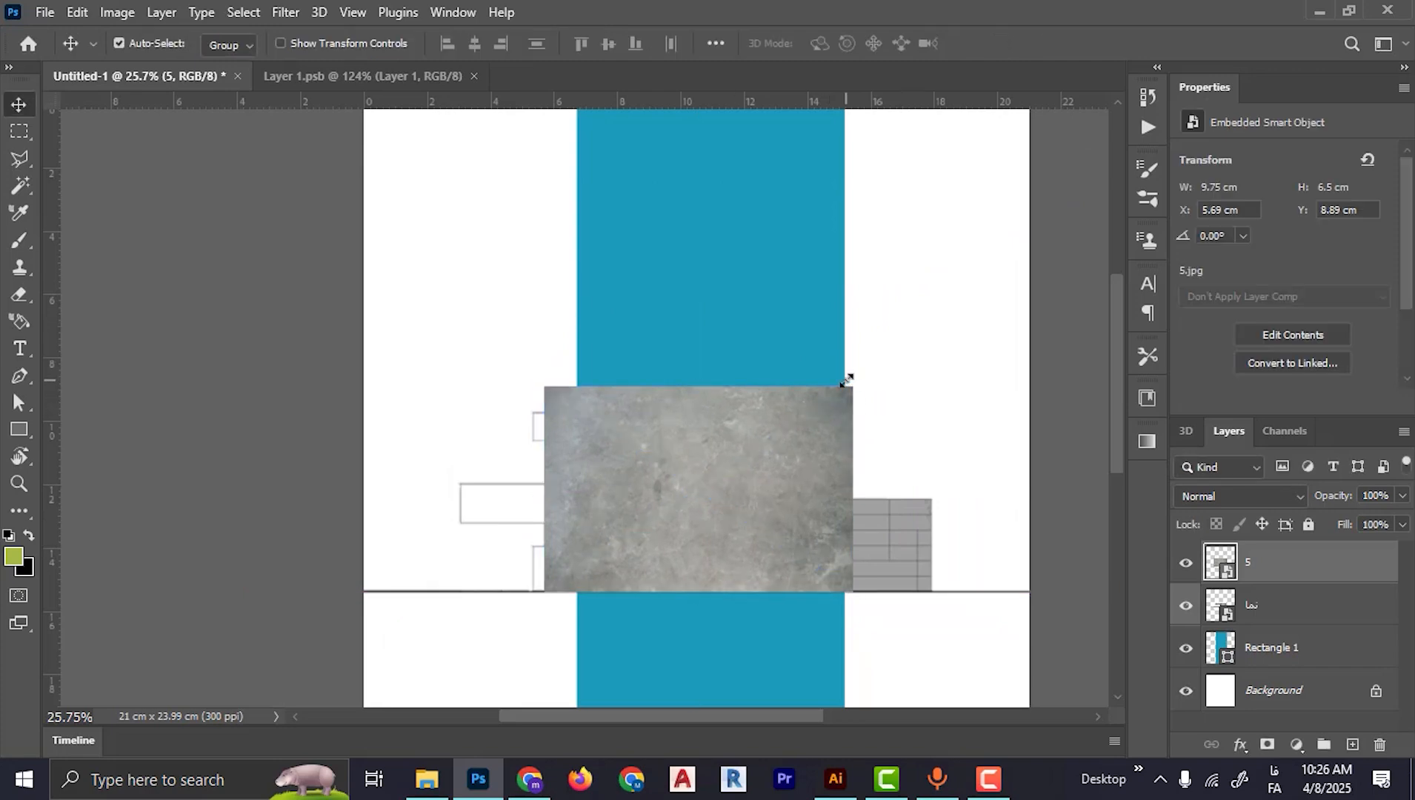
Lower the concrete texture layer's opacity to 49% so the facade shows through
scroll(847, 384, up, 4)
drag(800, 436, 789, 415)
drag(1345, 501, 1293, 501)
scroll(656, 456, up, 5)
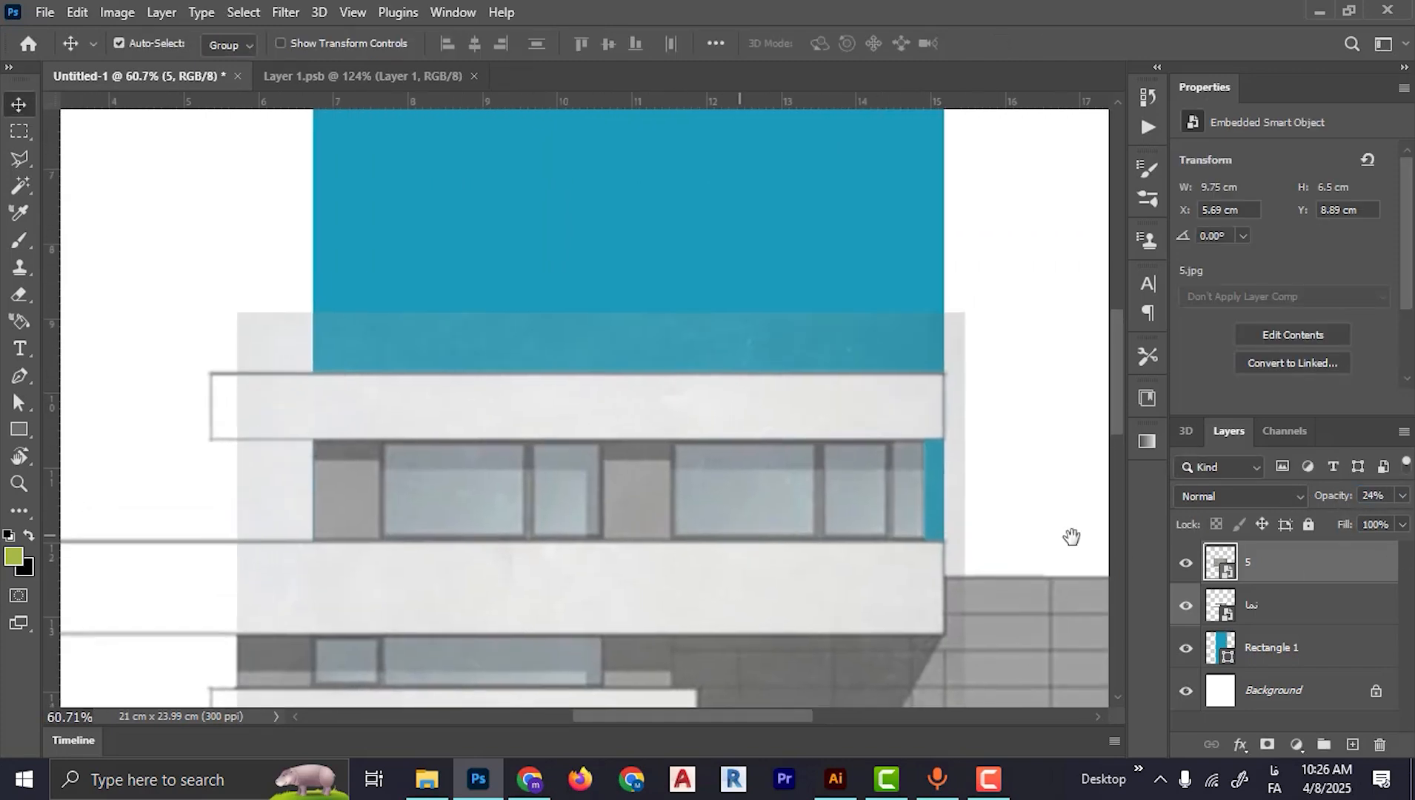
drag(1070, 537, 1064, 542)
drag(1331, 498, 1350, 500)
scroll(882, 465, down, 3)
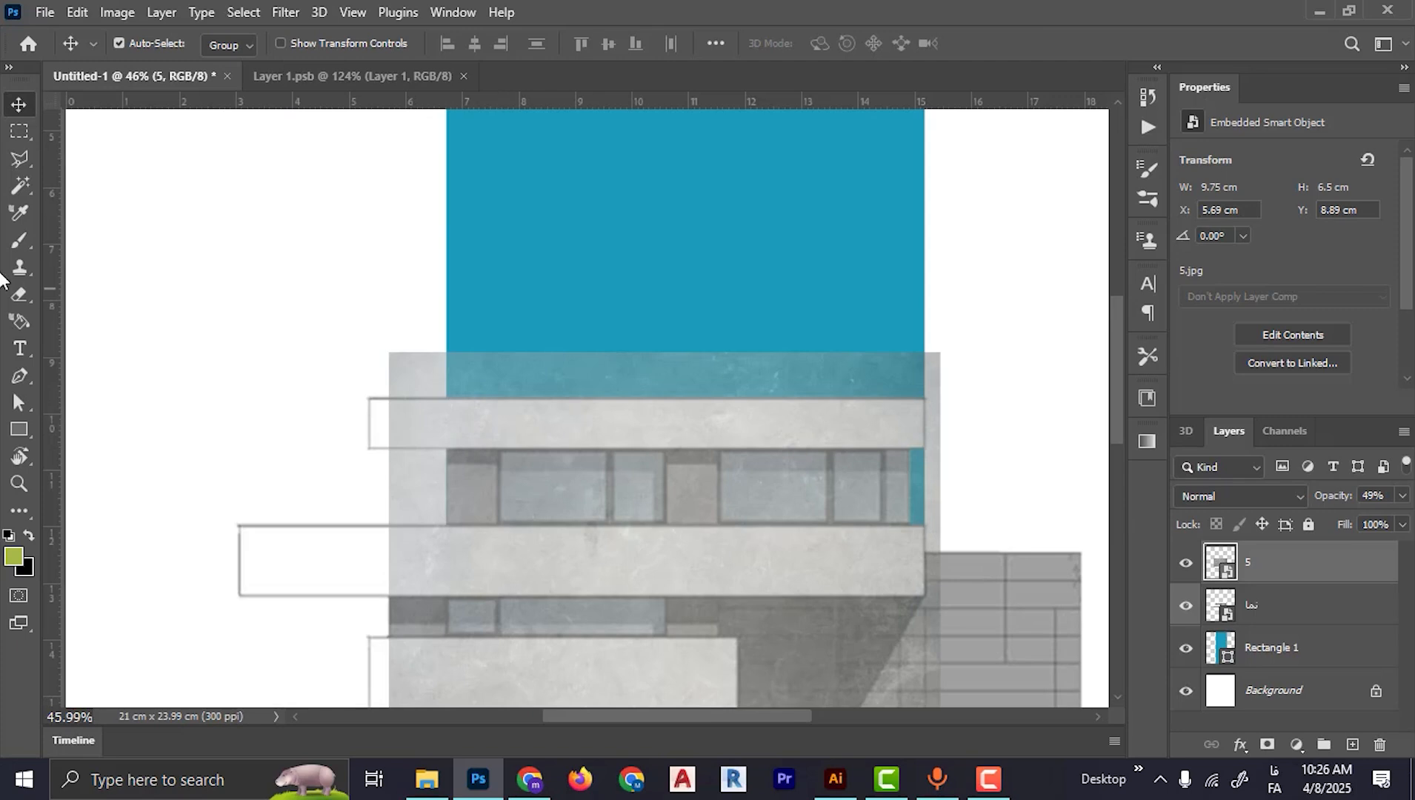
Select the part of the top roof slab inside the blue strip with the Rectangular Marquee tool
drag(22, 131, 97, 130)
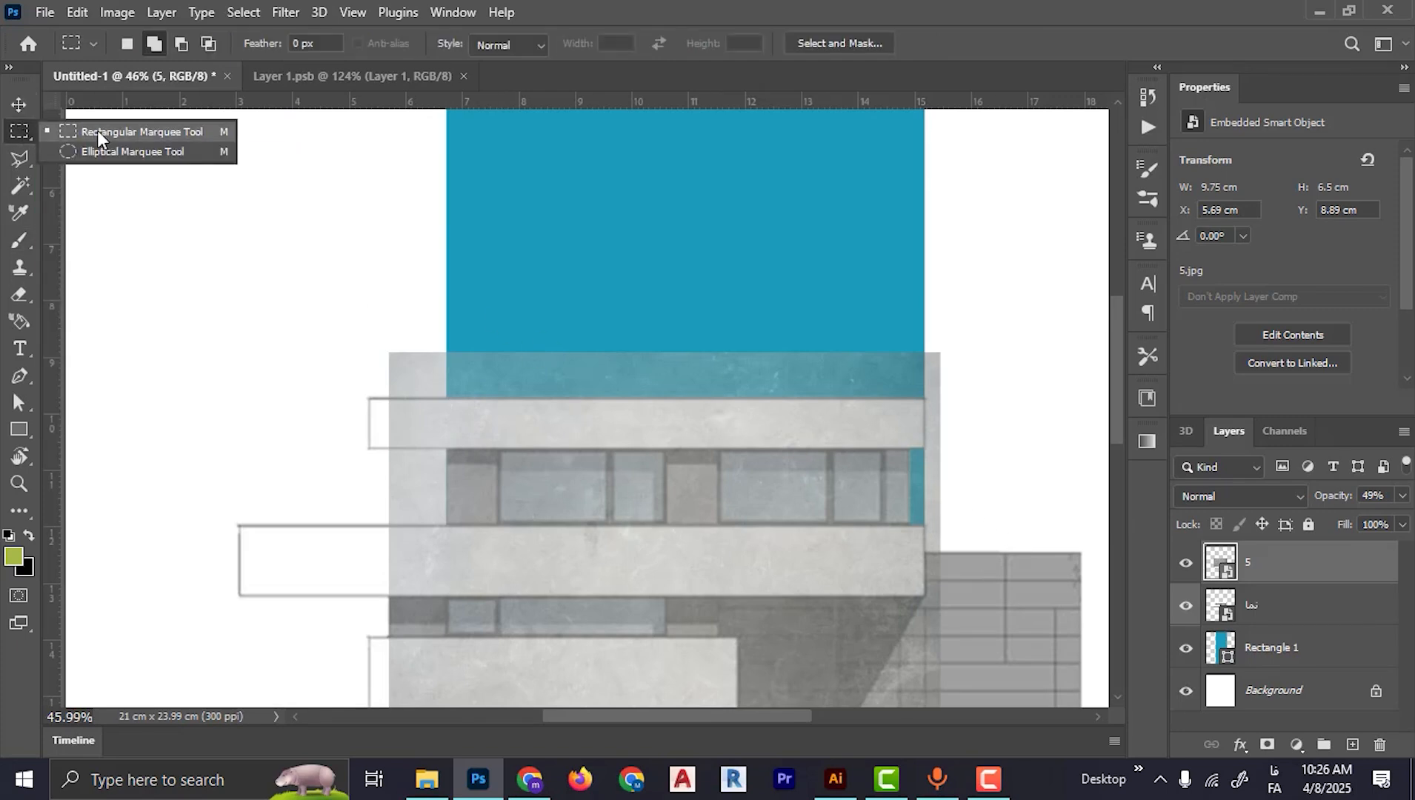
click(199, 131)
scroll(569, 394, up, 3)
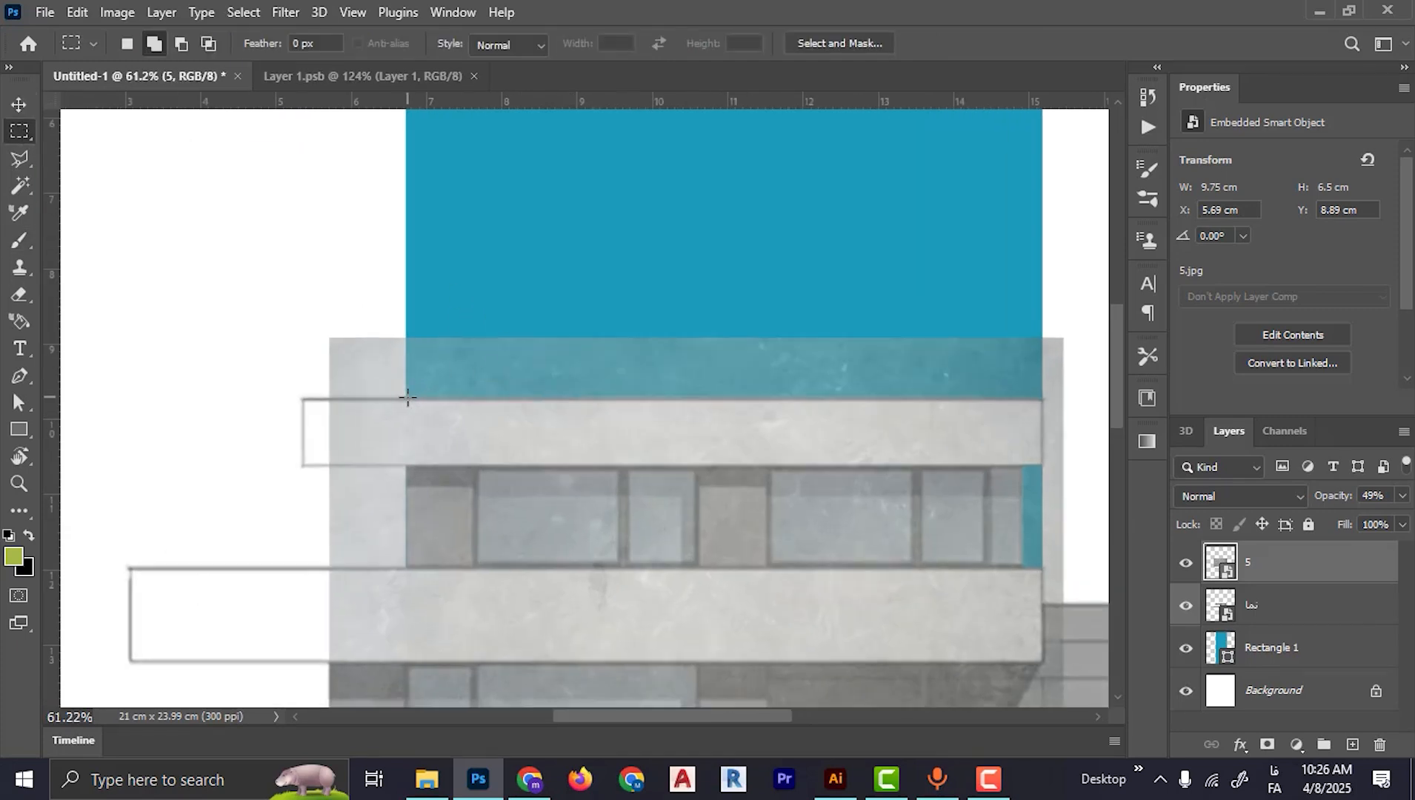
drag(407, 398, 1058, 465)
scroll(983, 414, up, 3)
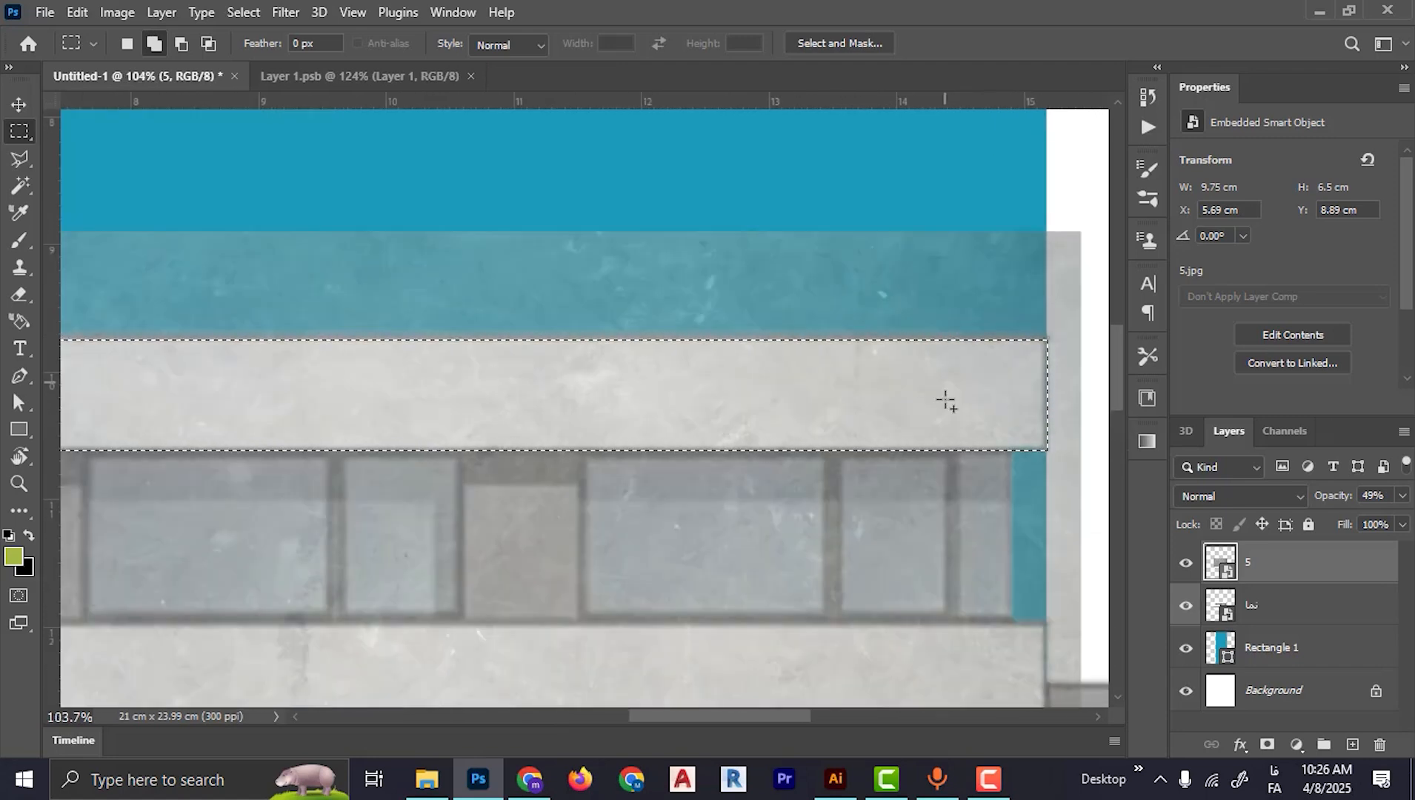
Add the middle slab and the lower front wall, from the blue strip's left edge to their right ends, to the selection
scroll(894, 448, down, 3)
scroll(461, 413, up, 1)
scroll(421, 436, down, 2)
drag(420, 435, 879, 504)
scroll(696, 518, up, 2)
drag(290, 563, 689, 454)
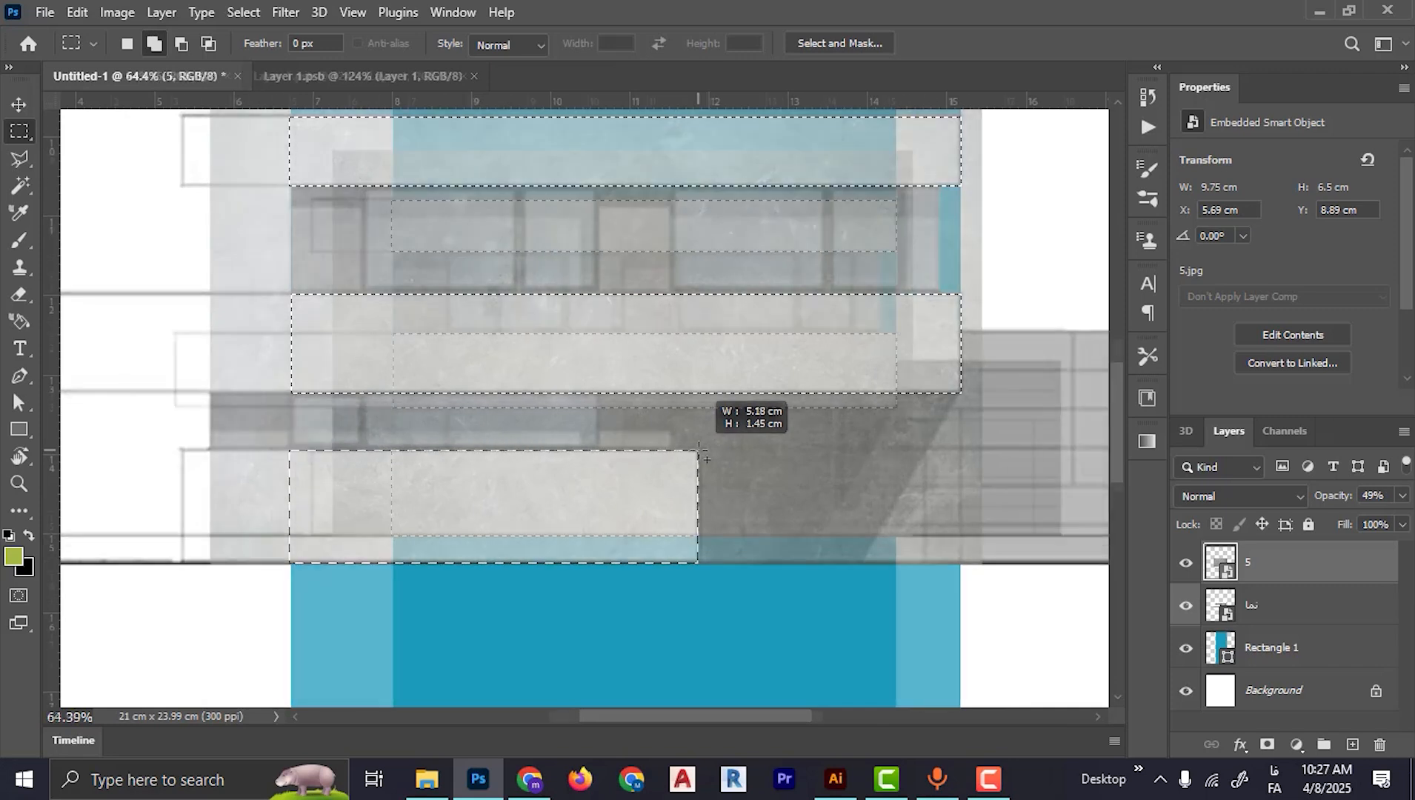
scroll(698, 451, down, 4)
drag(659, 431, 669, 545)
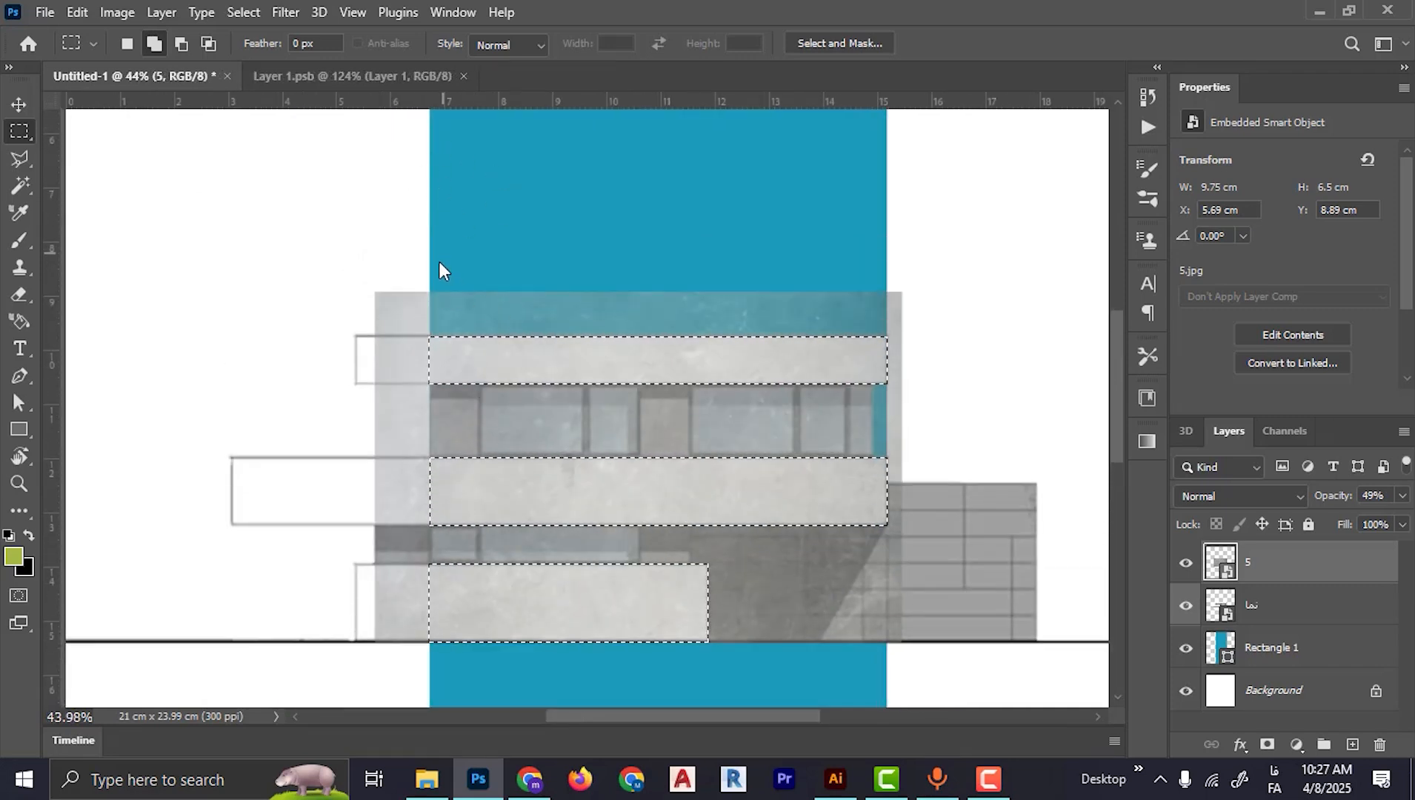
Invert the selection and rasterize concrete texture layer 5
scroll(906, 480, up, 2)
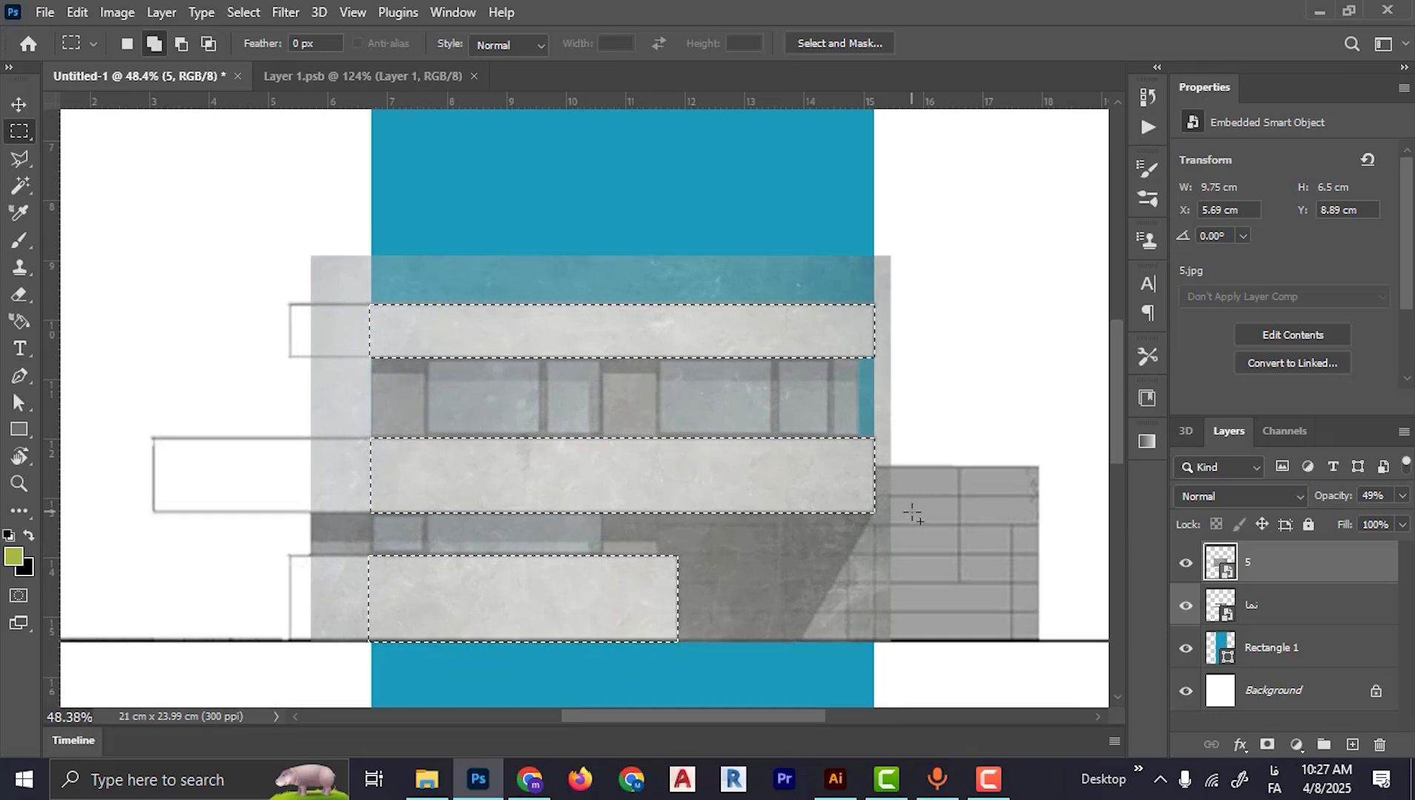
scroll(919, 511, down, 3)
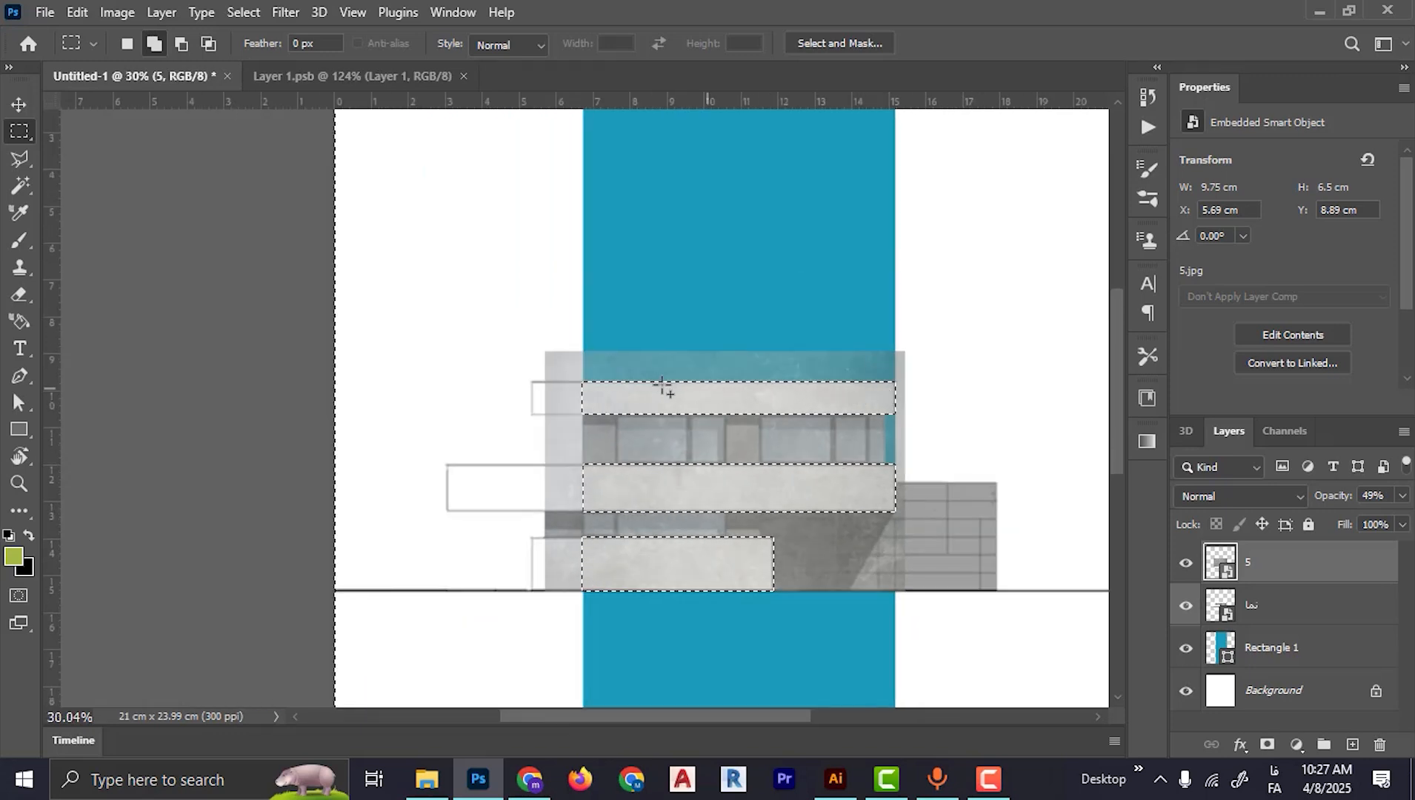
scroll(629, 477, down, 2)
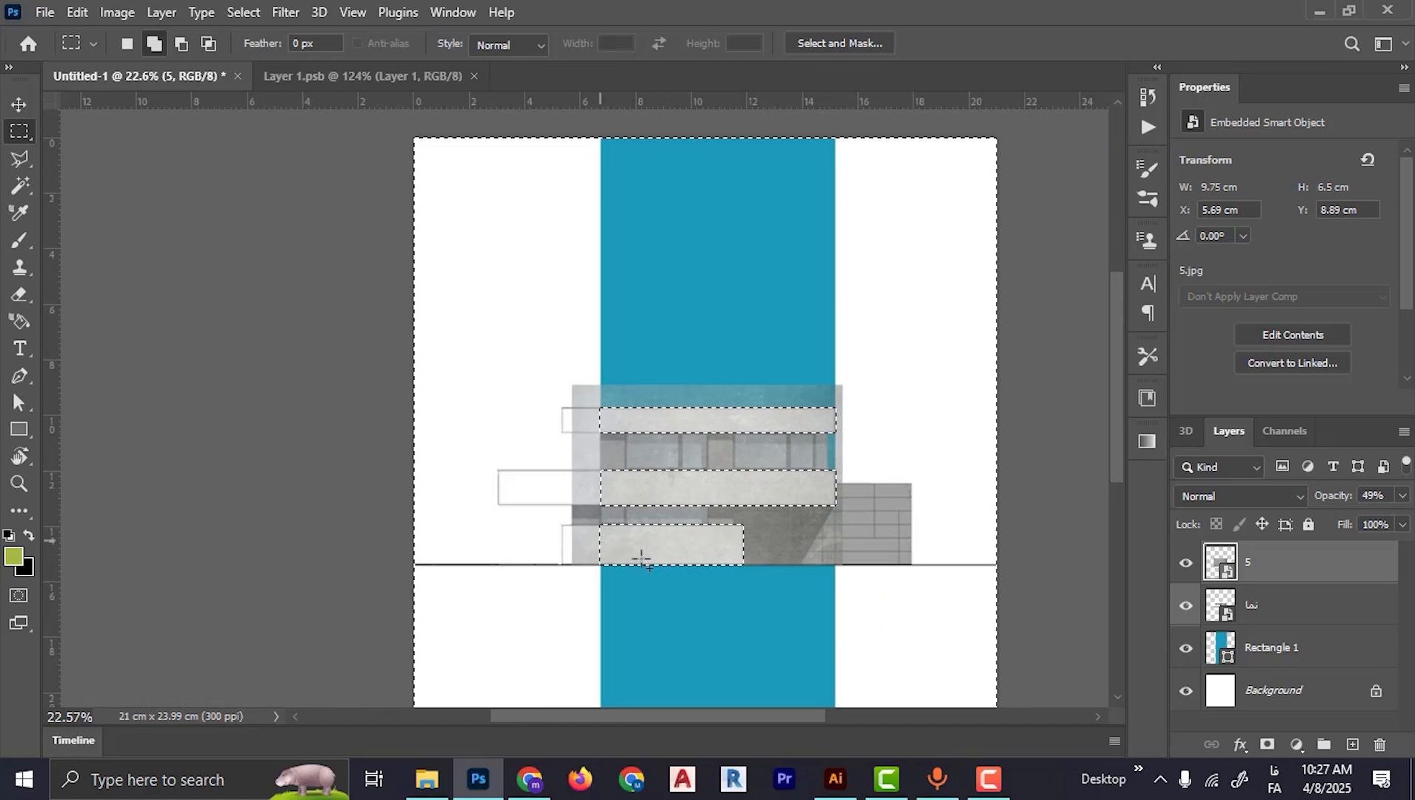
scroll(716, 525, up, 3)
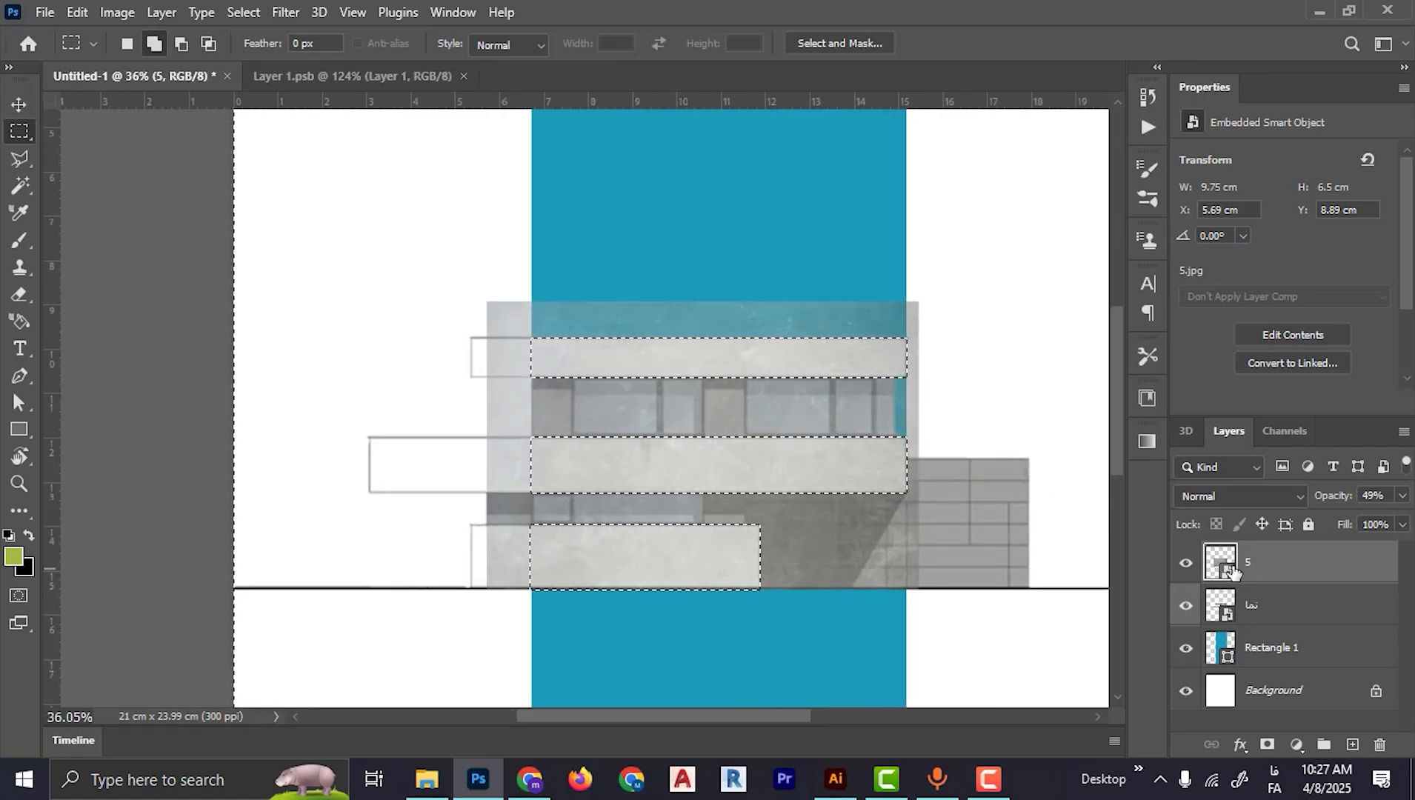
right_click(1284, 574)
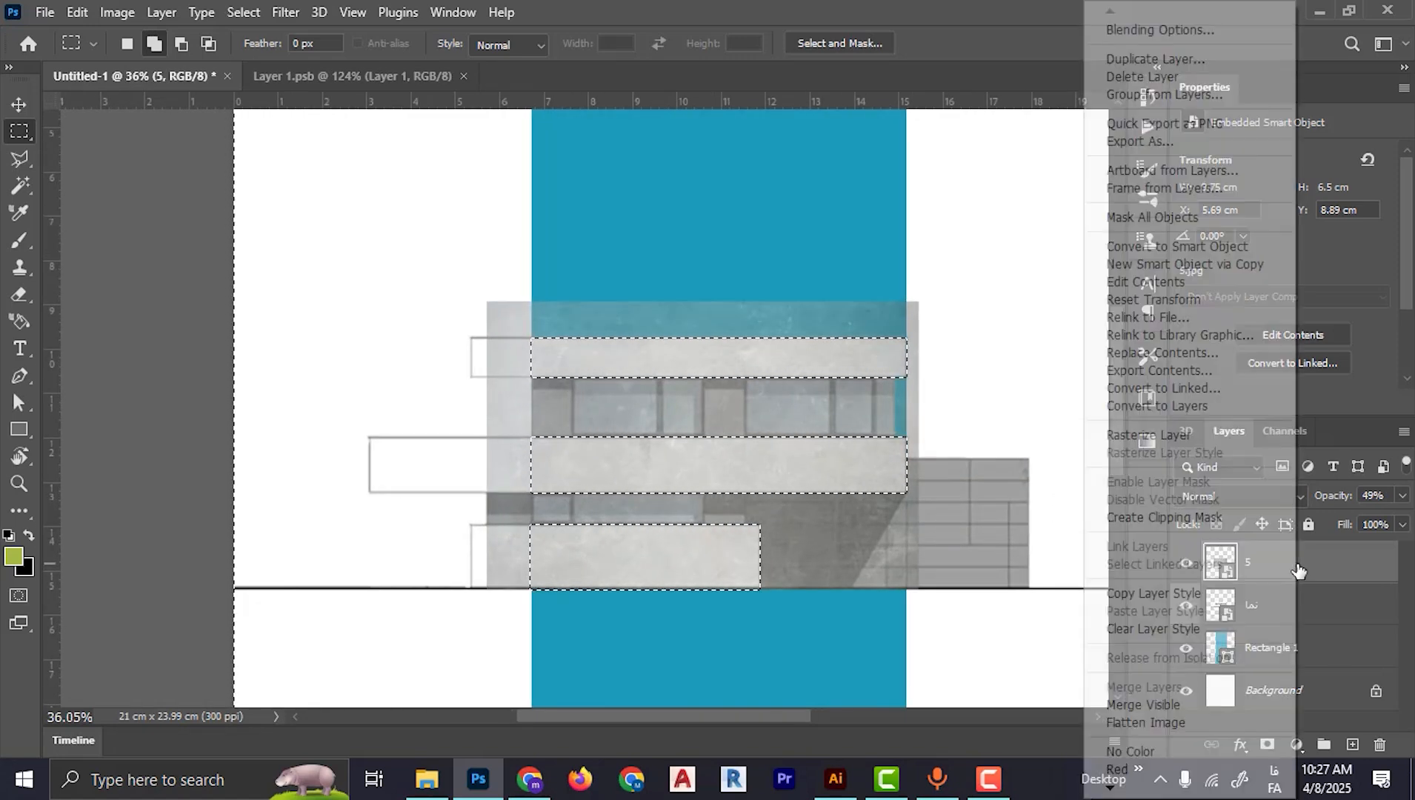
click(1205, 437)
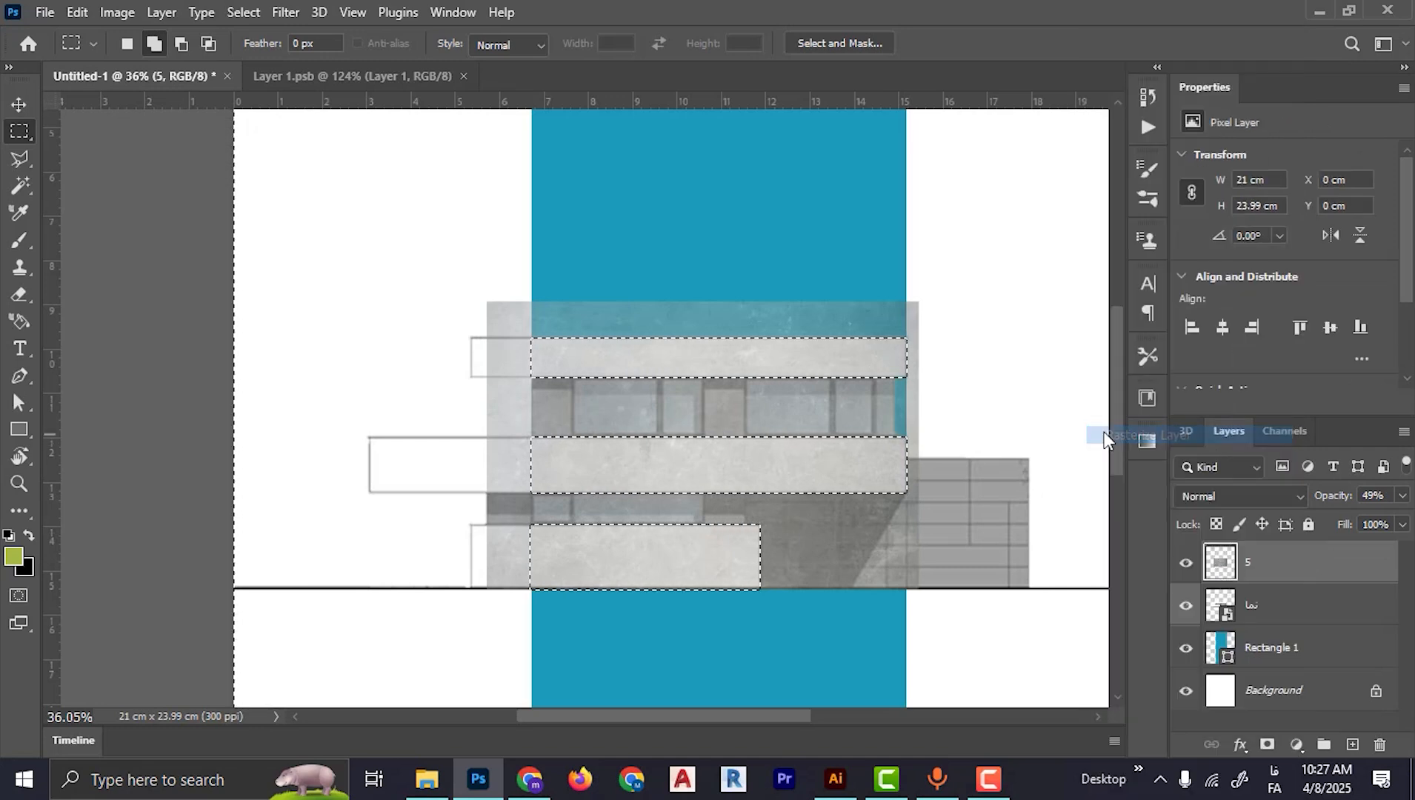
Delete the concrete texture outside the slabs, clear the selection and restore layer 5's opacity to 100%
key(Delete)
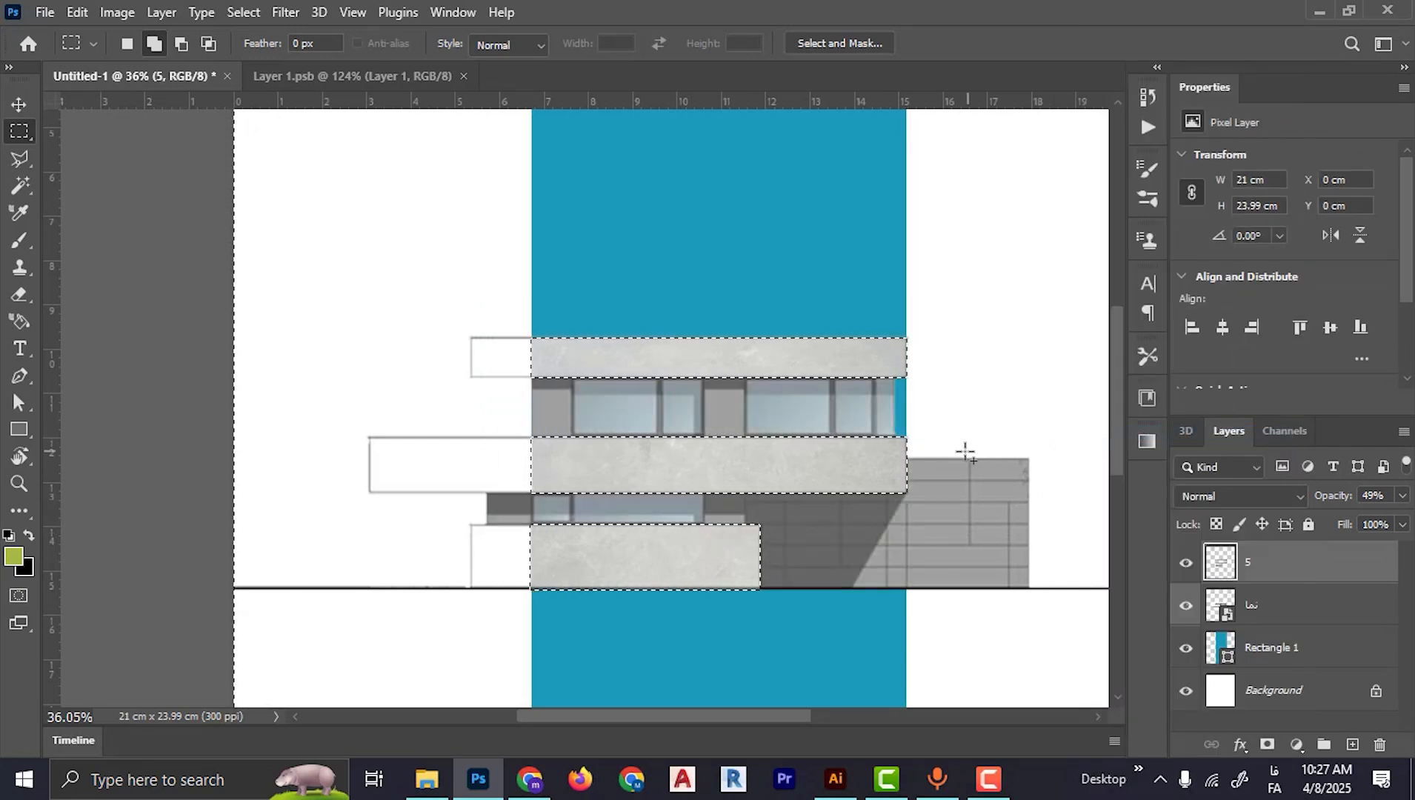
key(ctrl+d)
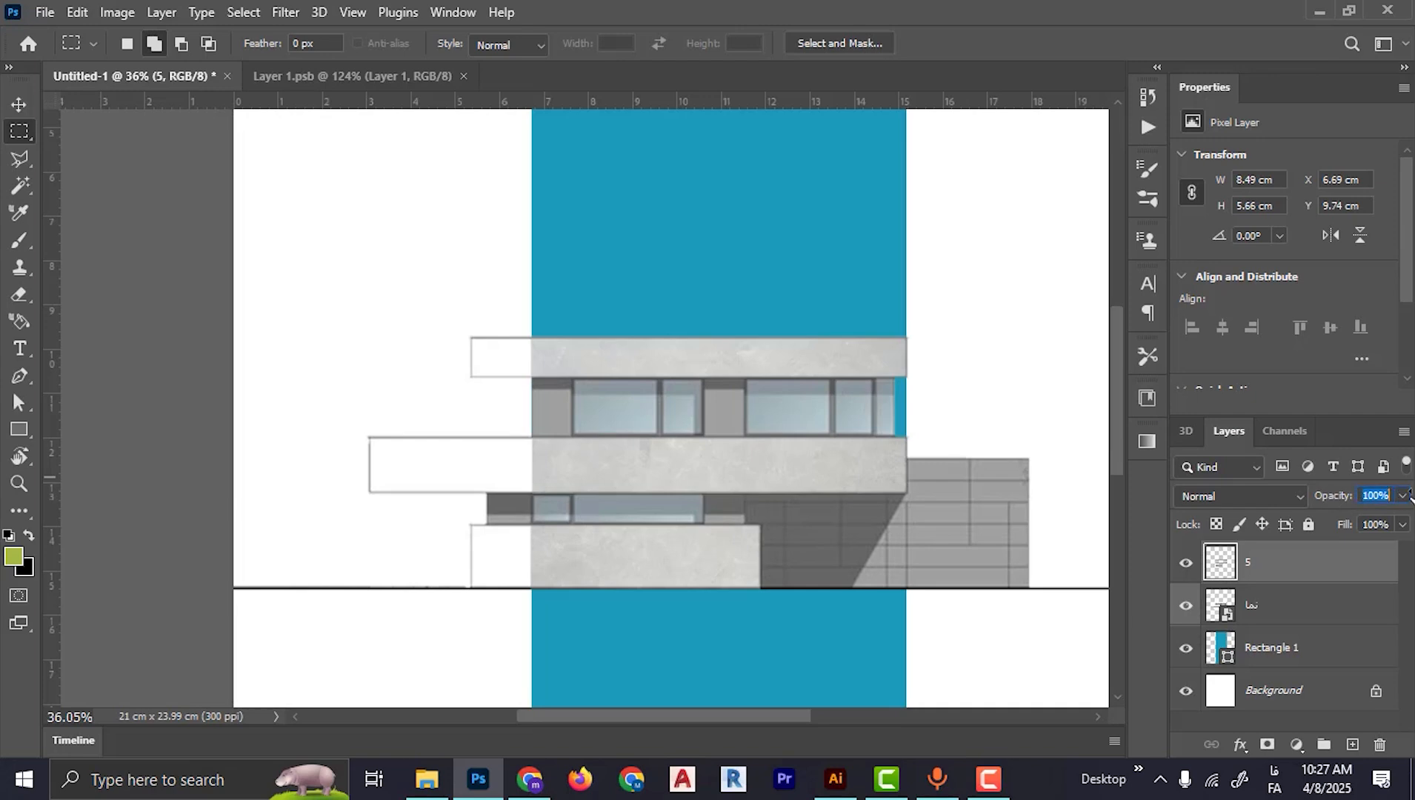
scroll(750, 373, up, 6)
key(v)
scroll(750, 372, down, 3)
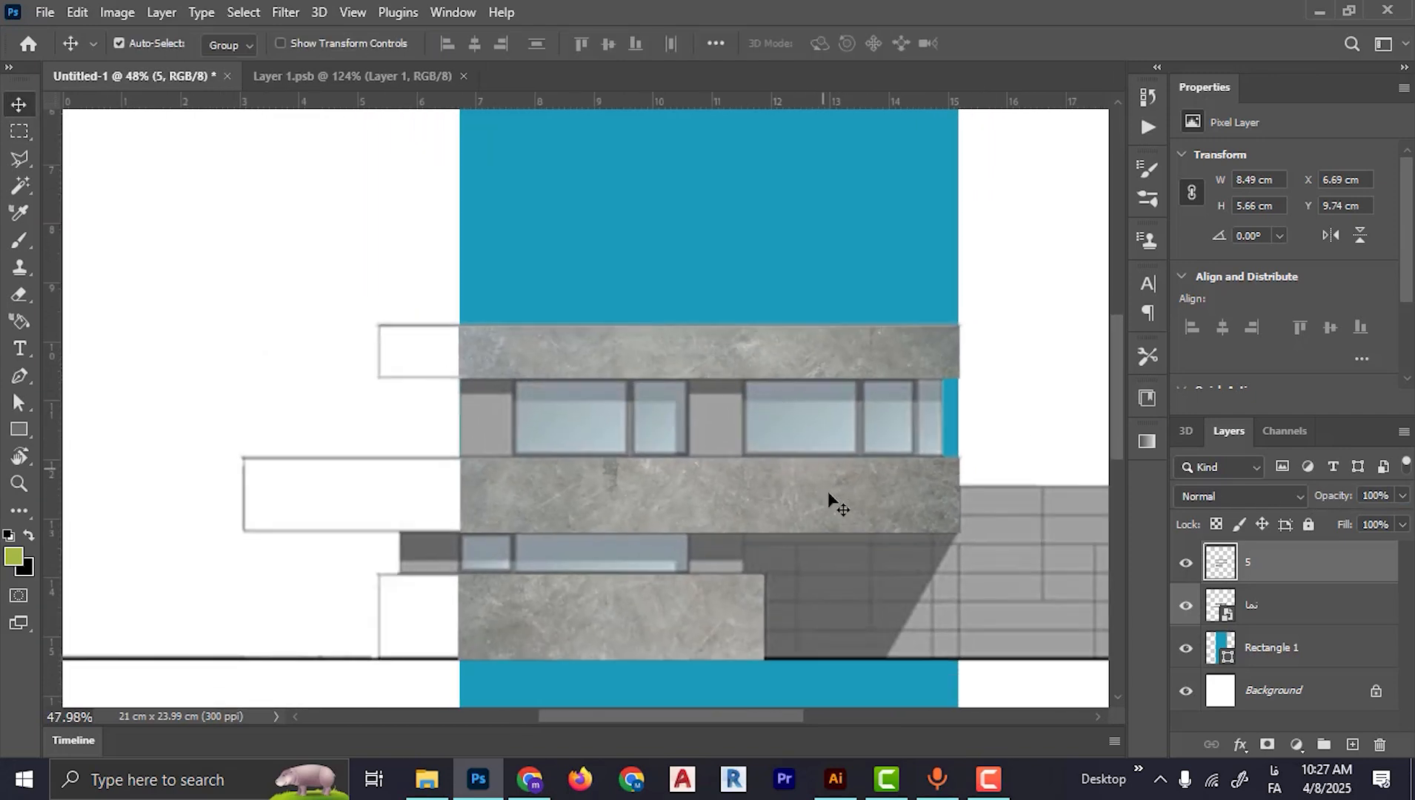
scroll(882, 490, up, 2)
scroll(1017, 465, up, 1)
scroll(1005, 459, down, 2)
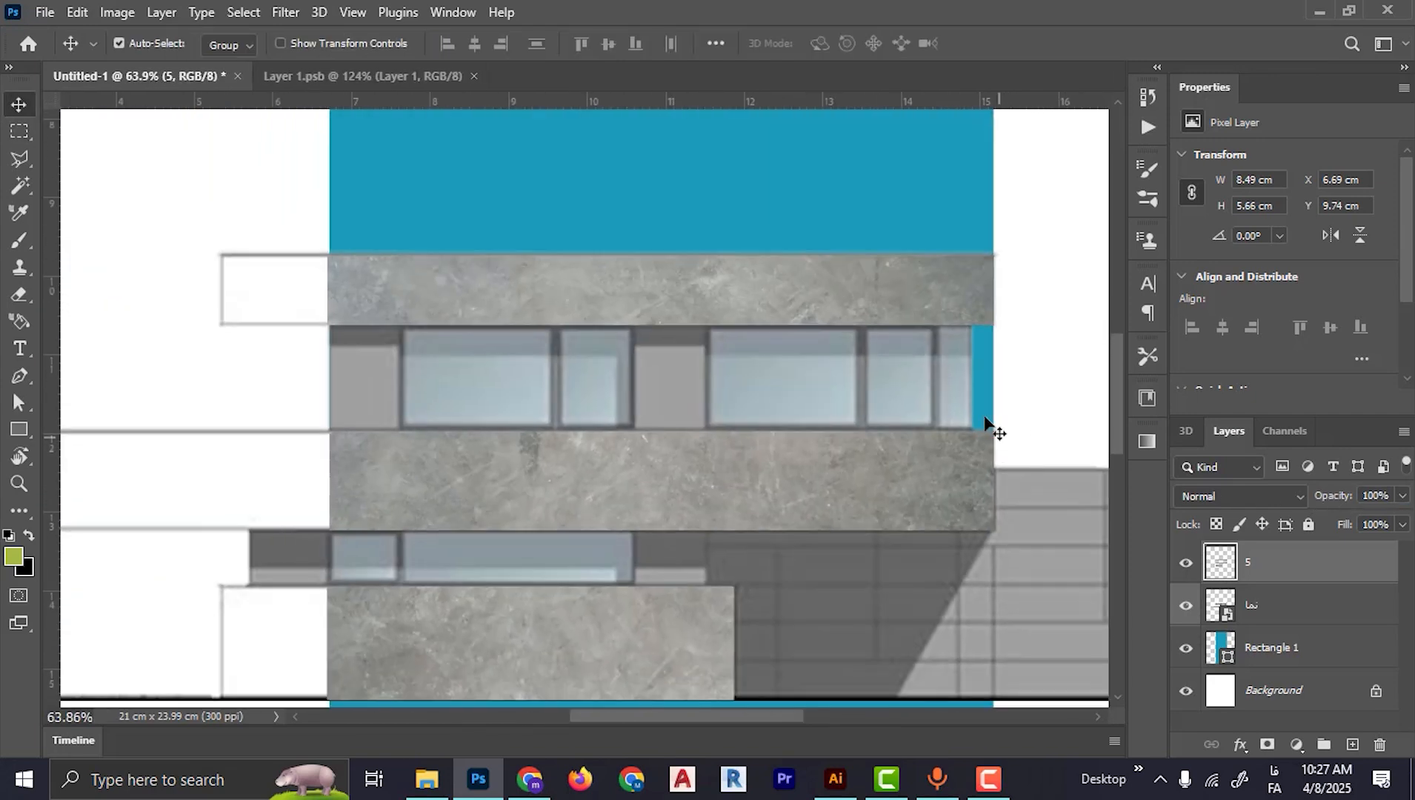
scroll(888, 478, down, 3)
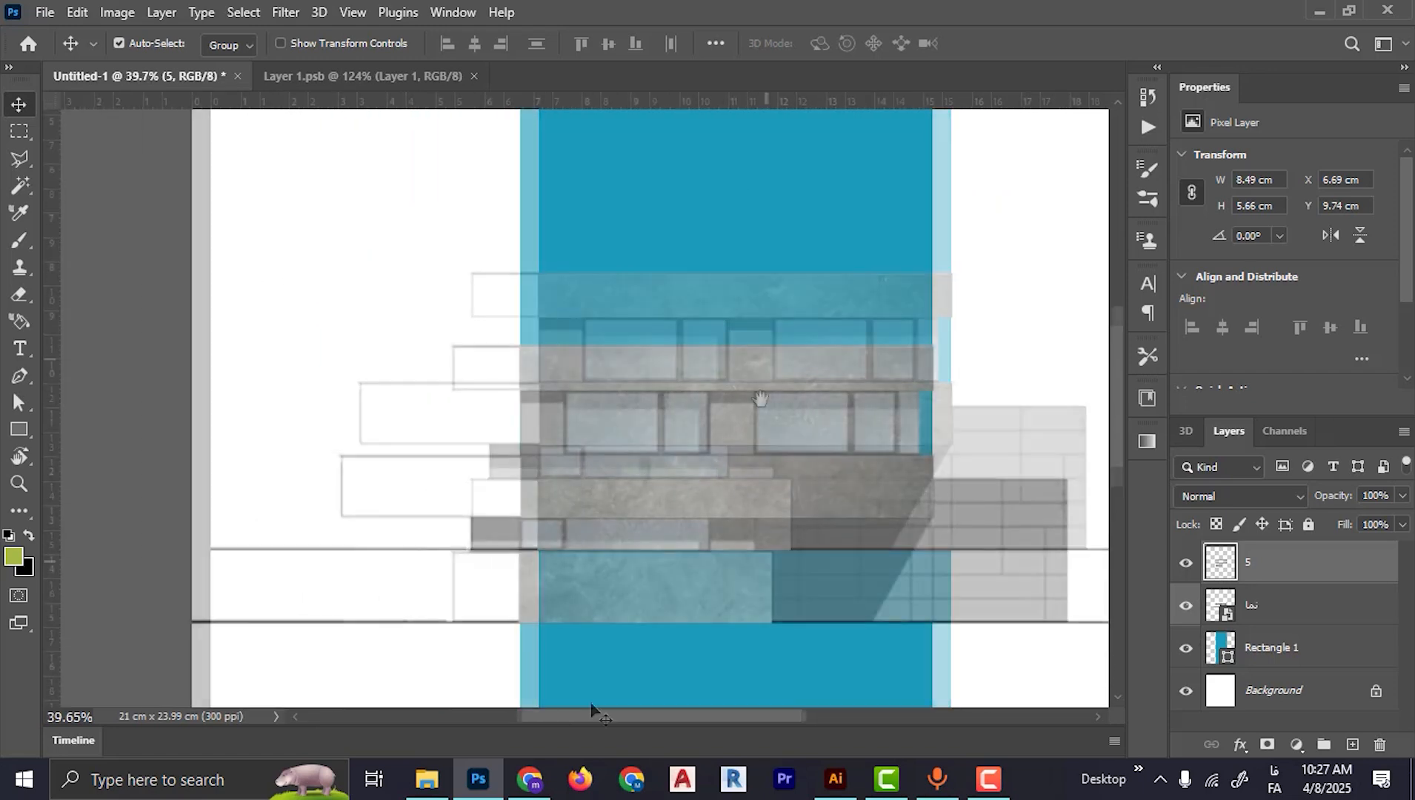
Place the wood texture 1.jpg from the Thermowood folder inside Texture into the facade document
click(427, 779)
drag(460, 170, 527, 301)
click(337, 423)
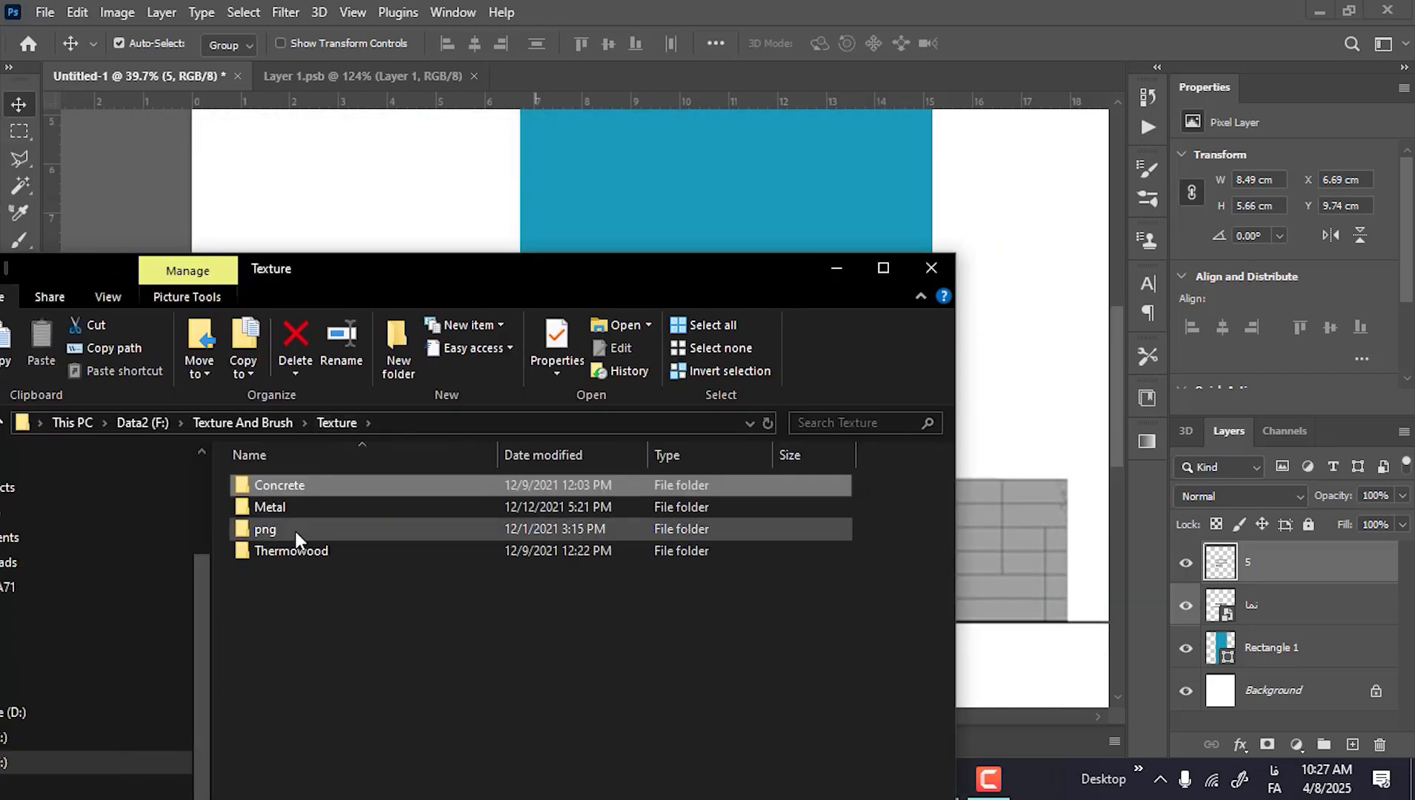
double_click(294, 544)
drag(295, 545, 996, 467)
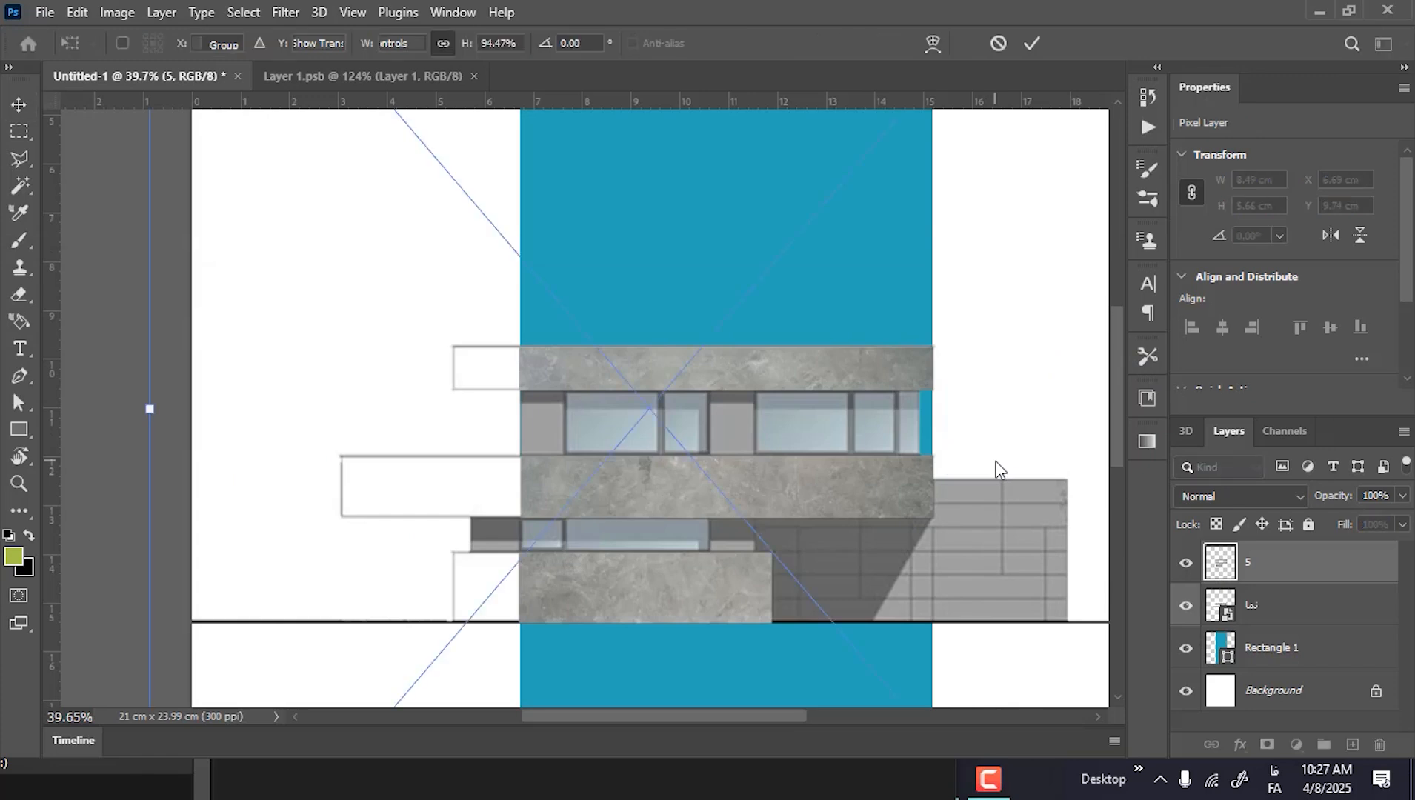
key(Return)
Scale the wood texture to about 1.19 × 1.39 cm and place it over the upper-floor wall at the blue strip's left edge
scroll(995, 470, down, 3)
key(ctrl+t)
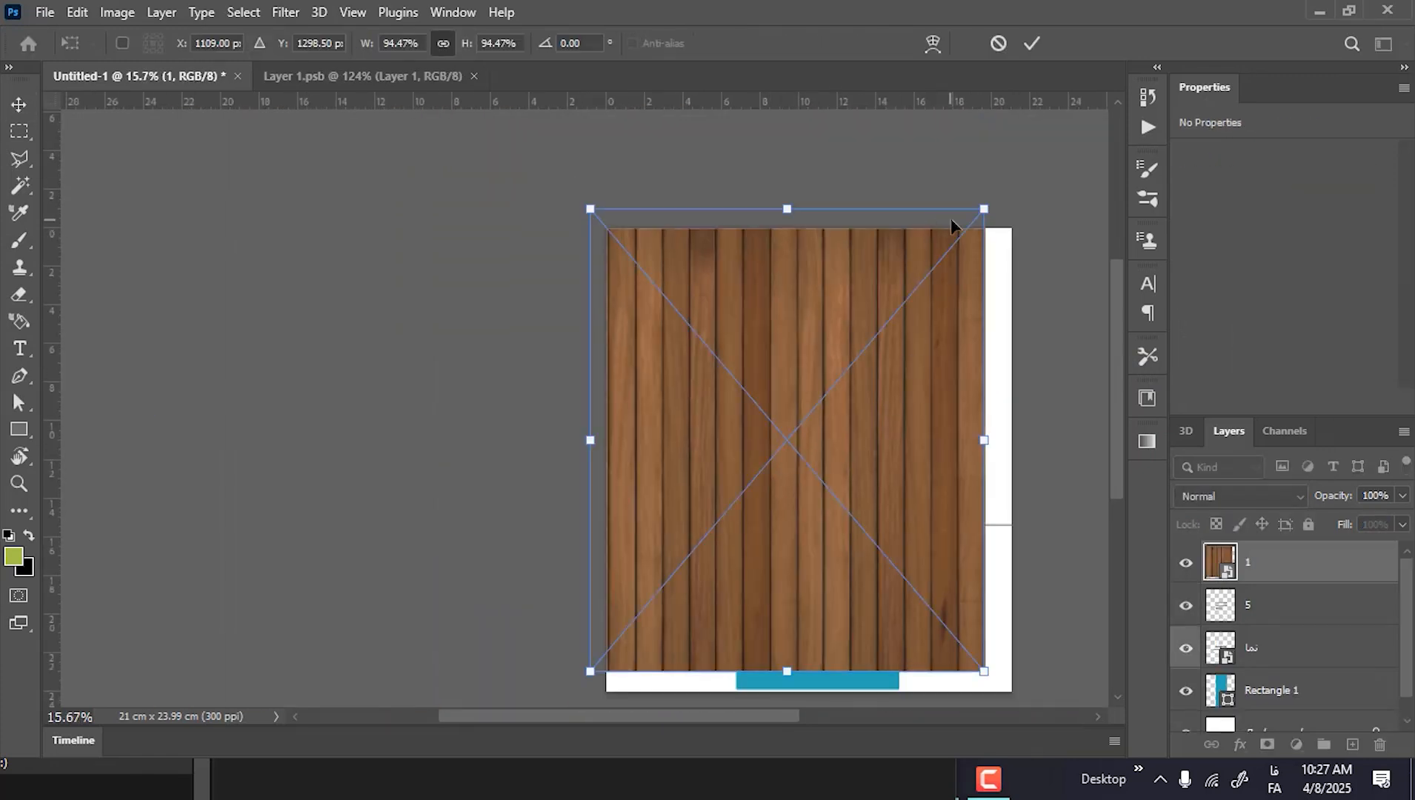
drag(973, 214, 802, 395)
scroll(793, 442, up, 4)
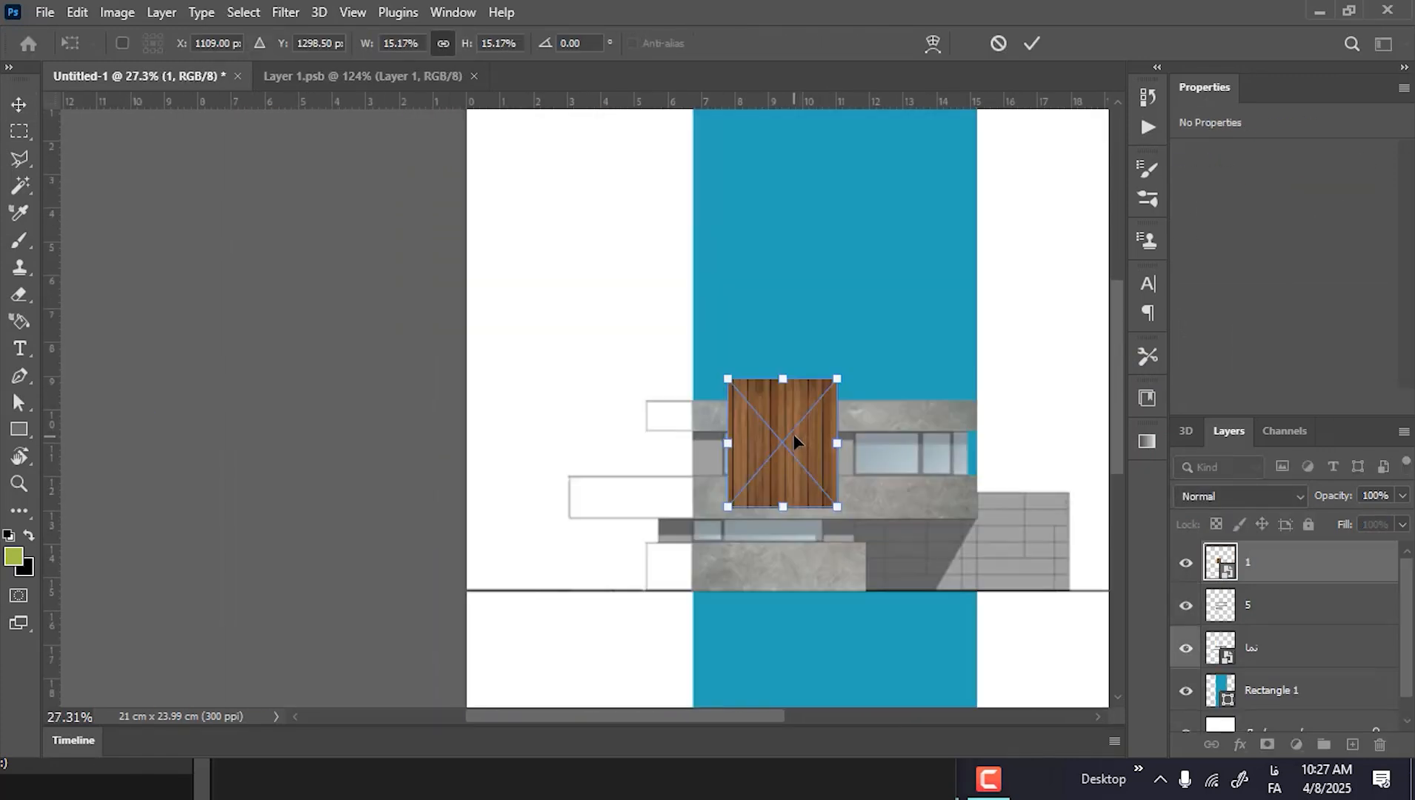
drag(806, 493, 642, 476)
scroll(723, 495, up, 3)
key(Return)
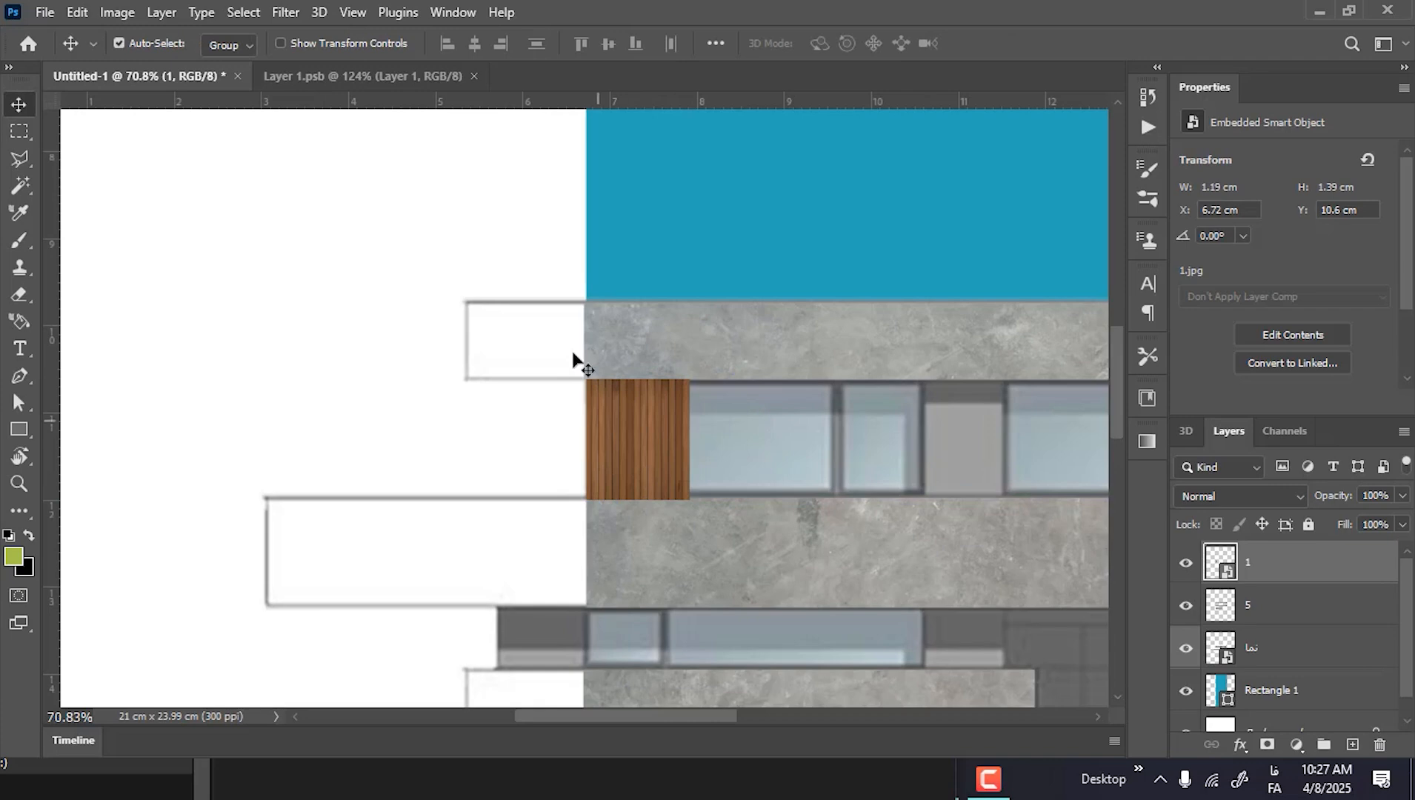
scroll(643, 476, up, 3)
scroll(664, 437, up, 3)
key(Right)
key(Right)
key(Right)
key(Left)
key(Left)
key(Left)
scroll(664, 438, down, 6)
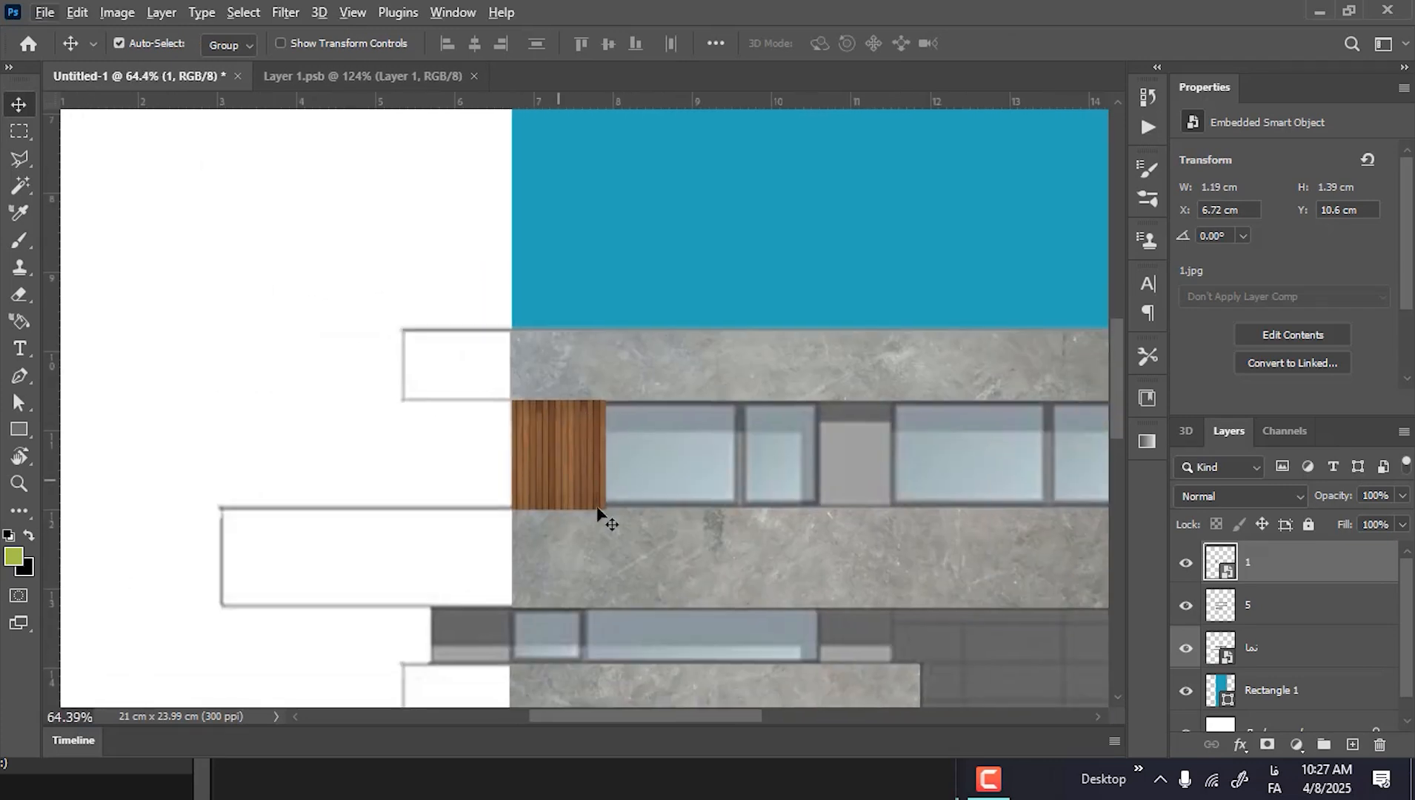
Duplicate the wood panel onto the wall between the upper windows and onto the lower wall directly beneath it
scroll(597, 512, up, 5)
key(ctrl+t)
drag(511, 503, 874, 469)
key(Return)
scroll(561, 468, down, 4)
drag(874, 469, 834, 568)
click(556, 558)
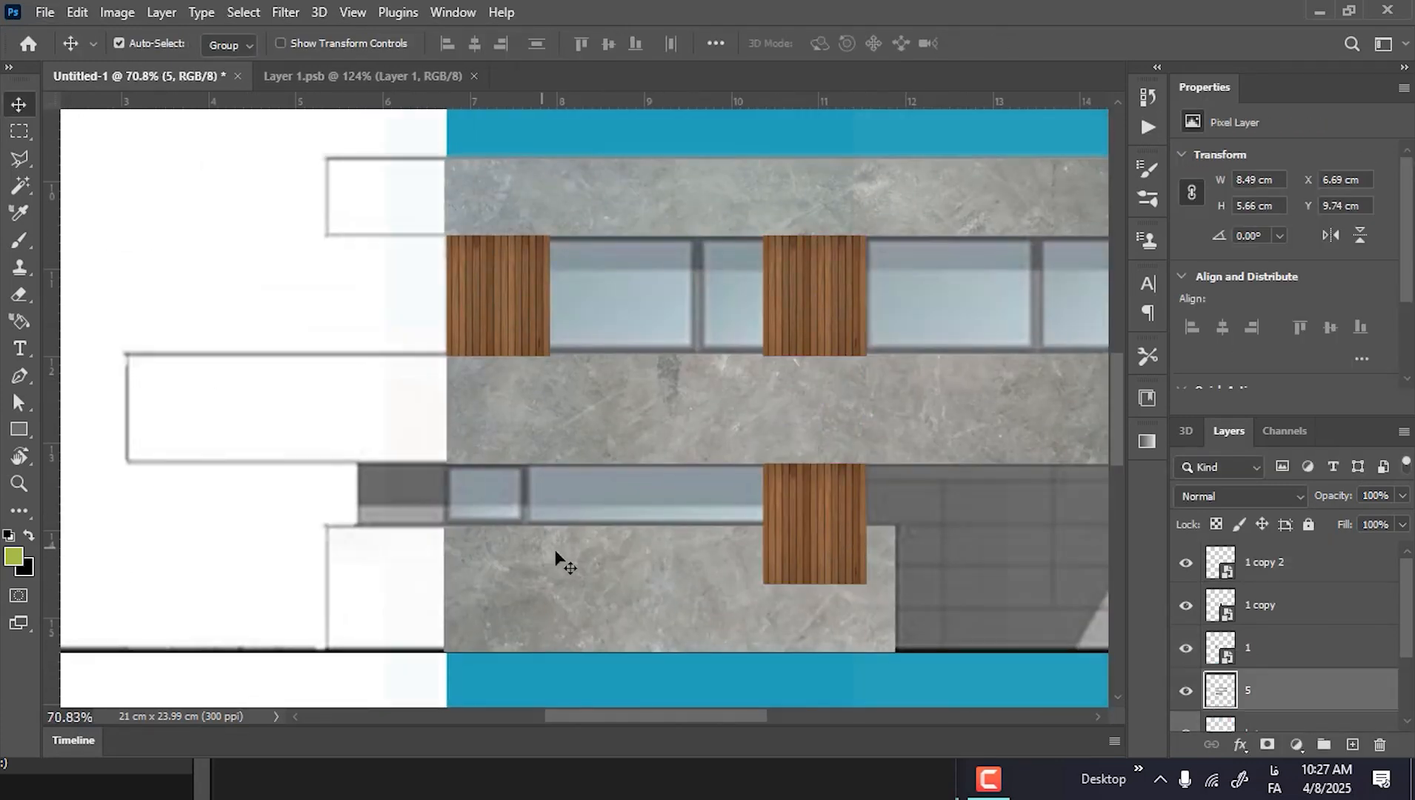
Lower the opacity of the wood panel at the blue strip's left edge to 45%
scroll(556, 558, down, 3)
drag(694, 434, 758, 437)
scroll(446, 438, up, 4)
click(447, 441)
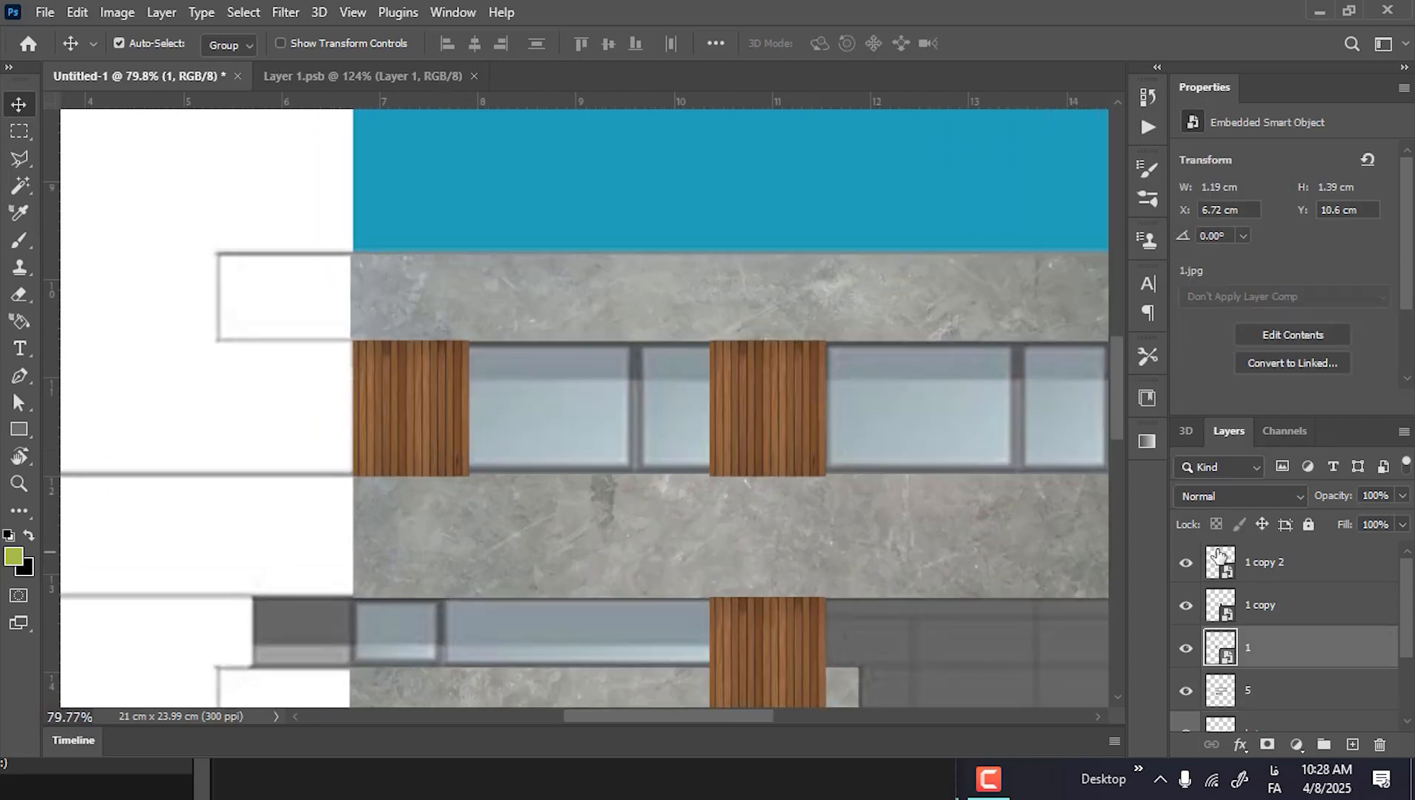
drag(1333, 501, 1310, 502)
drag(627, 481, 707, 506)
scroll(435, 448, up, 6)
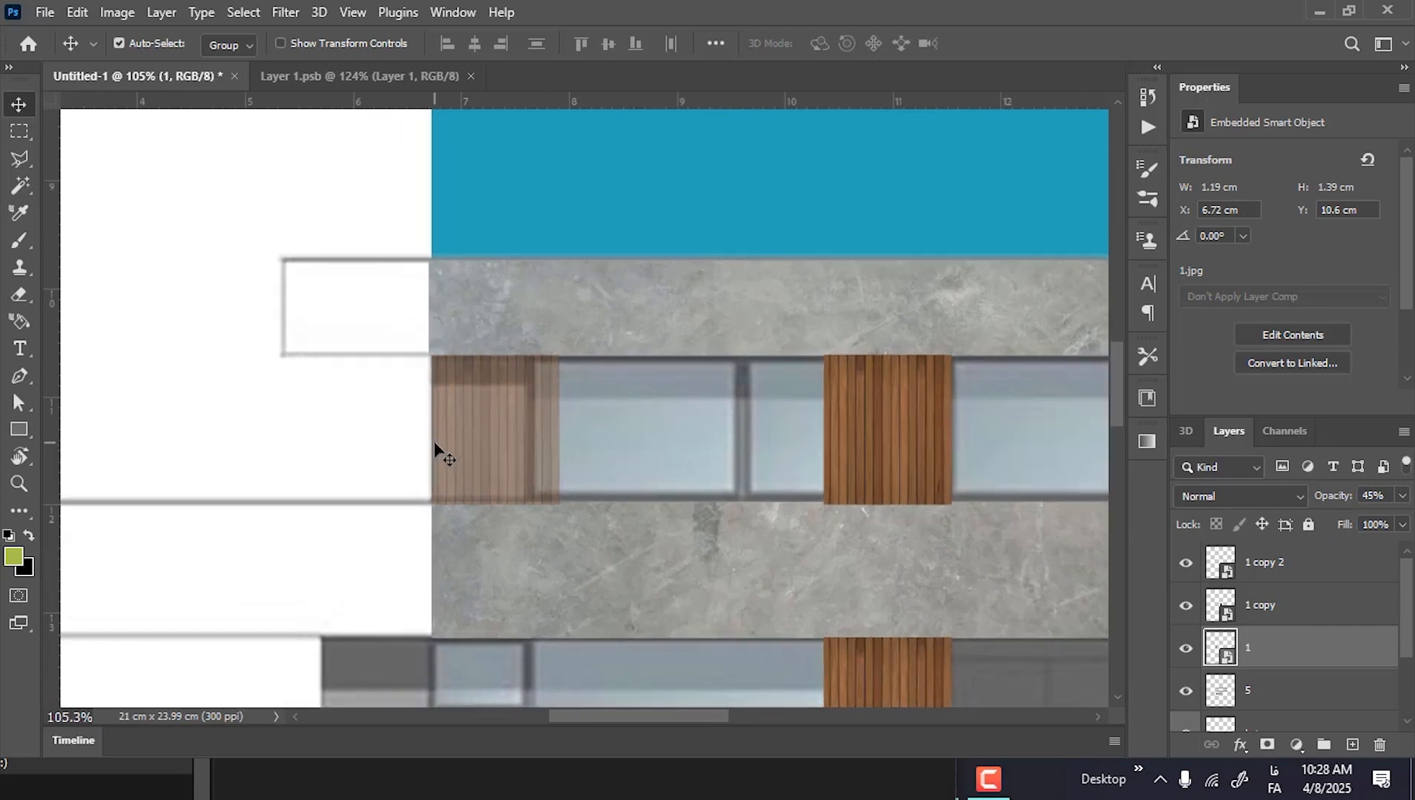
drag(491, 459, 537, 556)
key(ctrl+z)
scroll(632, 553, up, 3)
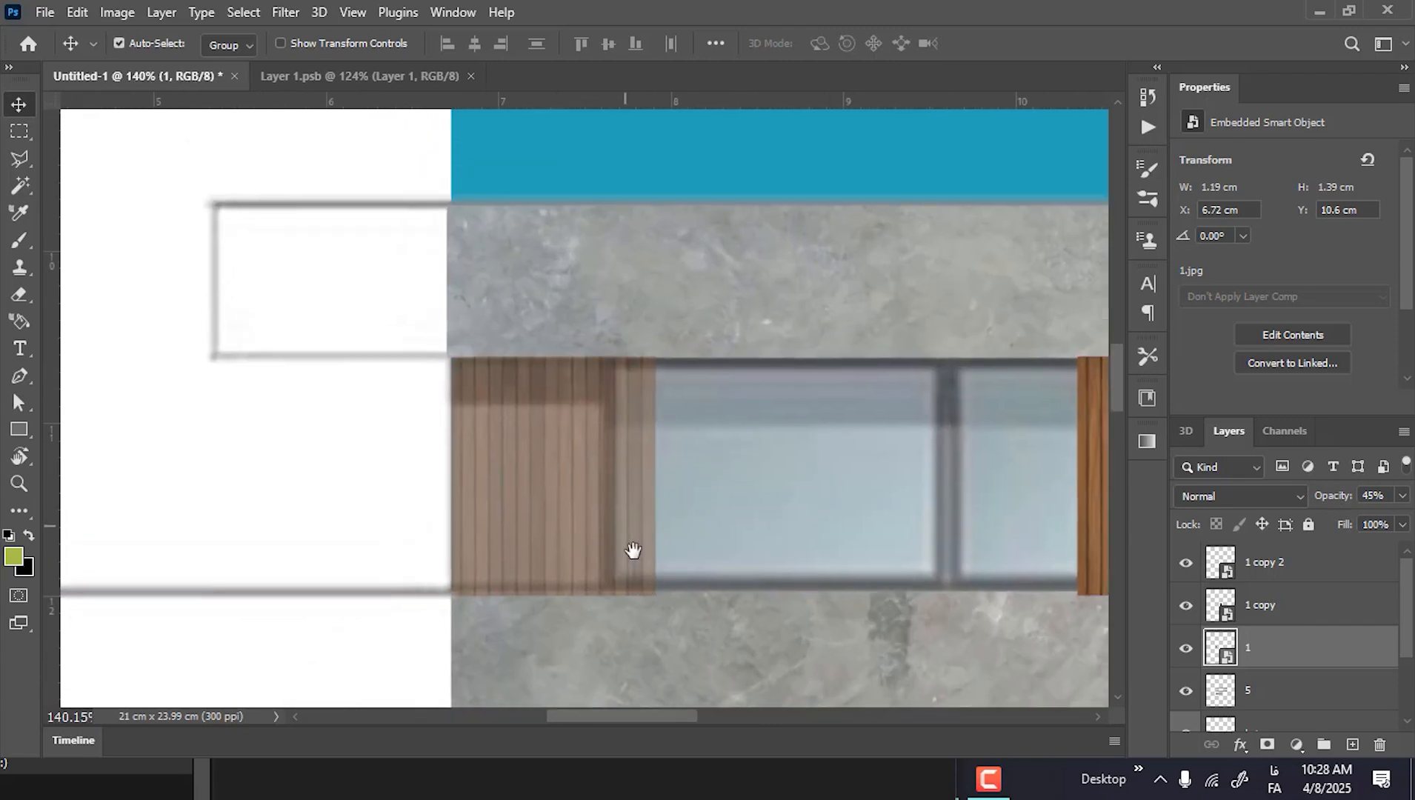
key(ctrl+t)
key(Return)
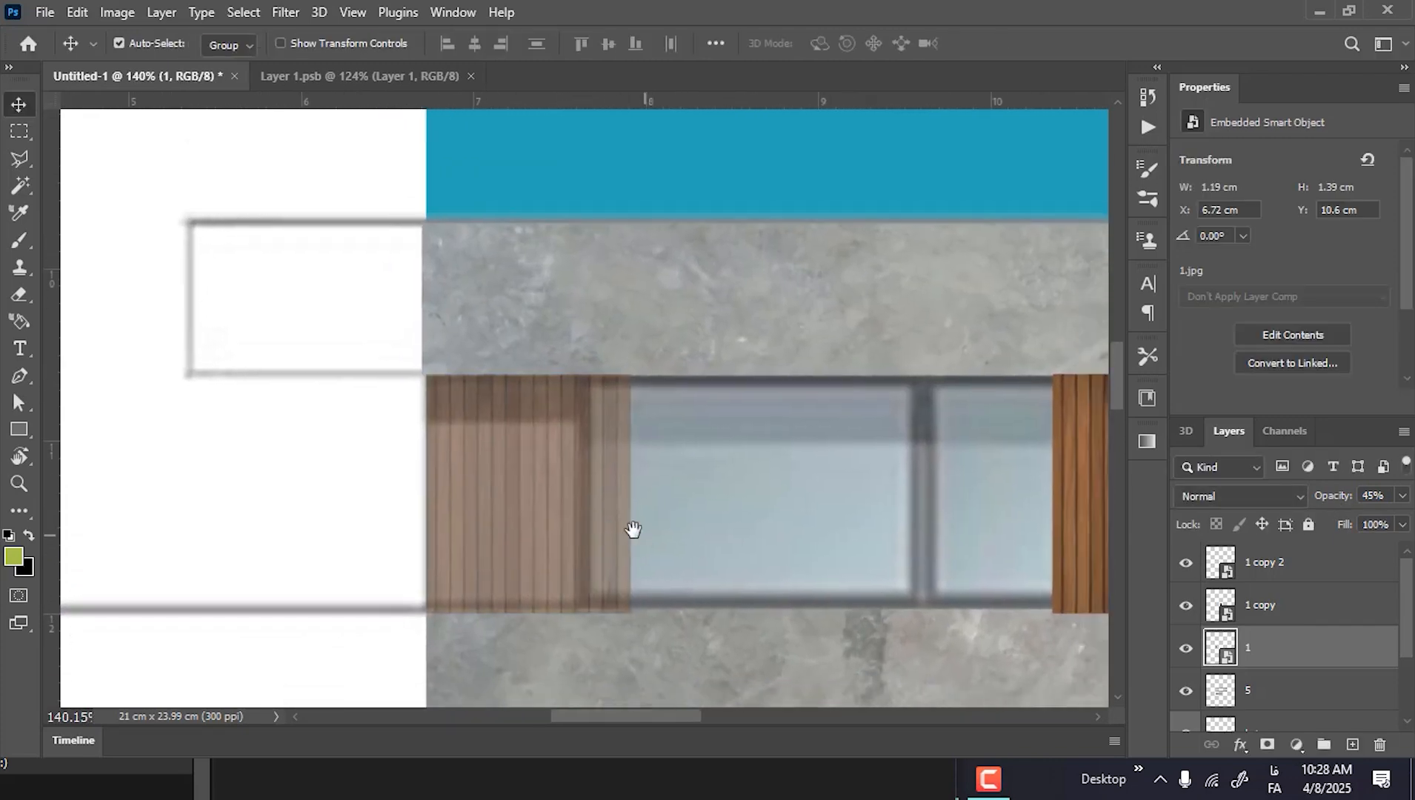
Rasterize wood layer 1, then marquee-select and delete the part of the panel that overlaps the window
scroll(632, 531, down, 2)
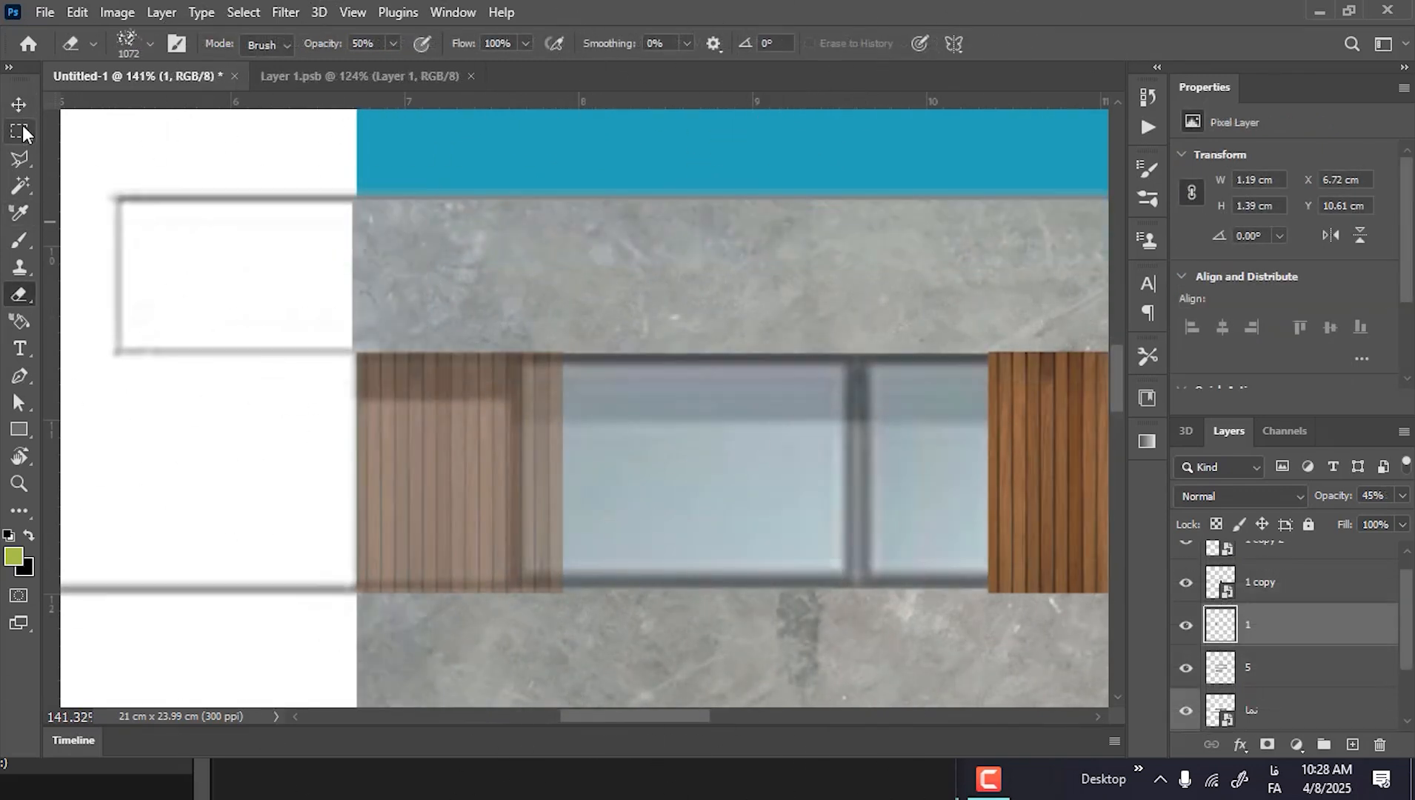
click(19, 131)
drag(511, 344, 653, 629)
key(Delete)
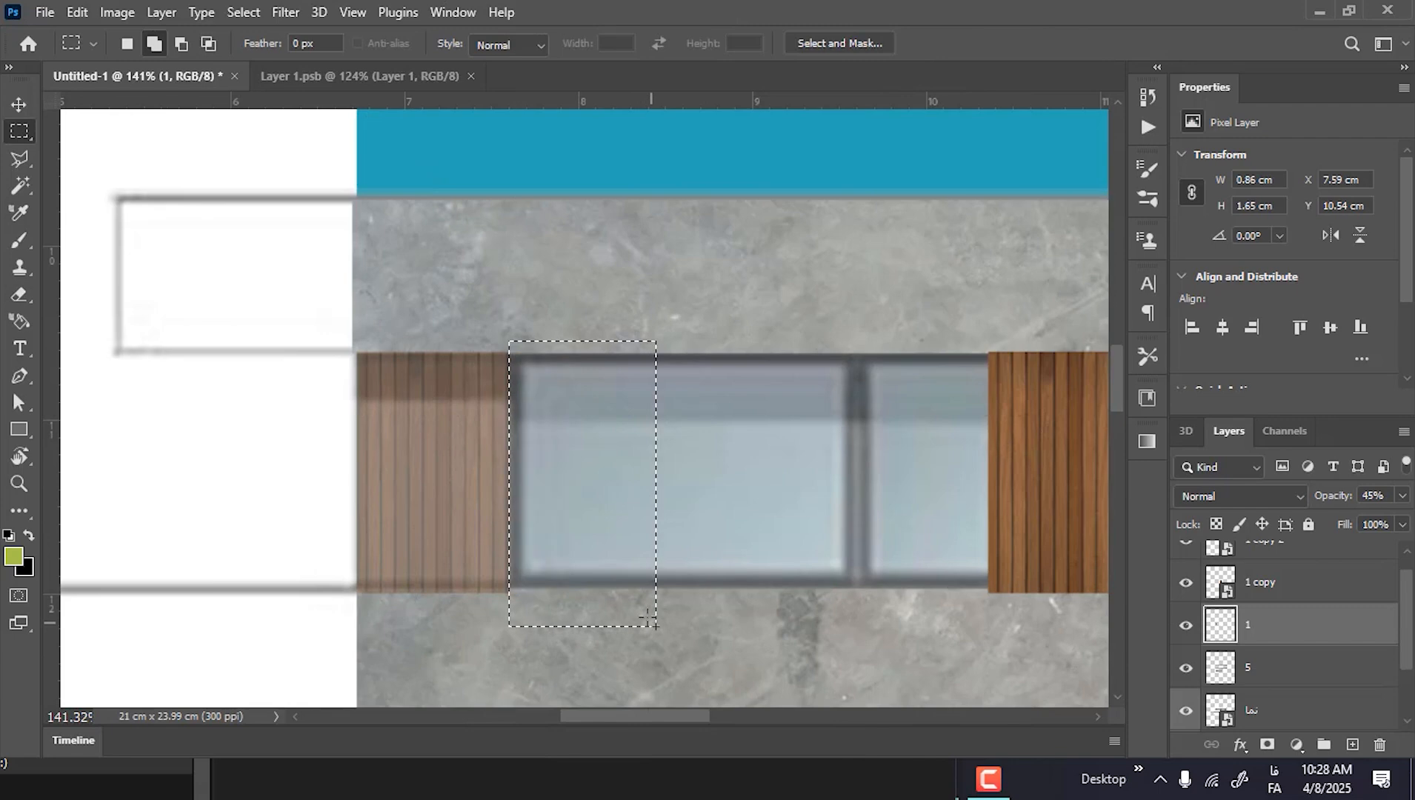
scroll(638, 585, down, 4)
key(ctrl+d)
Lower the opacity of the wood panel between the upper windows to 25%
drag(626, 517, 518, 485)
key(v)
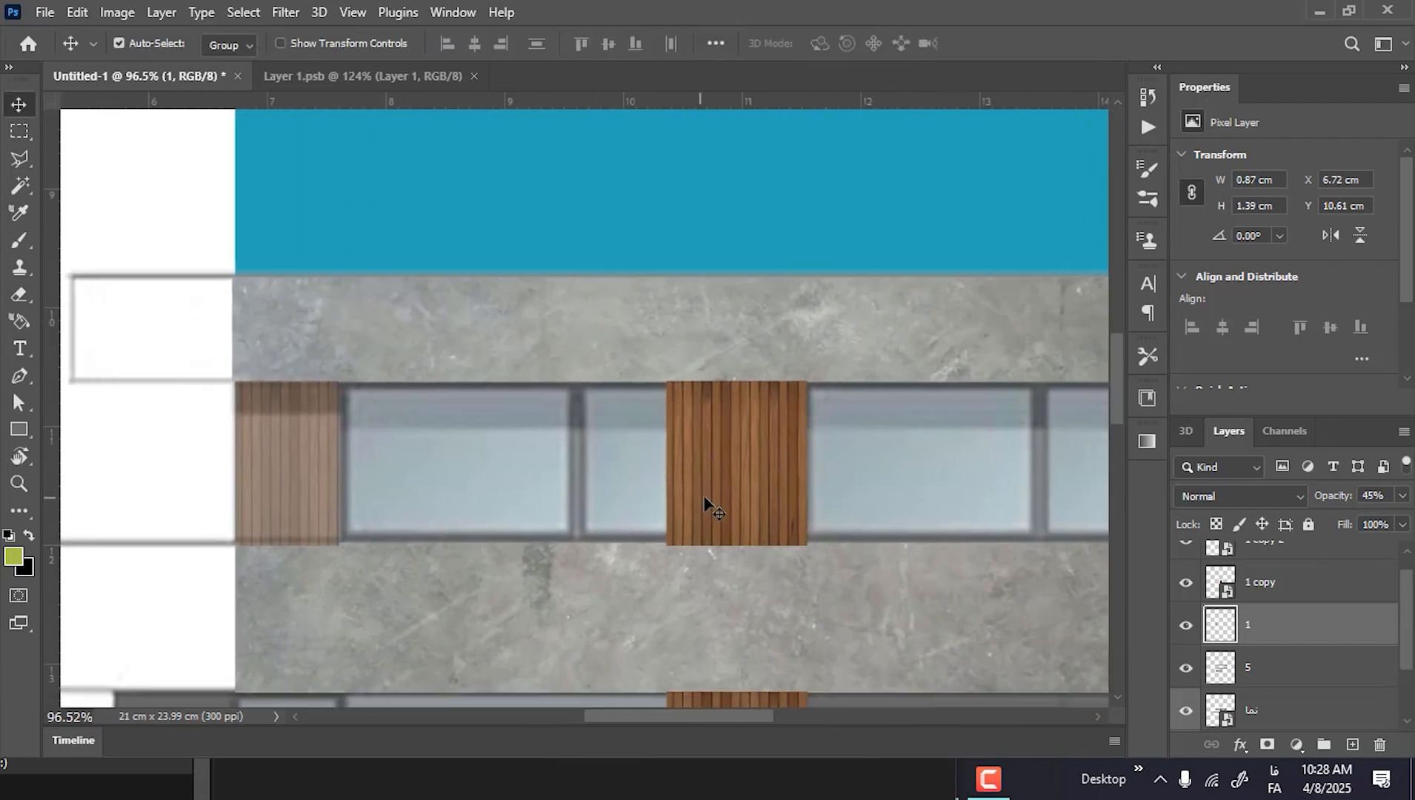
click(705, 499)
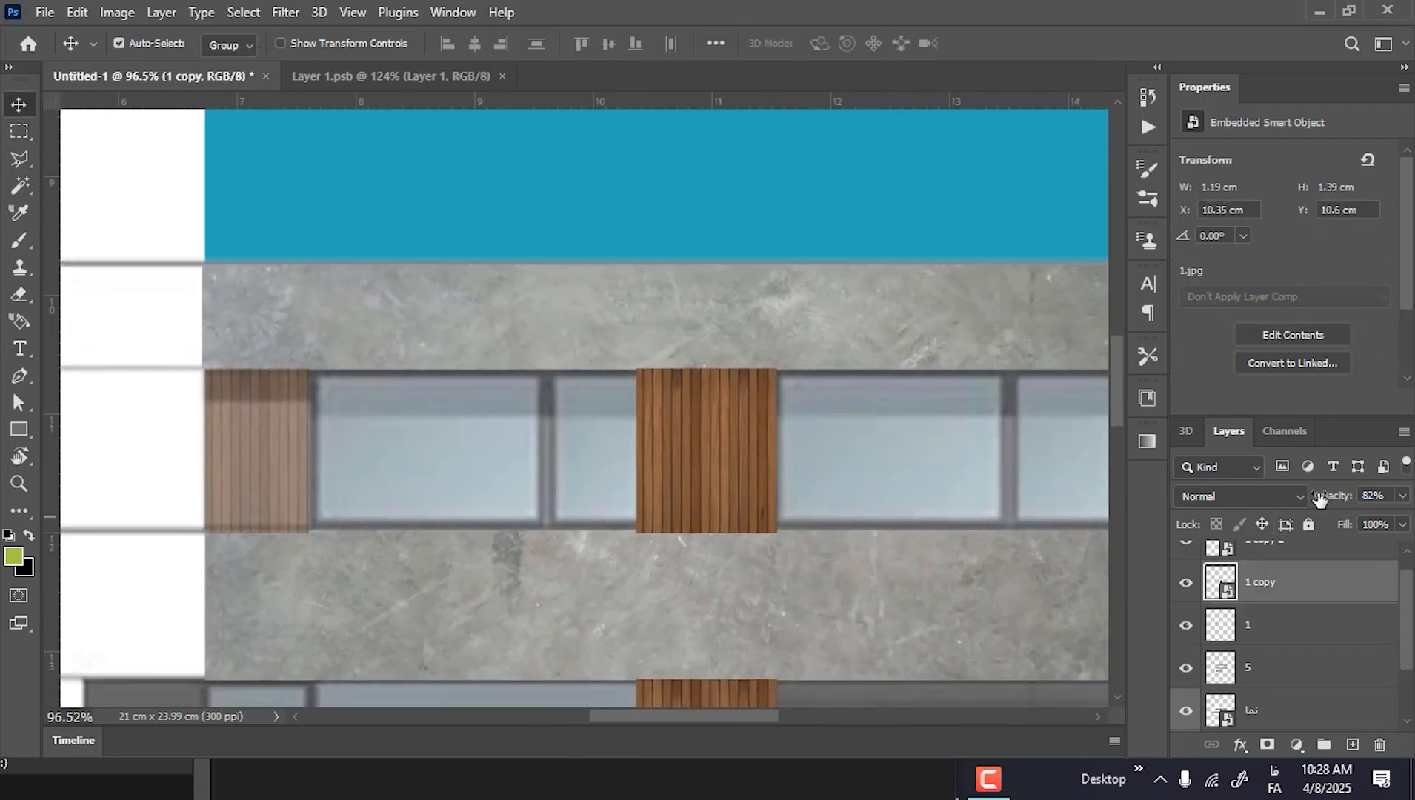
drag(1318, 499, 1277, 499)
Rasterize the wood panel between the upper windows and trim it to a rectangular selection of the wall there
click(27, 139)
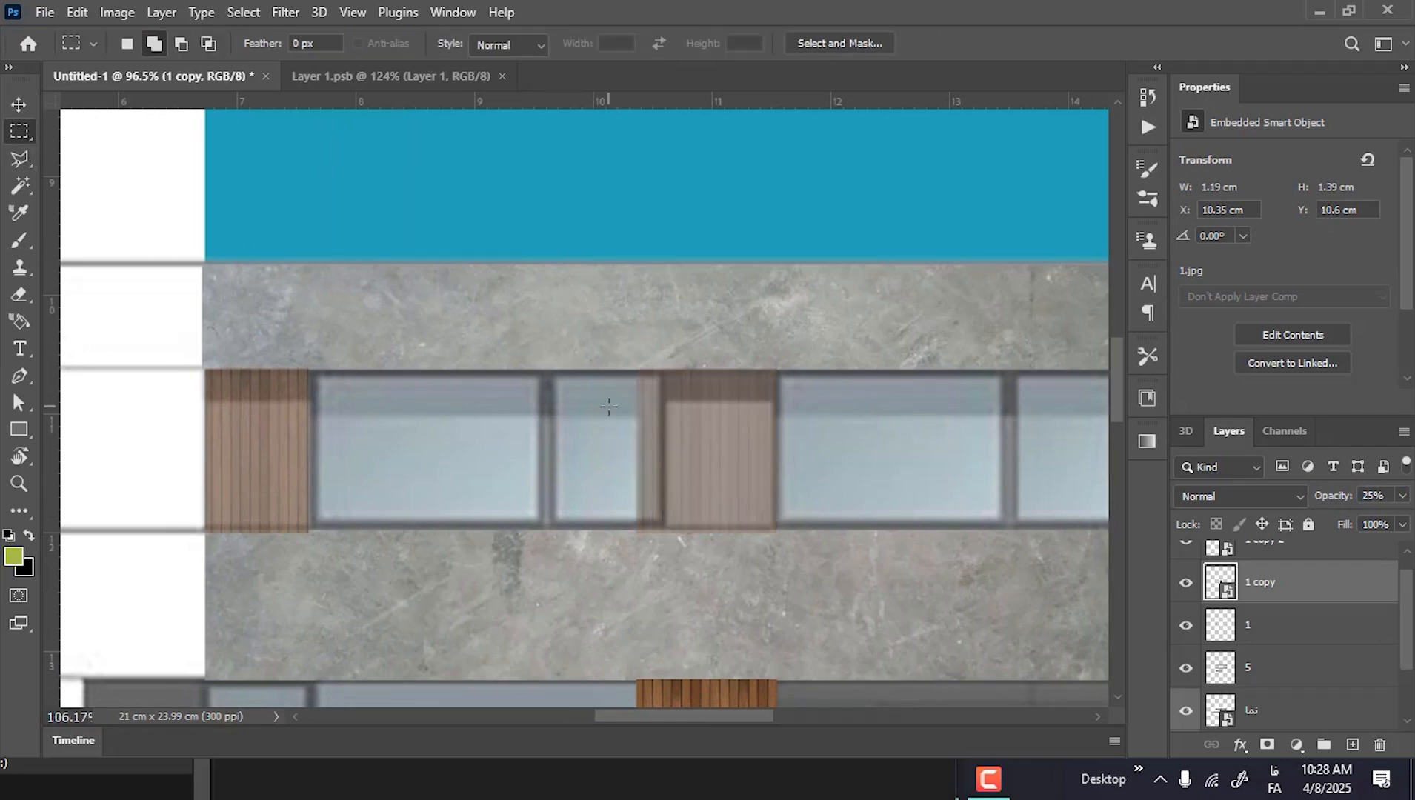
scroll(607, 401, up, 3)
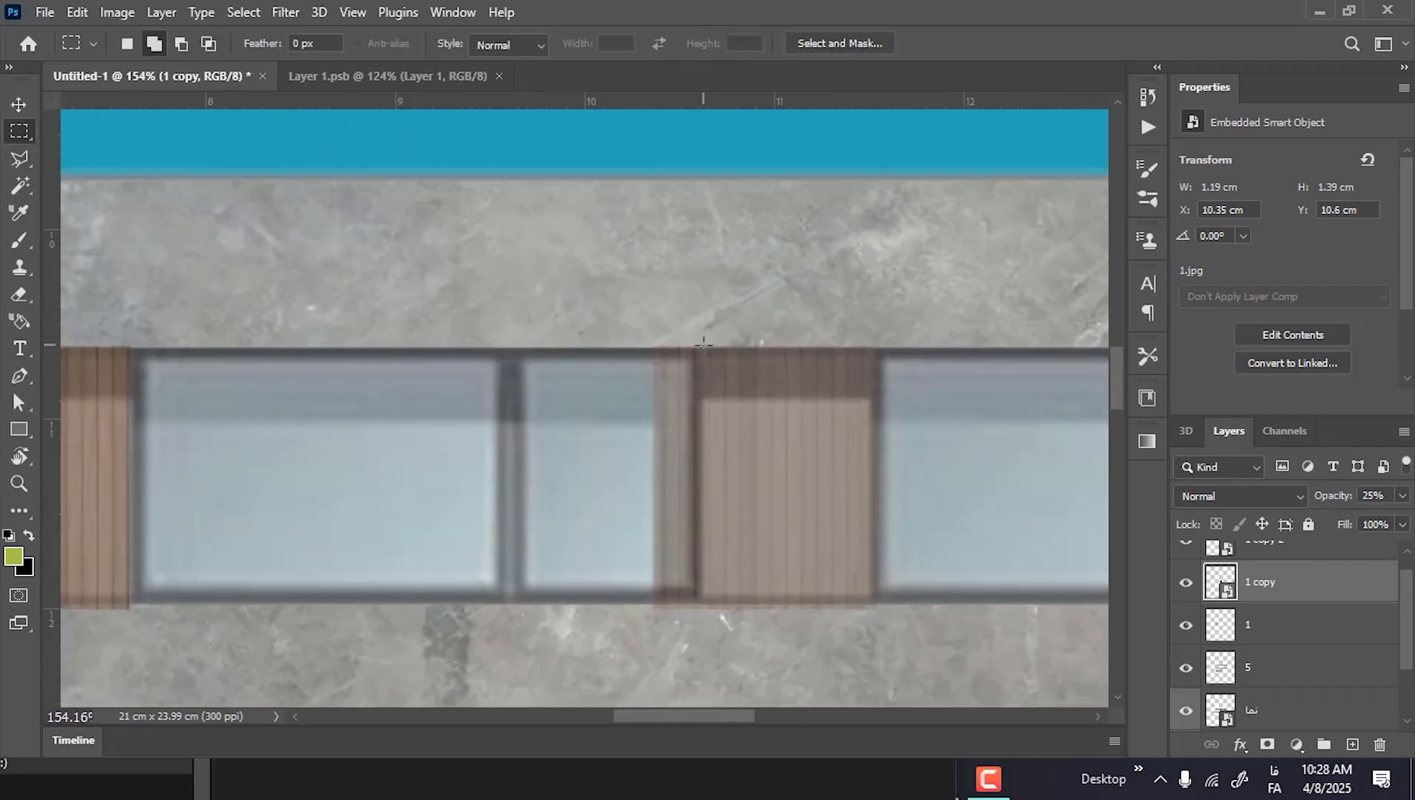
drag(694, 344, 878, 606)
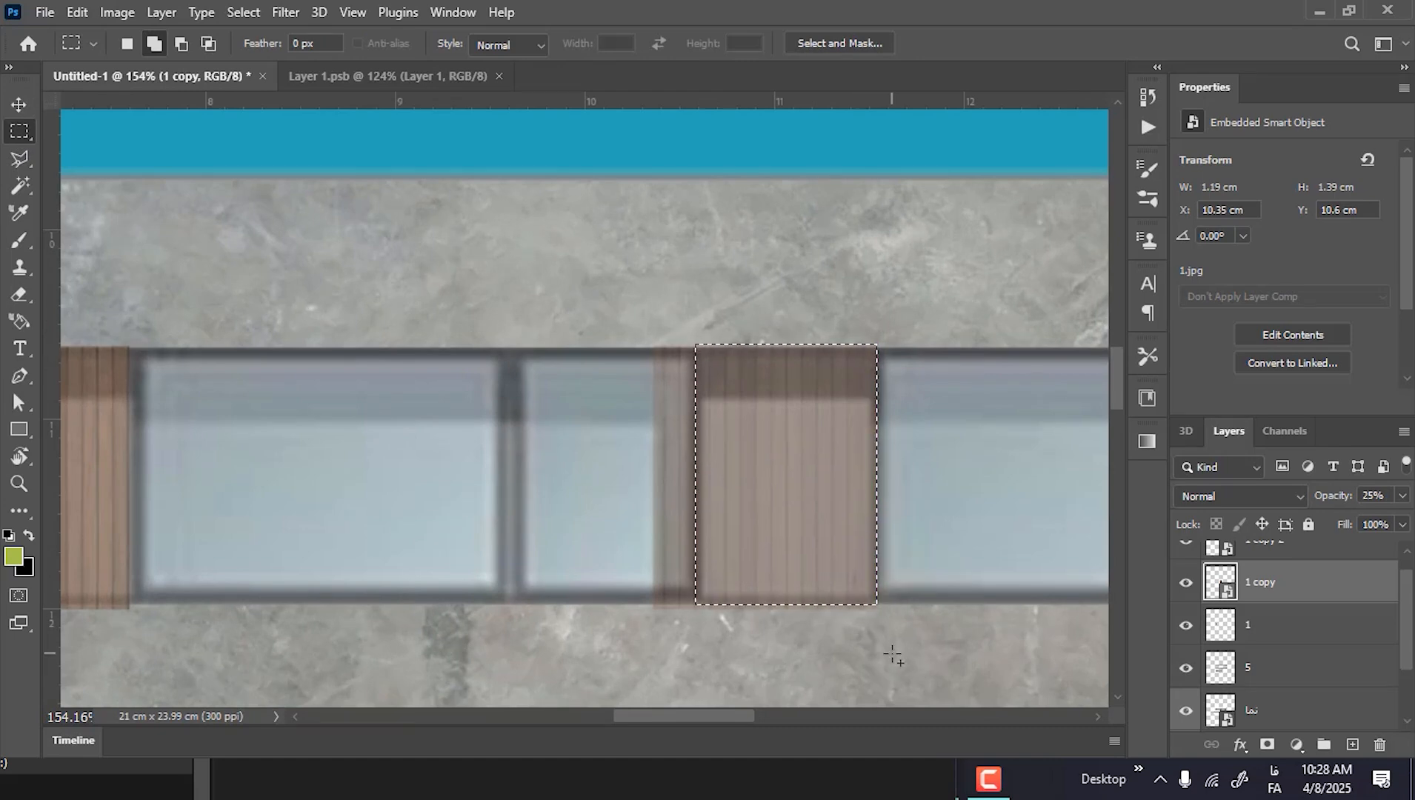
right_click(1359, 581)
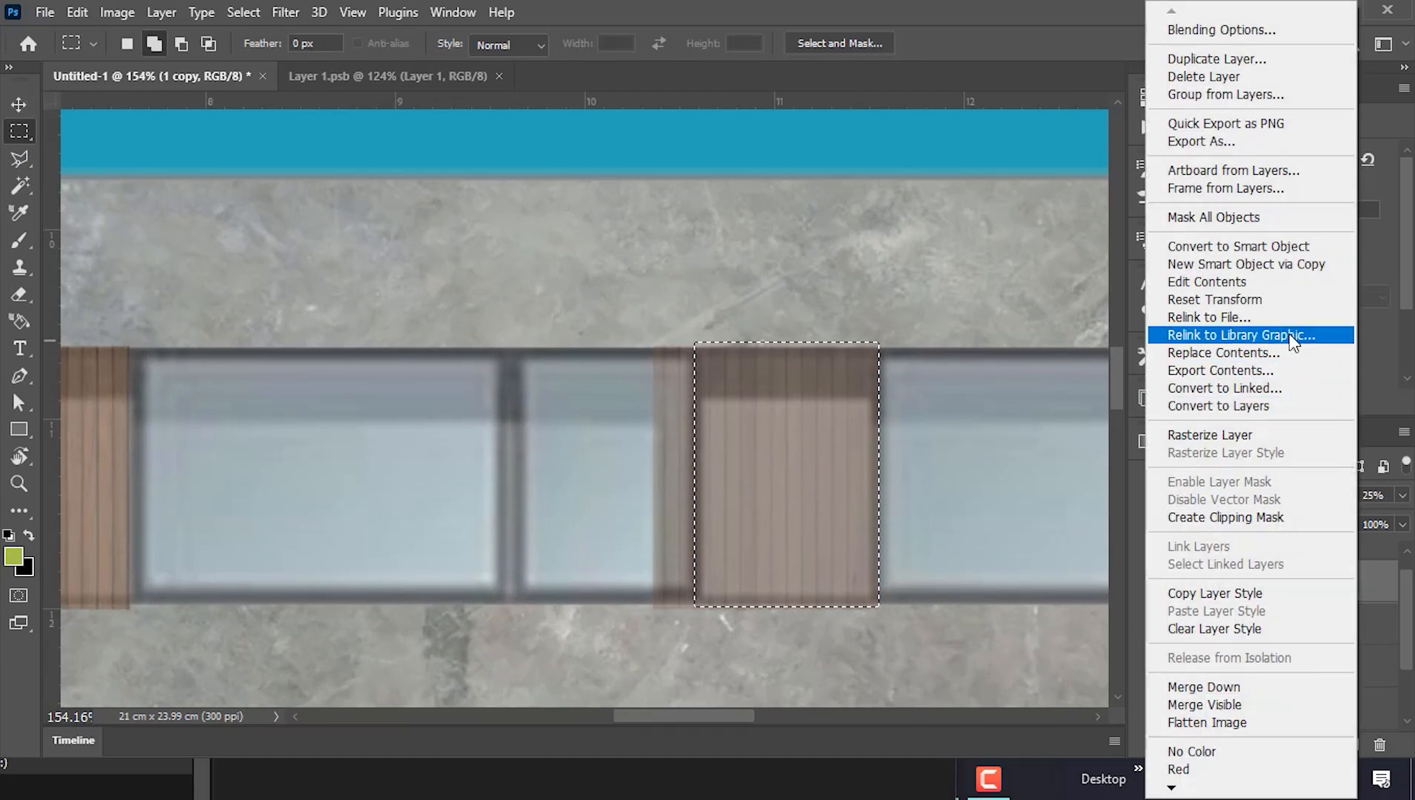
click(1218, 435)
scroll(889, 463, down, 3)
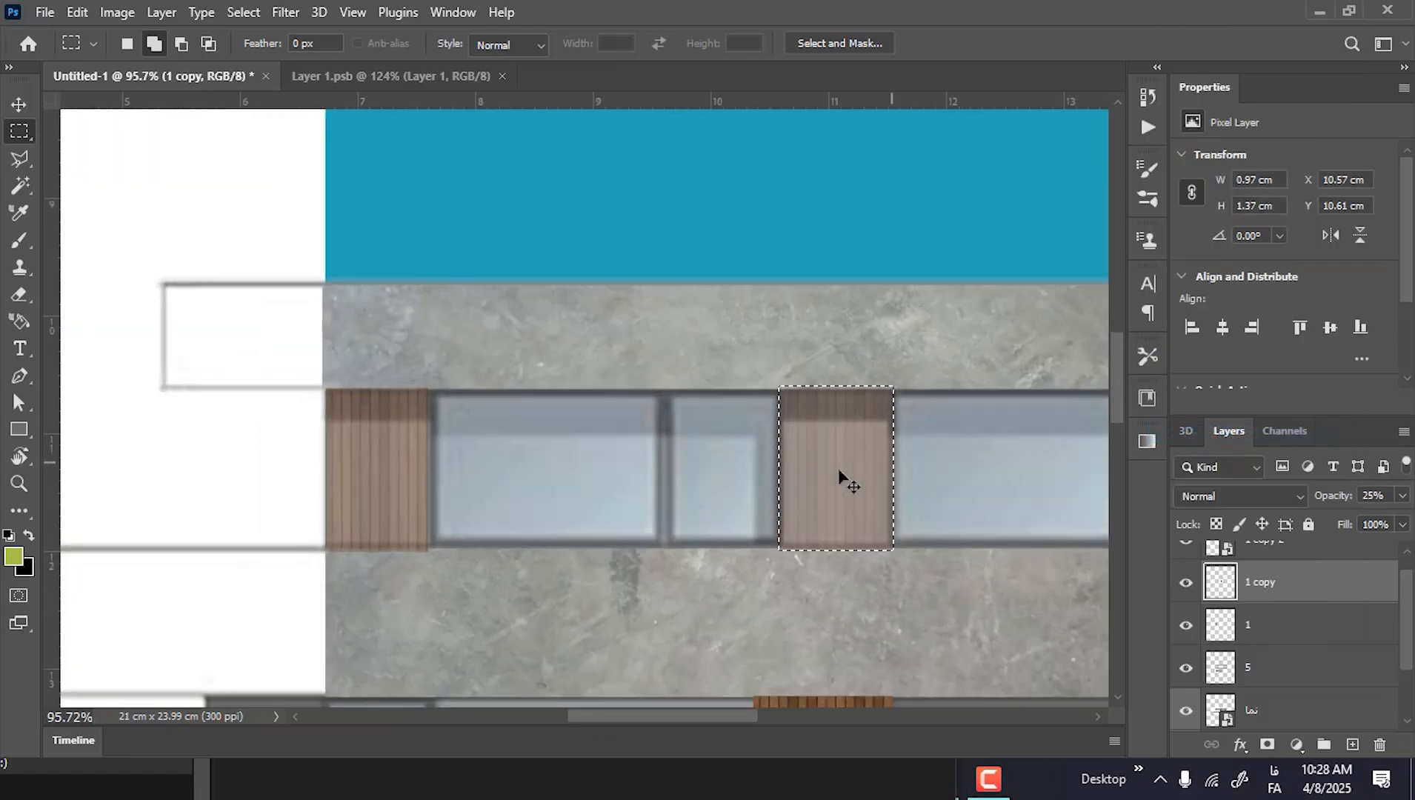
Lower the opacity of the lower-floor wood panel to 21%
scroll(831, 395, down, 2)
scroll(744, 513, down, 3)
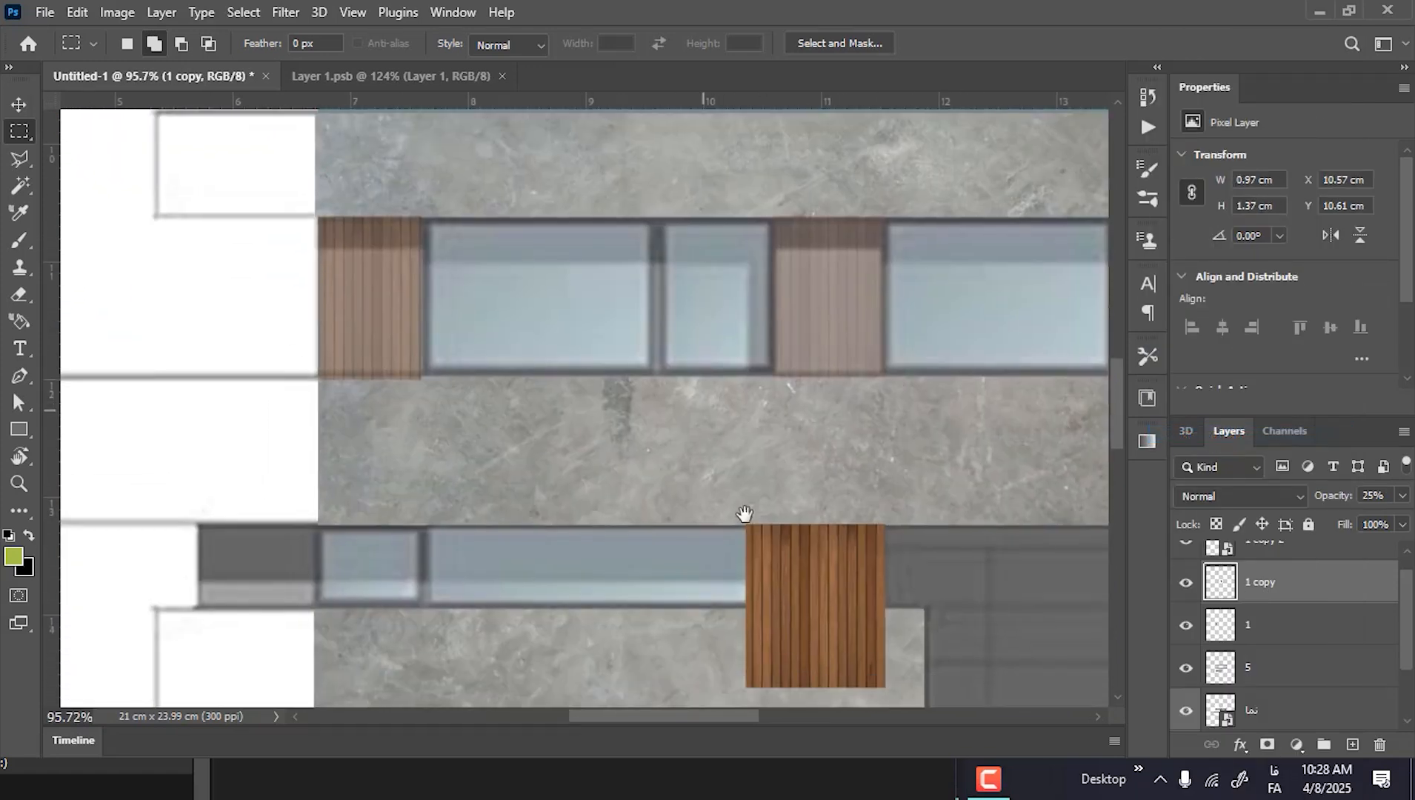
key(v)
click(820, 591)
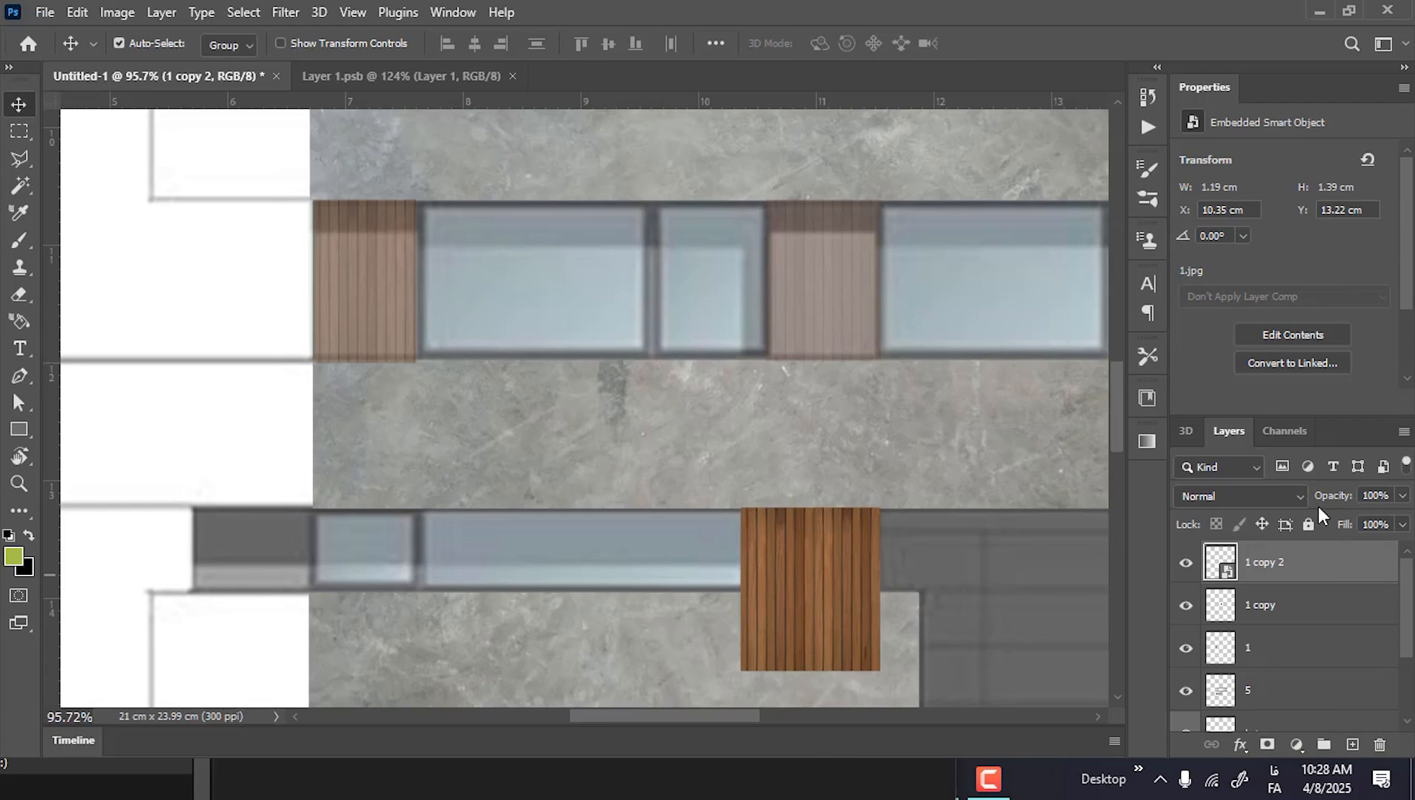
drag(1311, 501, 1105, 586)
scroll(963, 585, up, 2)
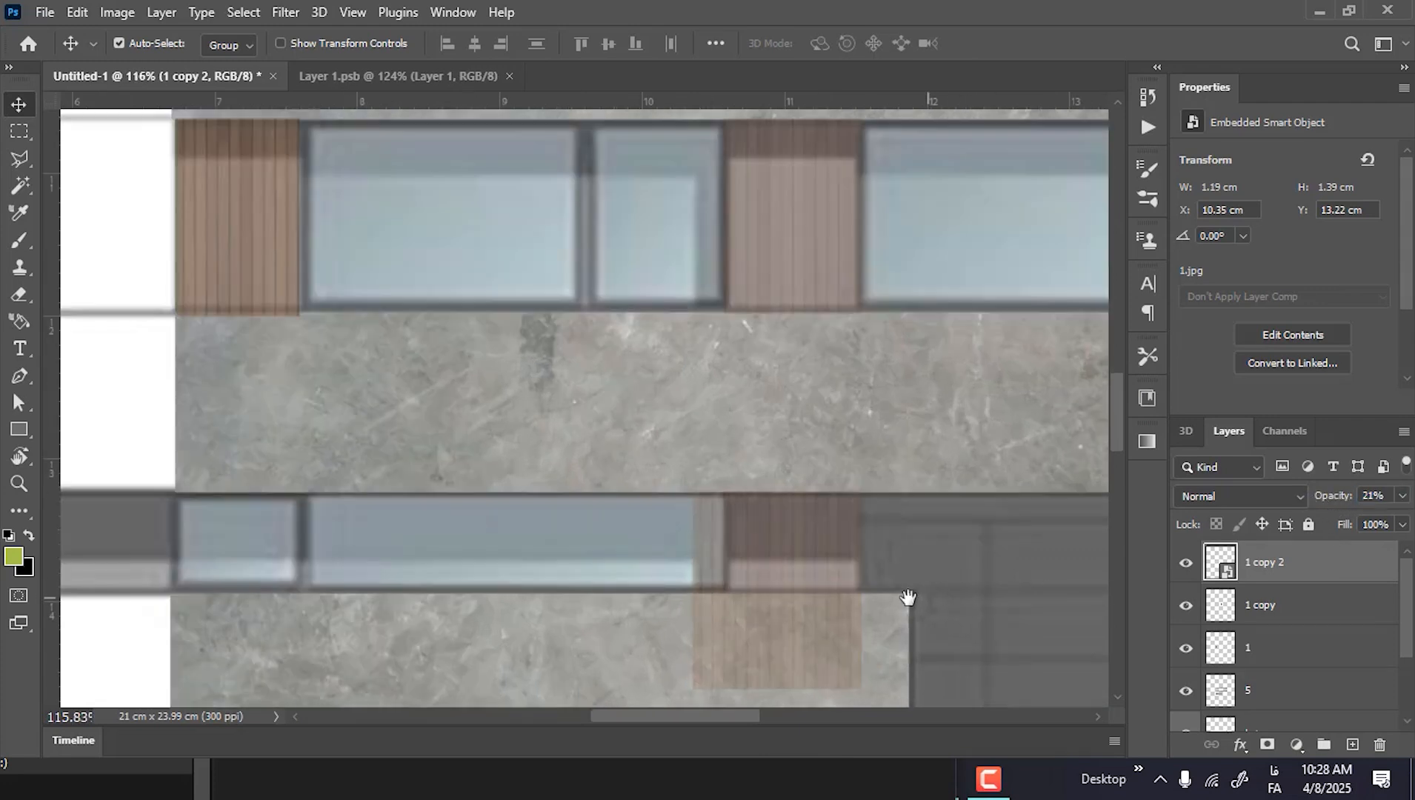
scroll(952, 501, up, 2)
Rasterize the lower-floor wood panel's layer, 1 copy 2
click(768, 275)
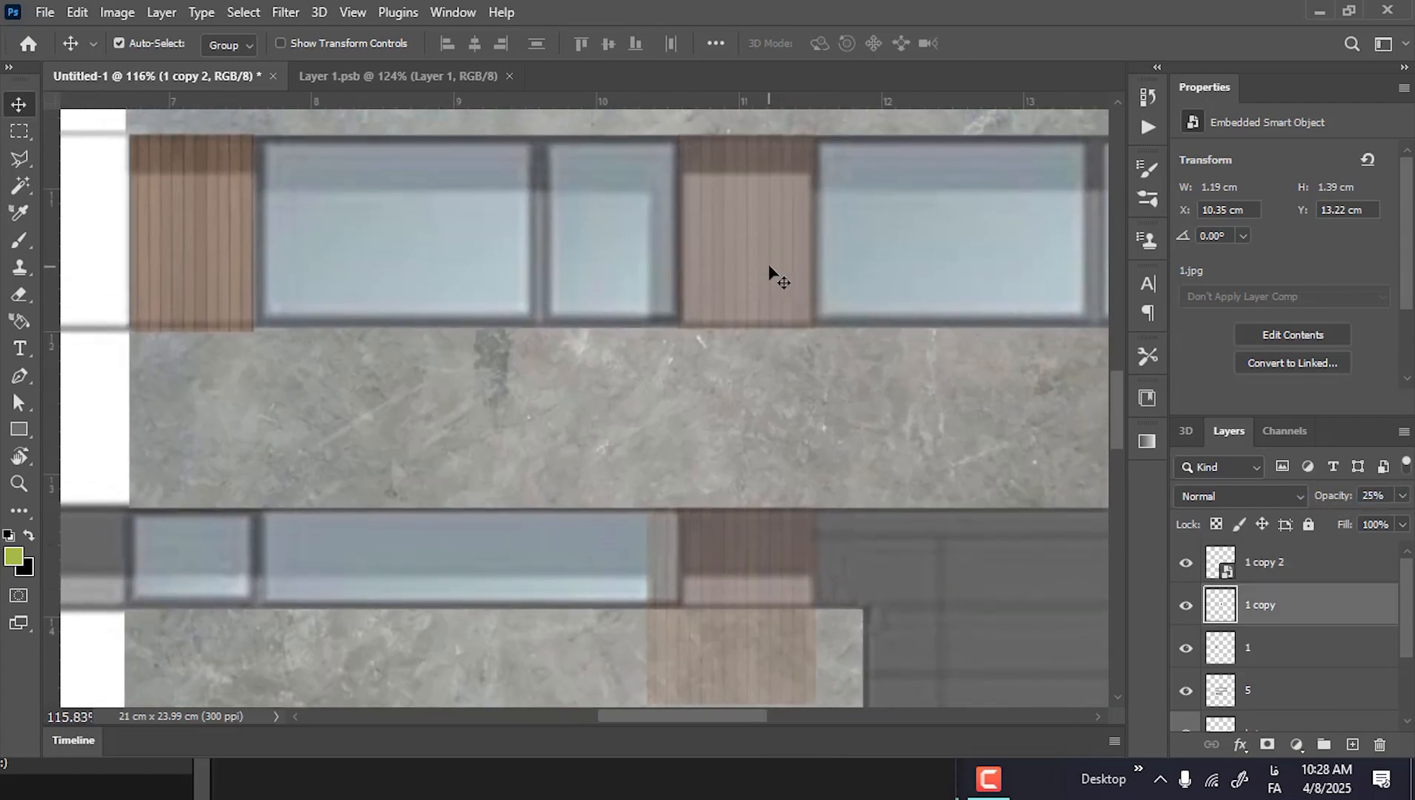
click(736, 616)
right_click(1323, 552)
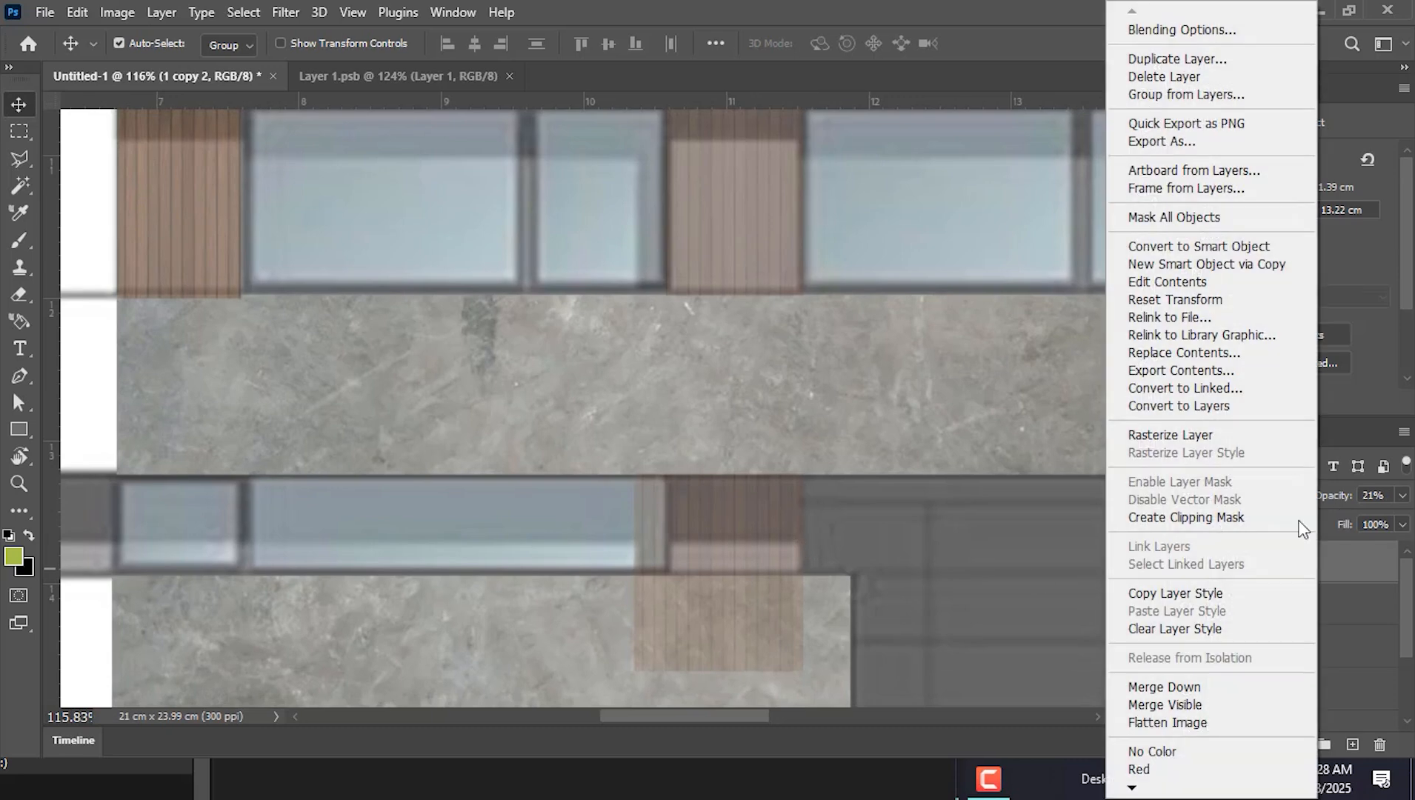
click(1185, 436)
Trim the lower-floor wood panel to the wall between the slab and the front wall, and restore its opacity to 100%
click(20, 131)
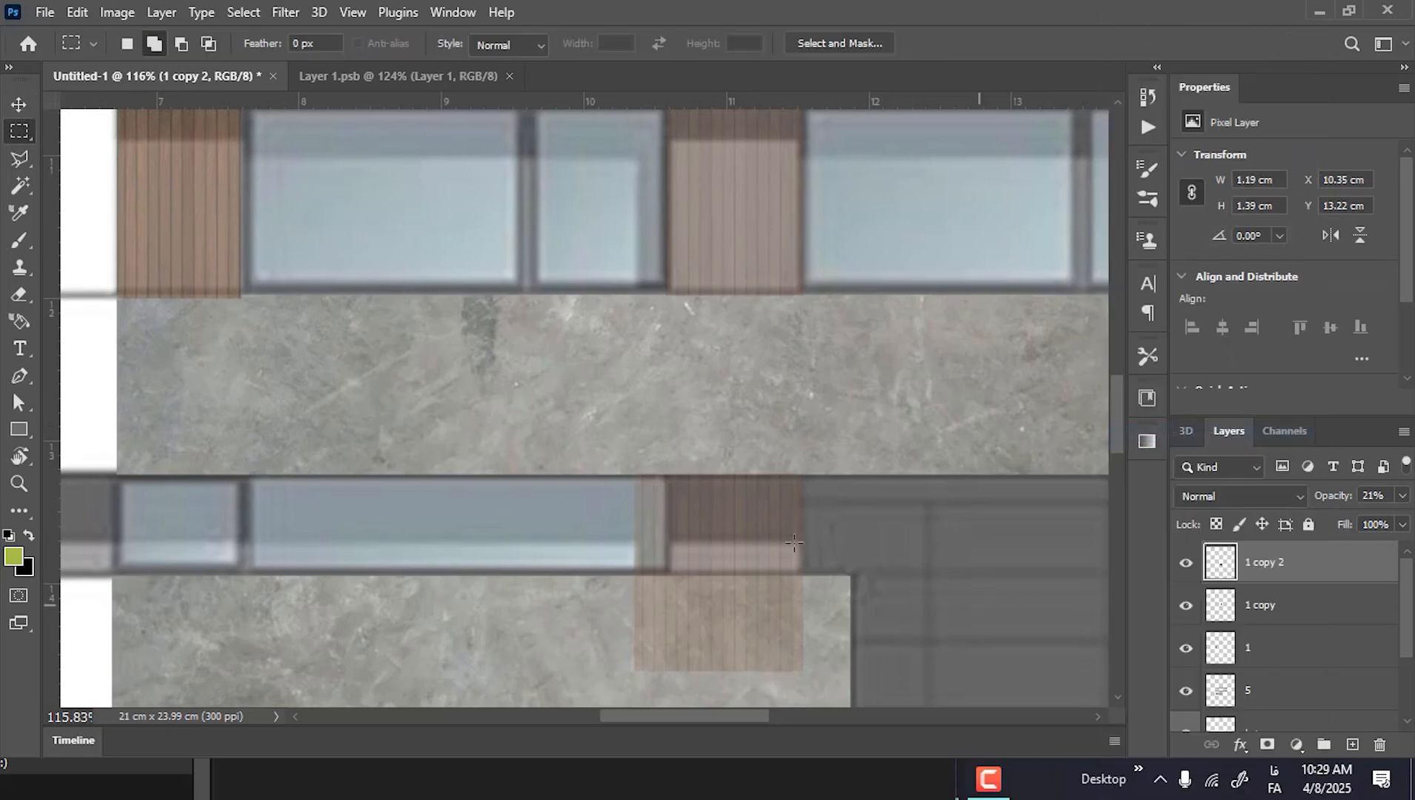
drag(666, 475, 803, 574)
key(ctrl+shift+i)
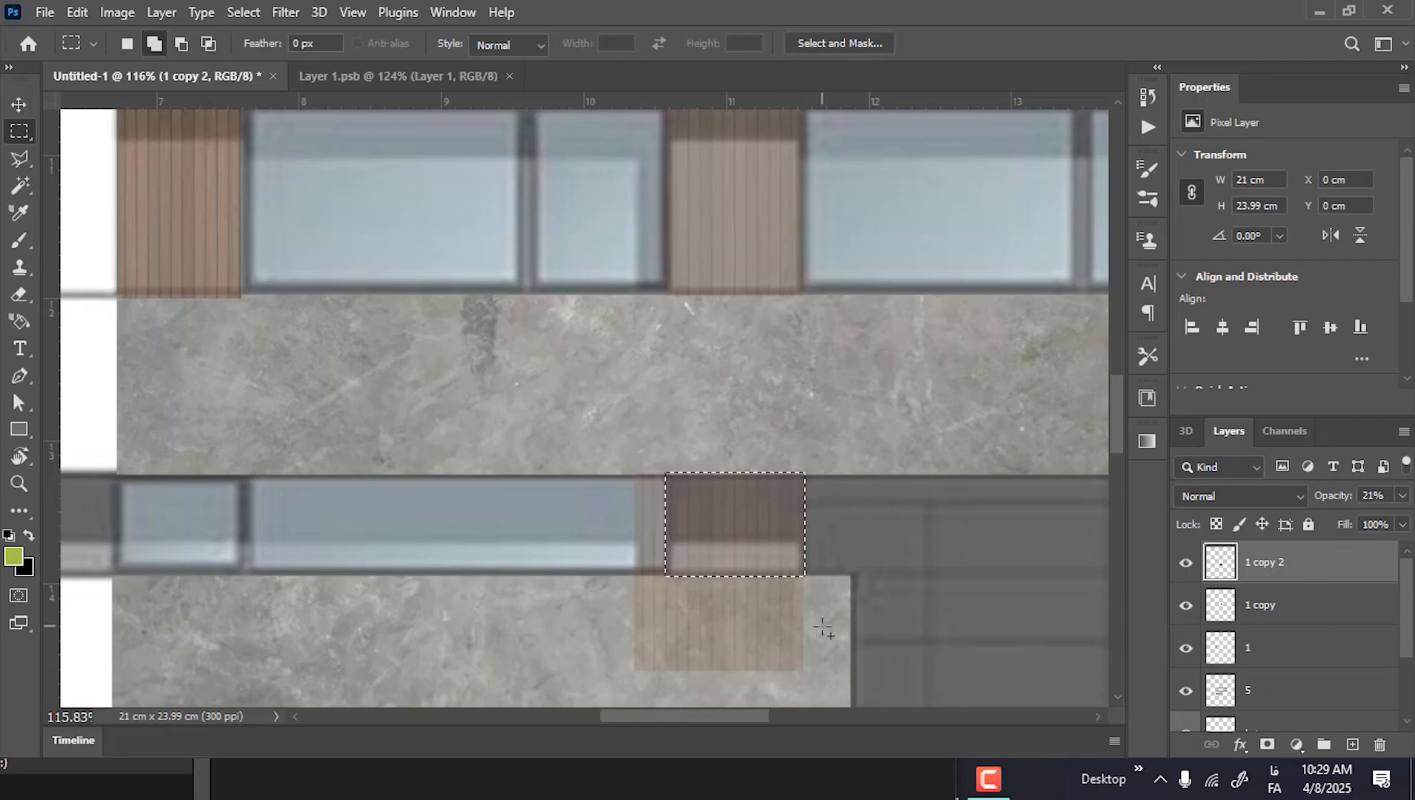
key(Delete)
scroll(822, 629, down, 2)
key(ctrl+d)
key(ctrl+z)
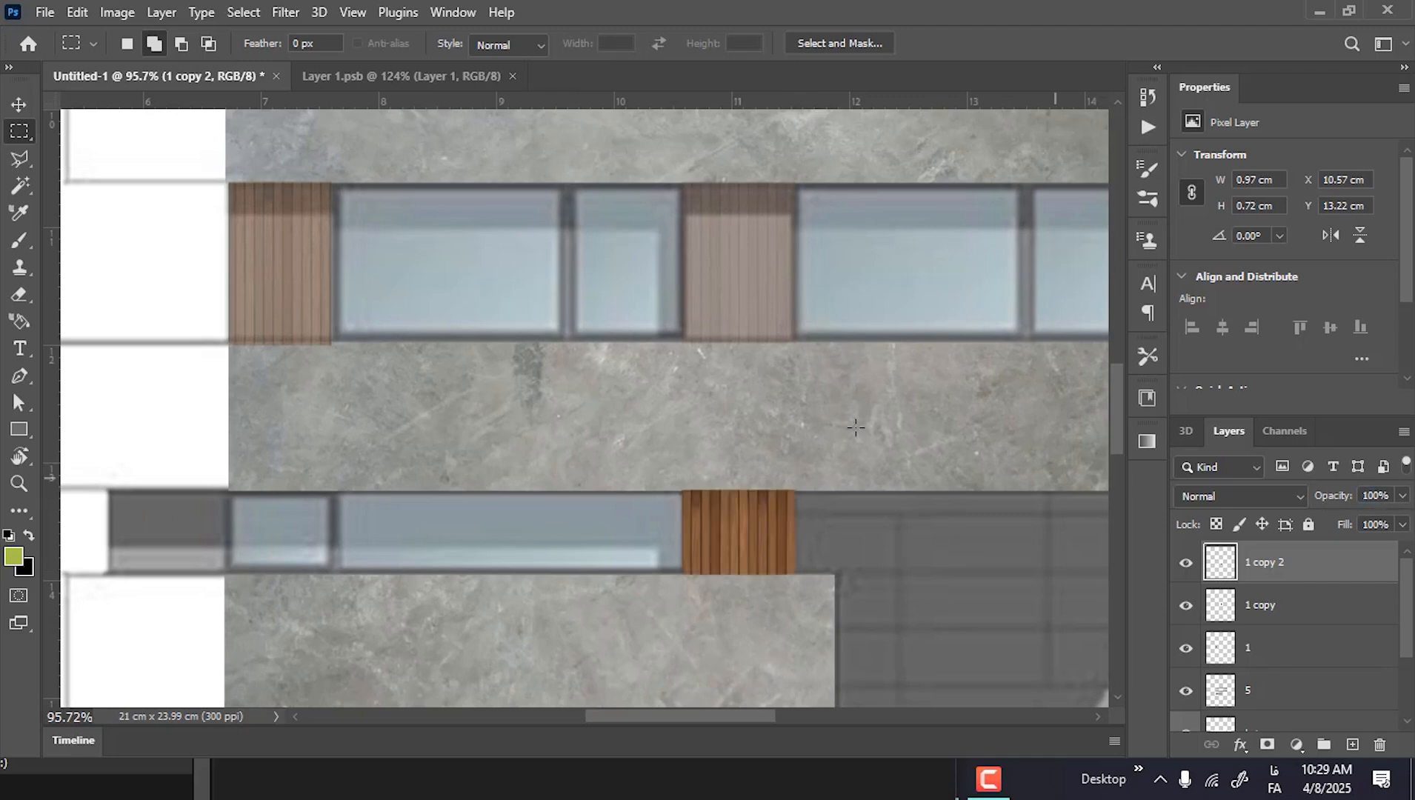
Restore the opacity of the wood panel between the upper windows to 100%
drag(647, 378, 761, 528)
key(v)
click(865, 416)
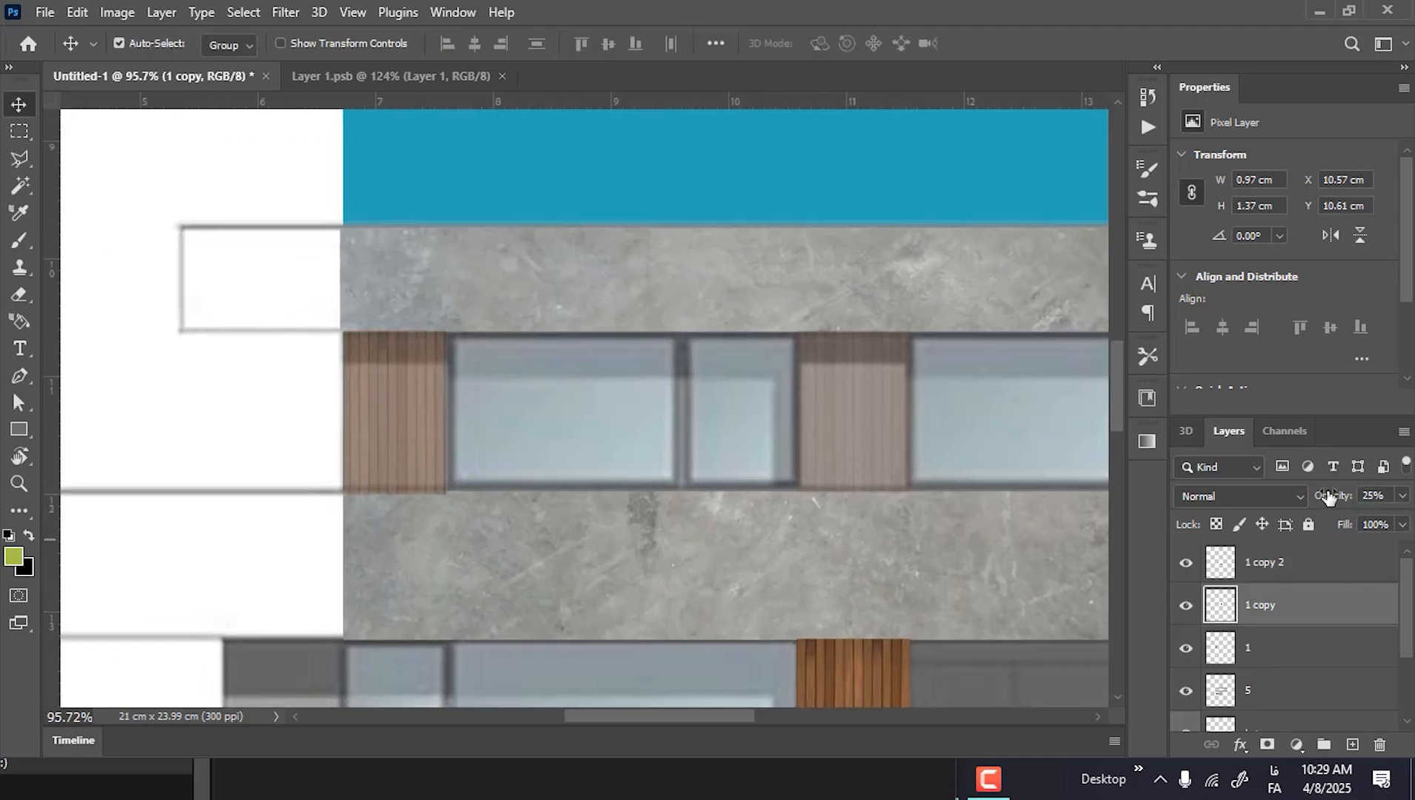
drag(1328, 497, 1412, 497)
scroll(775, 448, up, 3)
drag(771, 455, 837, 465)
drag(532, 492, 588, 488)
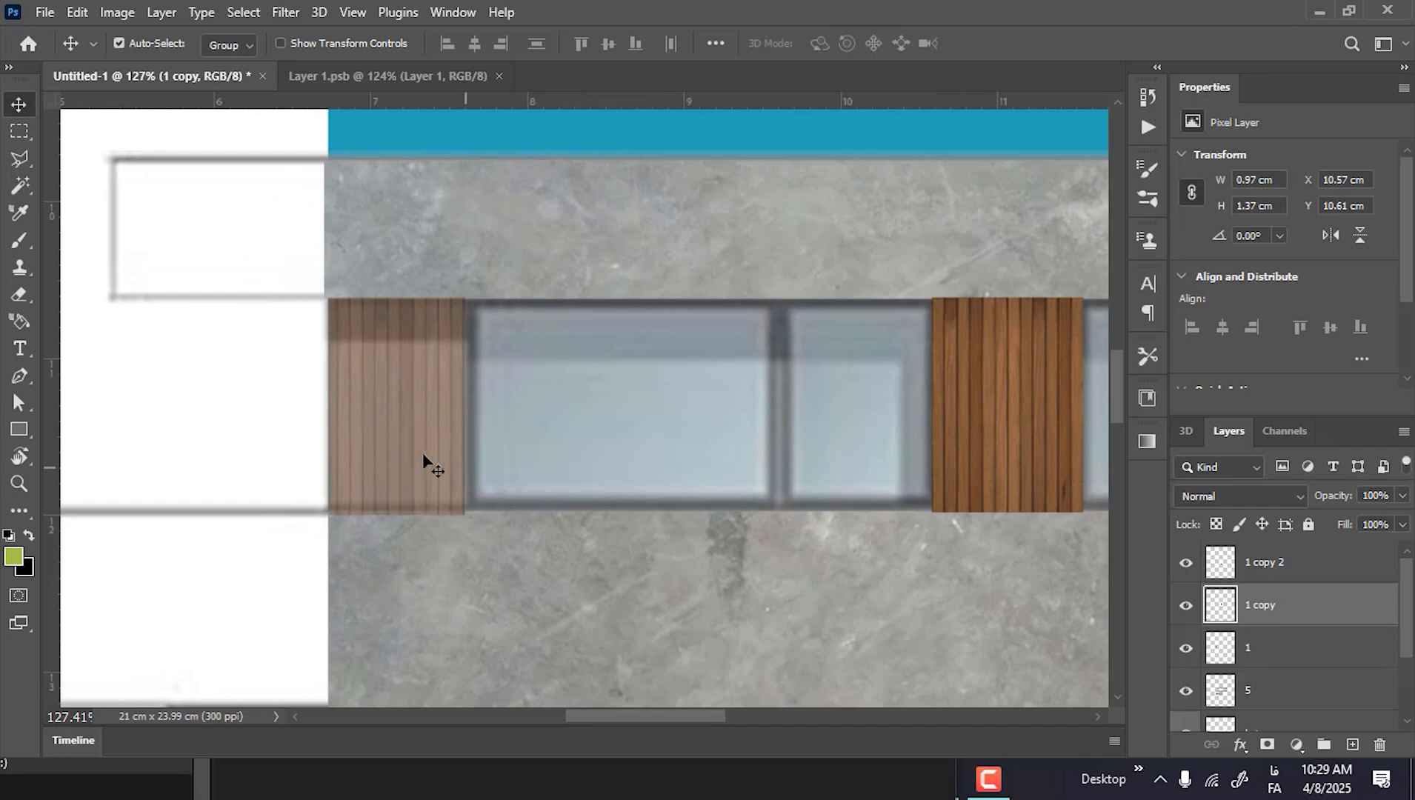
Restore the leftmost upper wood panel's opacity to 100% and group the three wood panel layers
click(424, 454)
drag(1336, 498, 1358, 546)
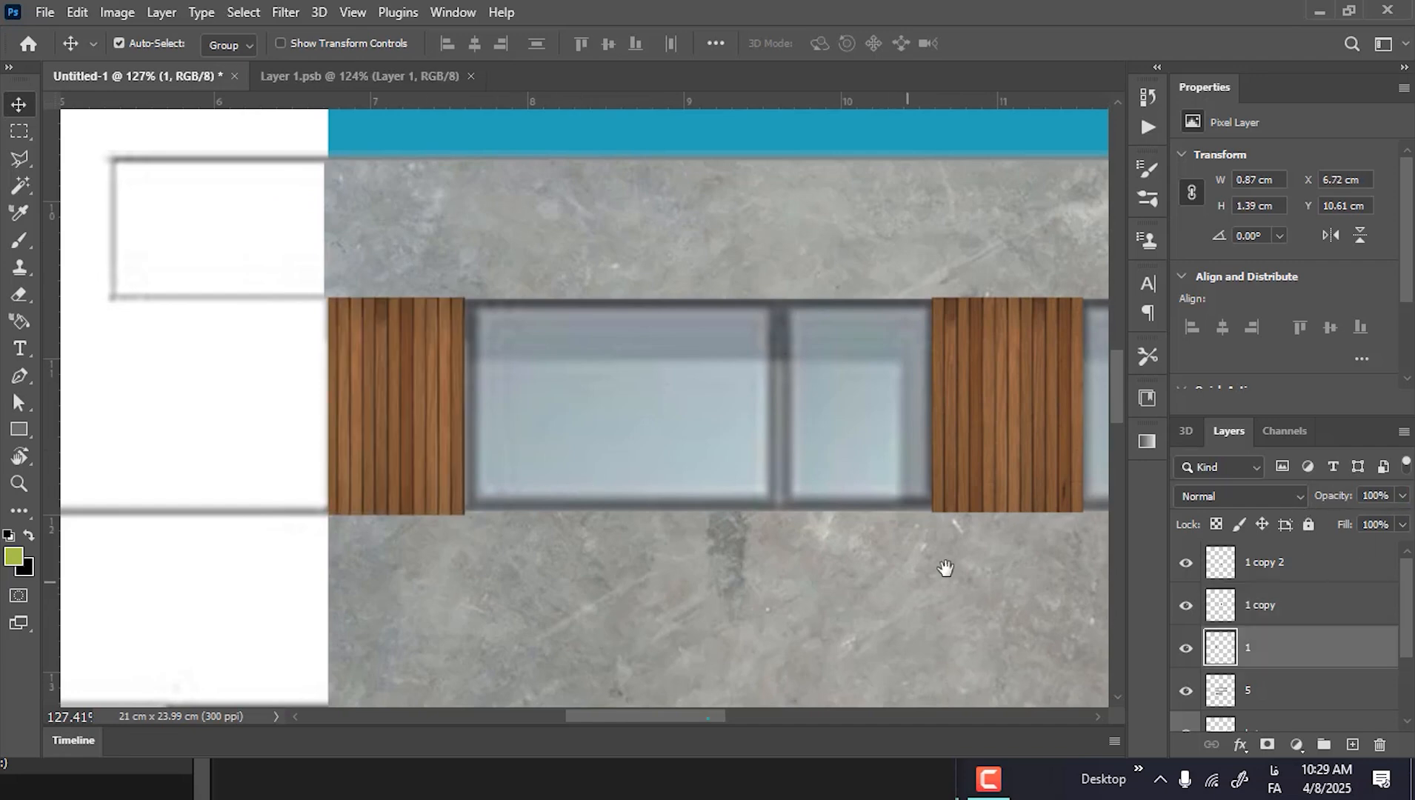
drag(946, 568, 879, 538)
click(935, 438)
scroll(935, 437, down, 2)
shift+click(501, 401)
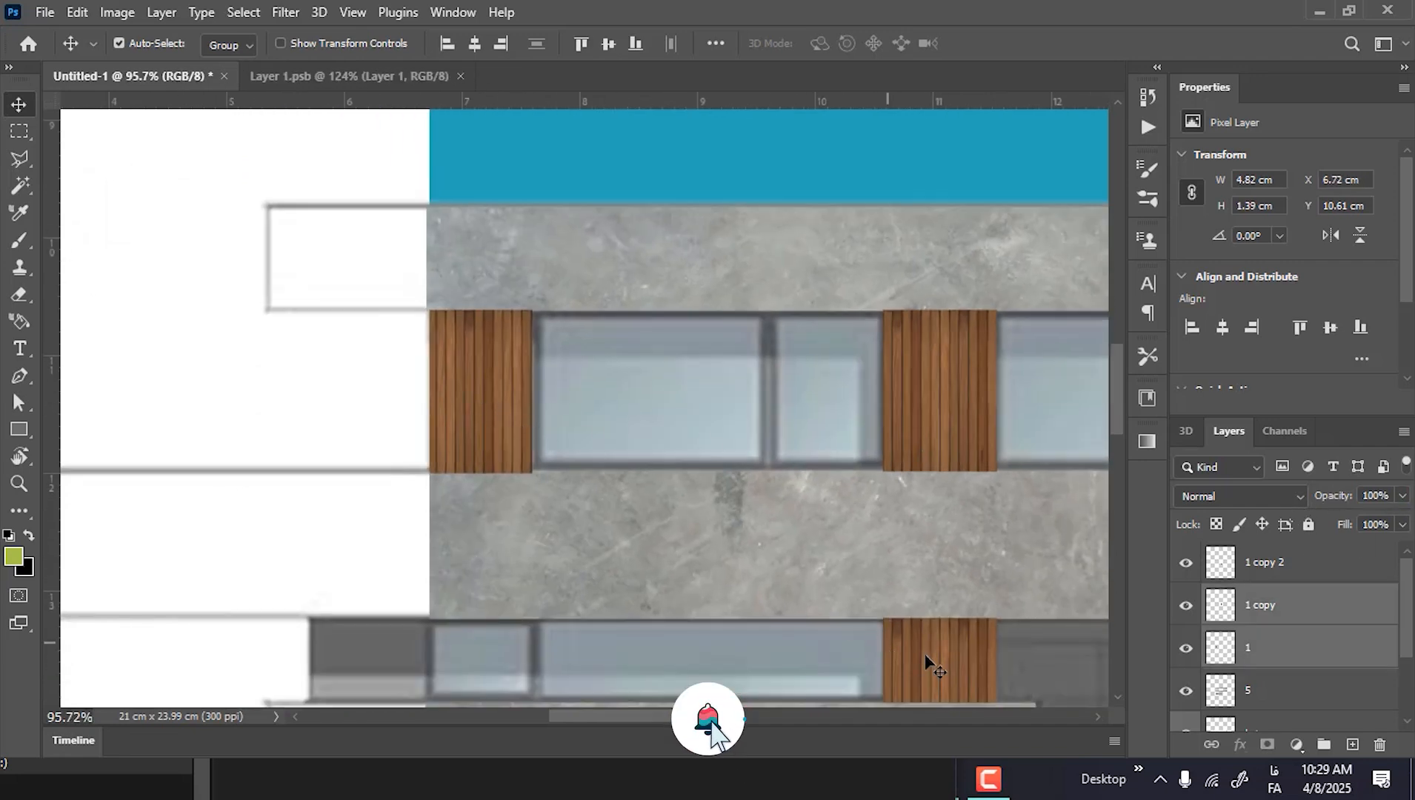
shift+click(926, 659)
drag(980, 594, 898, 551)
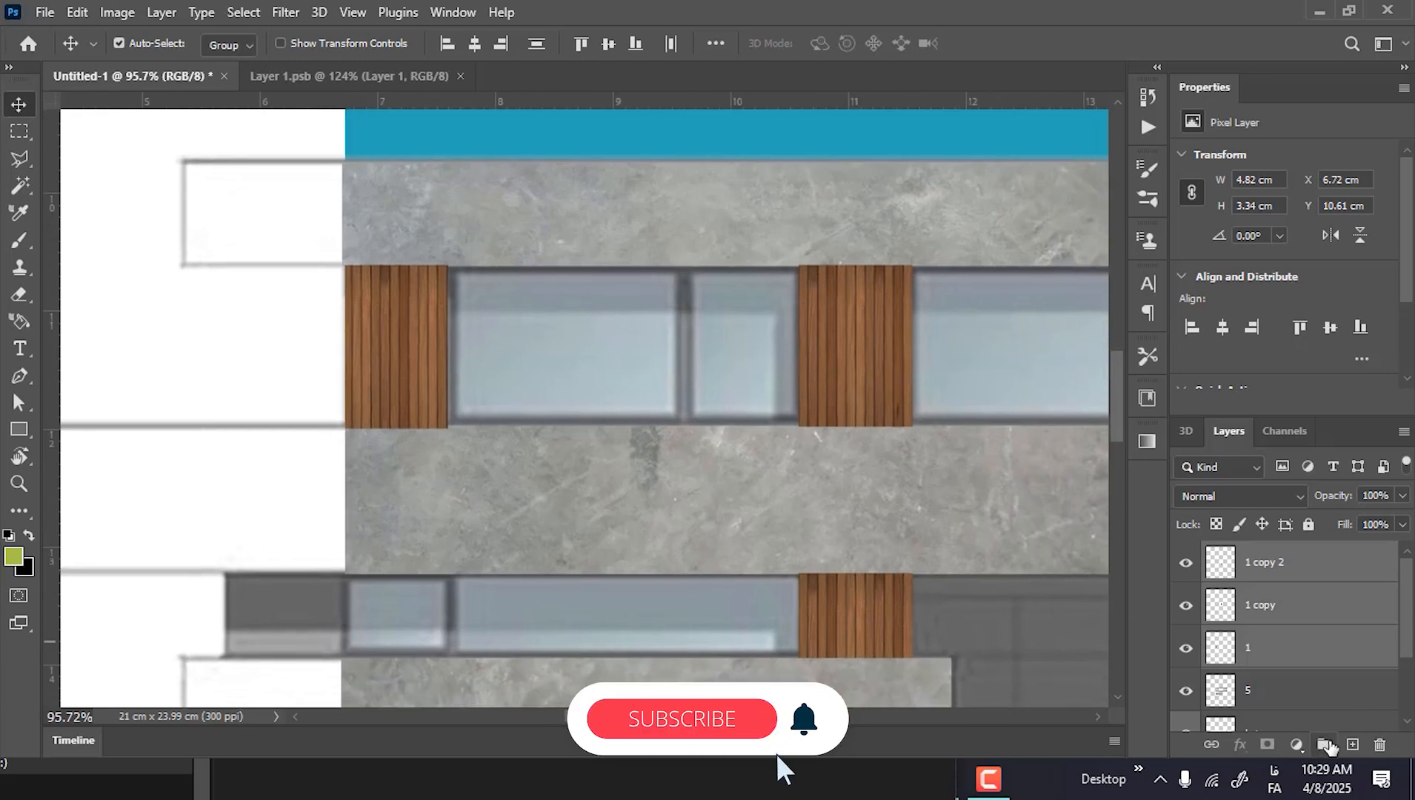
click(1325, 744)
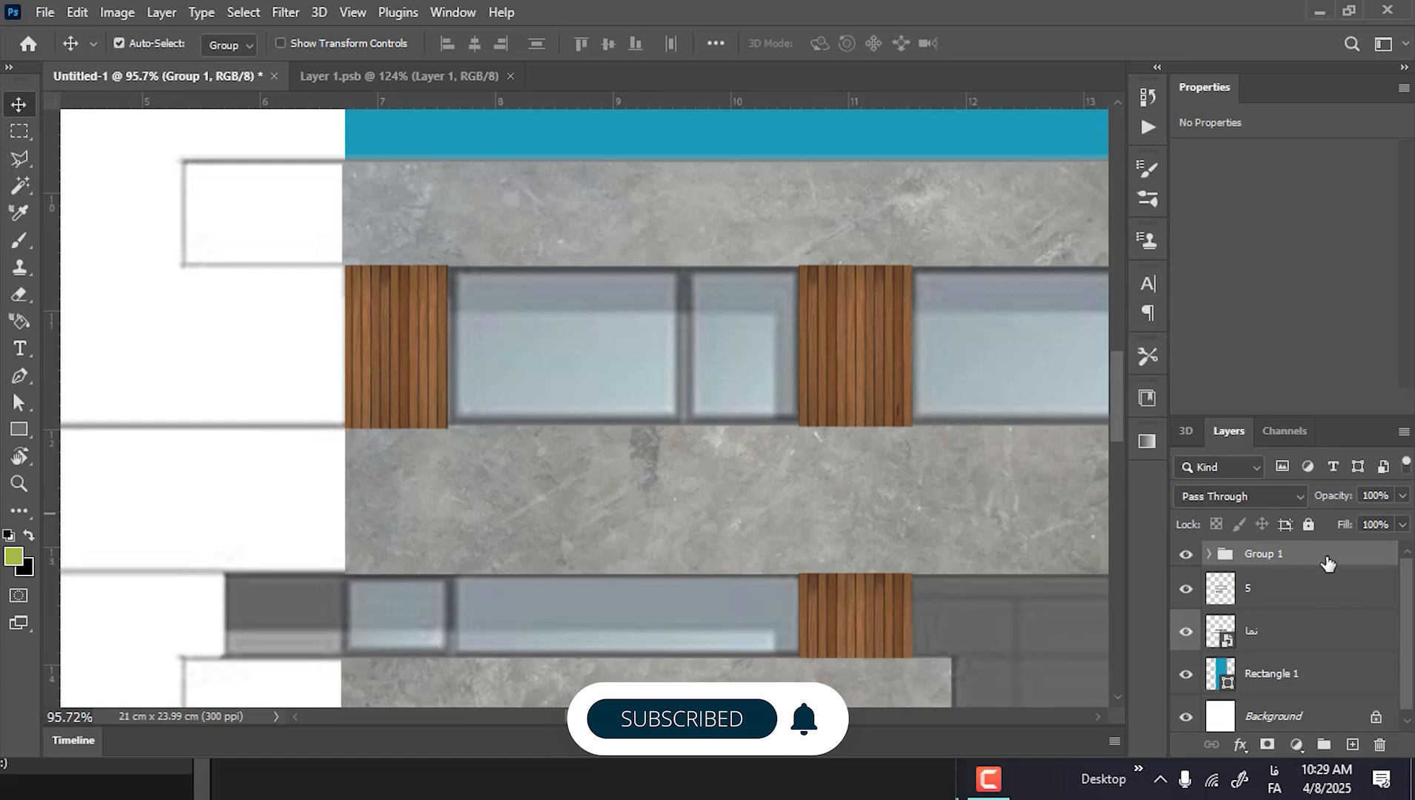
Move the wood panel group below concrete layer 5 in the layer stack
drag(1328, 563, 1316, 609)
click(1007, 497)
scroll(290, 374, up, 7)
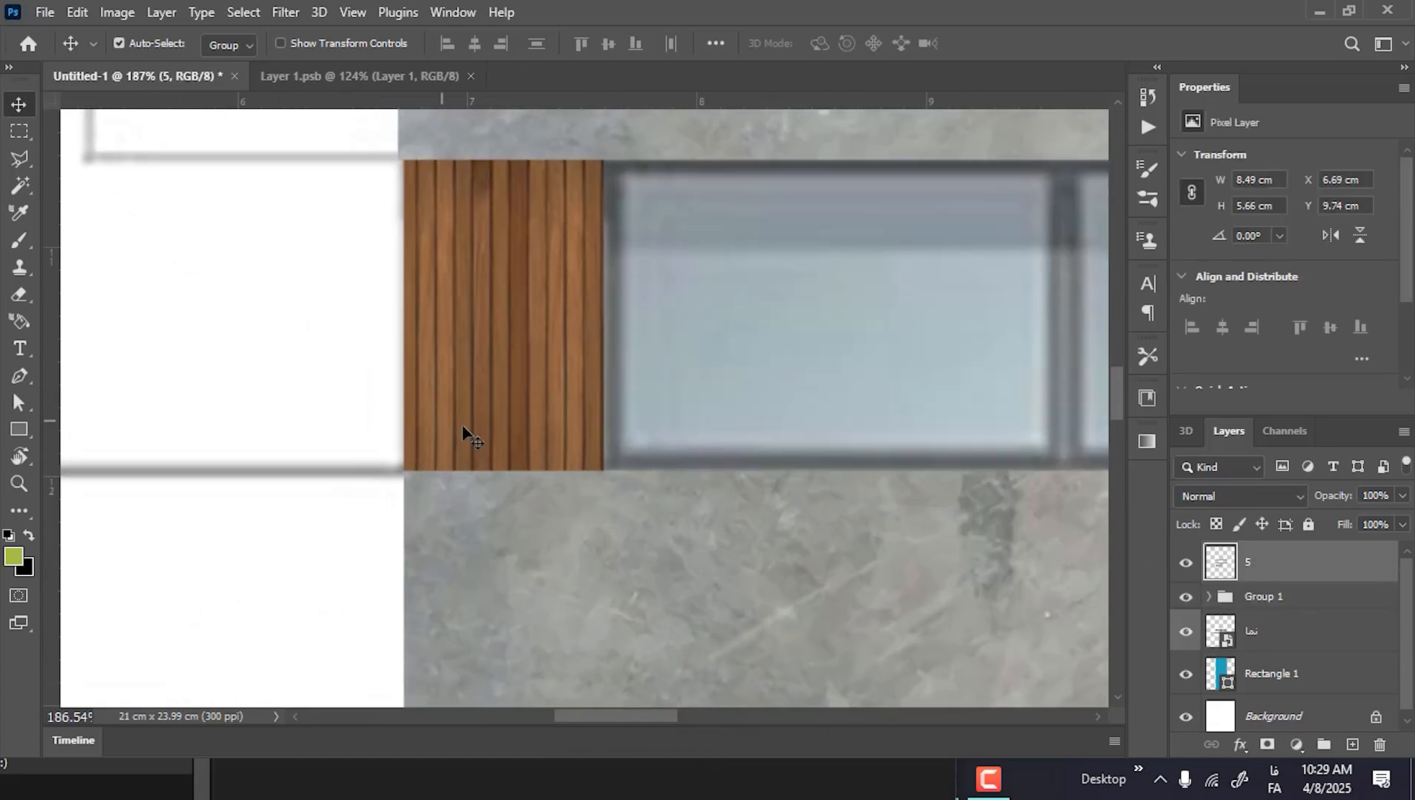
scroll(467, 437, down, 8)
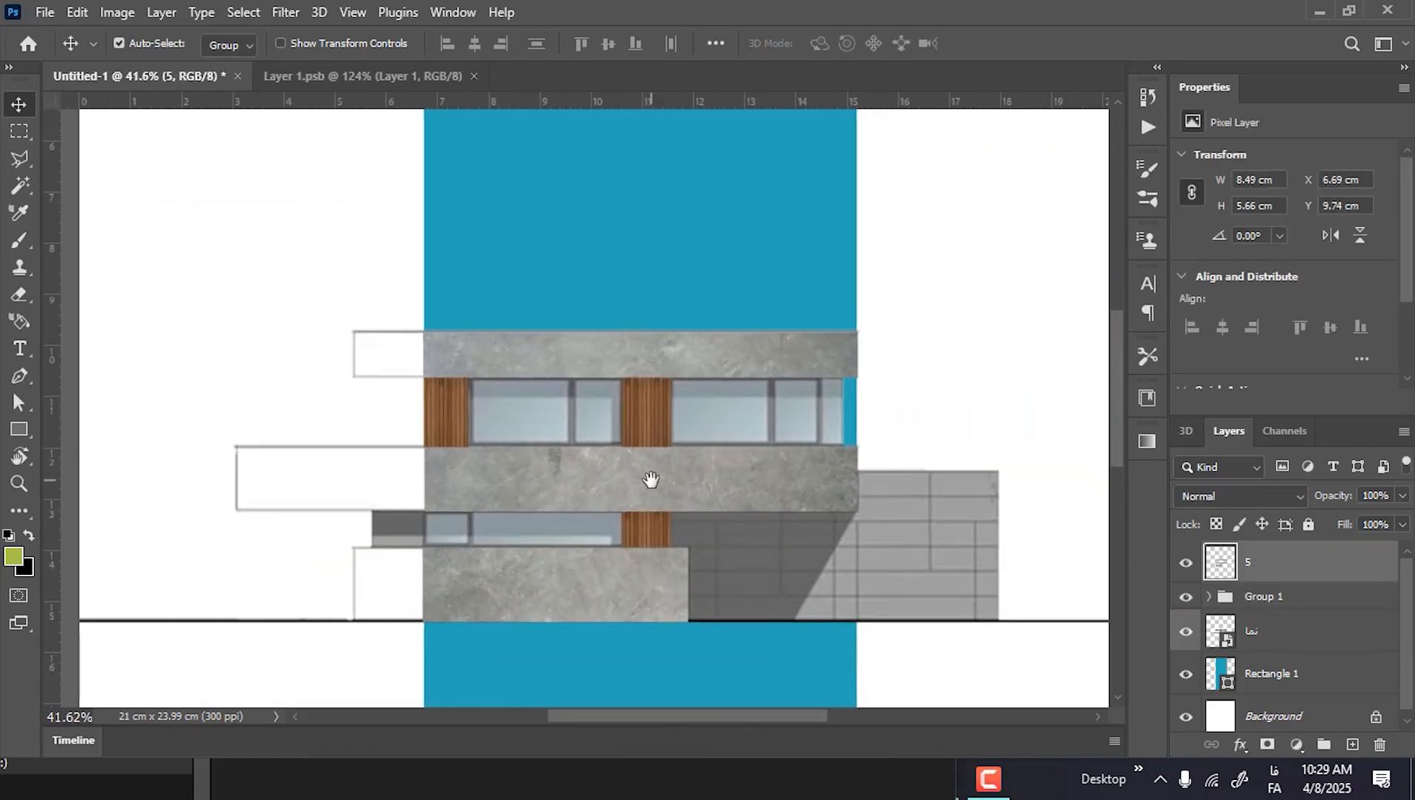
scroll(771, 580, up, 2)
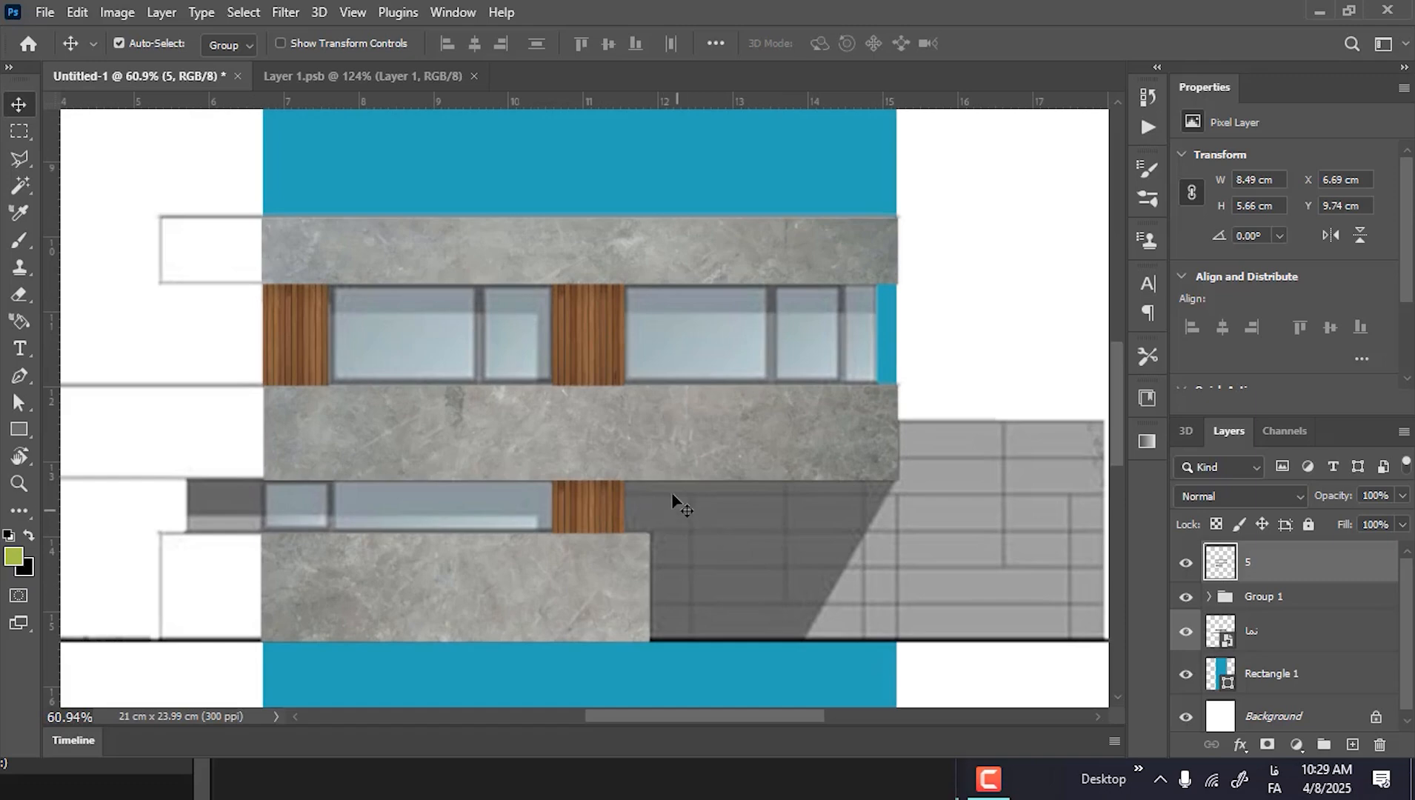
Place the dark concrete texture 4.jpg from the Texture collection in File Explorer into the facade document
scroll(752, 554, down, 1)
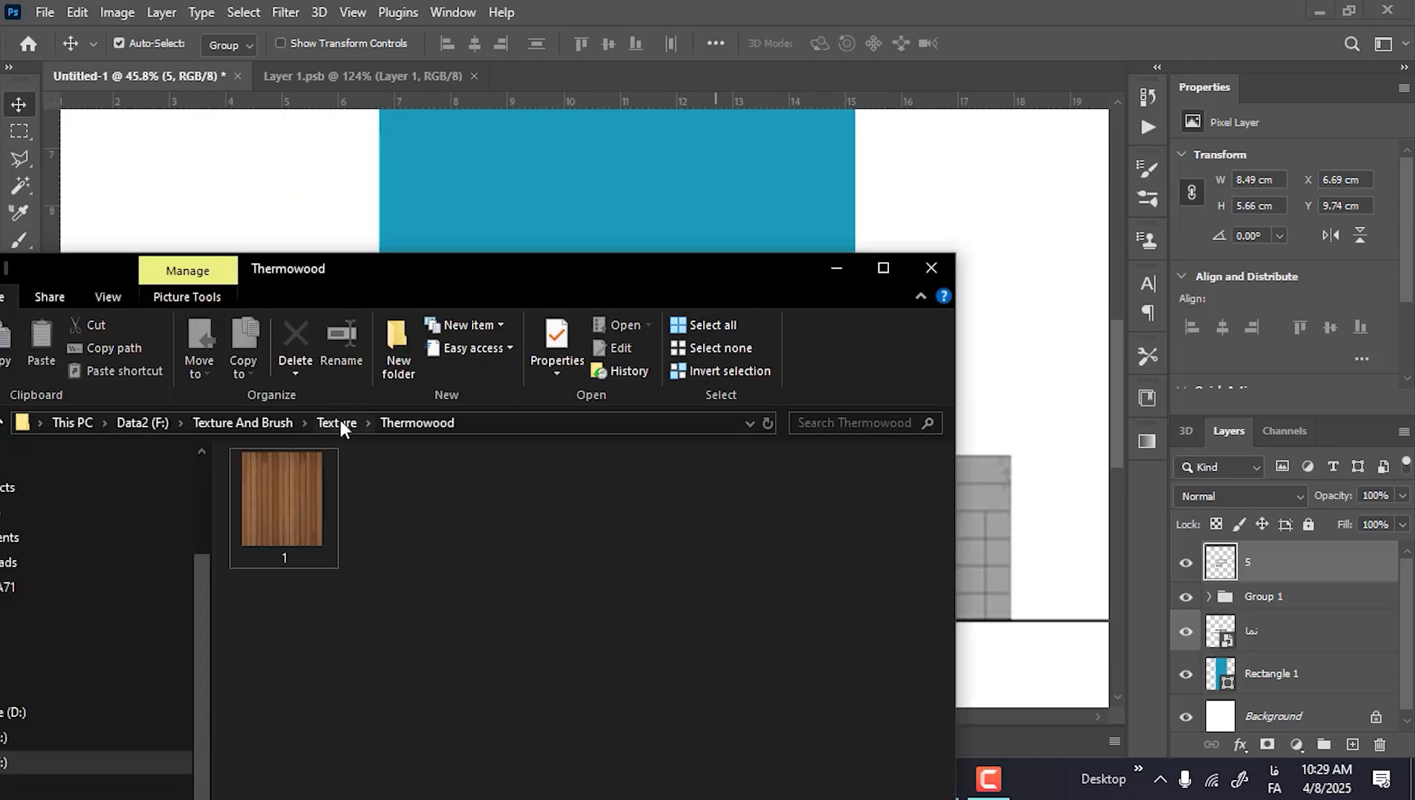
click(343, 425)
double_click(525, 511)
drag(881, 519, 688, 215)
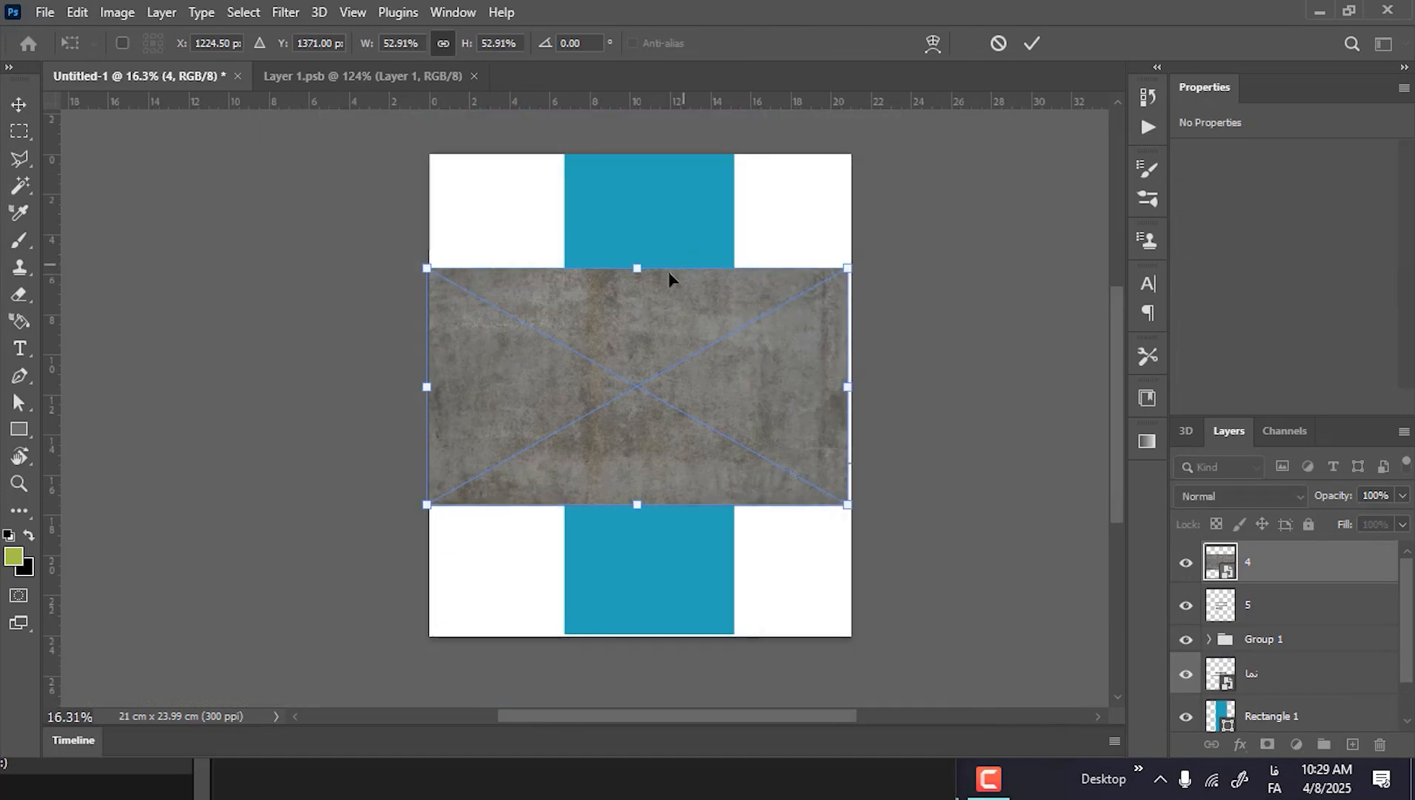
Scale the dark concrete texture to about 6.45 × 3.63 cm and position it over the shaded ground-floor wall
drag(653, 273, 653, 319)
scroll(694, 378, up, 3)
drag(766, 437, 800, 449)
drag(618, 287, 653, 404)
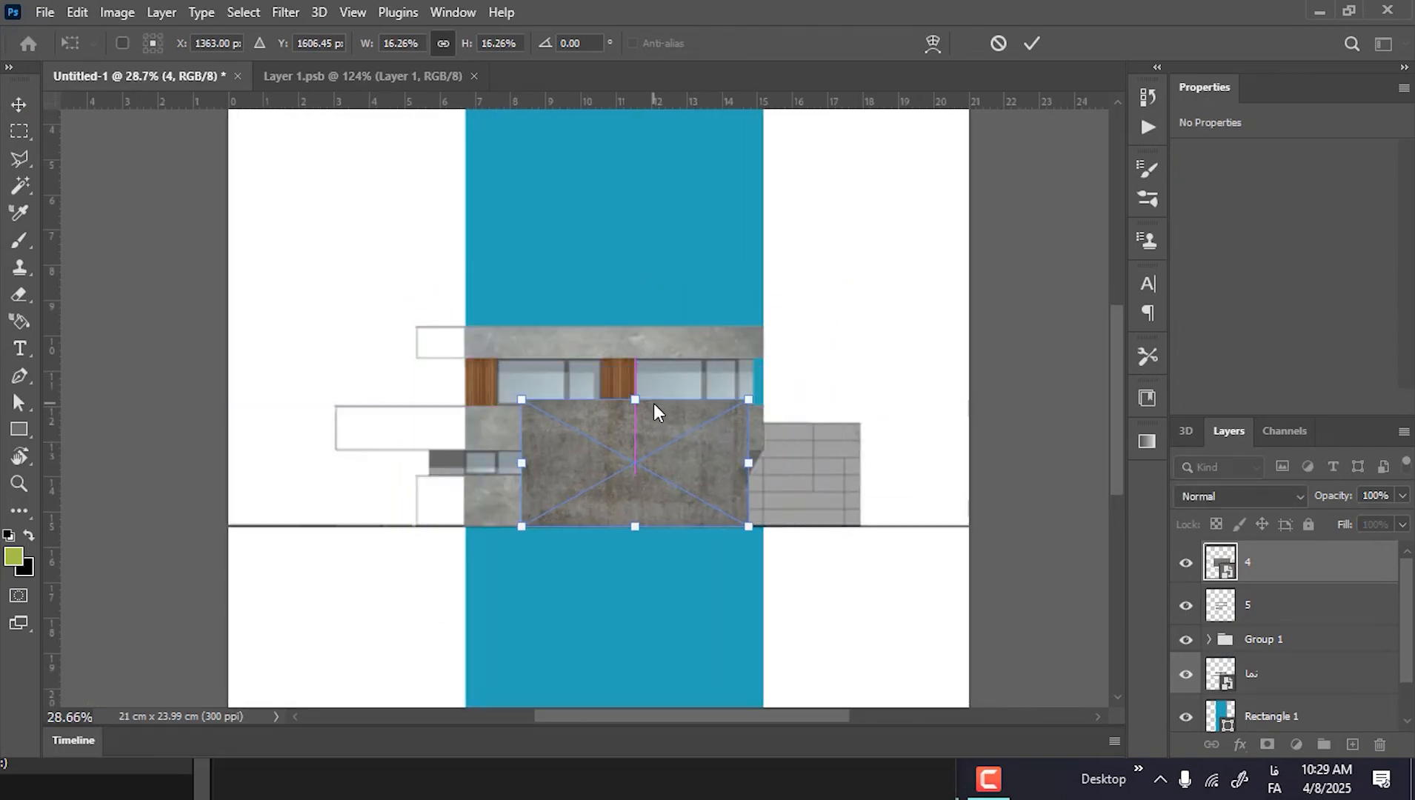
scroll(726, 466, up, 2)
drag(710, 467, 697, 439)
key(Return)
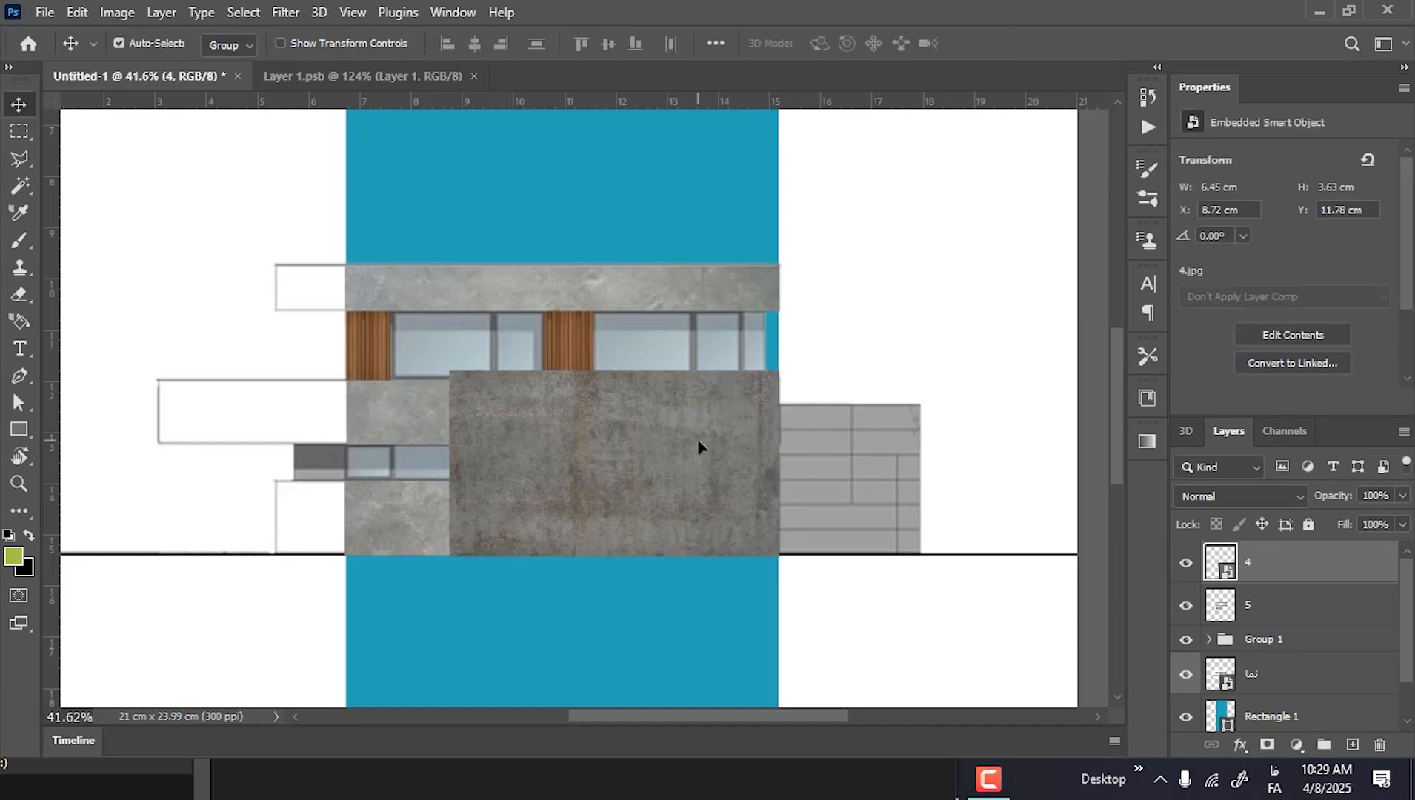
Set the dark concrete texture's fill to 62% and switch to the Polygonal Lasso tool
text(62)
key(Return)
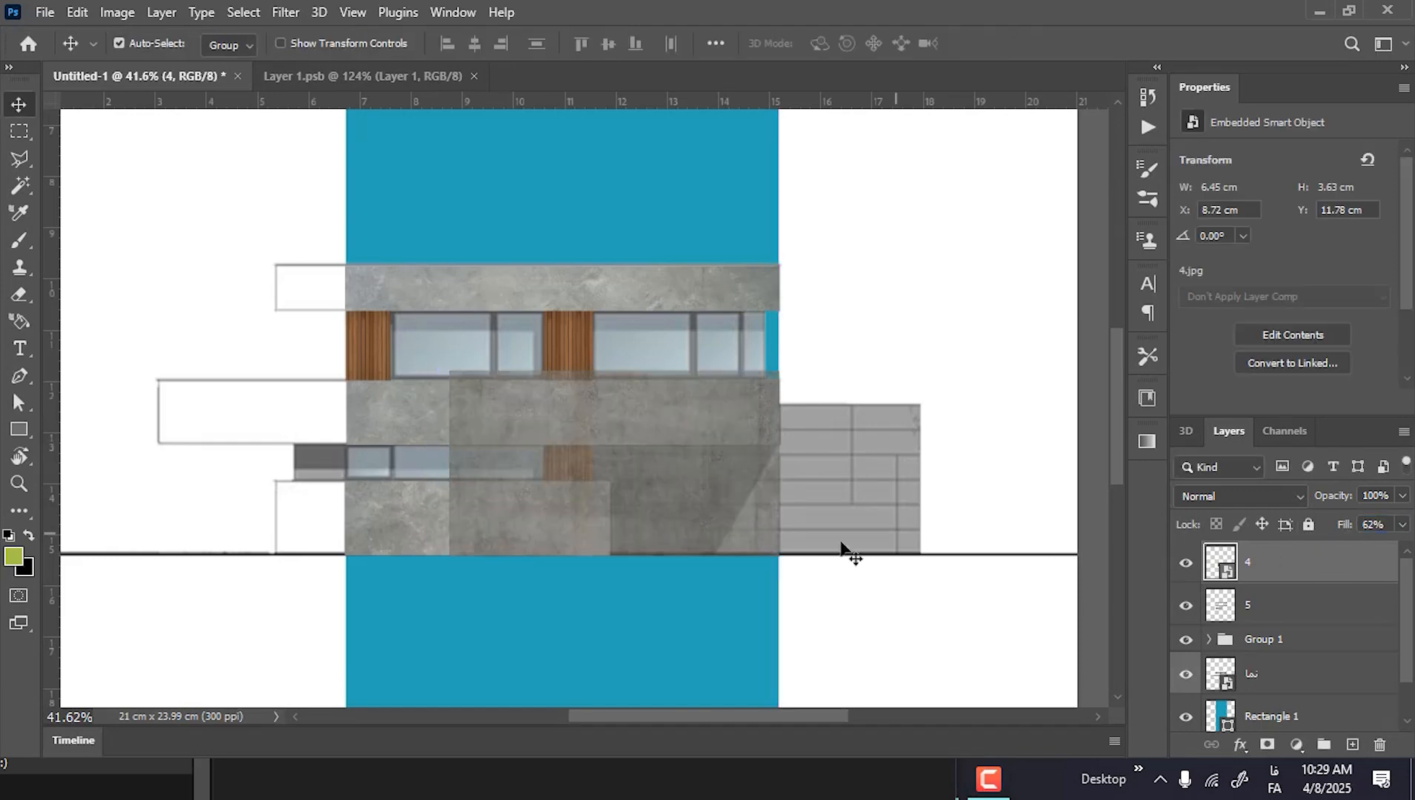
scroll(640, 478, up, 3)
drag(701, 502, 735, 500)
drag(357, 362, 381, 420)
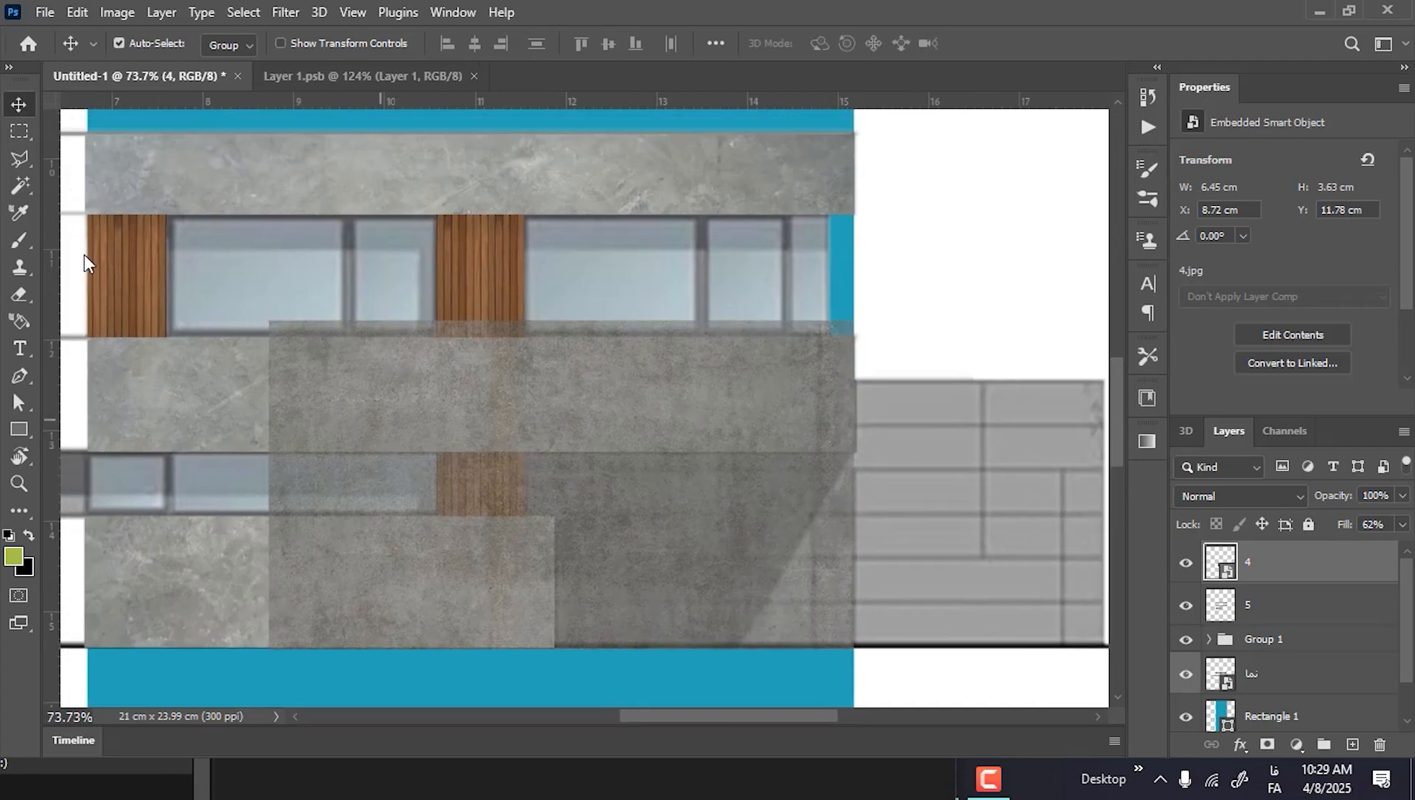
click(21, 164)
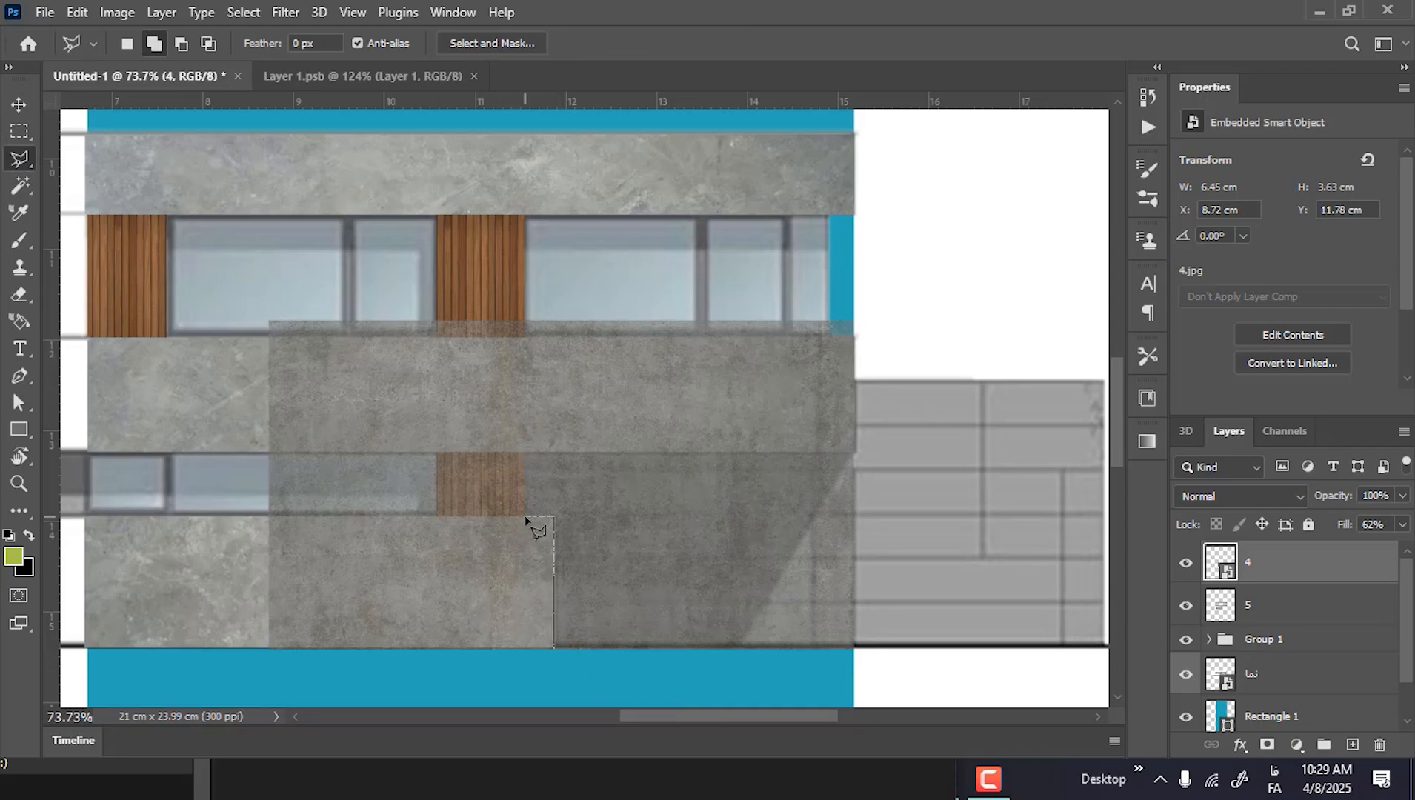
click(525, 452)
click(855, 451)
drag(875, 654, 868, 588)
key(Escape)
Outline the shaded ground-floor wall between the middle slab, lower wood panel, front wall and ground line
click(548, 583)
click(847, 583)
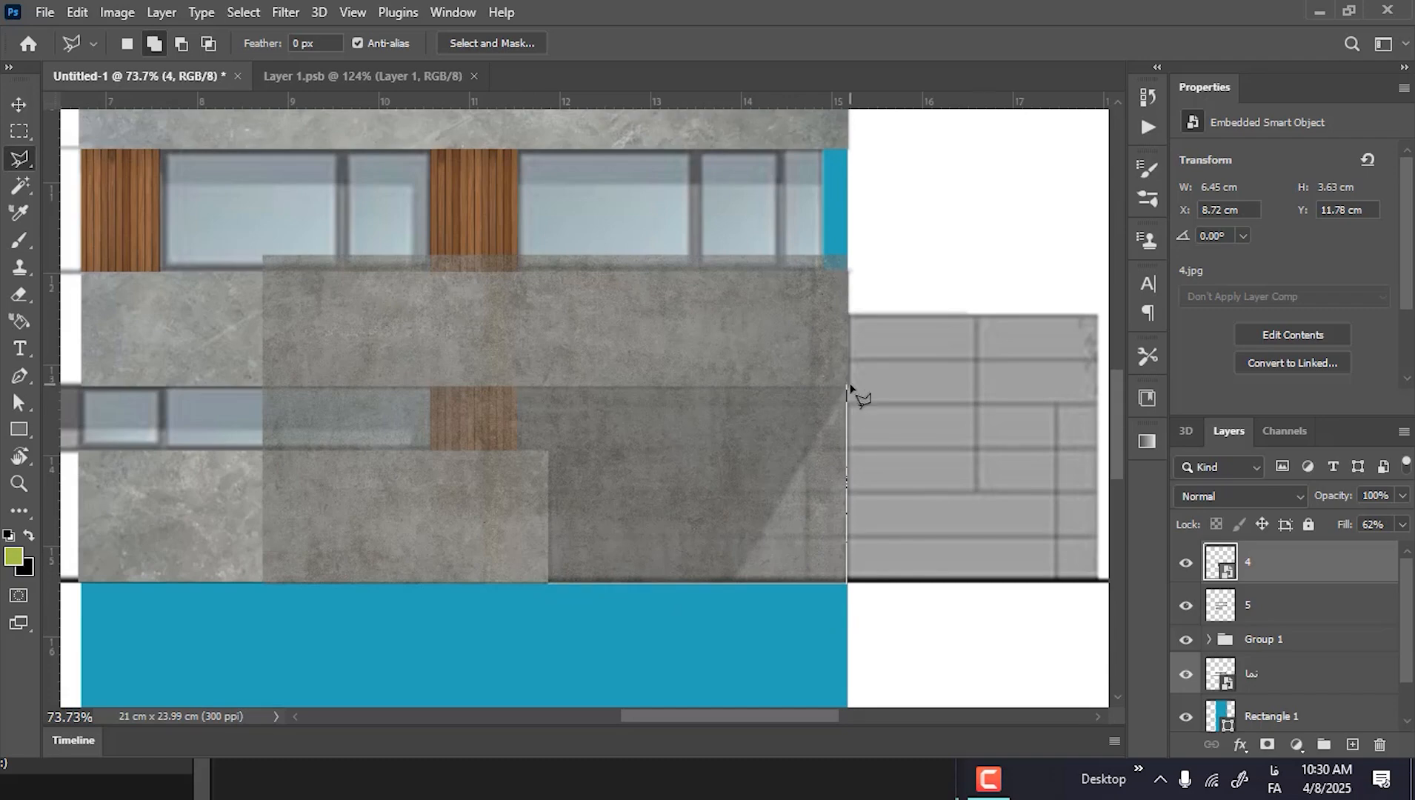
click(847, 386)
click(516, 387)
double_click(549, 449)
Rasterize layer 4 and delete its concrete texture outside the selected wall area
right_click(1259, 562)
click(1217, 433)
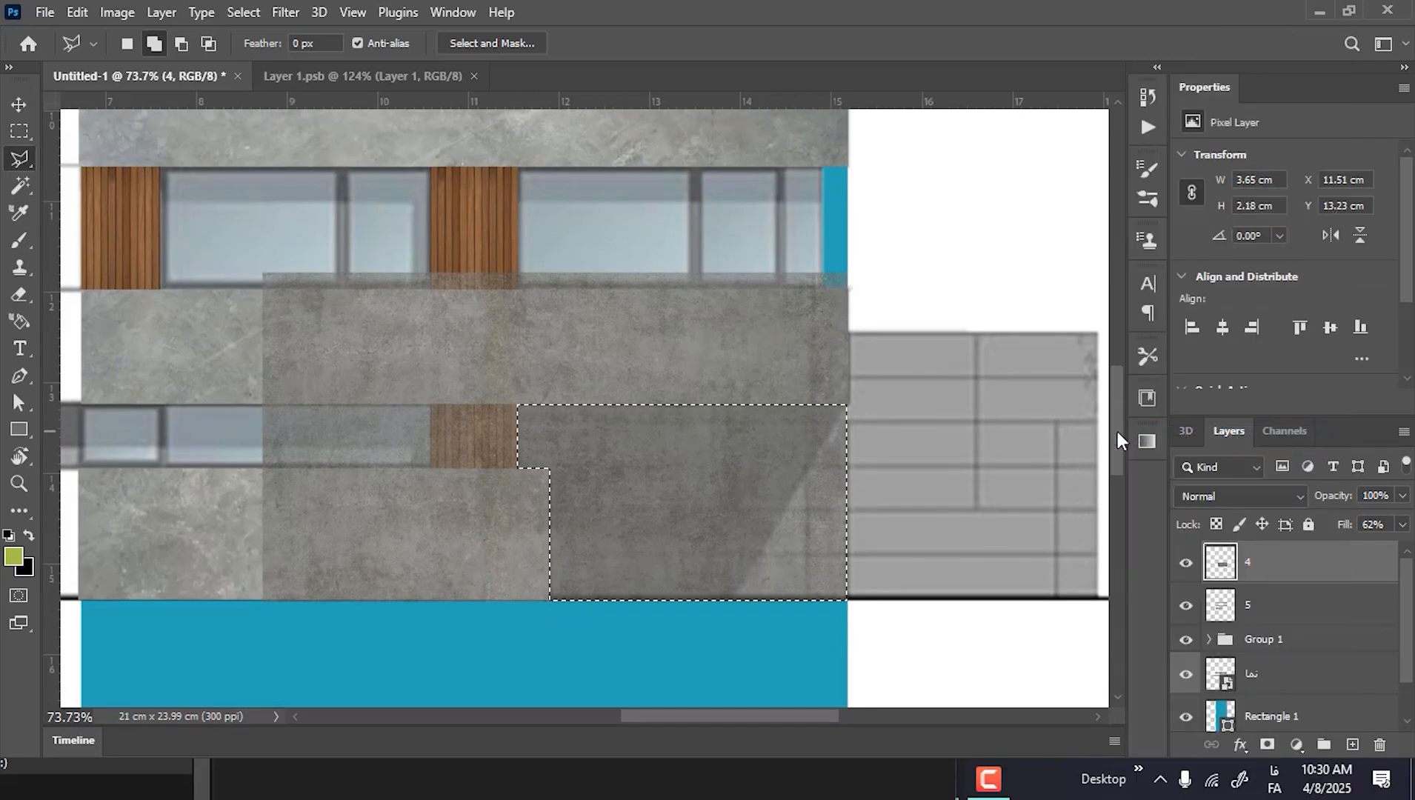
key(ctrl+shift+i)
key(Delete)
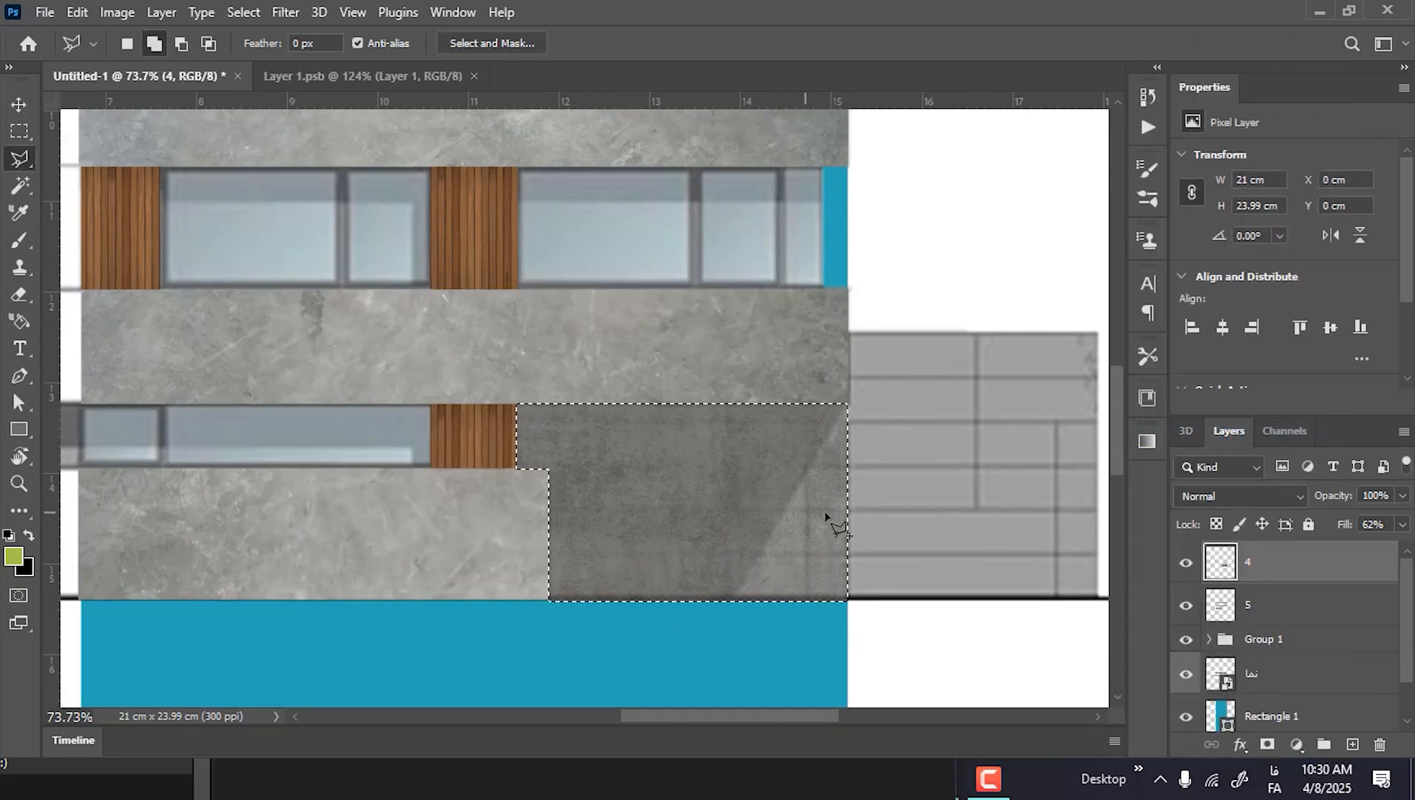
Clear the selection and restore the fill of concrete layer 4 to 100%
drag(827, 519, 818, 506)
key(ctrl+d)
key(v)
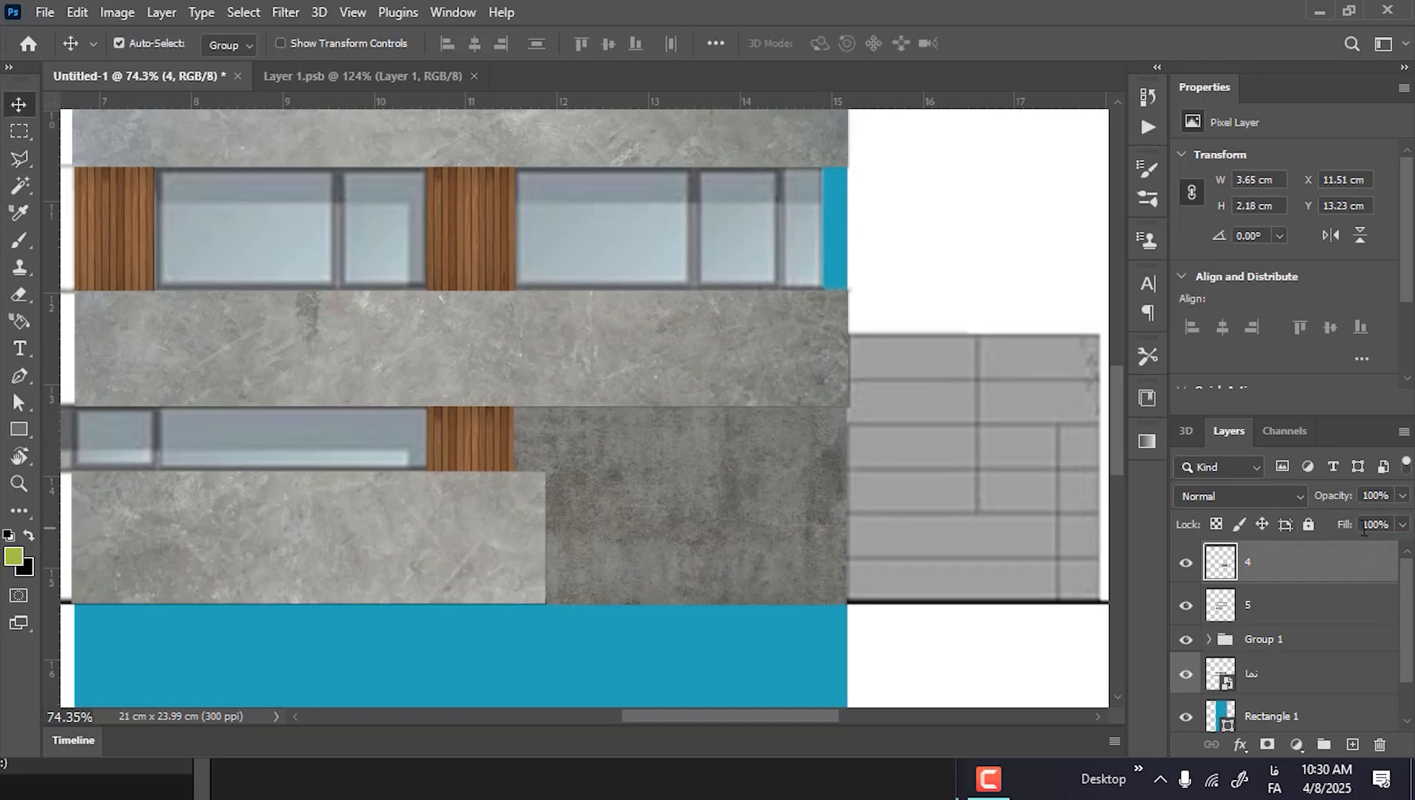
scroll(997, 494, down, 2)
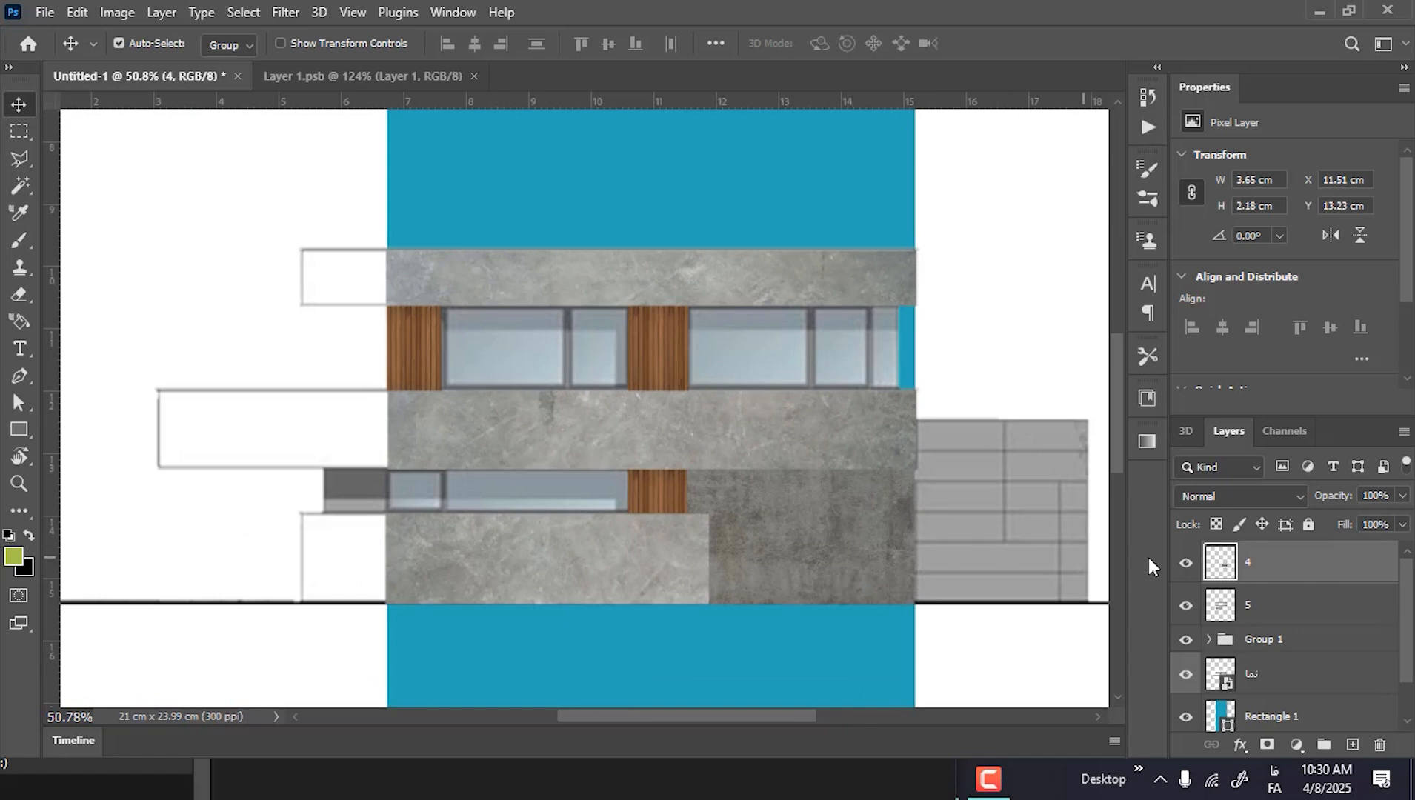
Toggle layer 5 off and on to check which facade surfaces it covers
click(1307, 639)
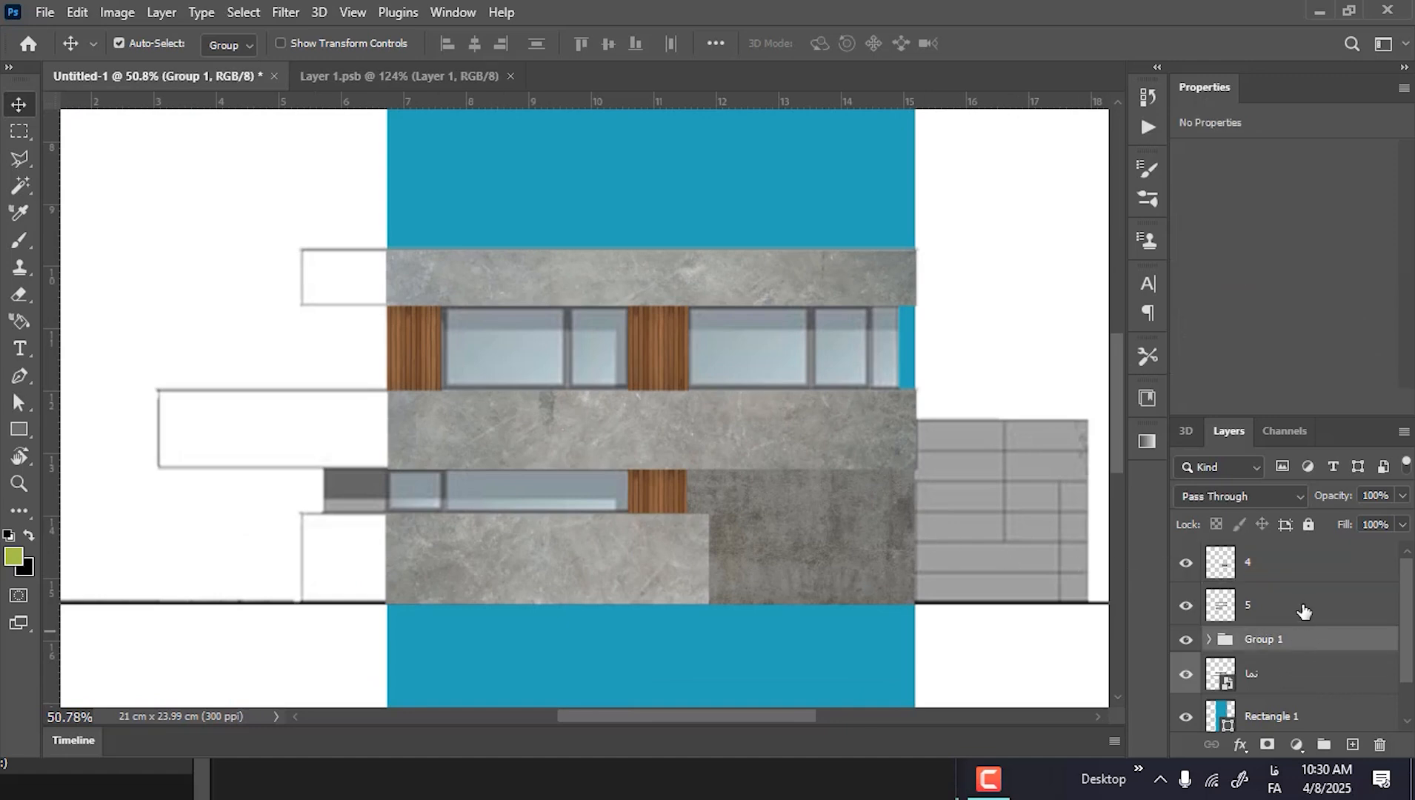
click(1305, 609)
click(1289, 639)
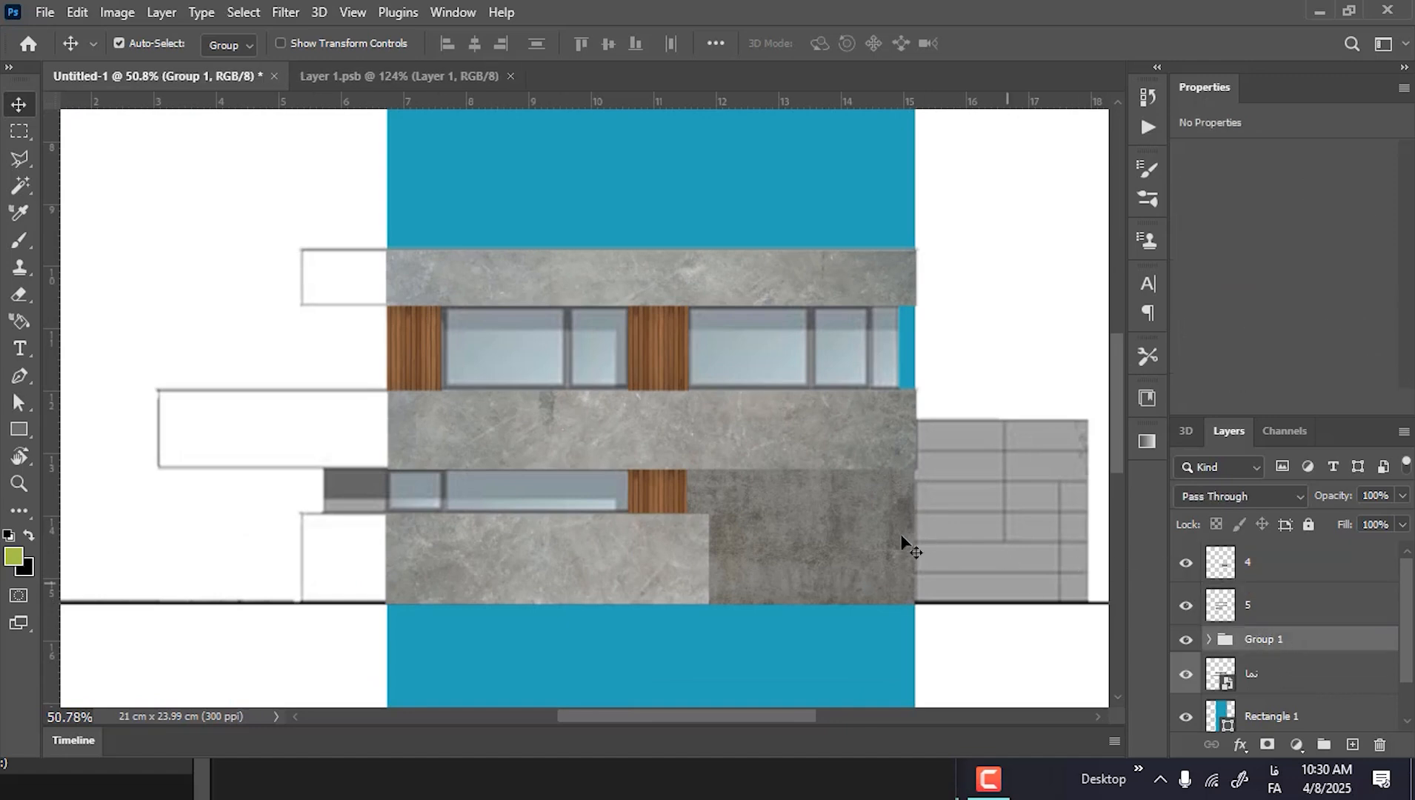
click(1304, 607)
click(1186, 605)
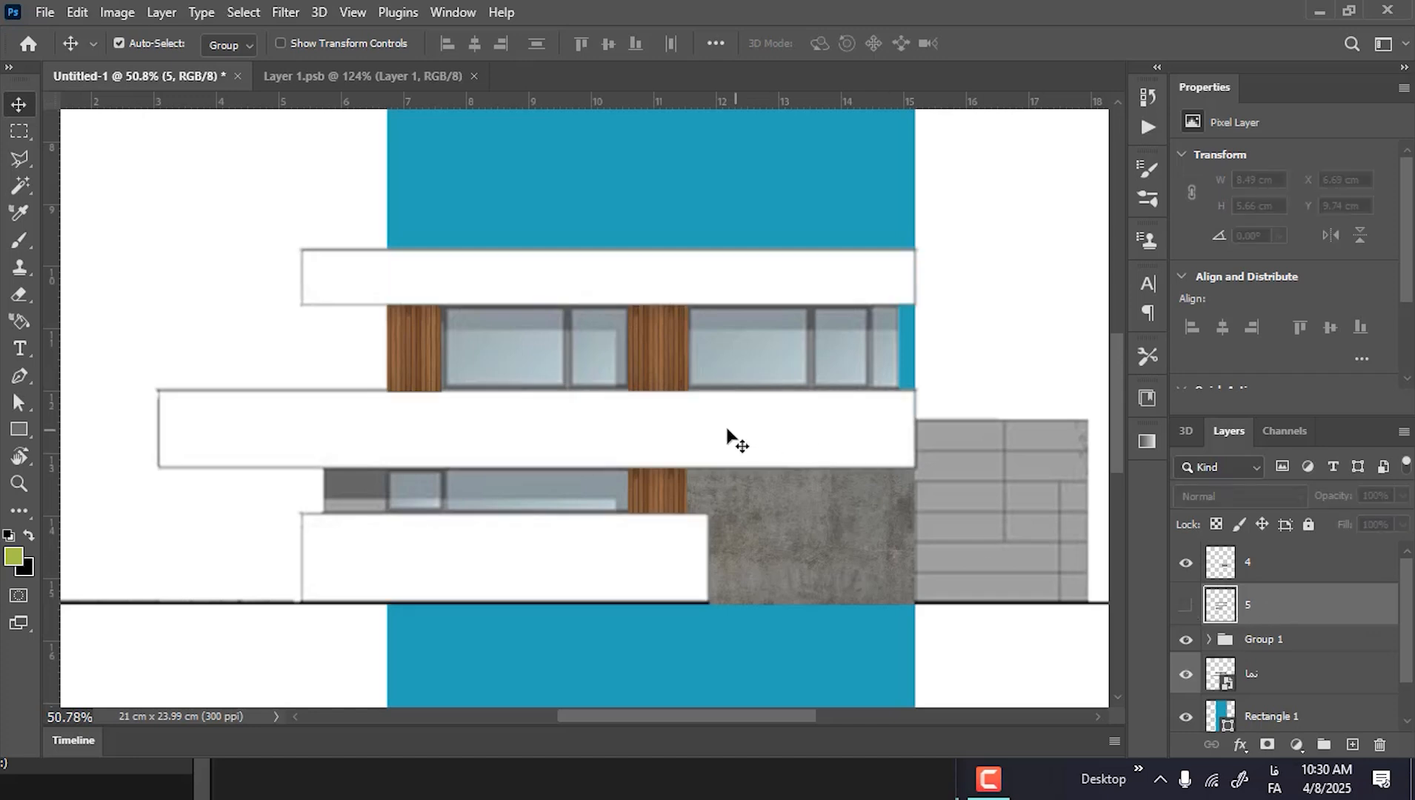
click(1187, 605)
Change the blend mode of concrete layer 4 so the drawing's shadow and joint lines show through
click(1241, 495)
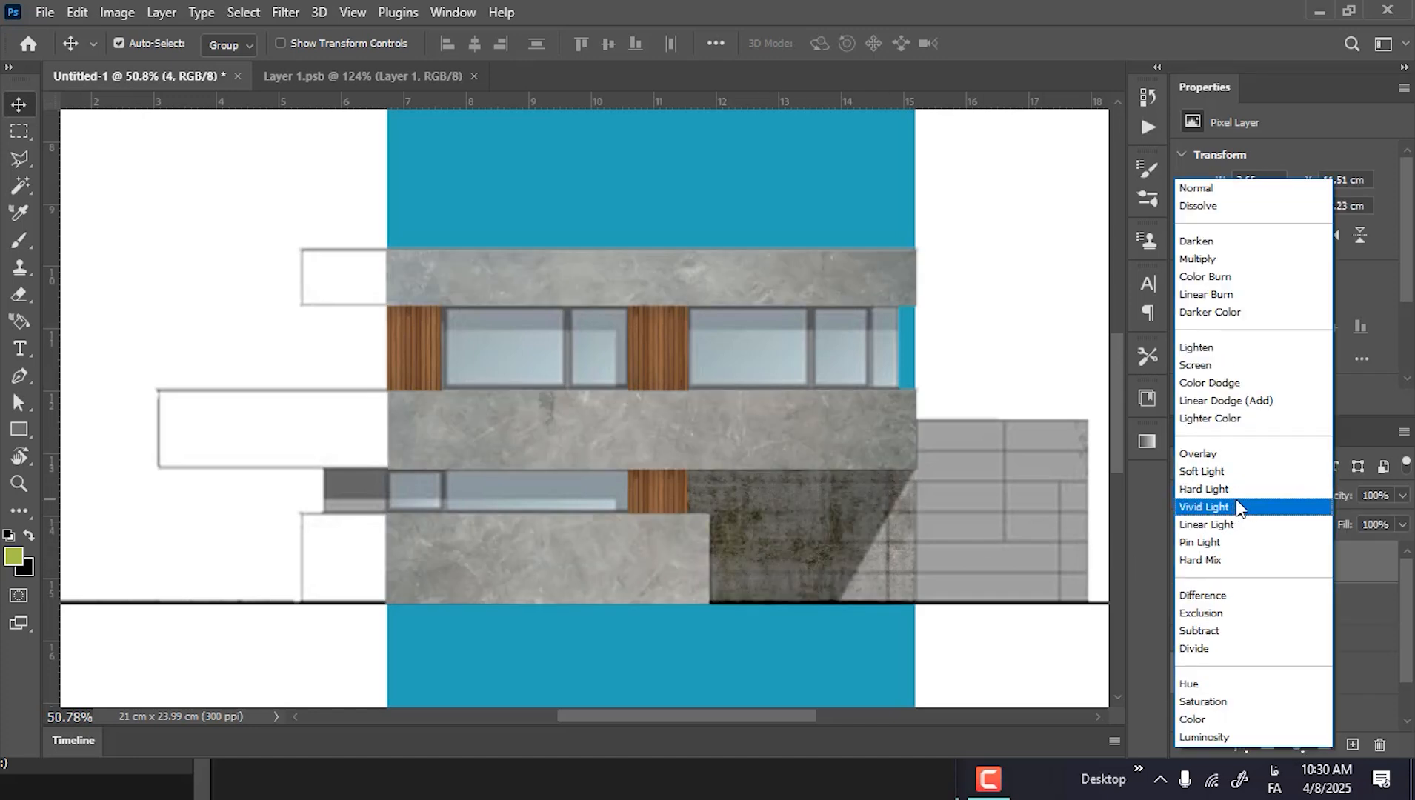
click(1022, 508)
click(1241, 496)
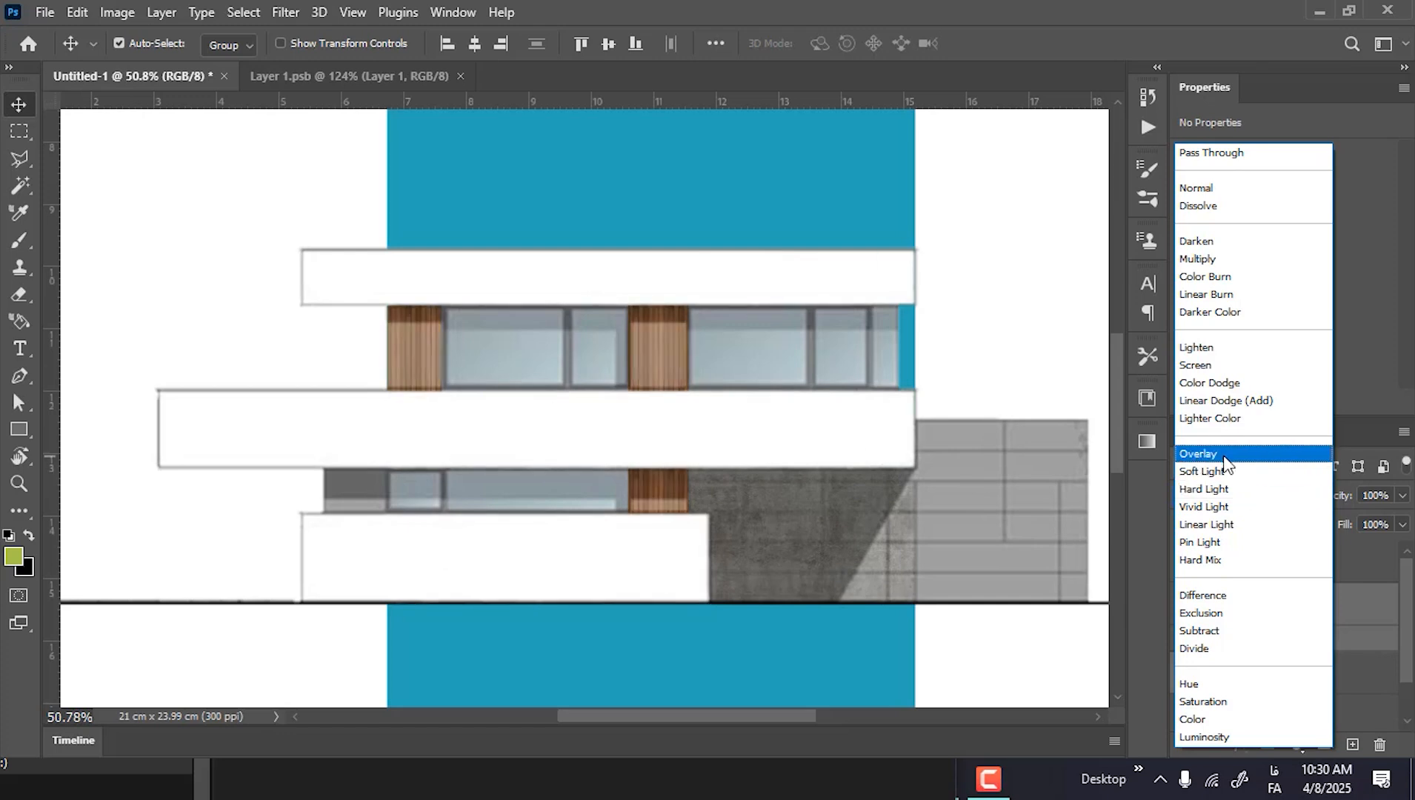
Compare blend modes on the slabs' concrete layer 5 and apply one that keeps the texture and drawing outlines visible
click(838, 433)
click(1240, 495)
scroll(1242, 487, up, 12)
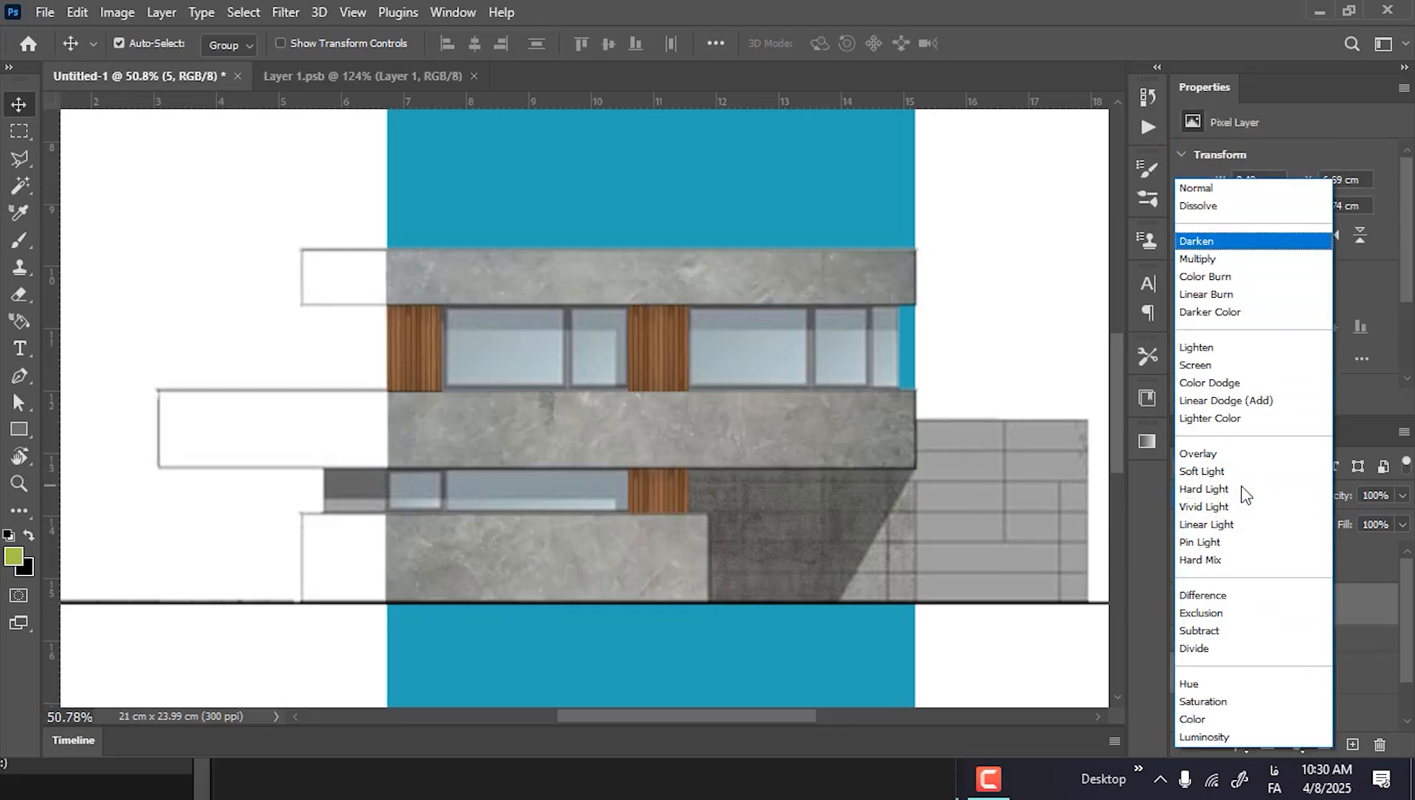
scroll(1241, 487, down, 15)
scroll(1241, 489, down, 5)
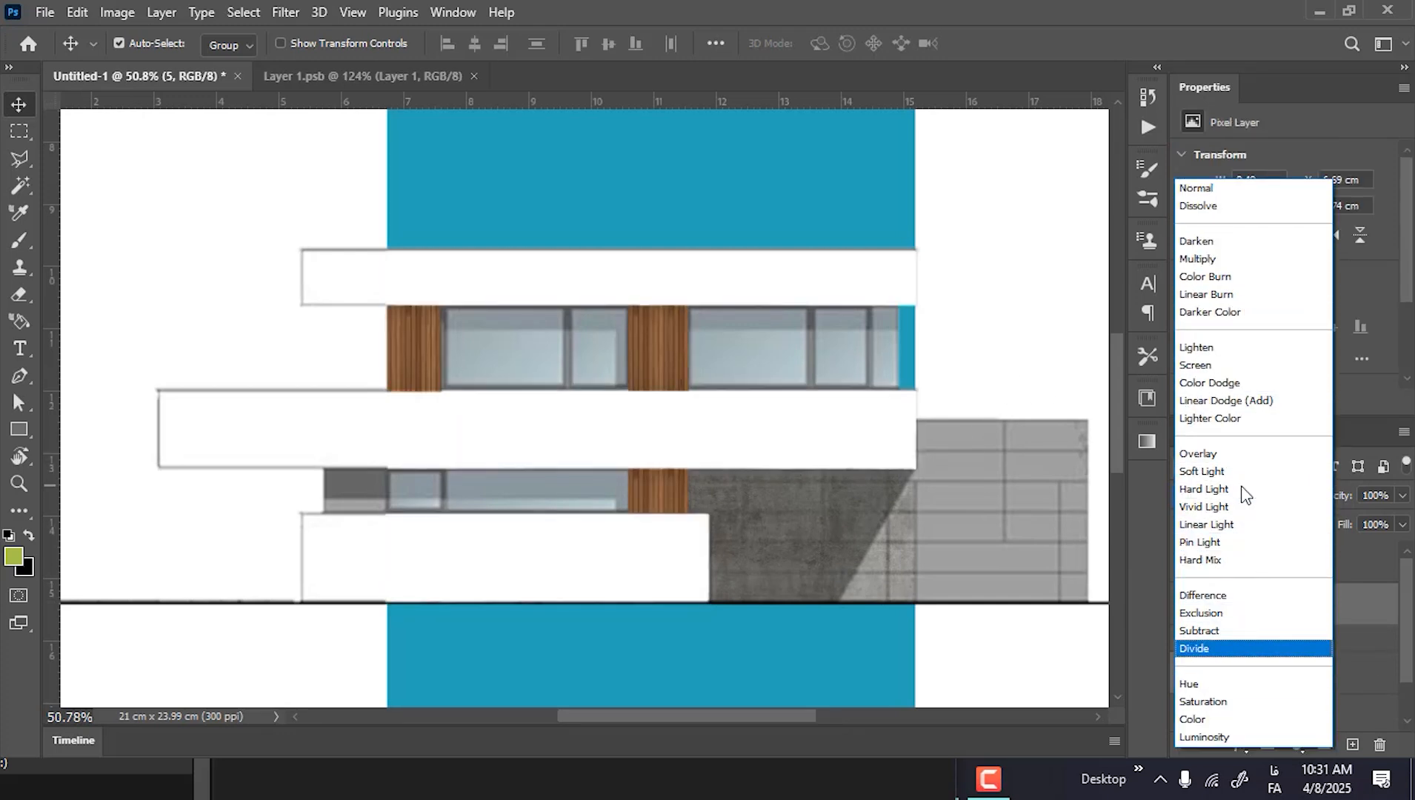
scroll(1241, 489, up, 10)
scroll(1241, 489, down, 3)
click(1065, 358)
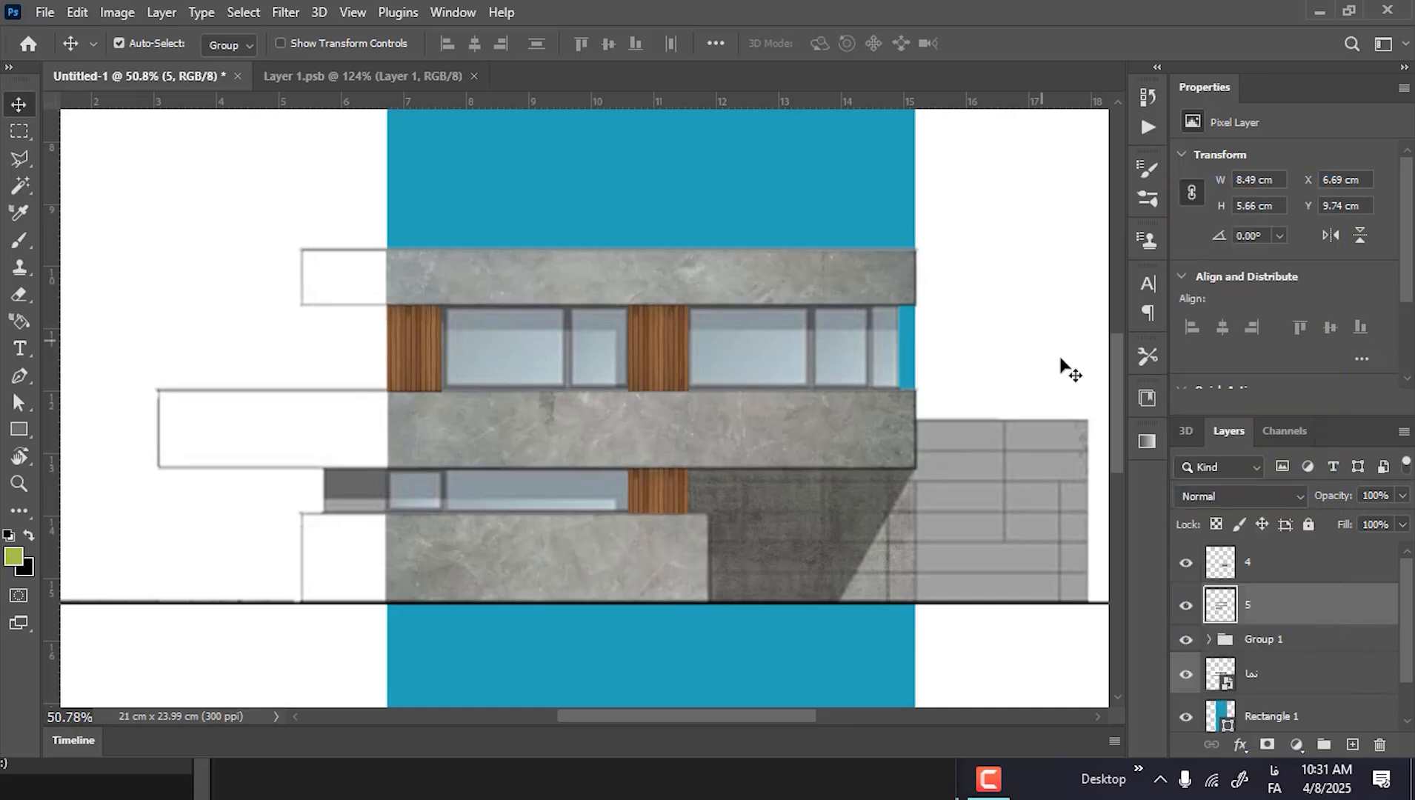
Compare blend modes on the wood panel group, Group 1, and set it to Hard Light
click(1268, 637)
click(1250, 495)
scroll(1257, 337, up, 4)
scroll(1261, 345, down, 11)
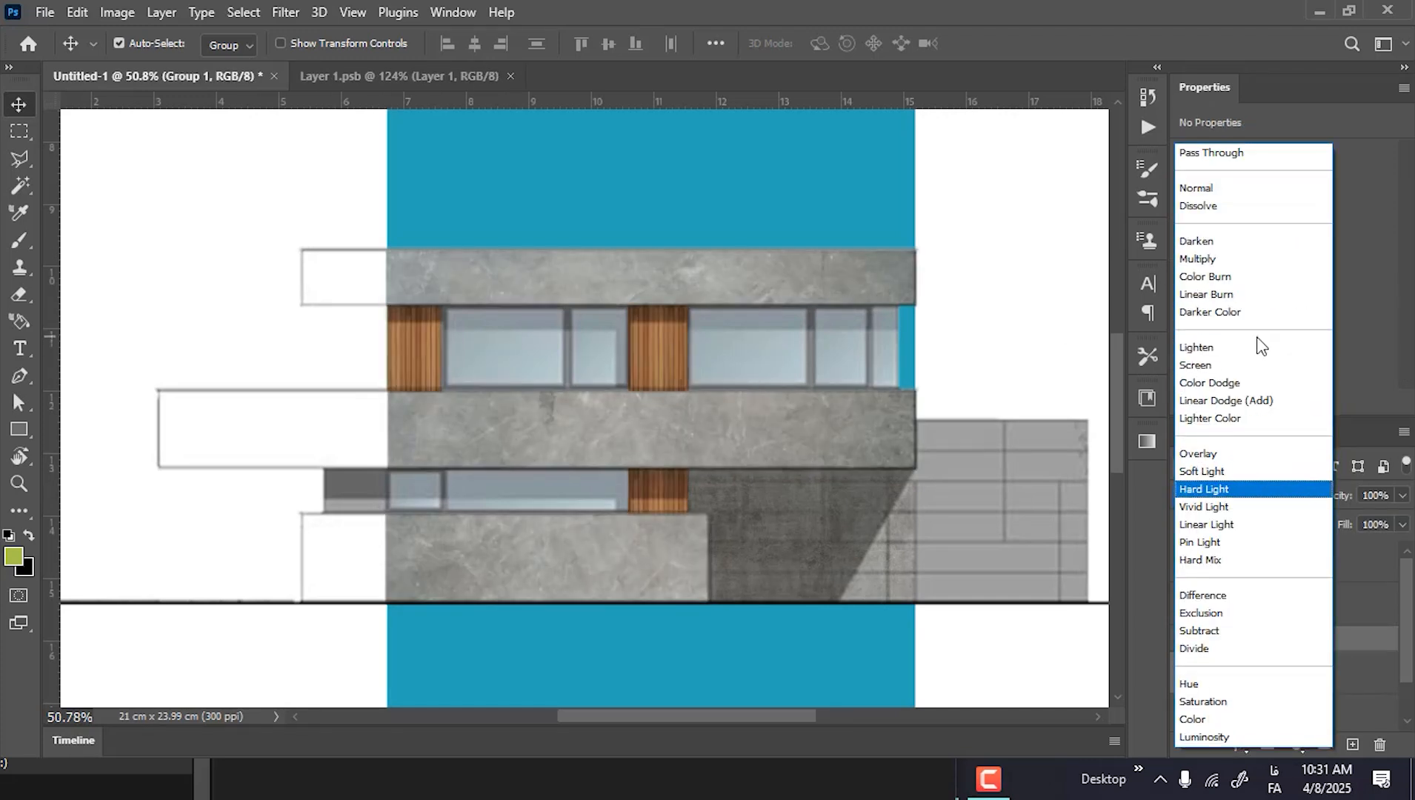
scroll(1261, 345, down, 3)
scroll(1254, 231, down, 10)
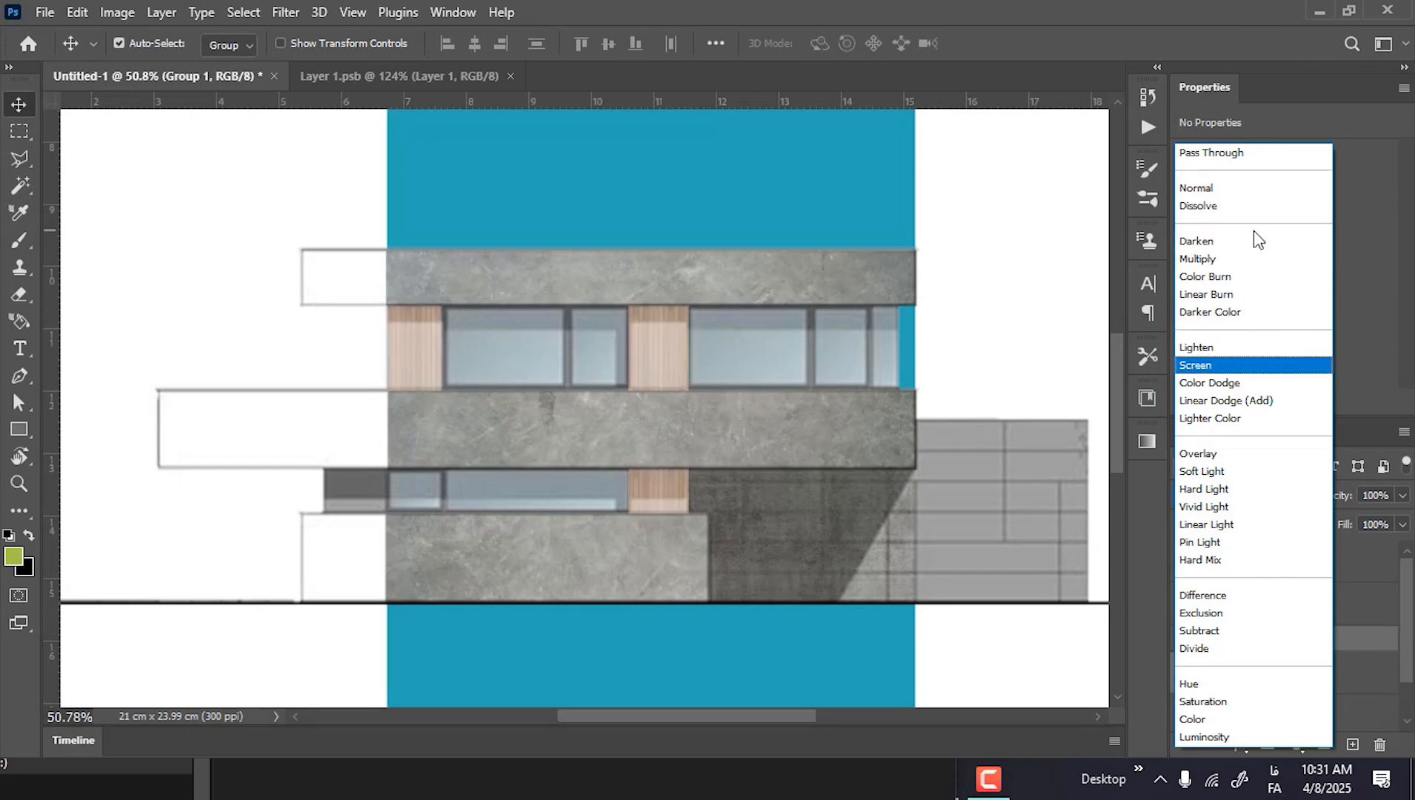
key(Down)
key(Down)
key(Return)
Review the blended concrete and wood textures across the whole facade elevation
scroll(981, 326, down, 4)
click(882, 541)
scroll(907, 547, up, 4)
click(1268, 638)
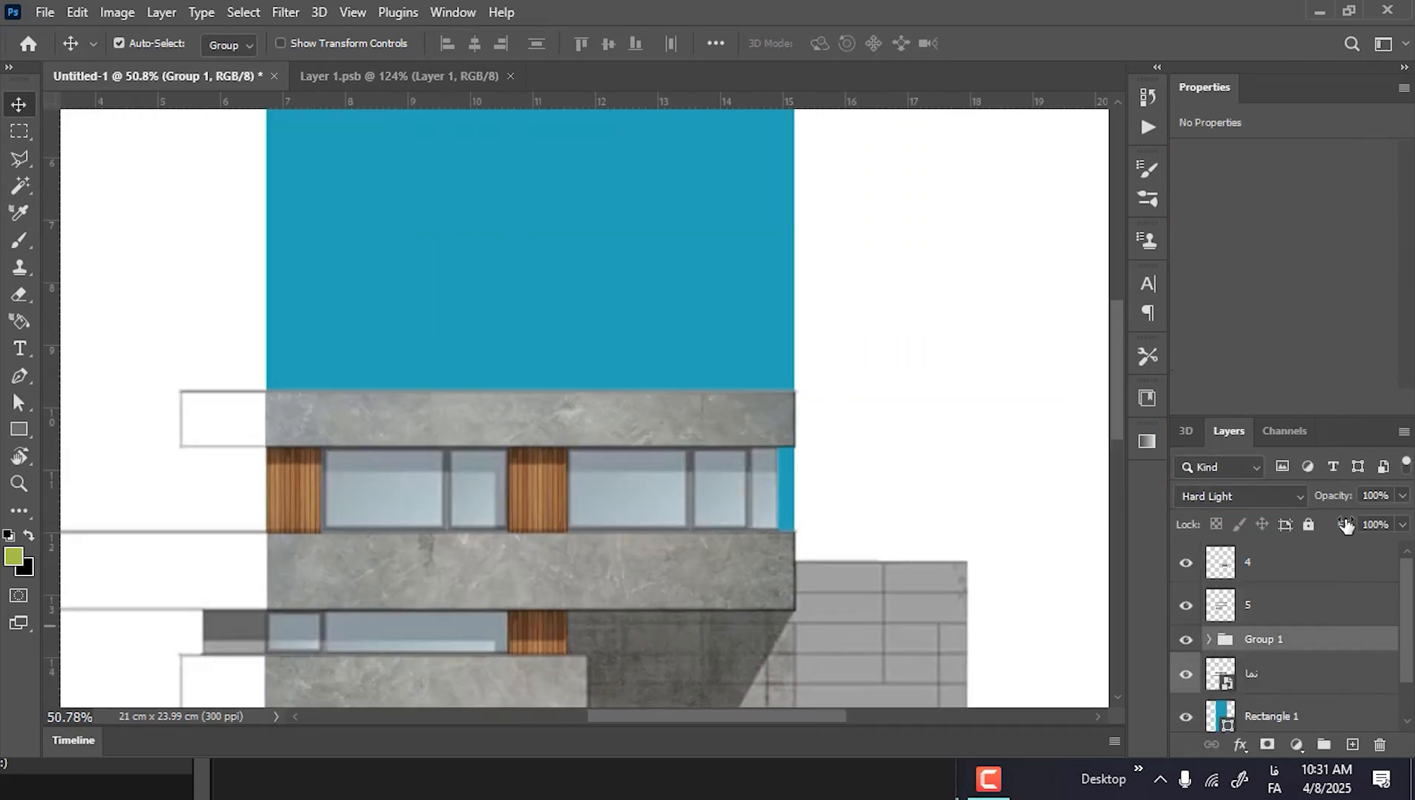
scroll(929, 502, down, 1)
mouse_move(1346, 524)
mouse_down()
mouse_move(1329, 525)
mouse_move(1343, 527)
mouse_up()
scroll(929, 502, down, 3)
scroll(935, 463, down, 4)
mouse_move(929, 446)
mouse_down()
mouse_move(907, 385)
mouse_move(905, 446)
mouse_up()
scroll(905, 446, up, 1)
click(905, 446)
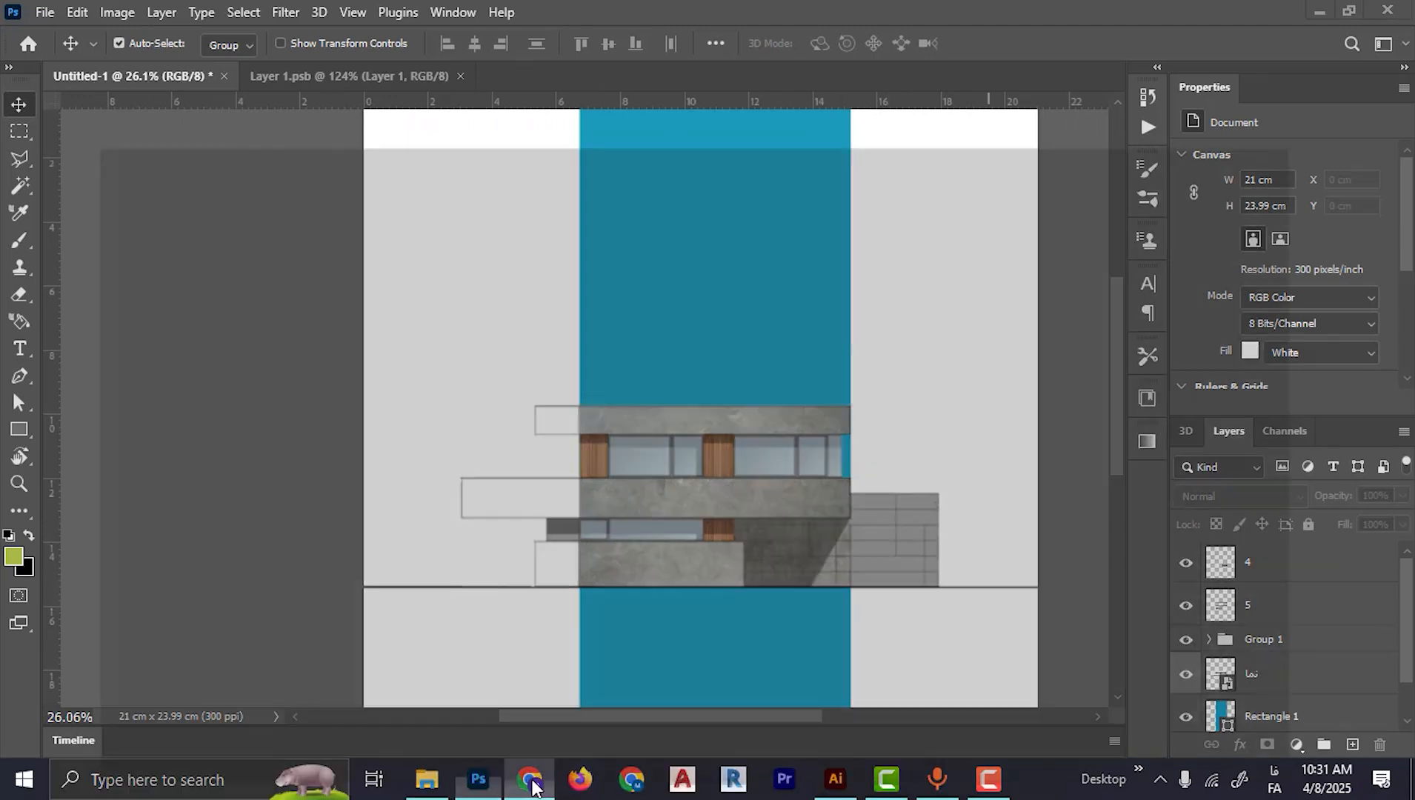
Copy the grey tree silhouettes image from the Pinterest pin in Chrome and paste it into the Photoshop facade document
click(530, 779)
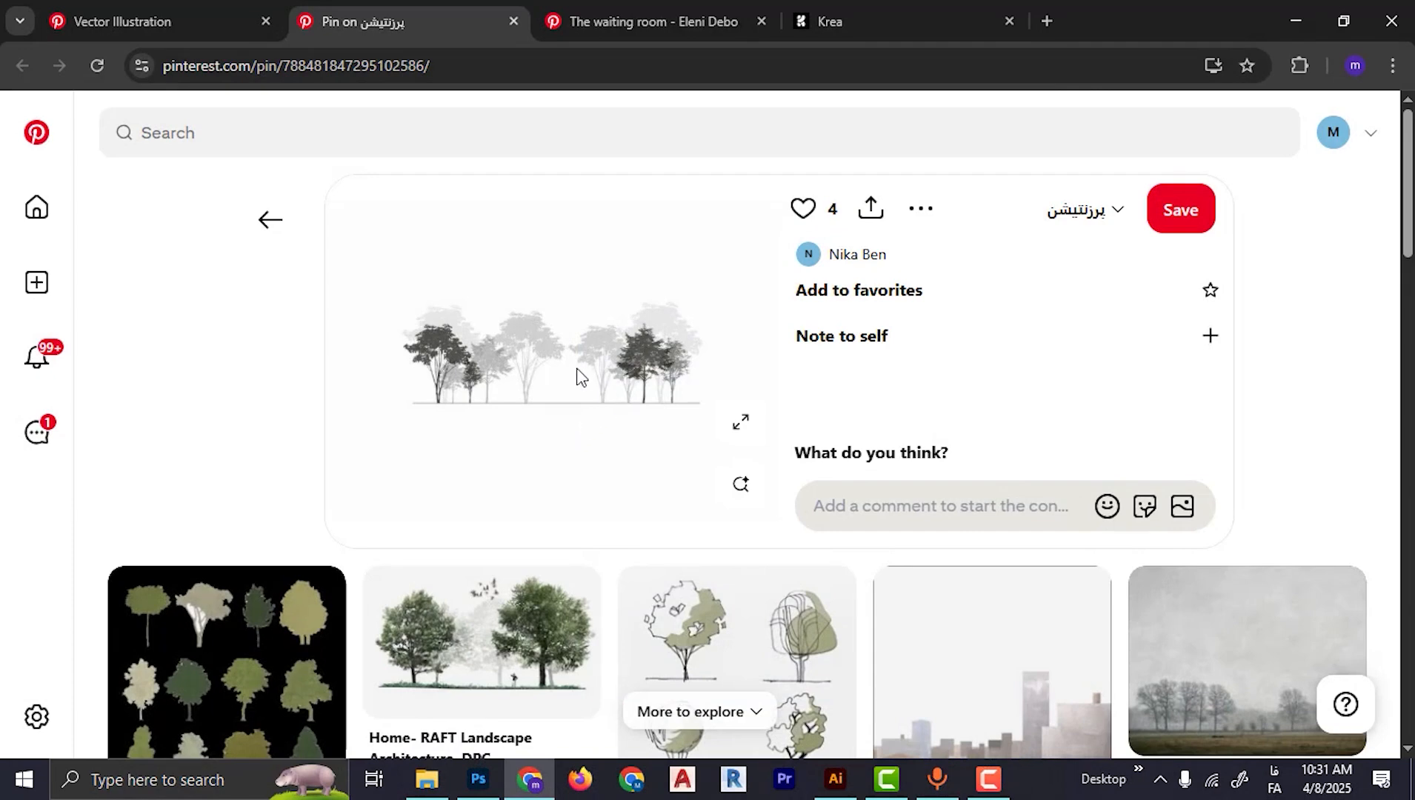
right_click(524, 360)
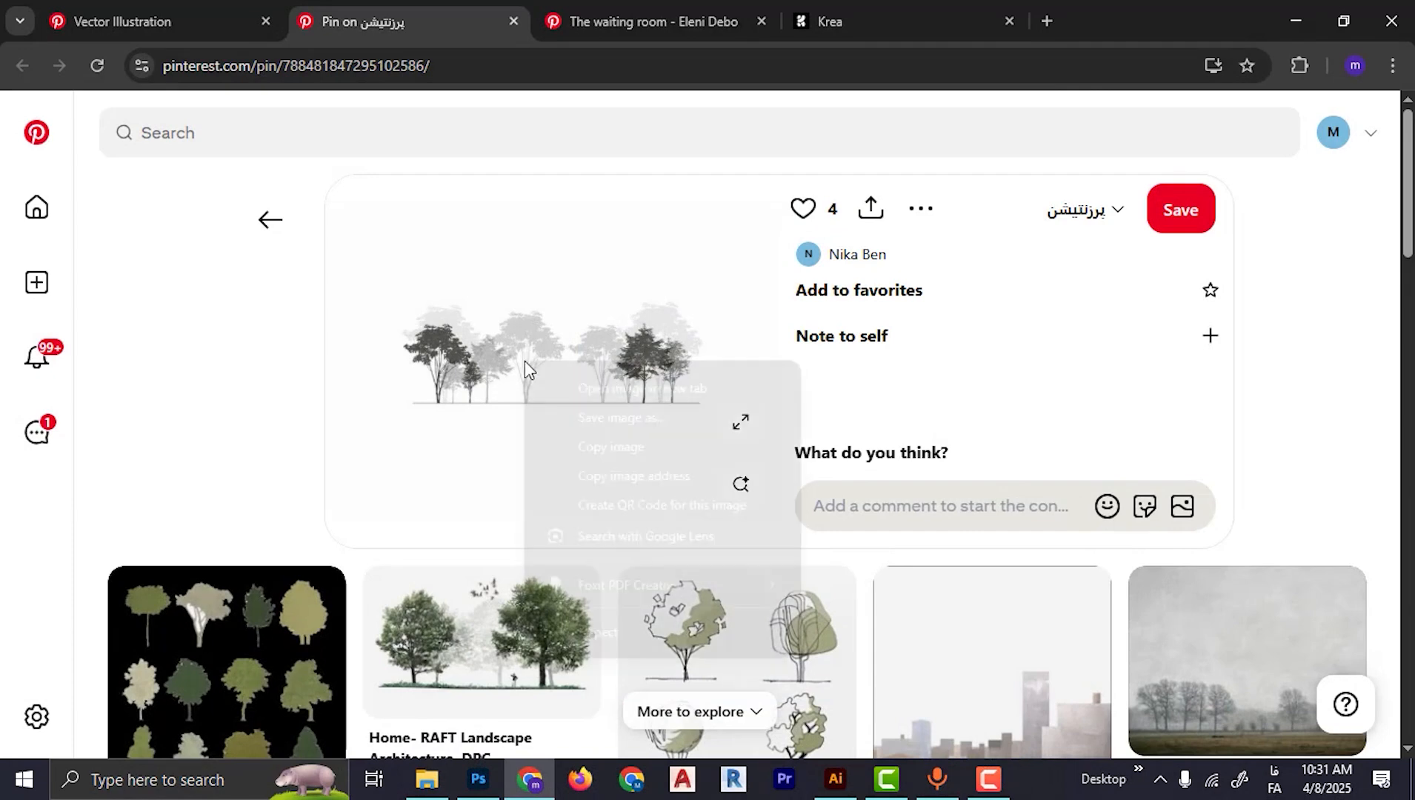
click(620, 449)
click(1297, 21)
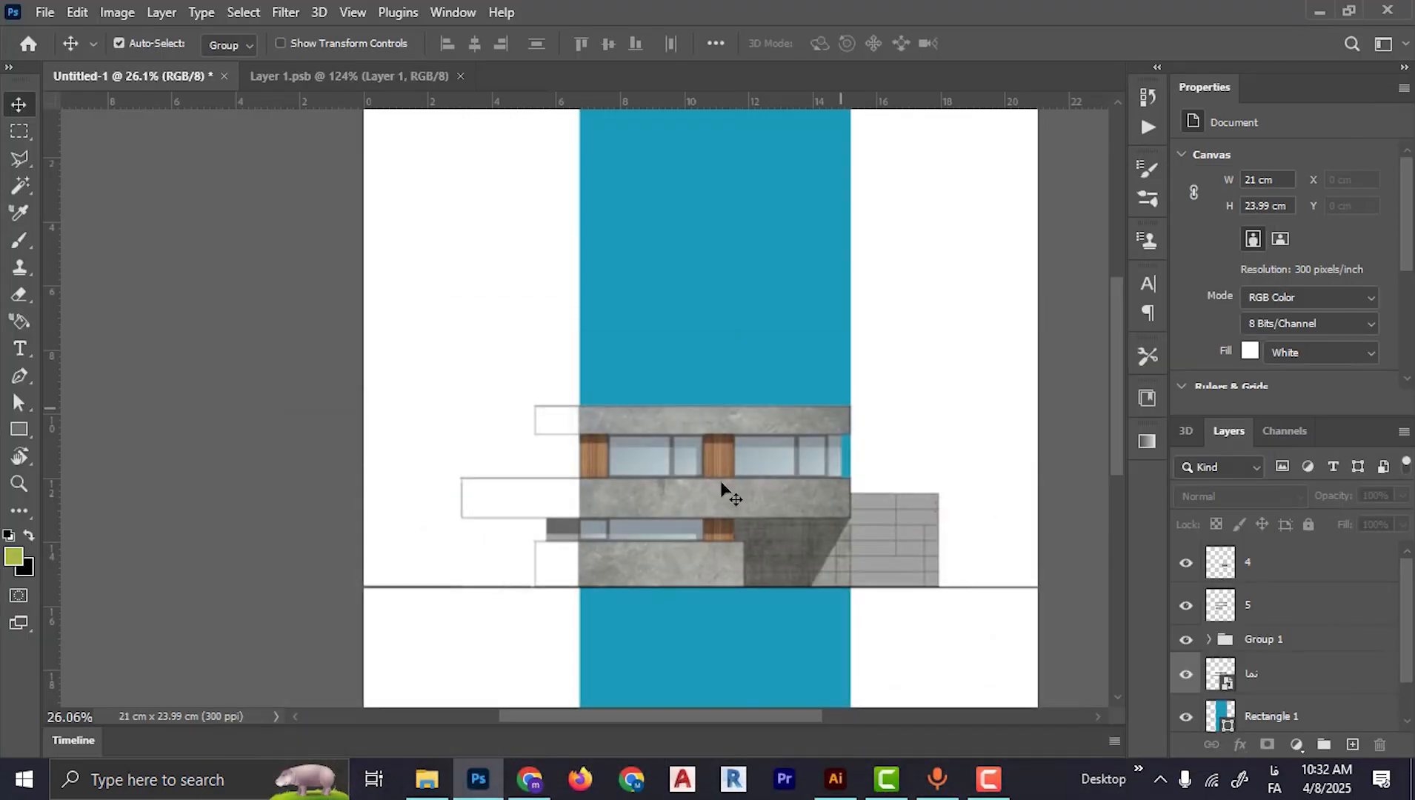
key(ctrl+v)
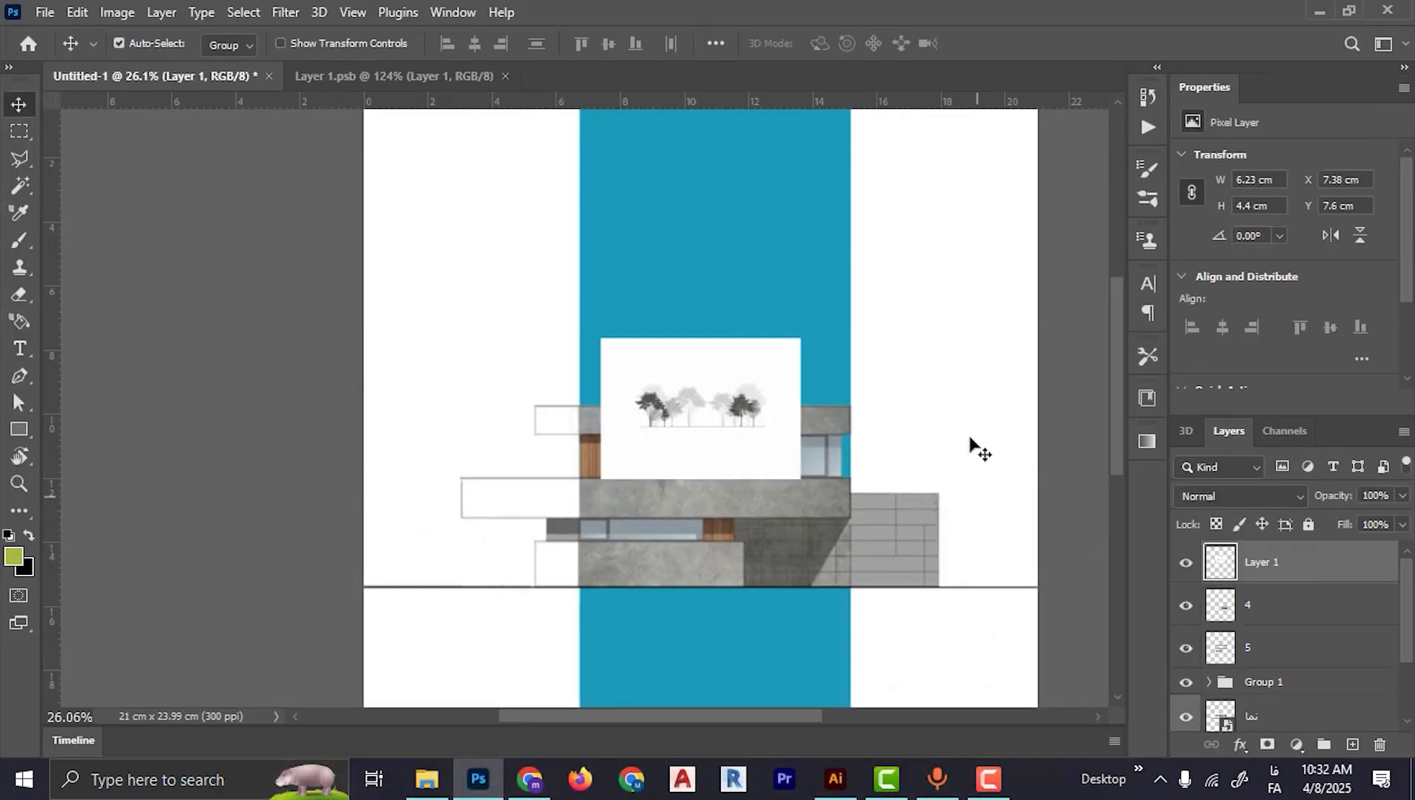
Convert the pasted tree image, Layer 1, to a Smart Object and open its contents with the Magic Wand active
right_click(1324, 571)
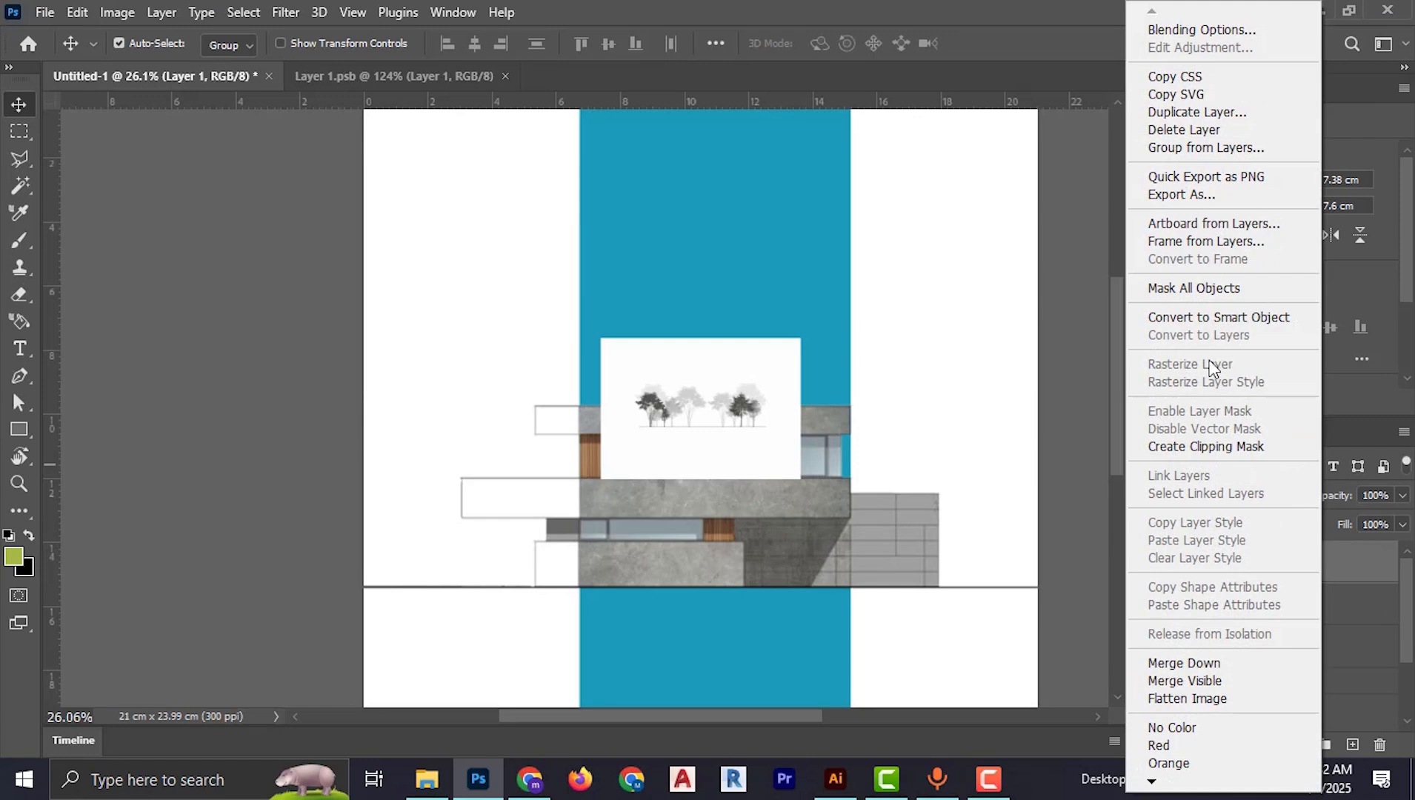
click(1218, 317)
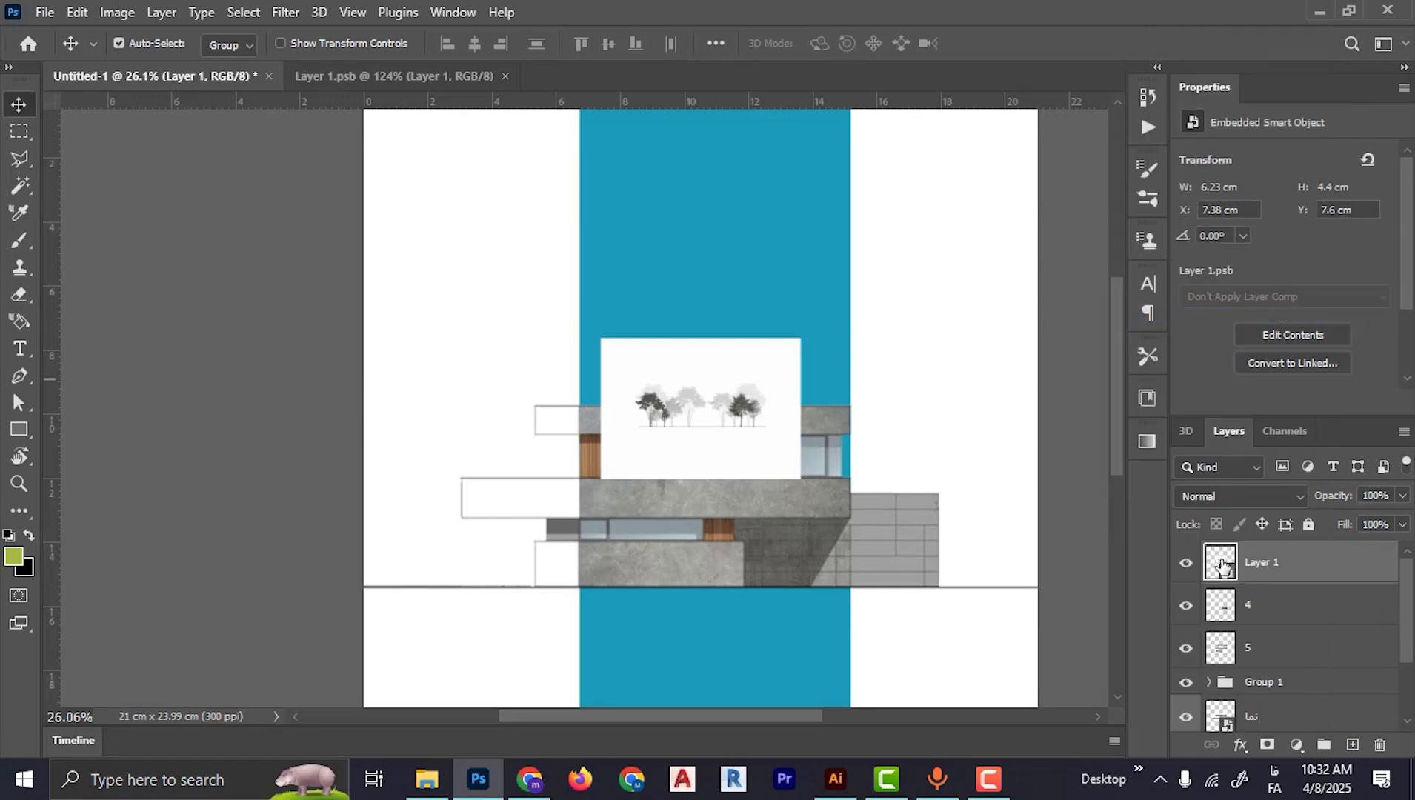
double_click(1221, 565)
key(w)
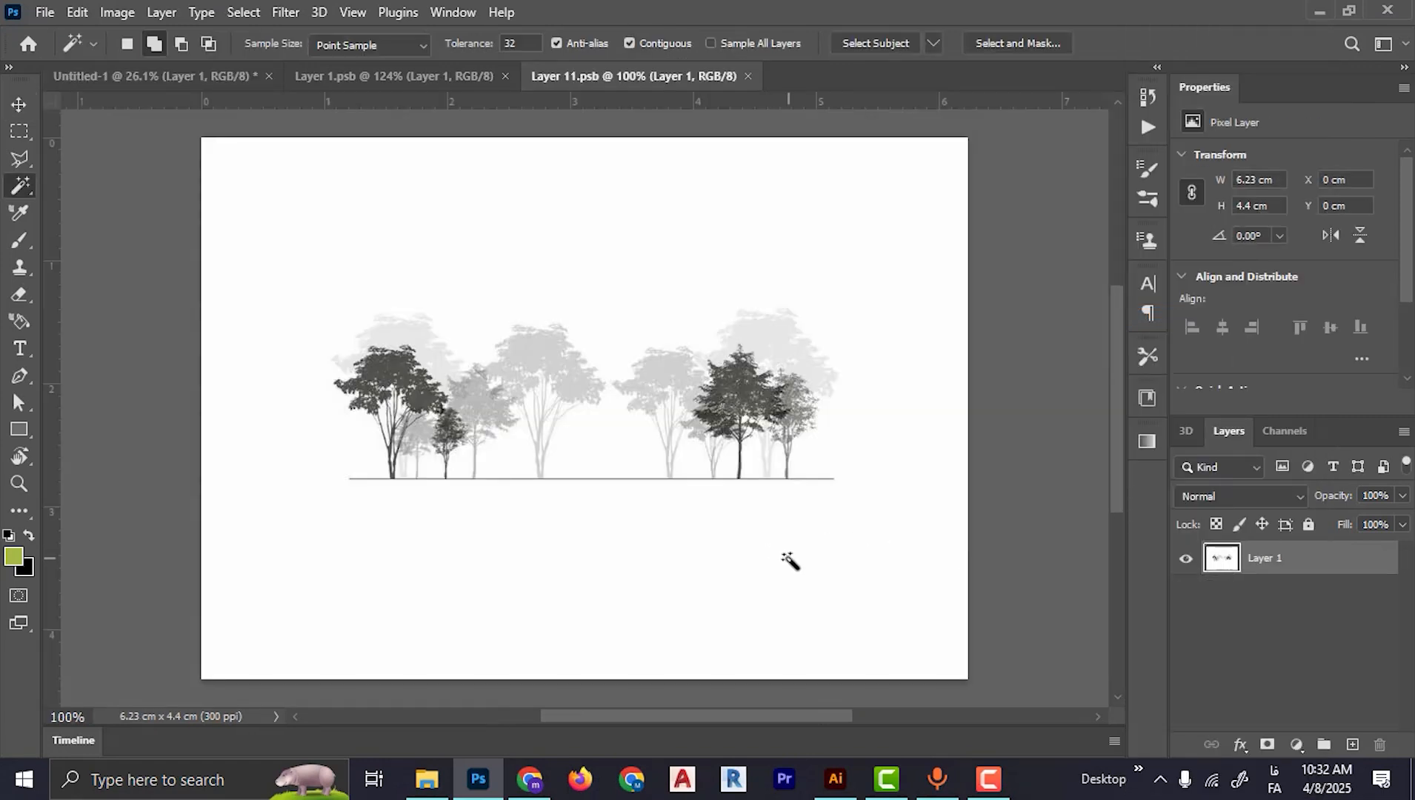
click(787, 557)
scroll(684, 396, up, 3)
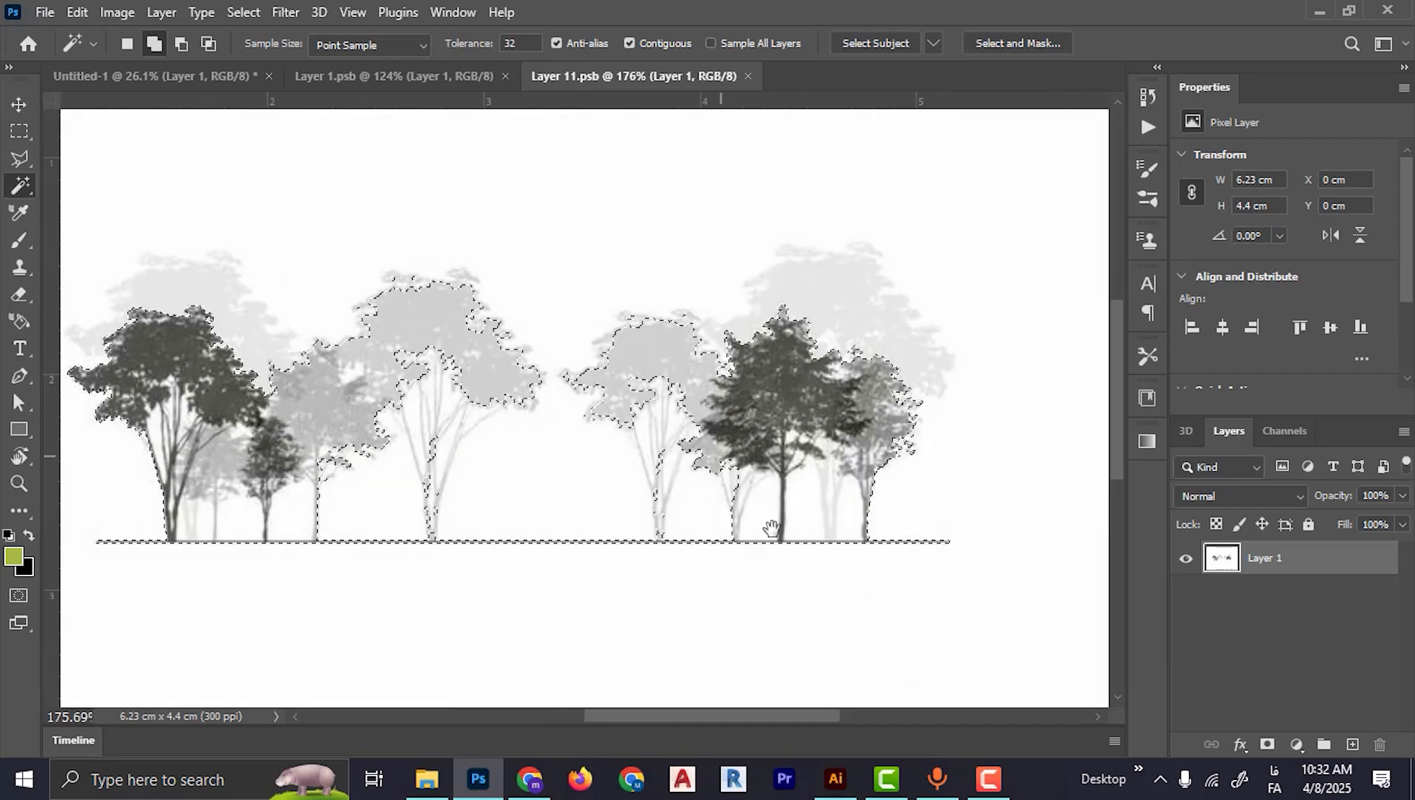
drag(771, 528, 784, 552)
scroll(770, 520, down, 4)
key(ctrl+d)
Select the white background around the trees with the Magic Wand at tolerance 10, delete it and deselect
scroll(867, 426, up, 5)
scroll(858, 435, down, 4)
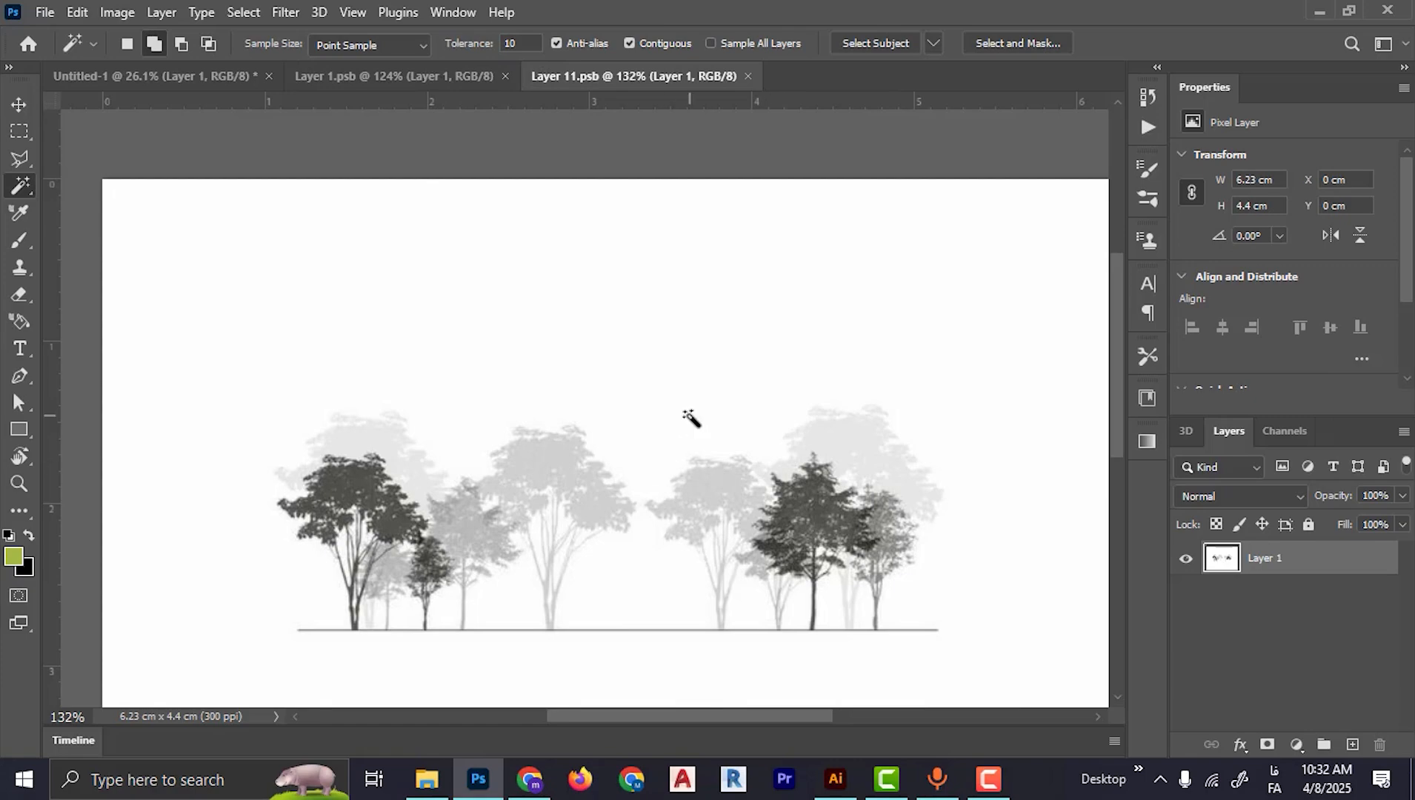
click(818, 433)
scroll(818, 432, down, 1)
scroll(815, 433, up, 3)
scroll(812, 445, down, 3)
key(Delete)
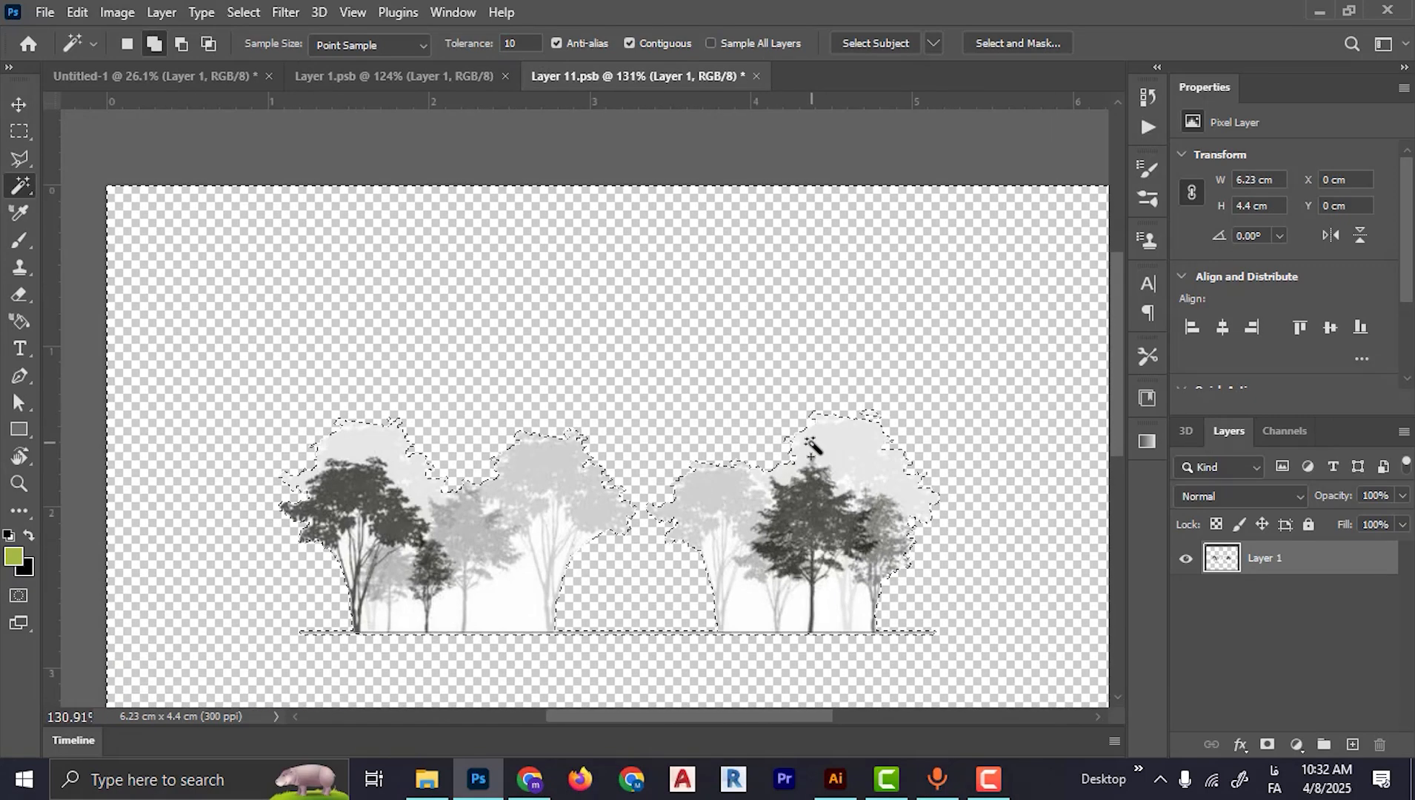
key(ctrl+d)
Delete the remaining white areas between the trunks and branches by extending the selection to similar pixels, and save the Smart Object contents
scroll(524, 533, up, 4)
click(487, 551)
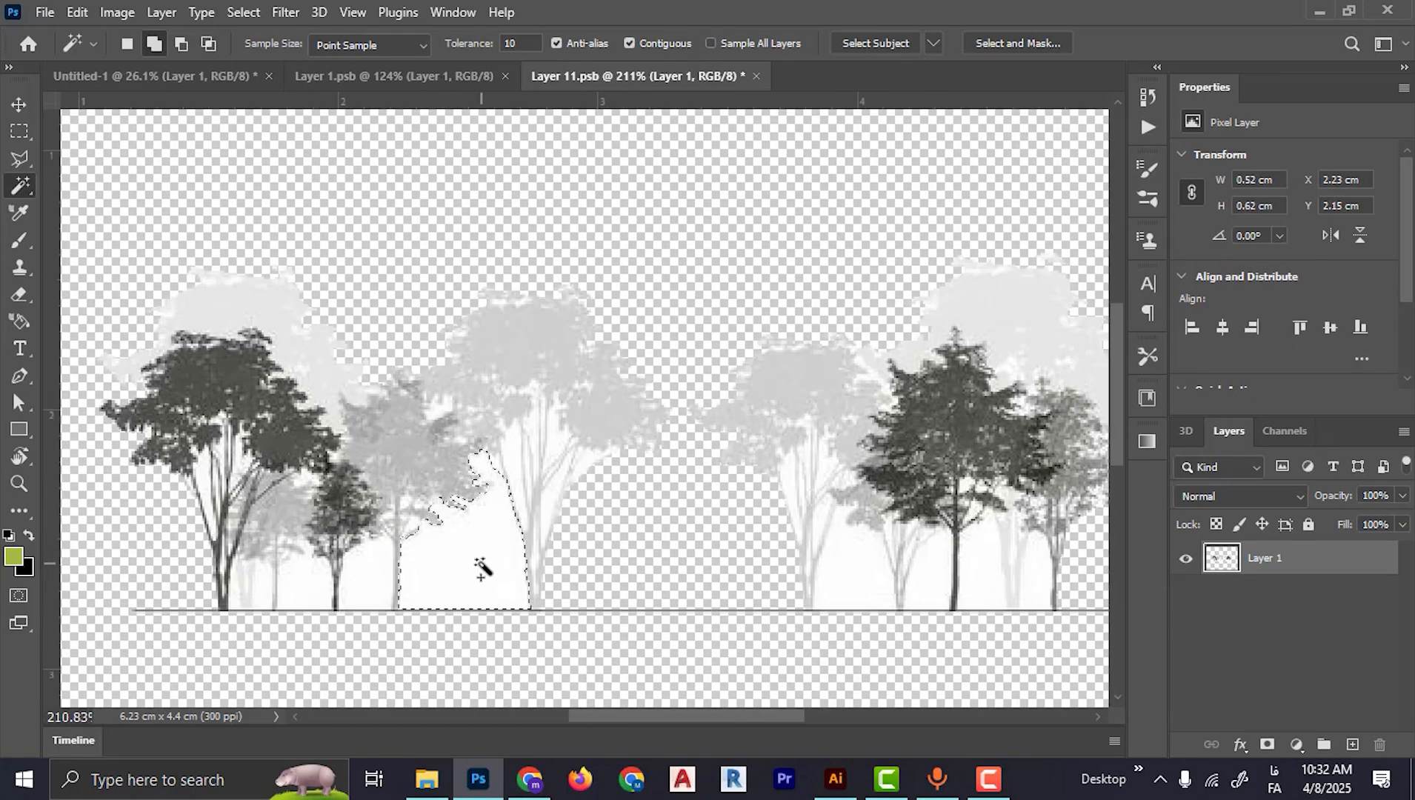
right_click(483, 564)
click(566, 246)
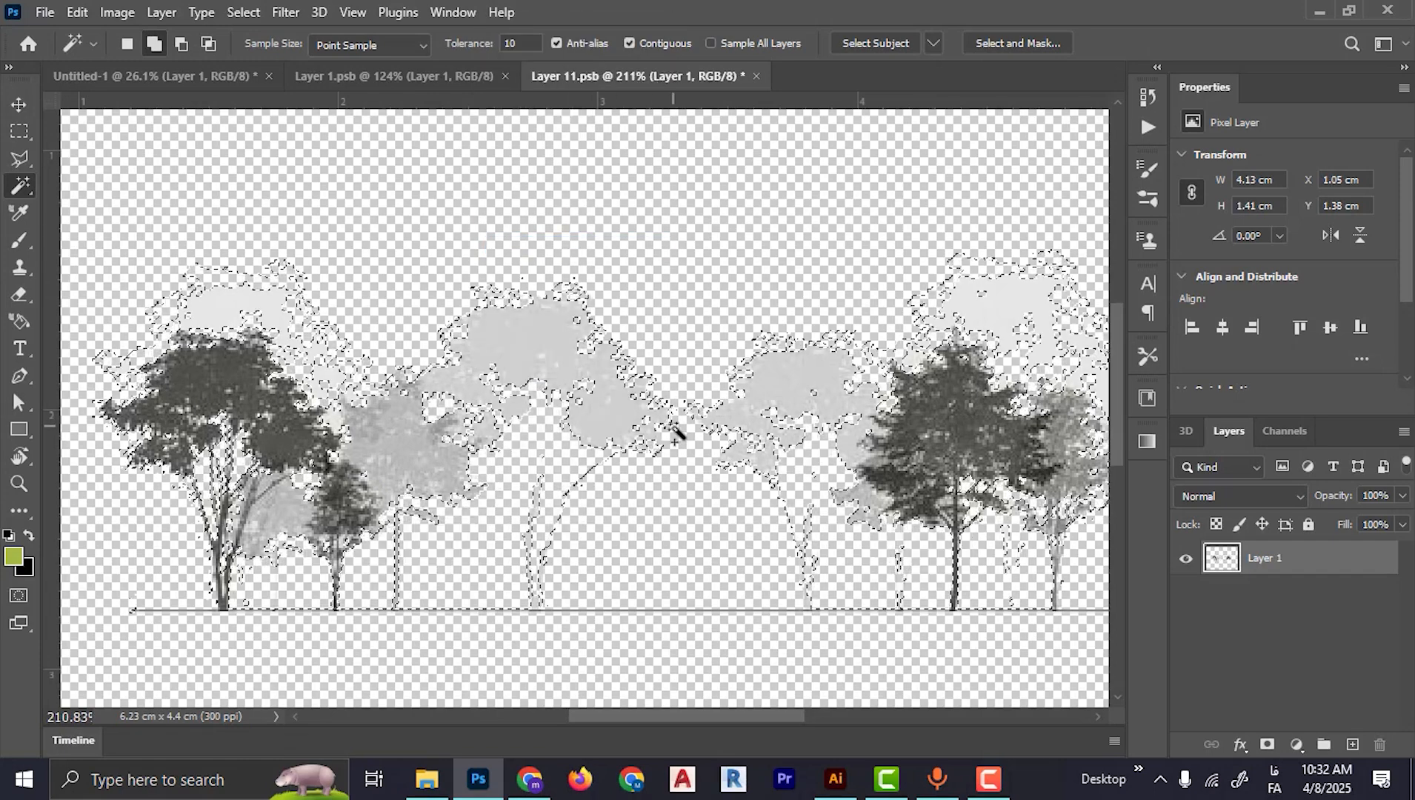
scroll(697, 452, down, 4)
key(v)
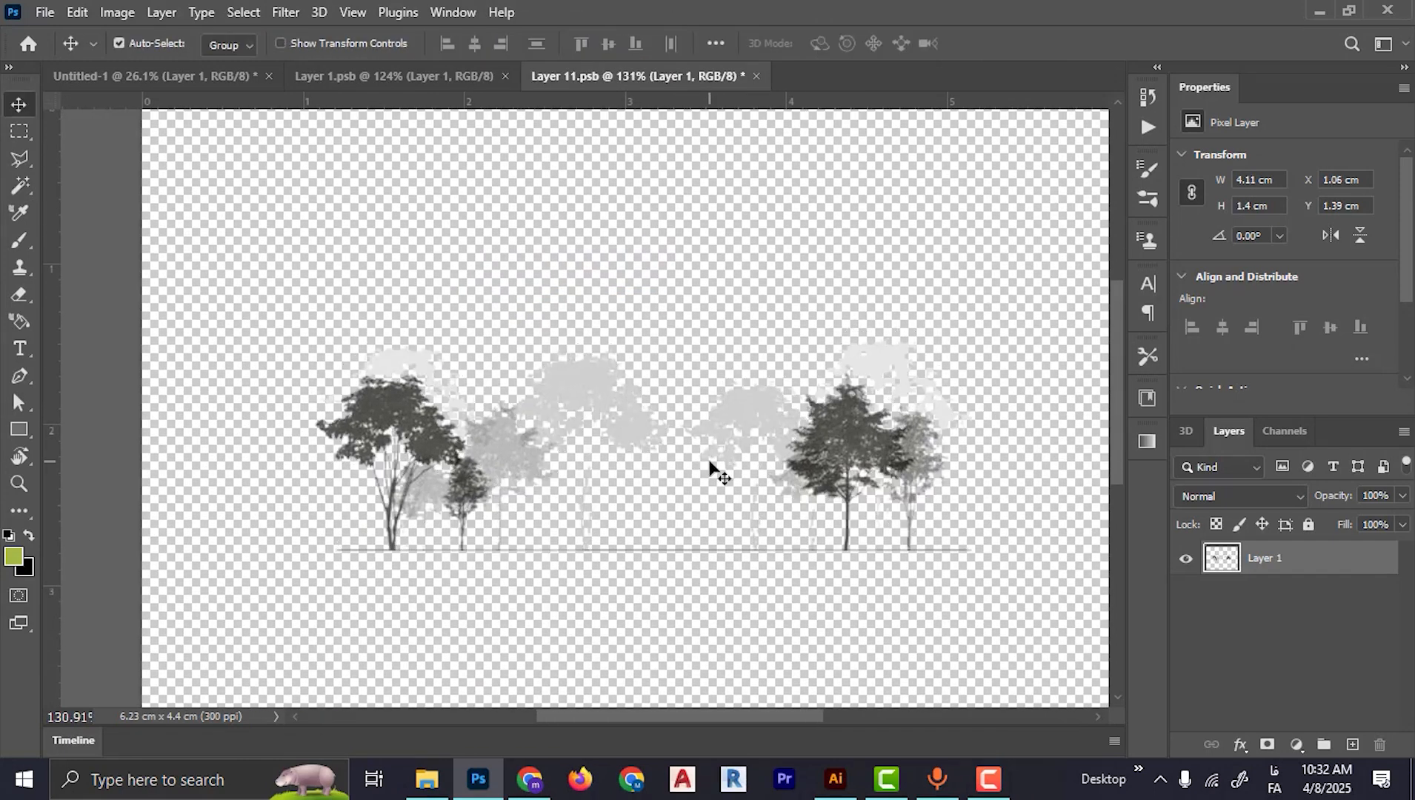
Return to the Untitled-1 facade document and scale the trees to about 387%, standing them on the ground line
click(218, 75)
scroll(695, 392, up, 2)
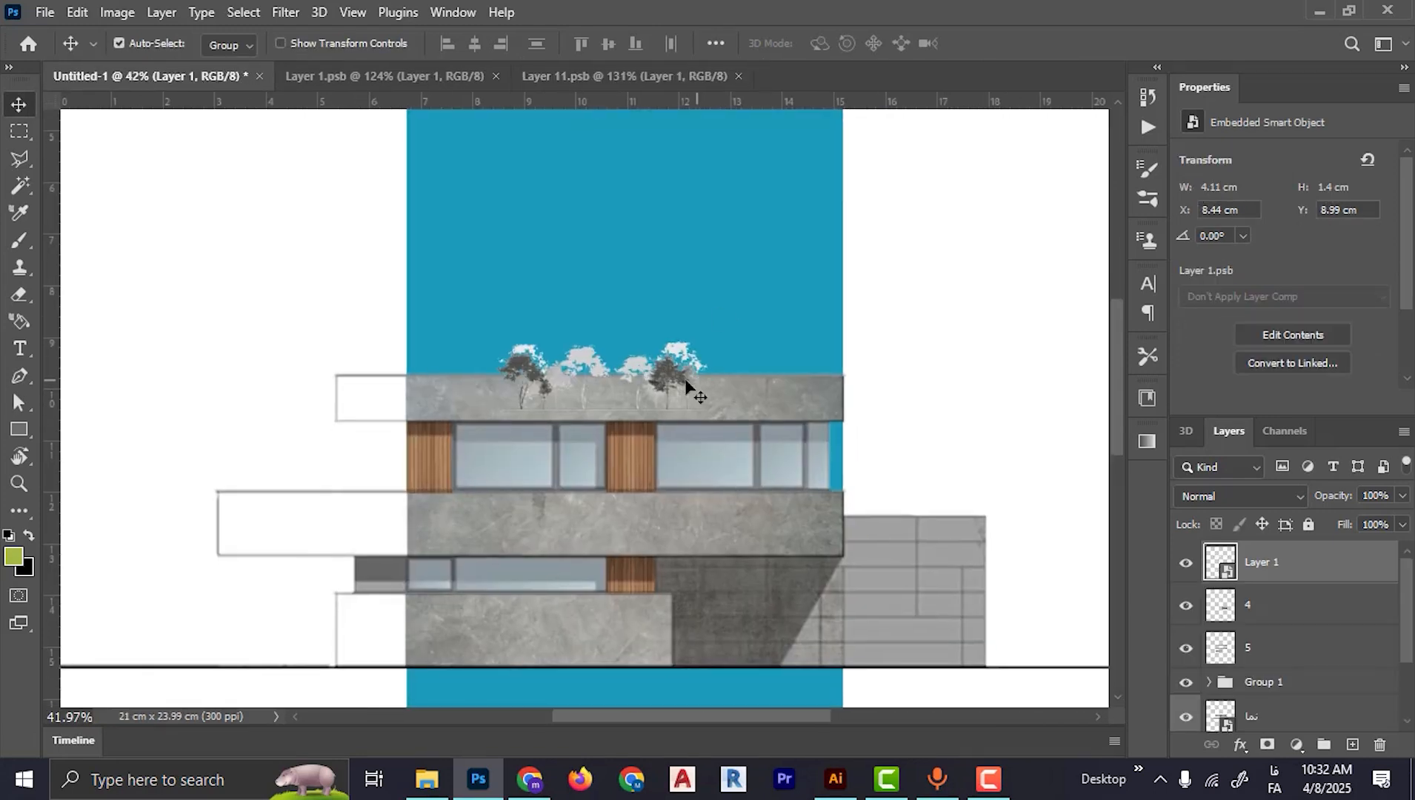
key(ctrl+t)
scroll(708, 482, down, 3)
drag(743, 474, 1015, 474)
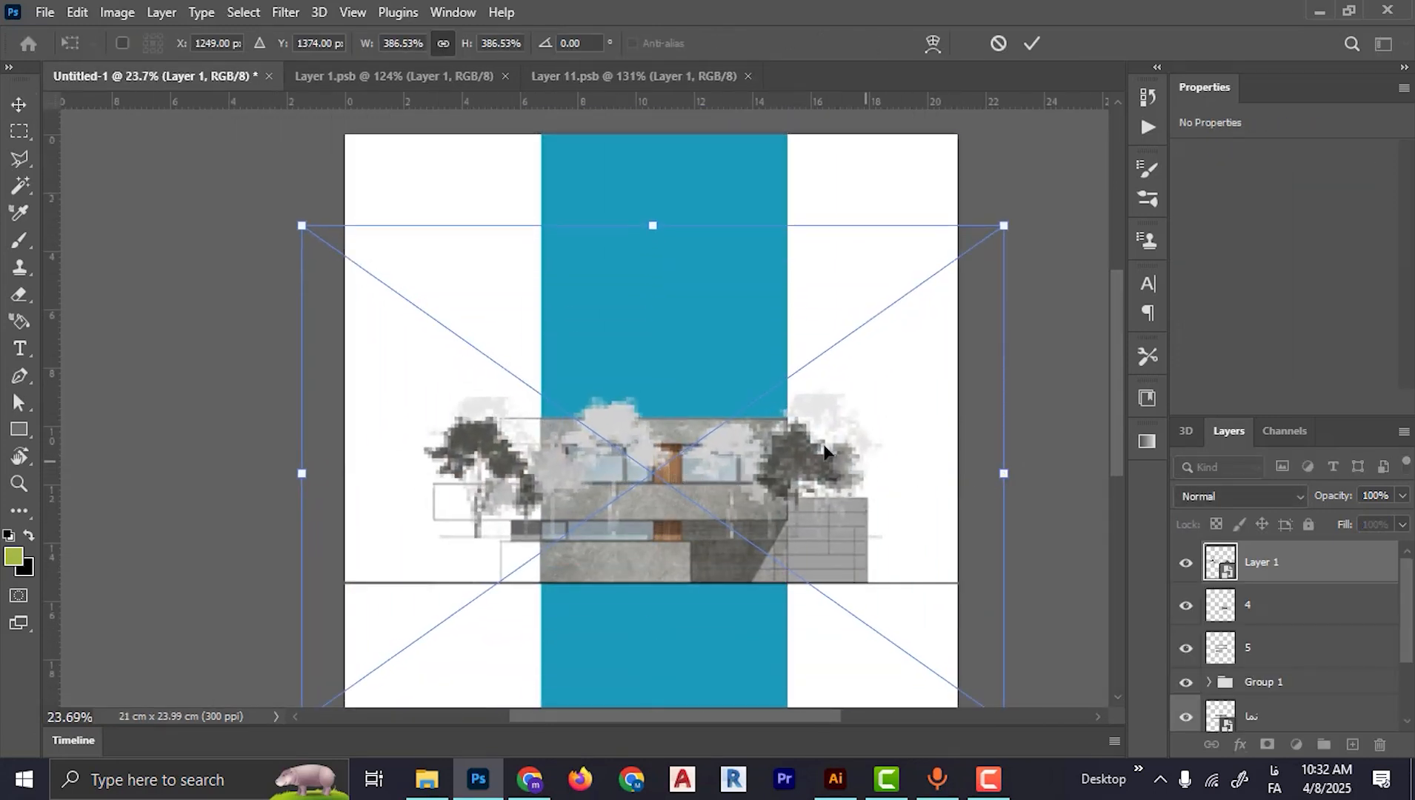
drag(810, 453, 796, 502)
scroll(676, 561, up, 2)
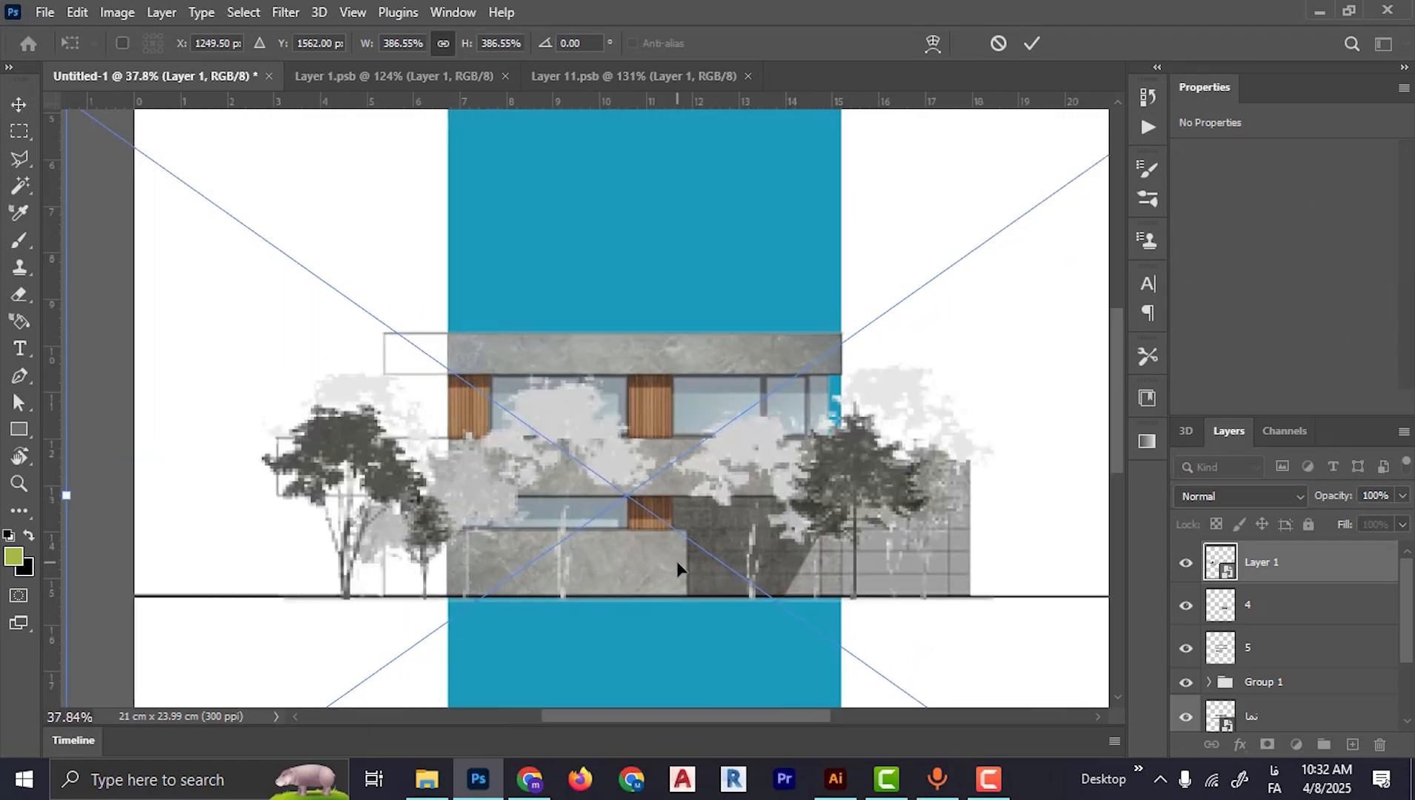
key(Return)
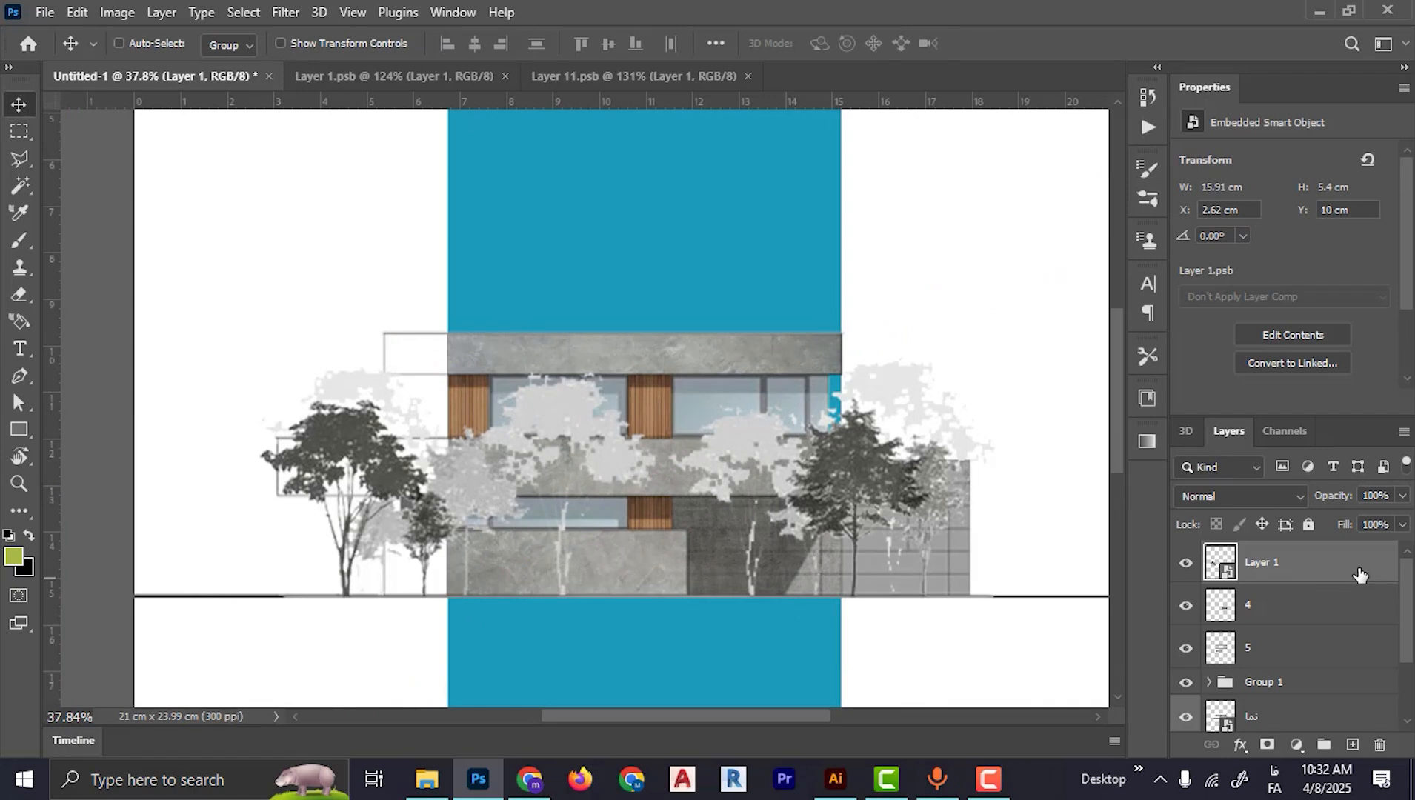
Send the tree layer behind the building and blue strip, and enlarge it to about 18.9 cm wide on the ground line
key(ctrl+shift+bracketleft)
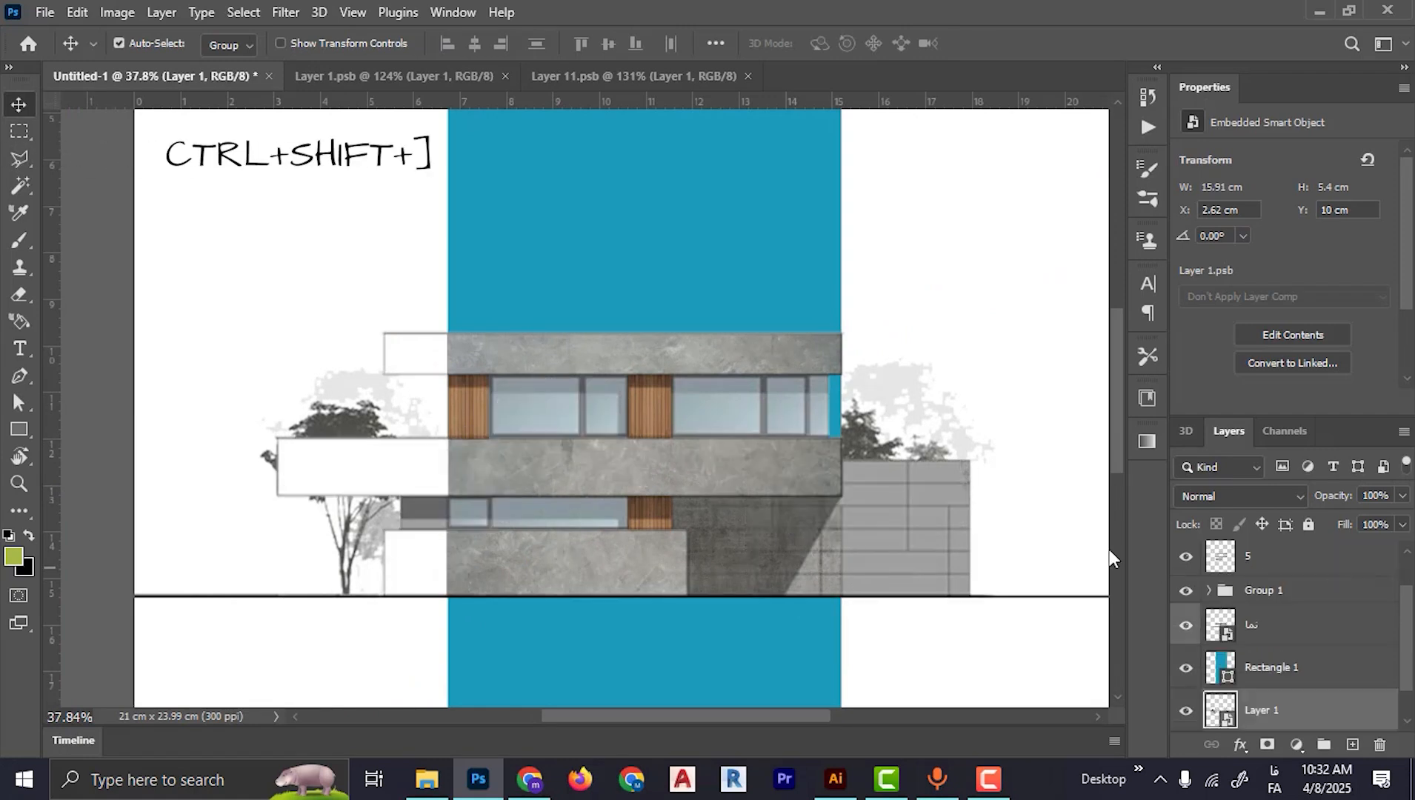
scroll(1109, 549, down, 2)
key(ctrl+t)
scroll(837, 405, down, 2)
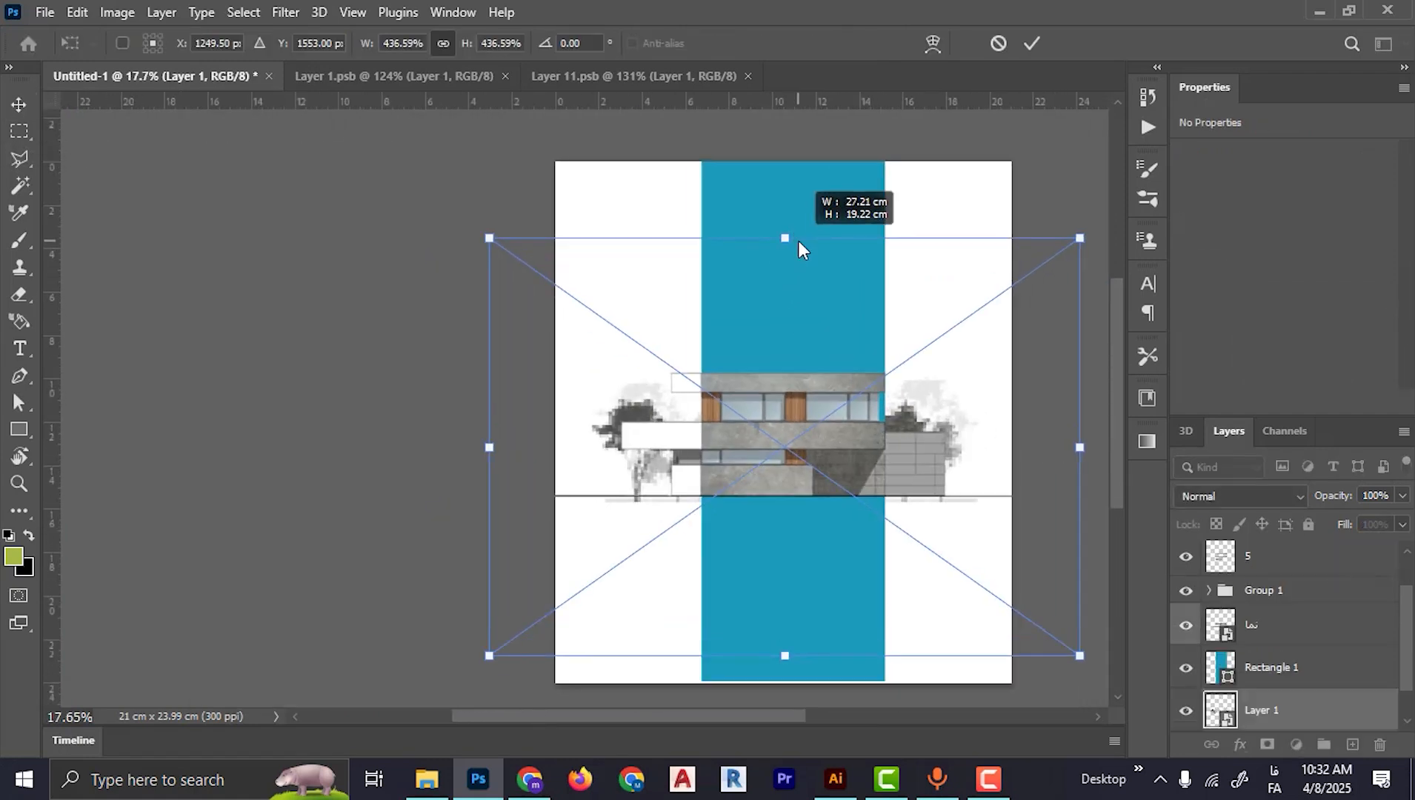
drag(798, 241, 797, 227)
key(Return)
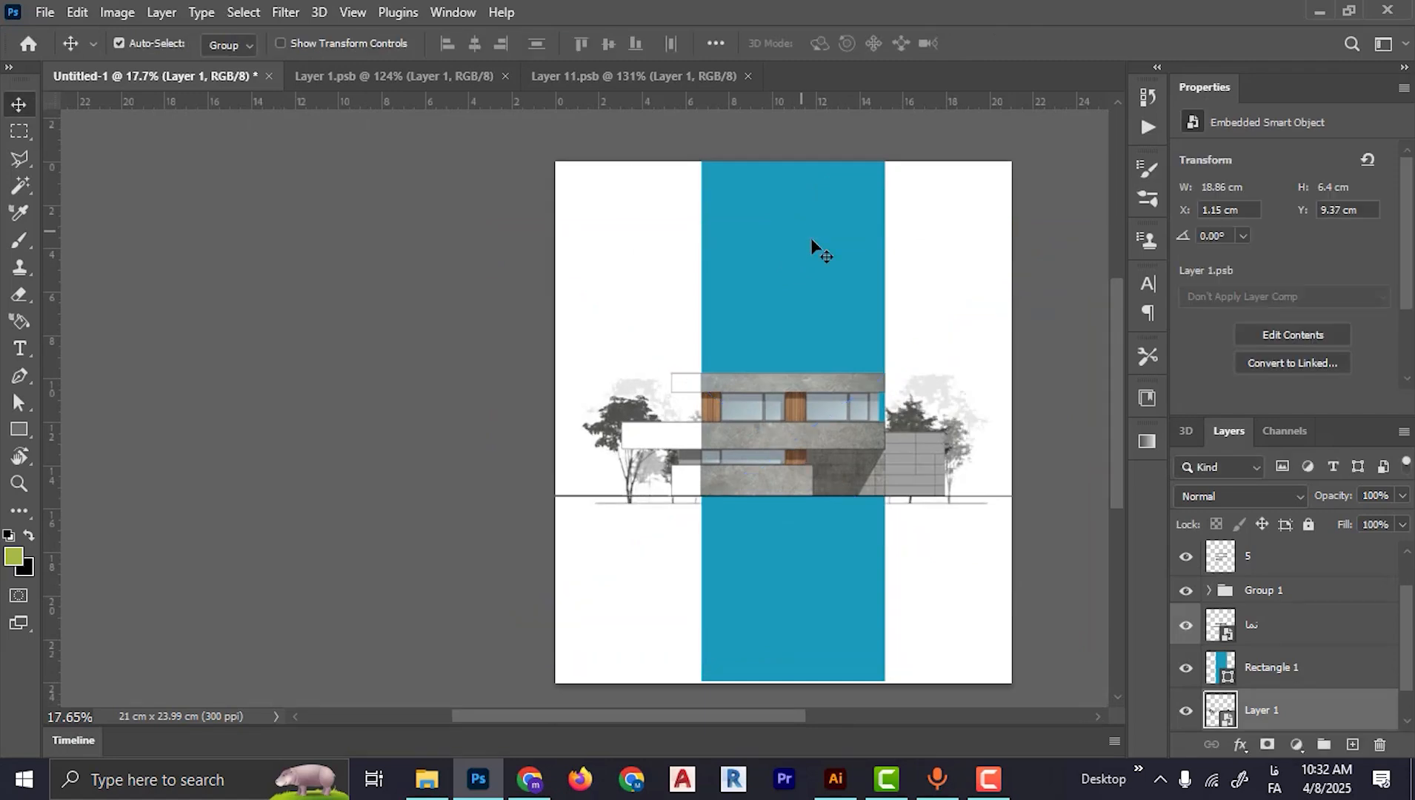
scroll(899, 341, up, 1)
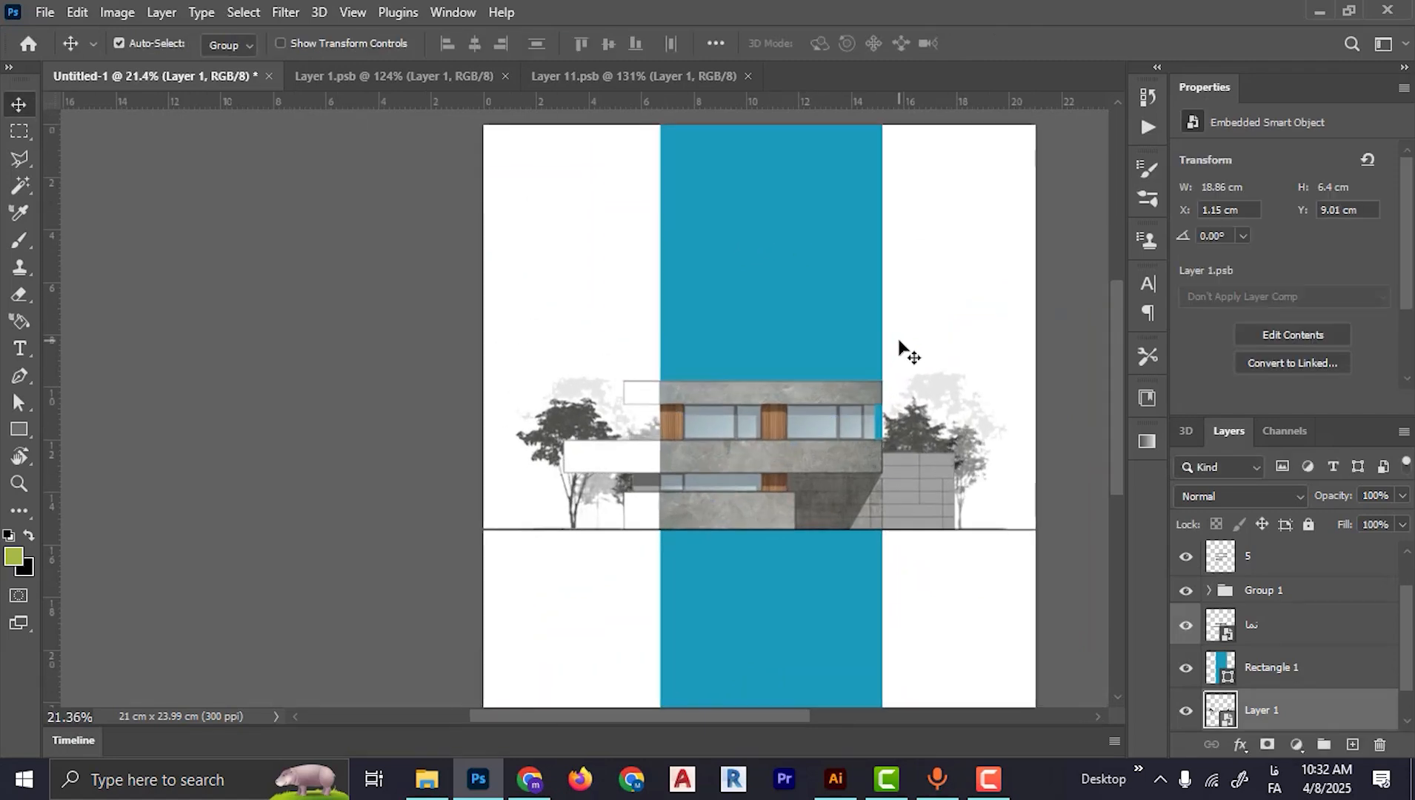
Move the blue strip layer, Rectangle 1, beneath the tree layer in the stacking order
click(1341, 670)
scroll(1337, 652, down, 1)
drag(1331, 629, 1336, 677)
scroll(853, 411, up, 2)
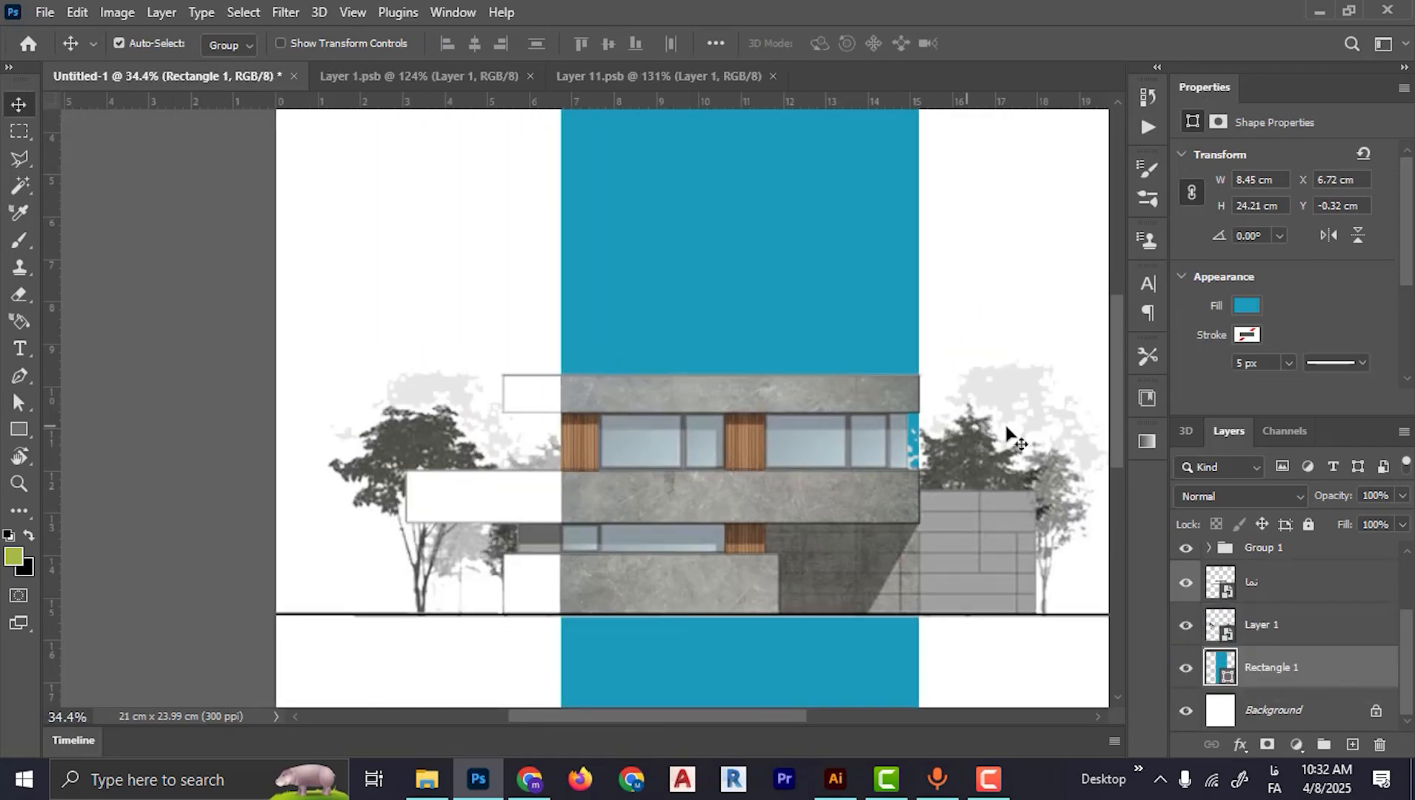
Enlarge the tree layer to about 20.6 cm wide and align its base with the ground line
click(1004, 400)
scroll(1004, 404, down, 3)
key(ctrl+t)
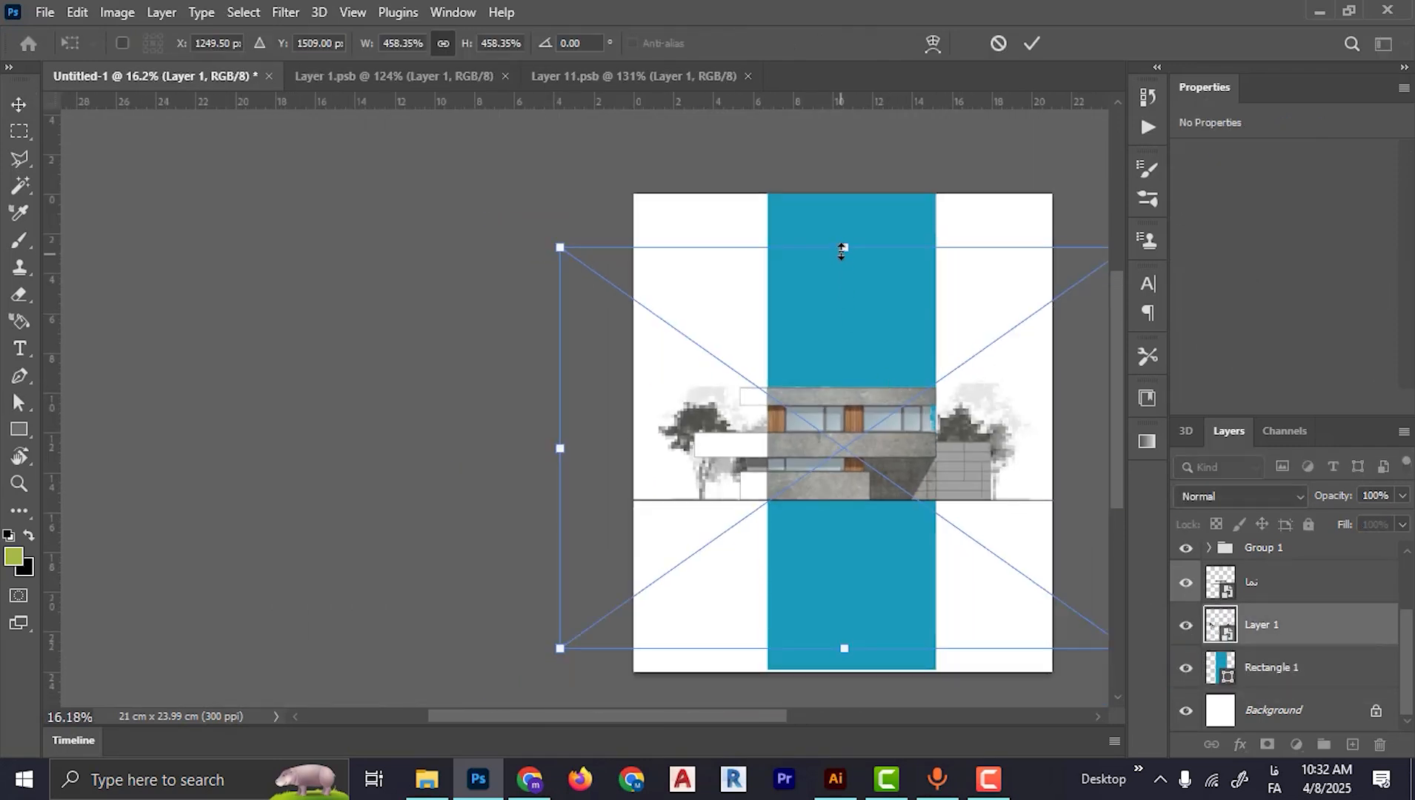
mouse_move(842, 250)
mouse_down()
mouse_move(847, 215)
mouse_move(852, 226)
mouse_up()
key(Return)
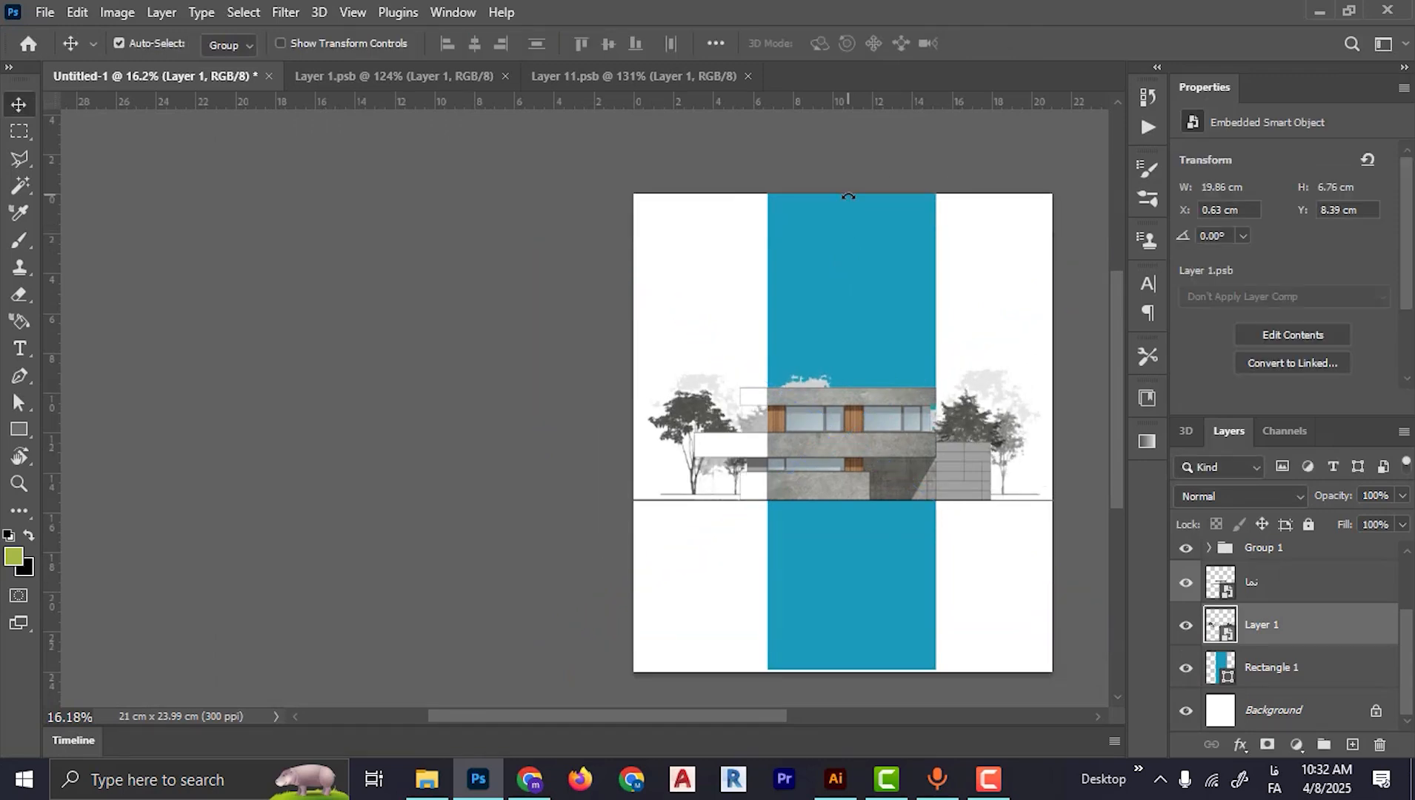
scroll(863, 474, up, 3)
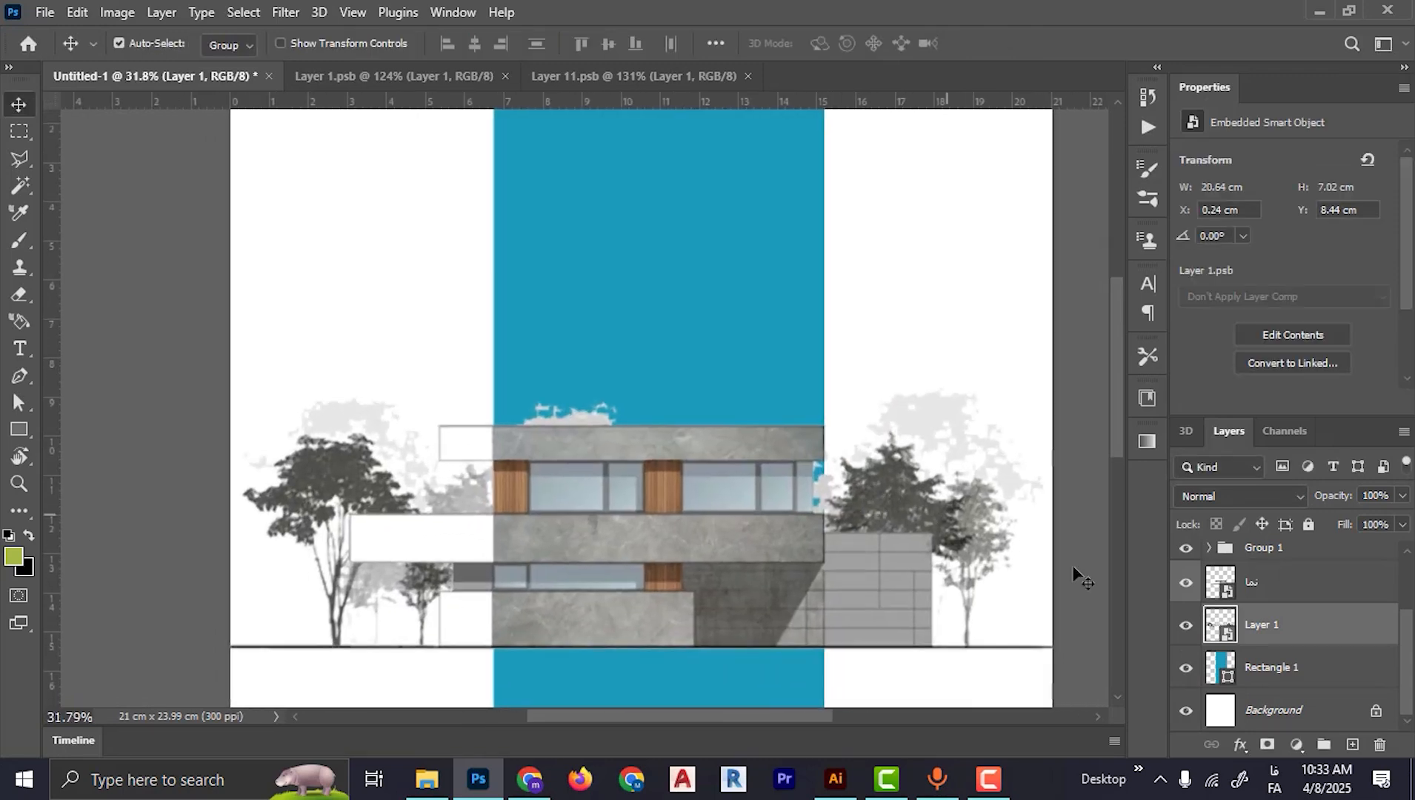
Add a Color Overlay to the tree layer, using the blue strip's hue softened to 3ba9c2
double_click(1341, 630)
drag(600, 232, 1296, 210)
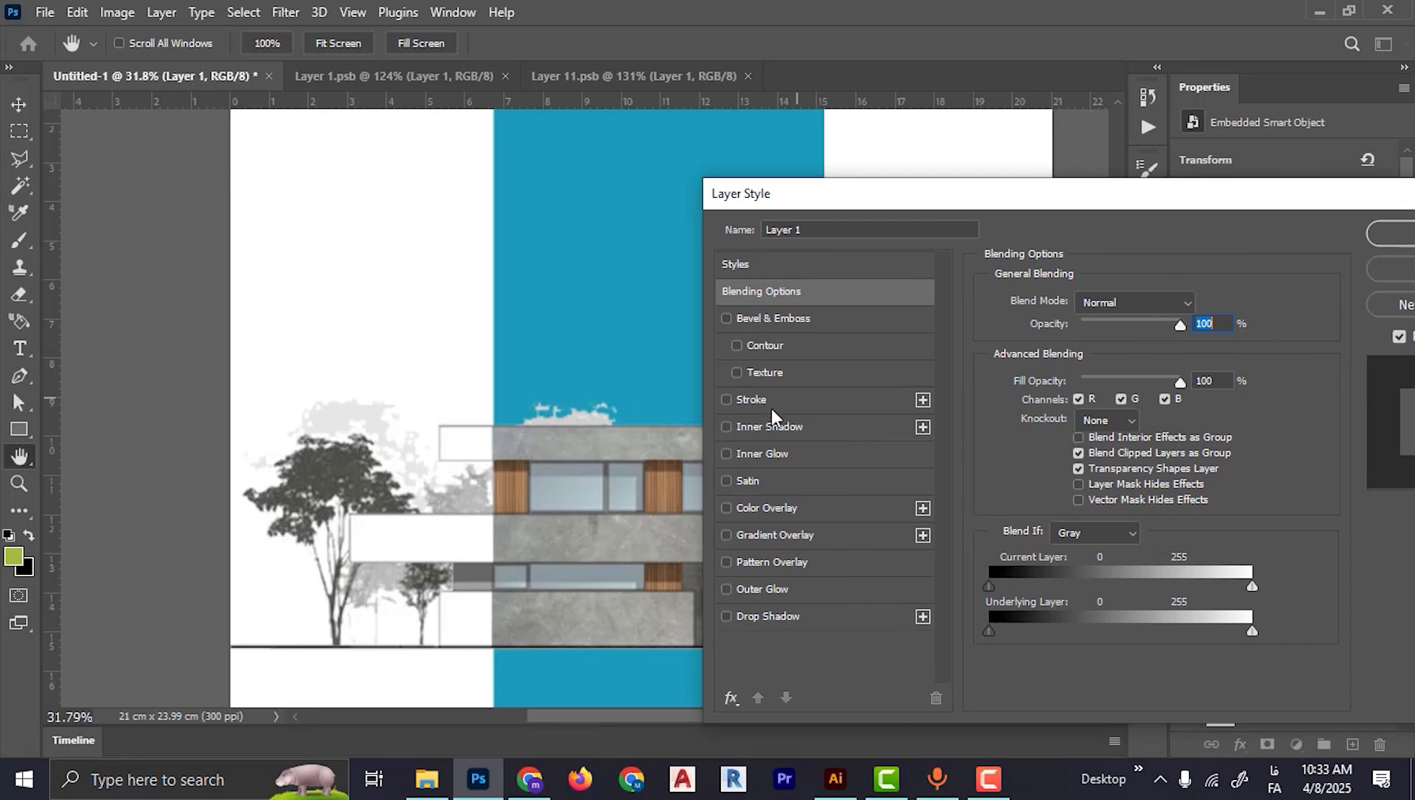
click(792, 510)
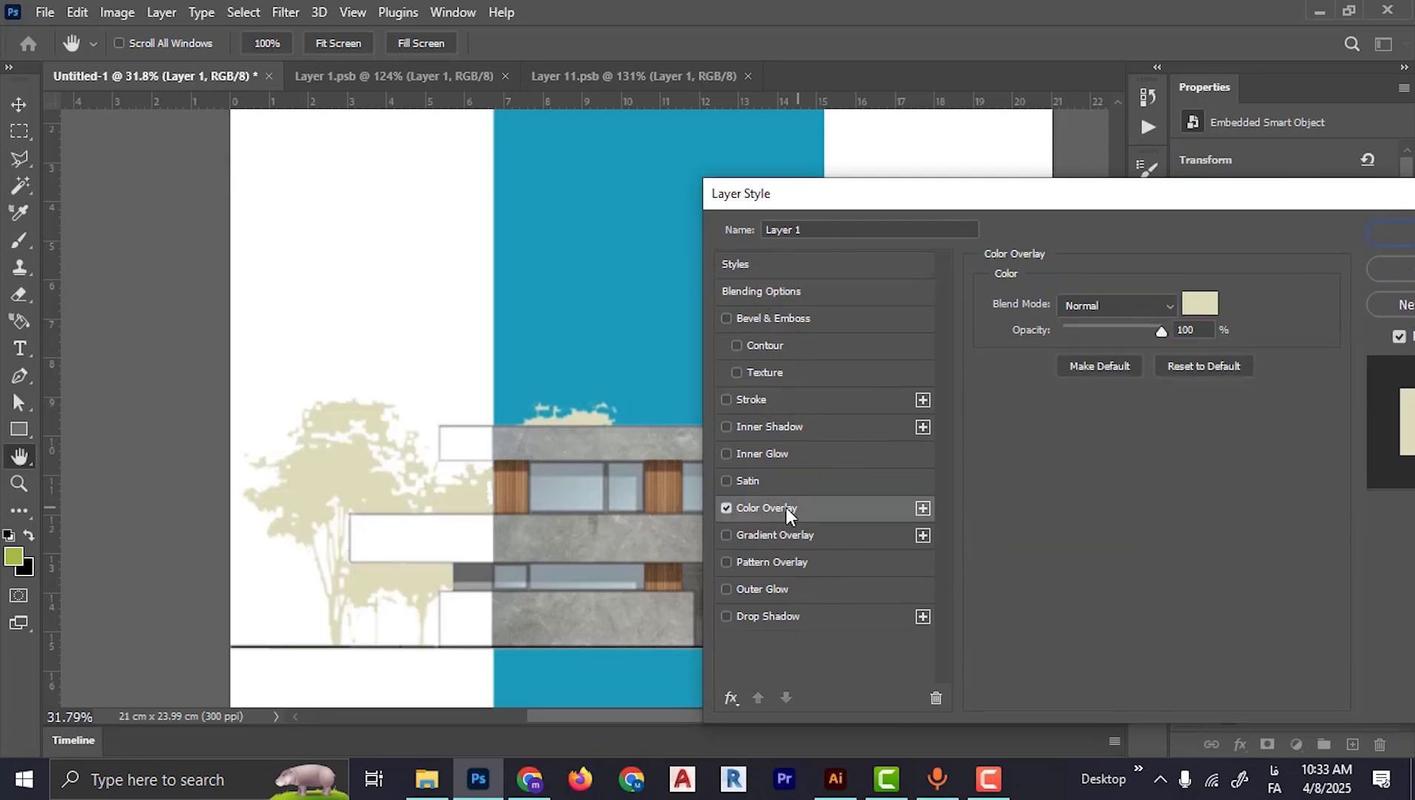
click(1200, 304)
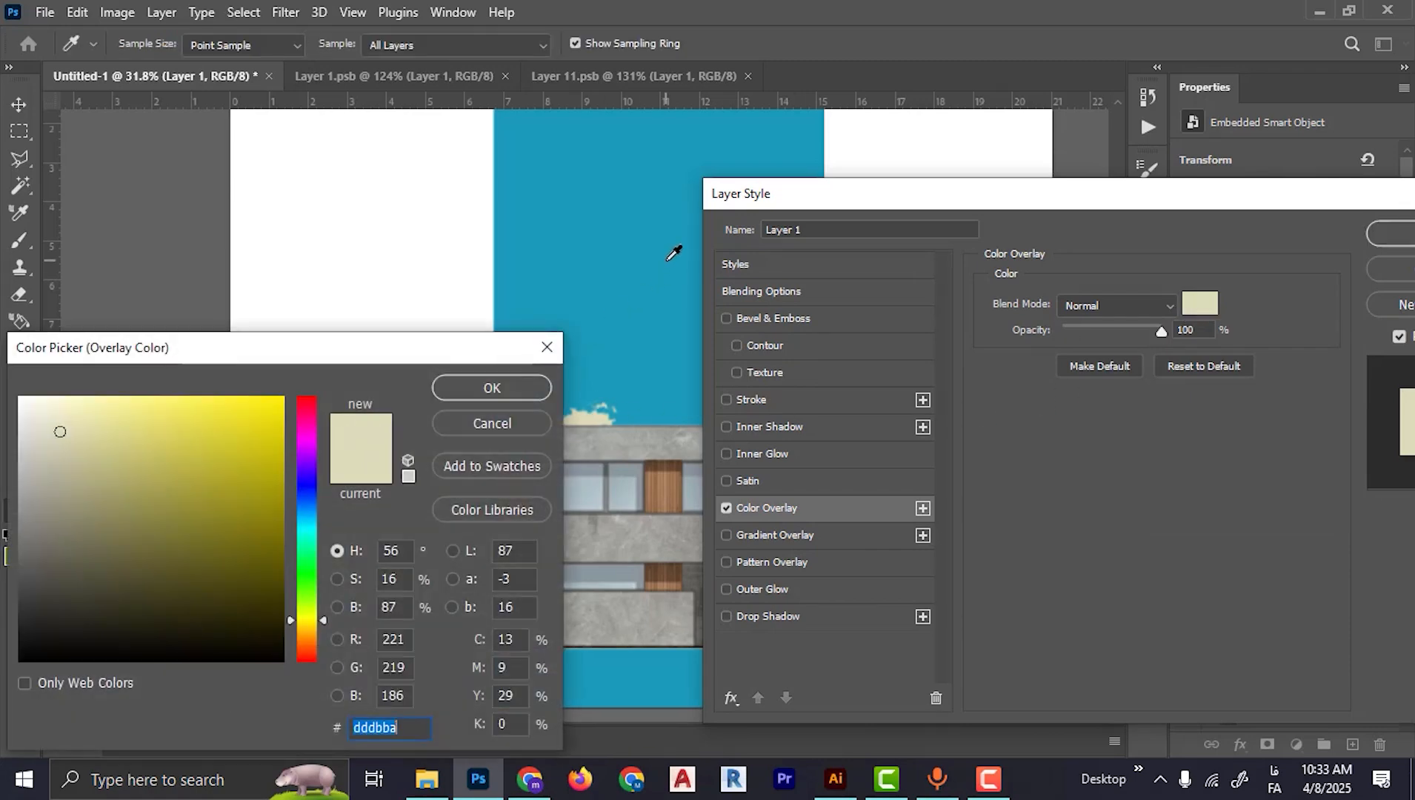
click(646, 305)
click(218, 454)
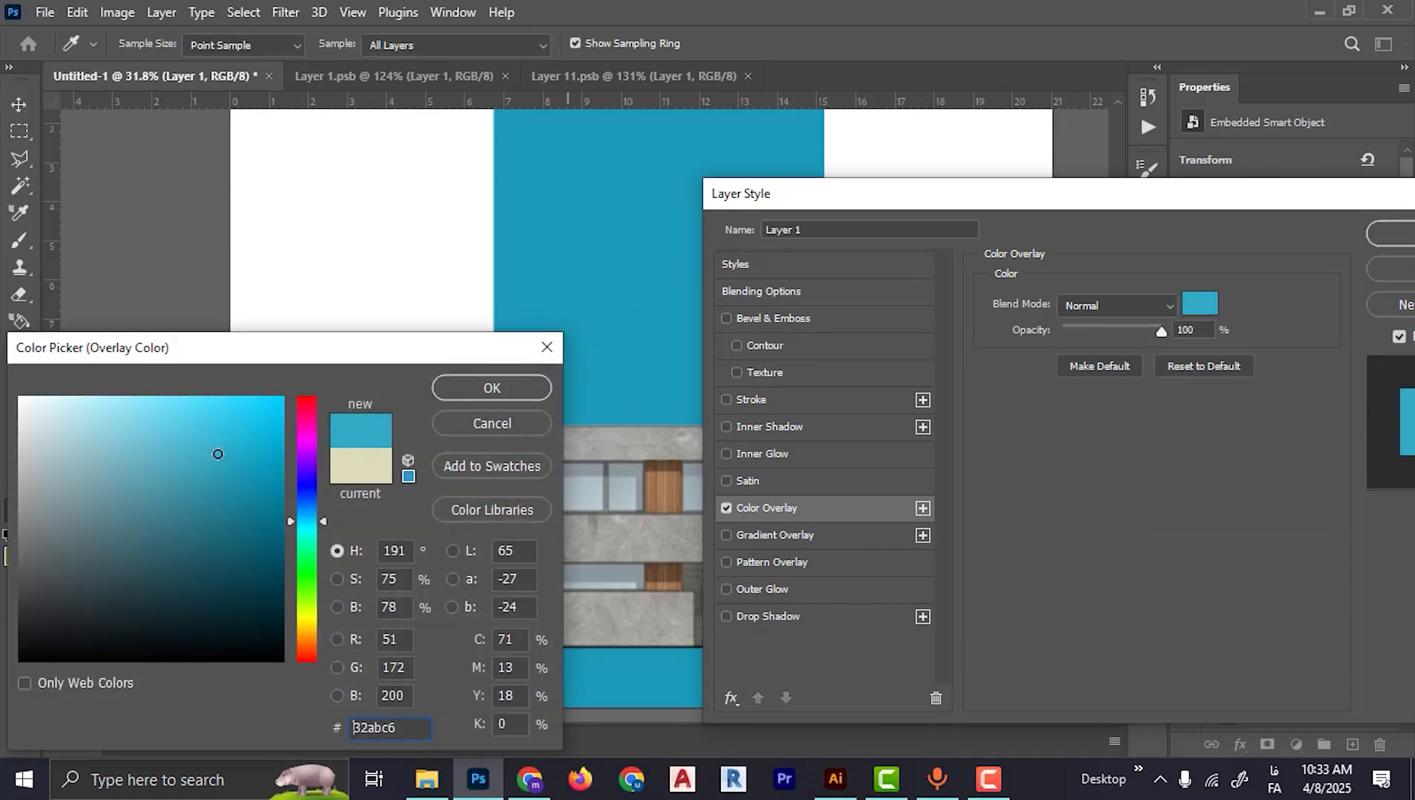
mouse_move(223, 452)
mouse_down()
mouse_move(260, 459)
mouse_move(202, 461)
mouse_up()
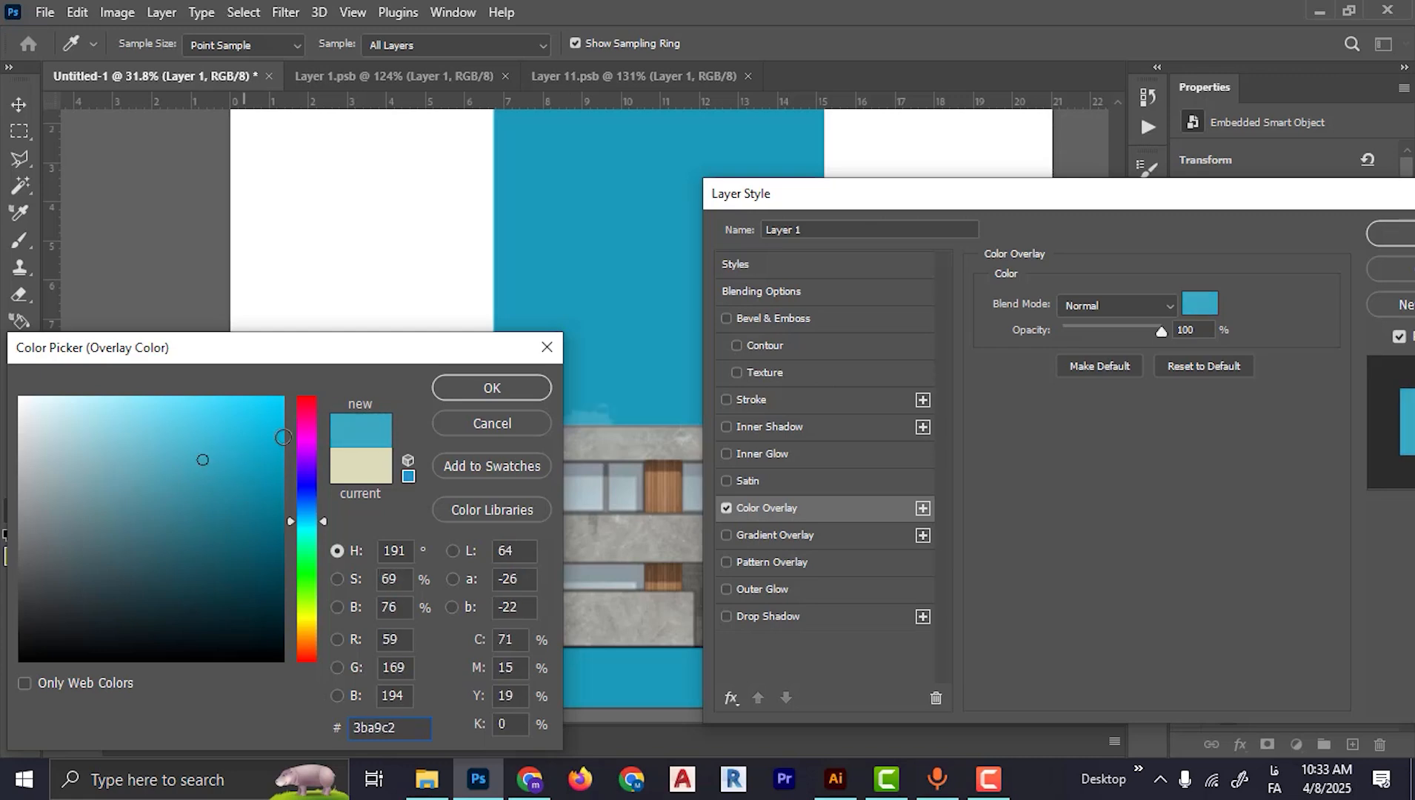
click(492, 392)
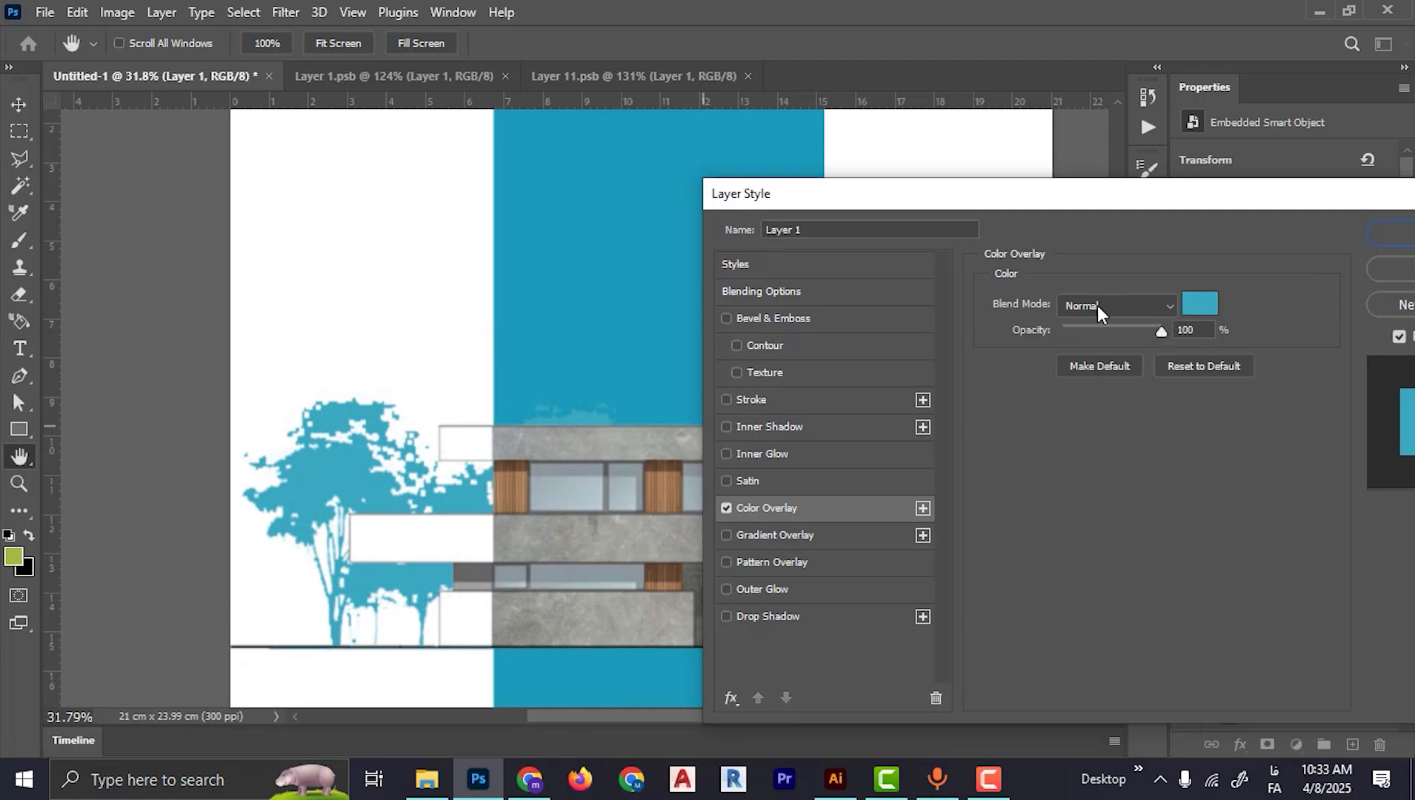
Compare blend modes for the trees' Color Overlay and apply Screen at 77% opacity
click(1074, 305)
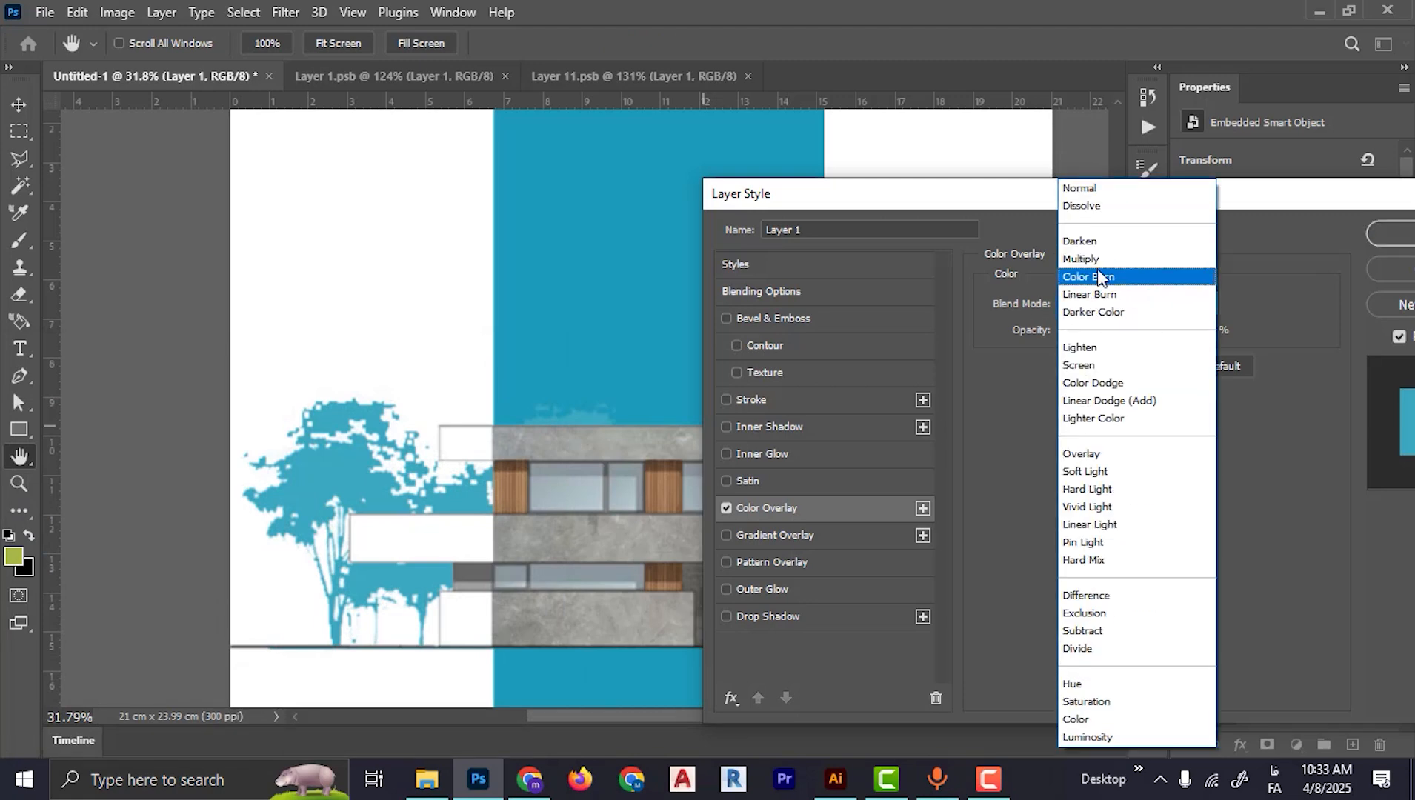
click(1102, 474)
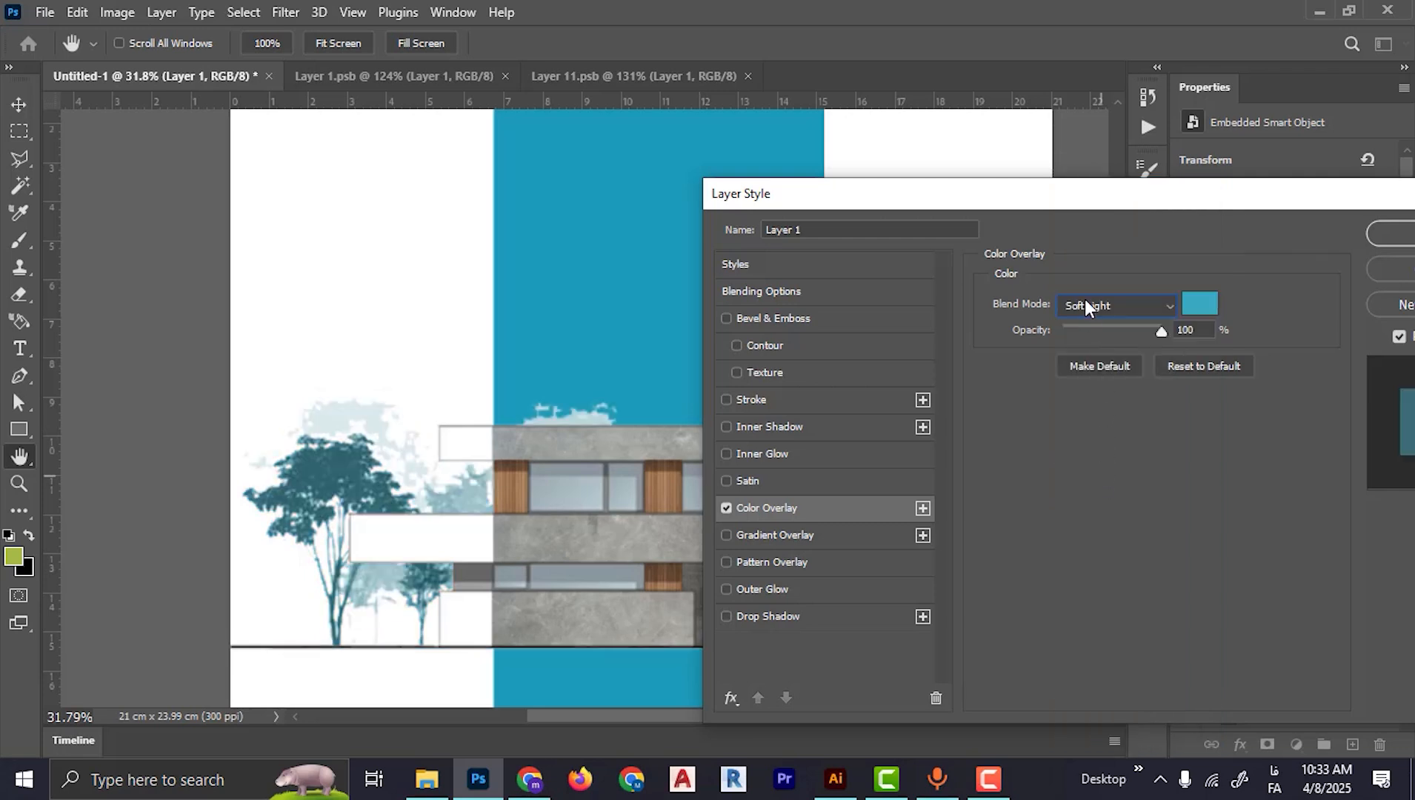
click(1085, 306)
click(1100, 453)
click(1105, 305)
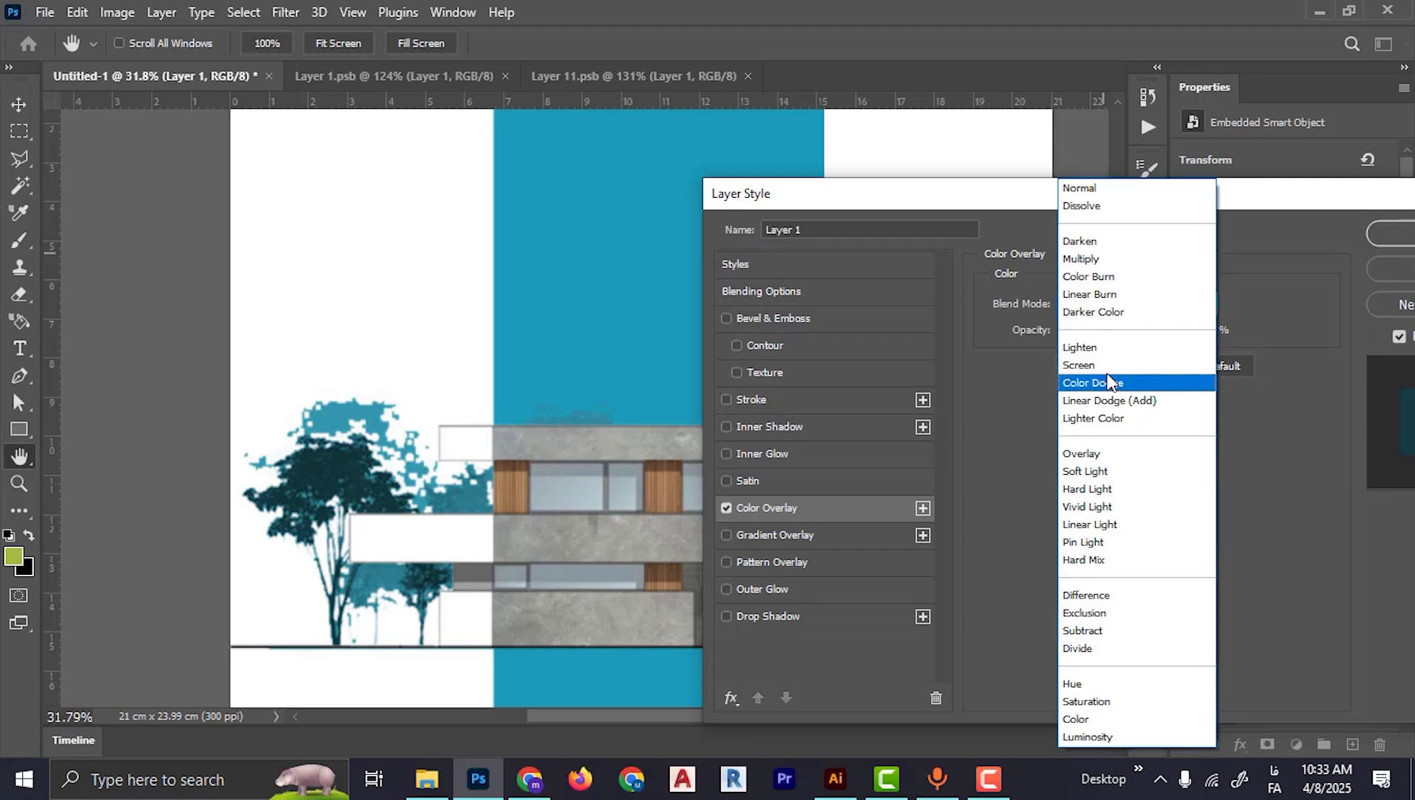
click(1107, 347)
click(1105, 306)
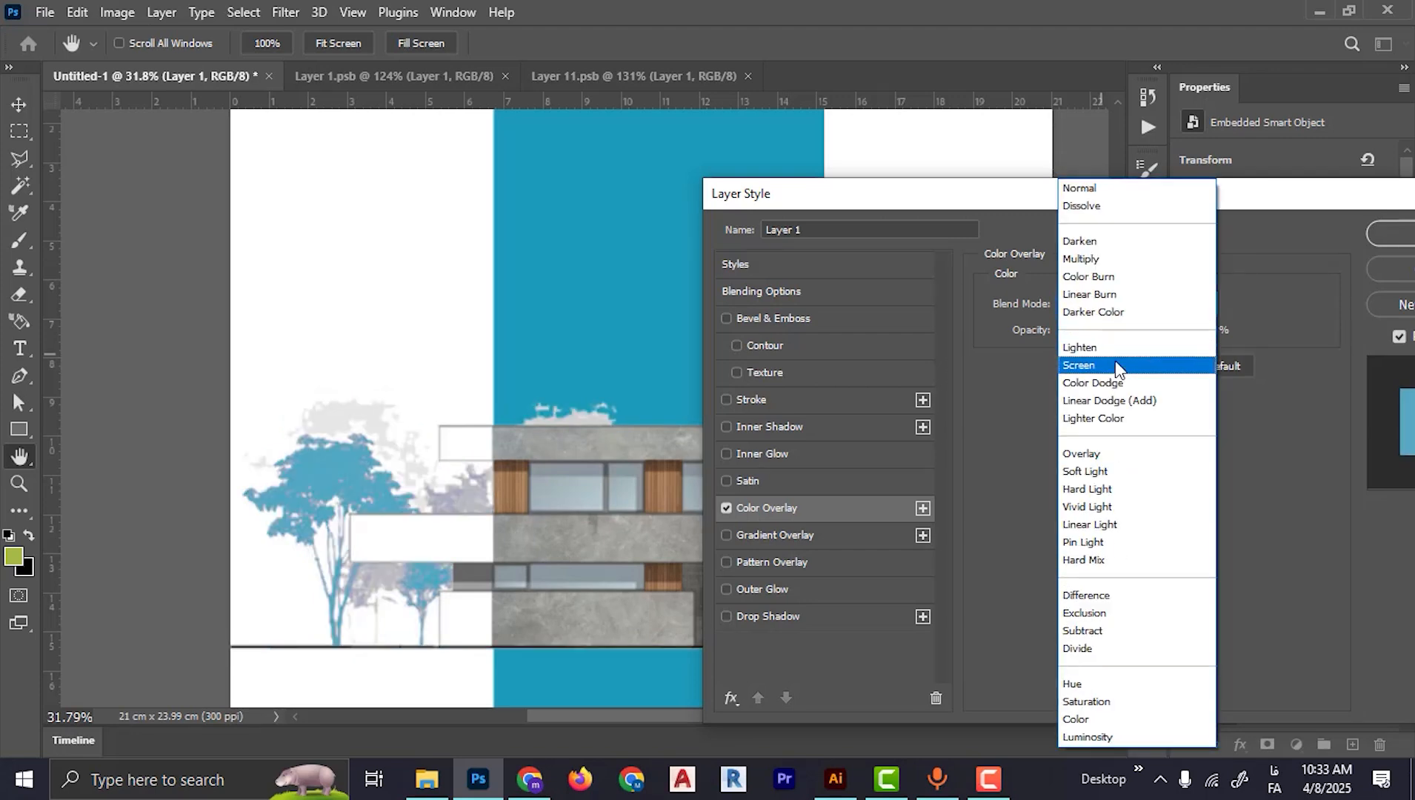
click(1114, 369)
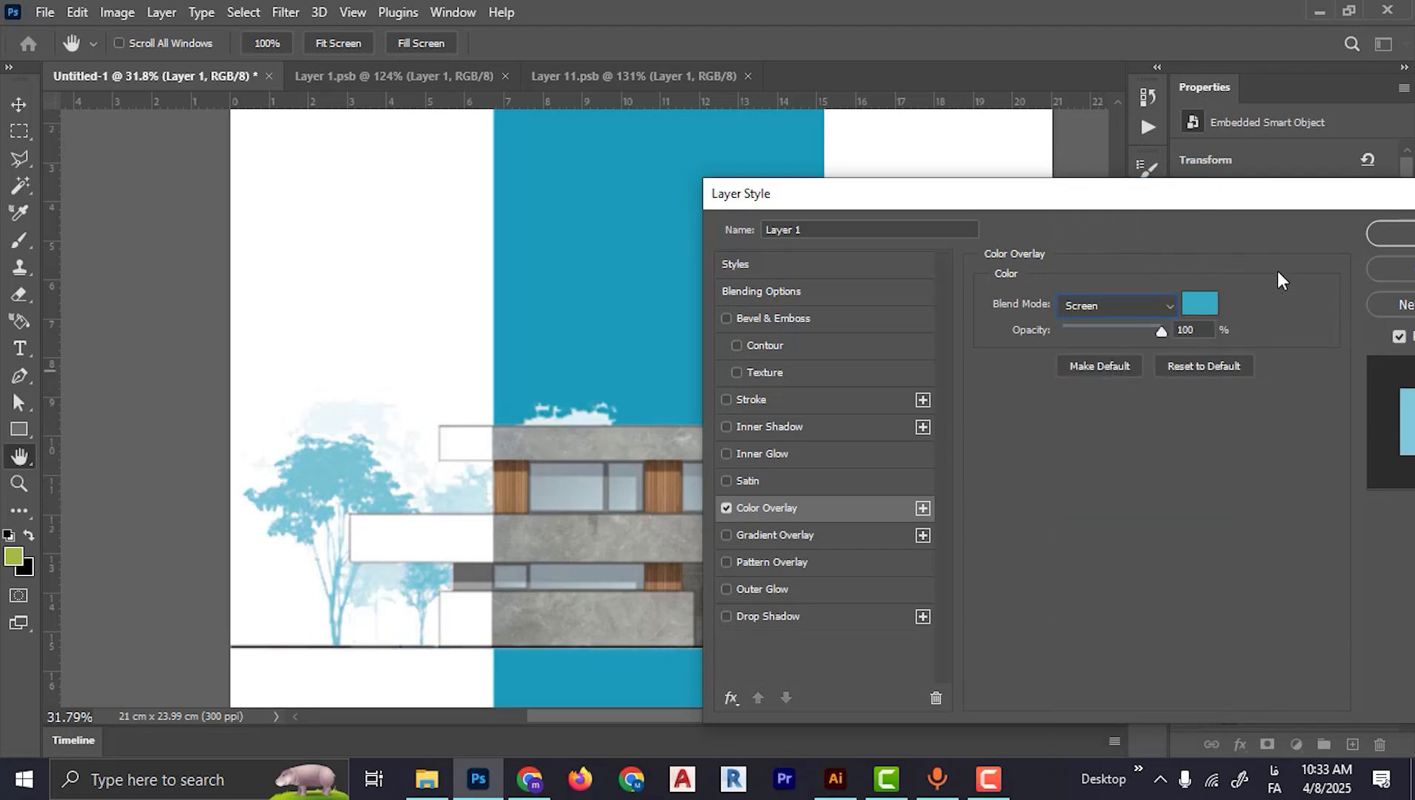
drag(1156, 330, 1139, 332)
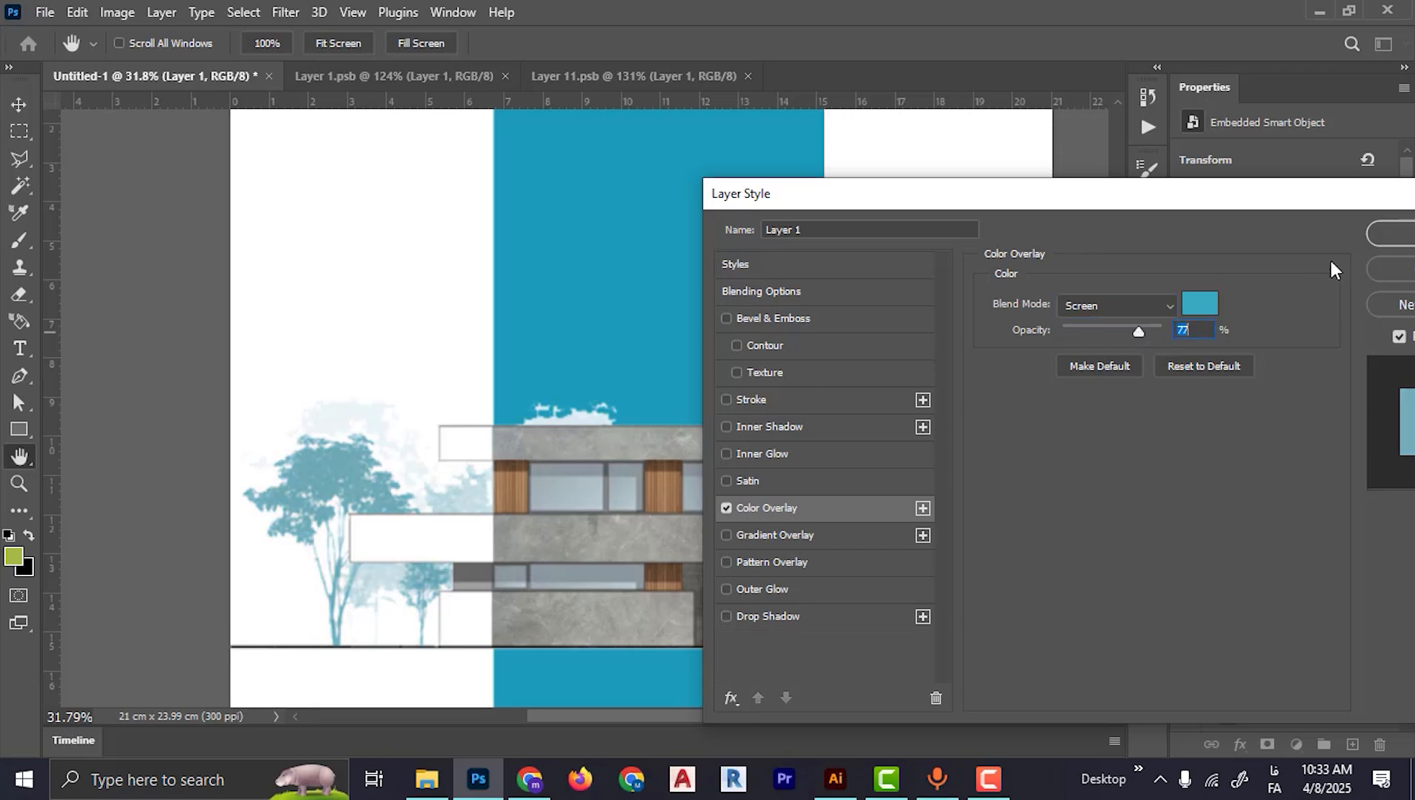
click(1394, 234)
Shift the tinted tree layer slightly to the right behind the building and check its placement
scroll(708, 444, down, 3)
drag(810, 465, 833, 467)
scroll(840, 488, up, 4)
scroll(843, 487, down, 4)
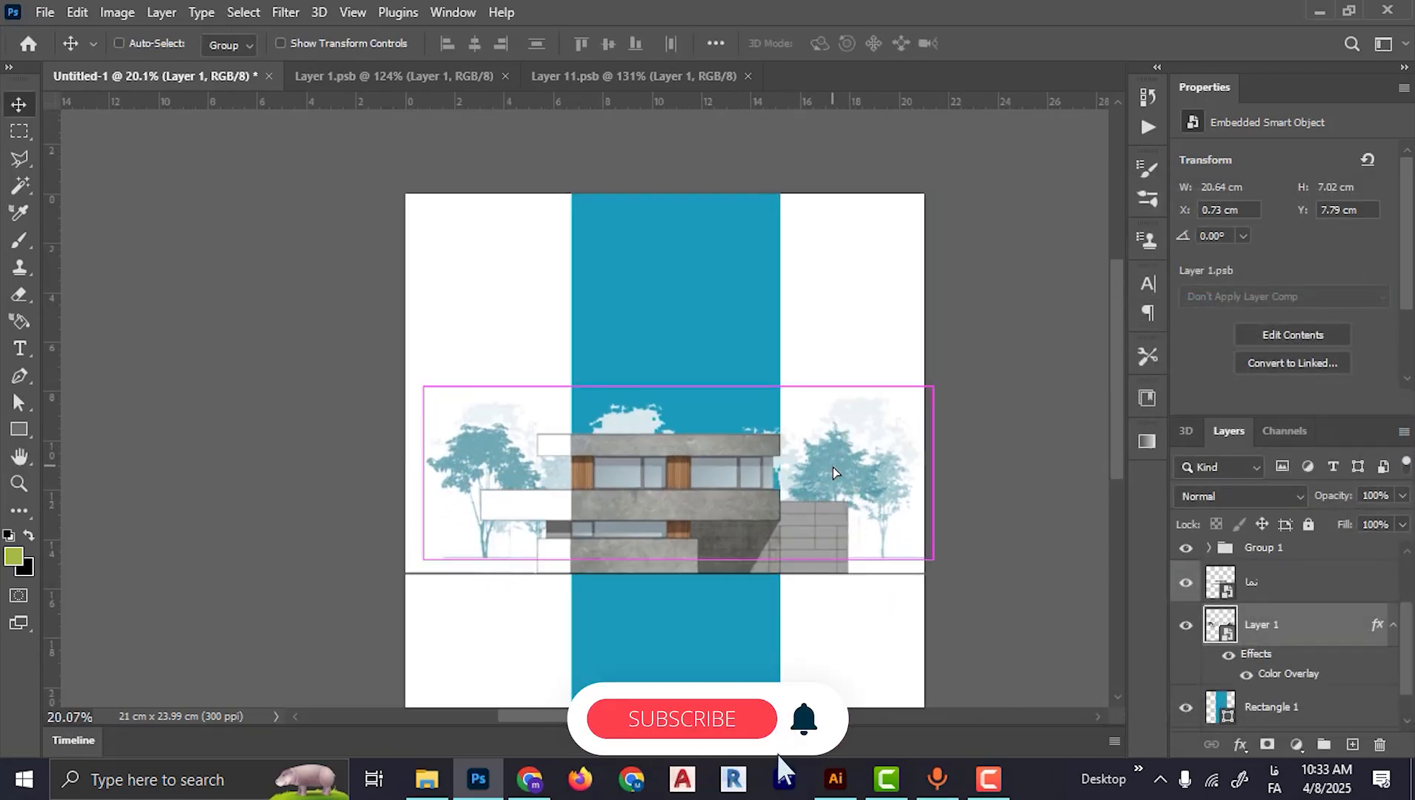
scroll(833, 473, up, 3)
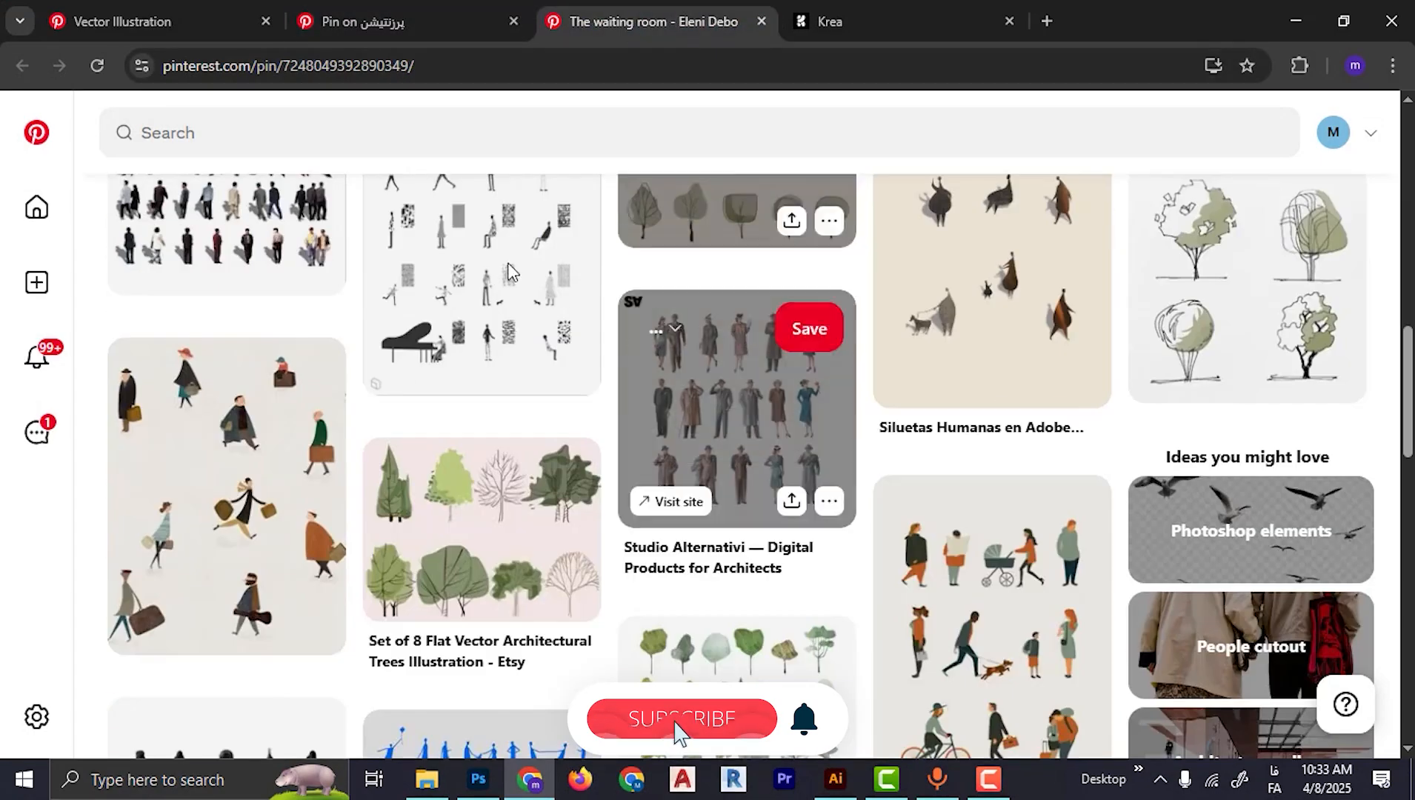
Copy the Vector Illustration people sheet from its Pinterest page and paste it into the facade document in Photoshop
scroll(511, 392, up, 10)
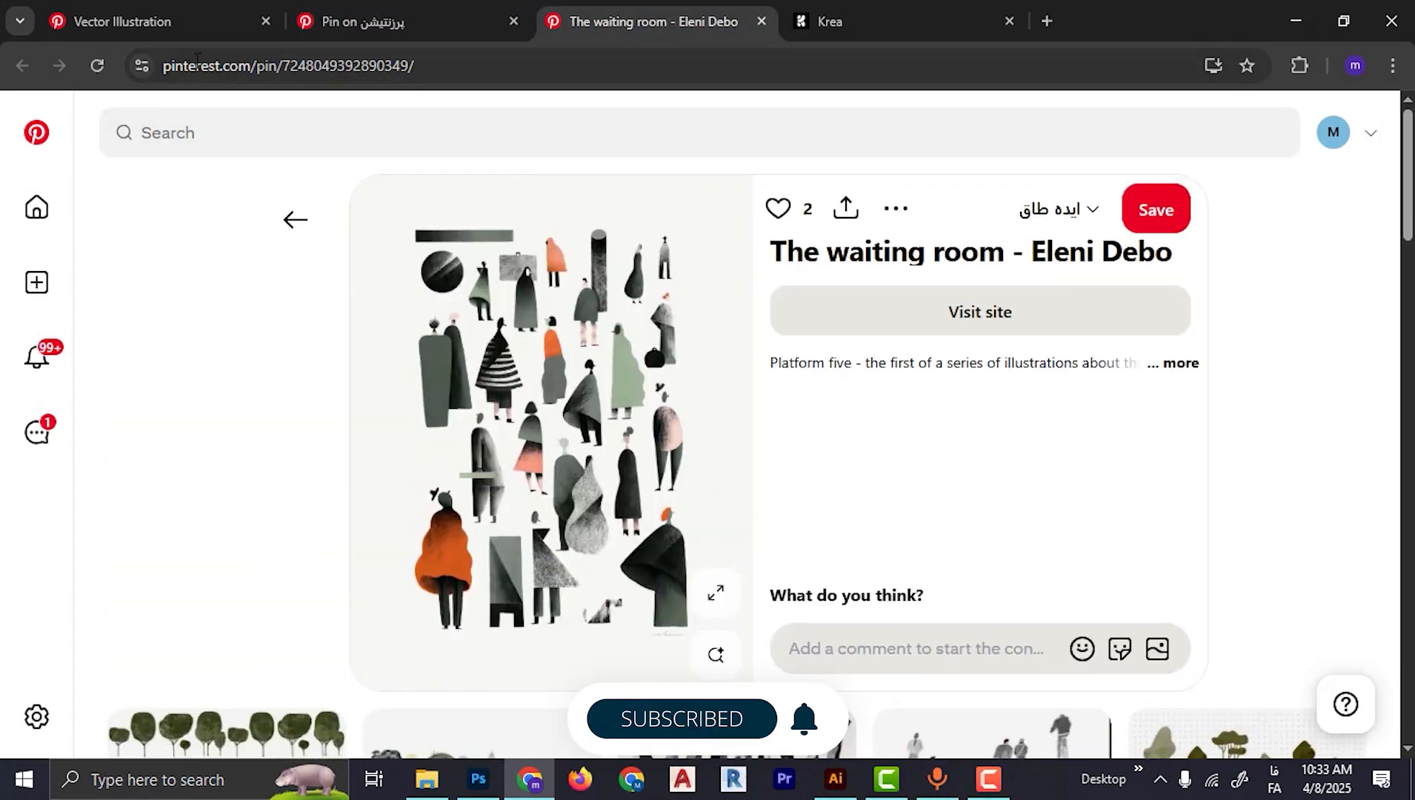
click(170, 22)
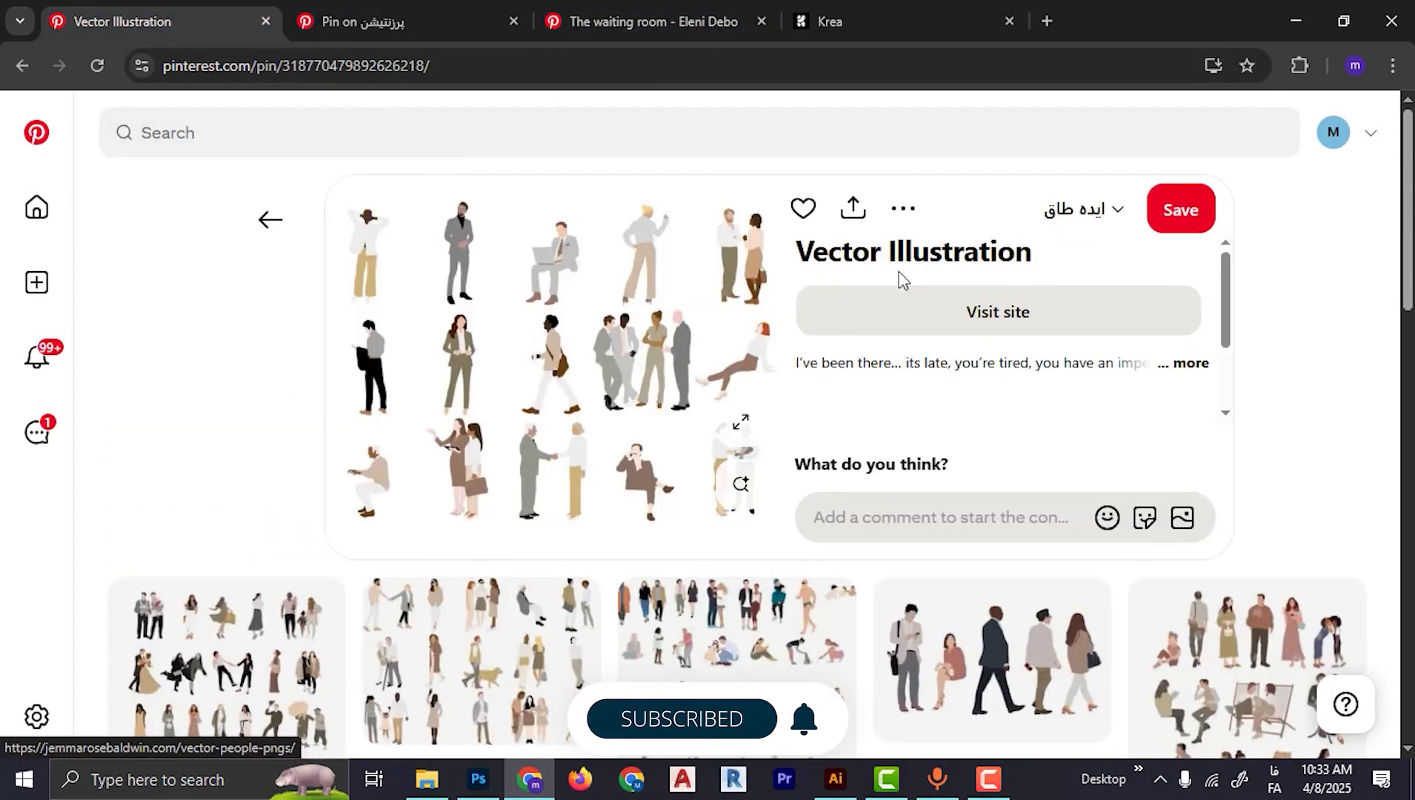
right_click(588, 358)
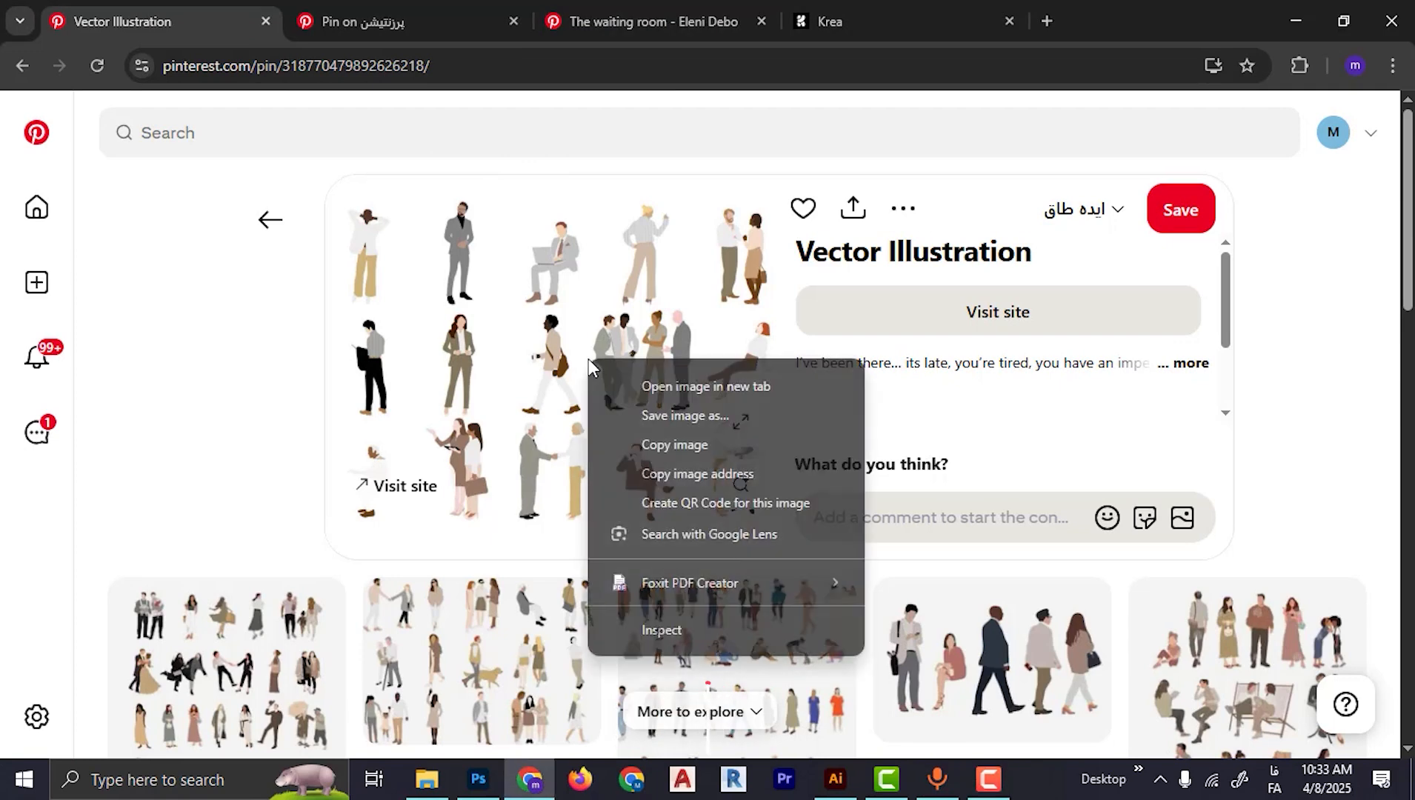
click(668, 445)
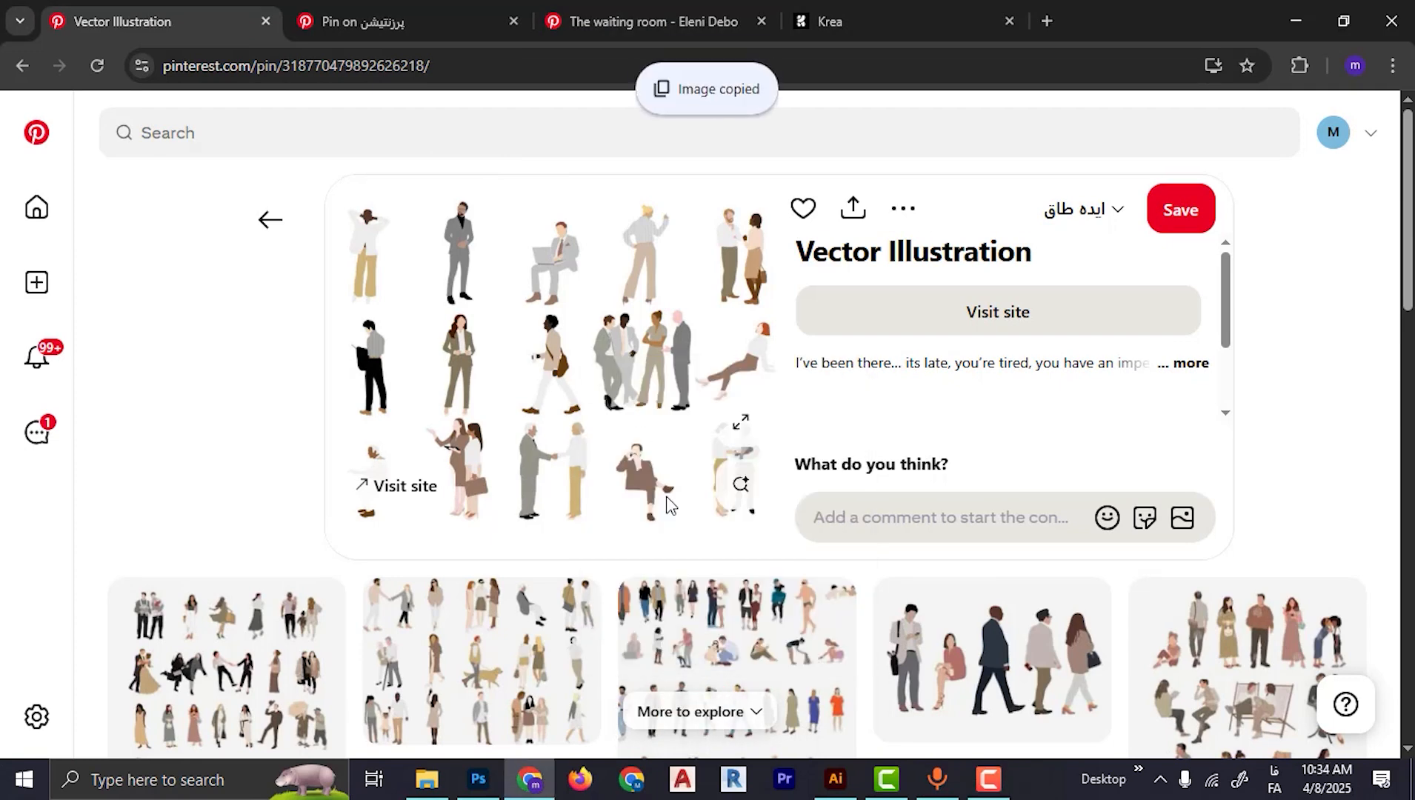
click(477, 785)
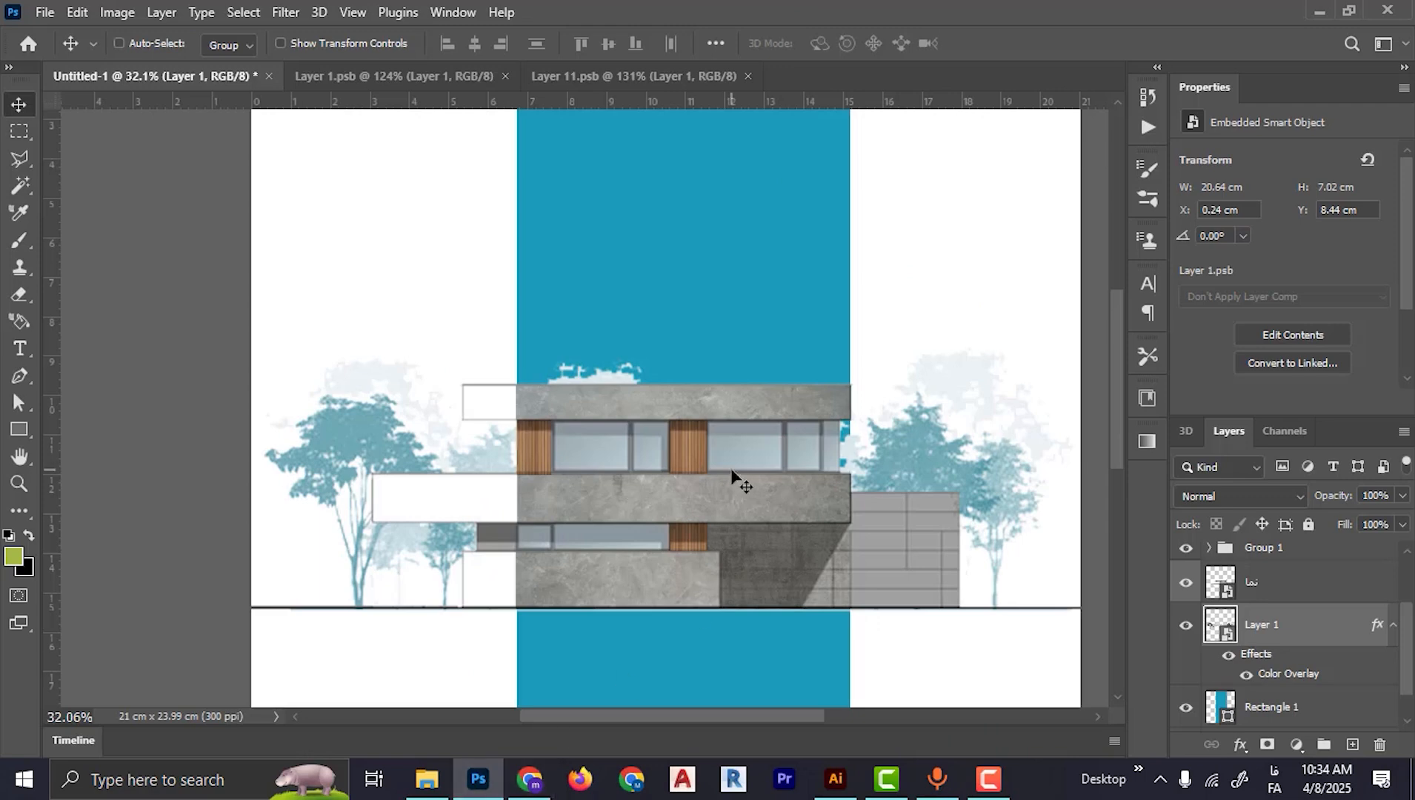
key(ctrl+v)
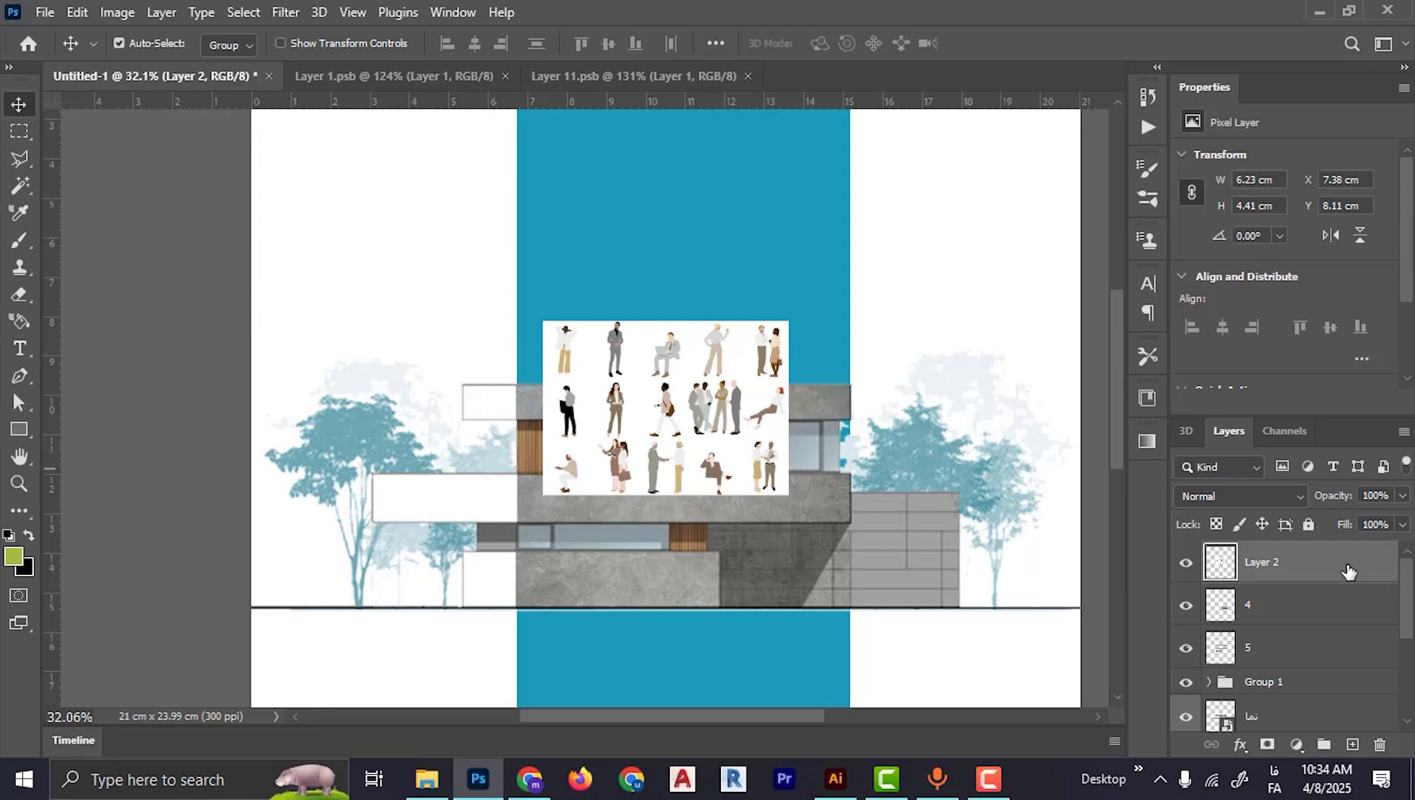
Convert the pasted people sheet to a smart object and open its contents for editing
right_click(1347, 569)
click(1239, 319)
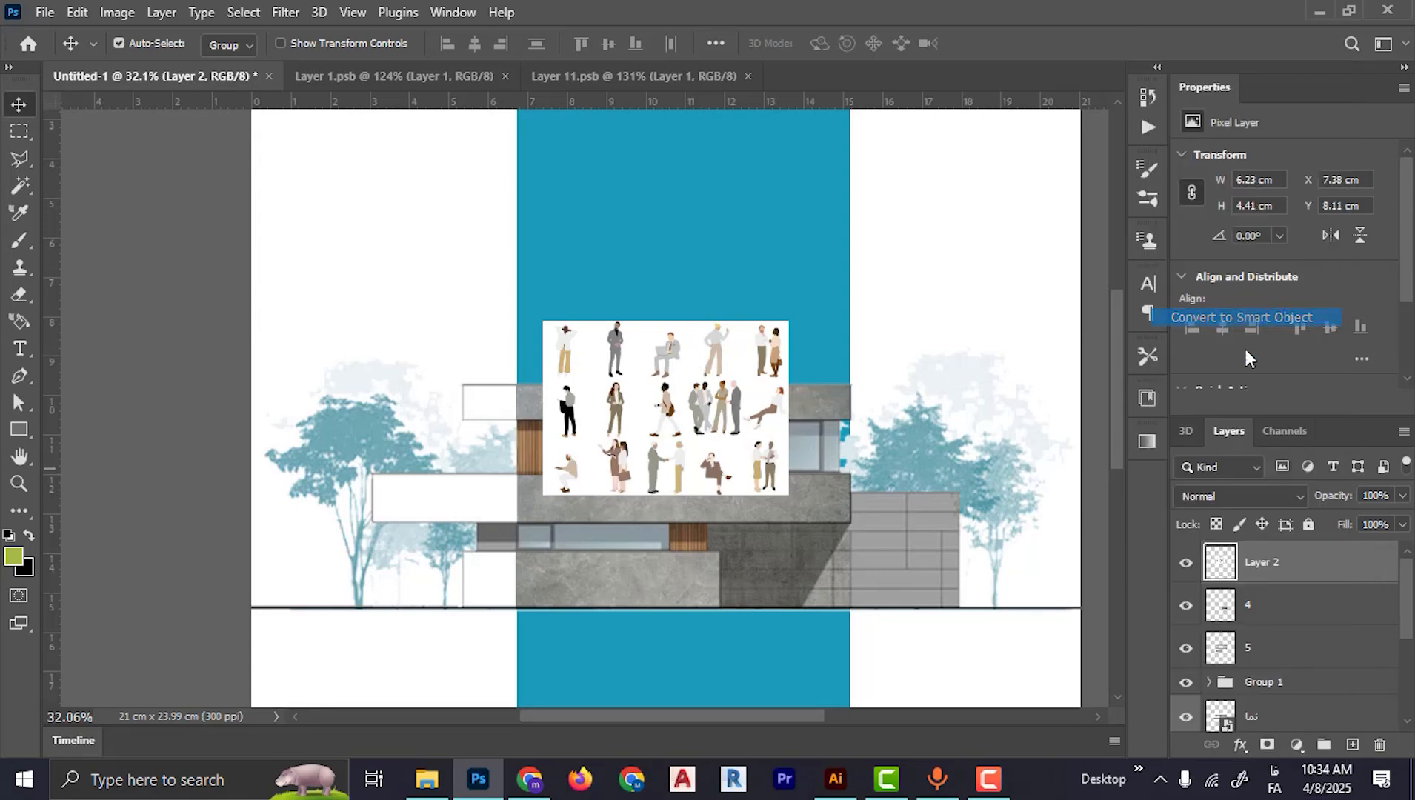
double_click(1221, 569)
scroll(679, 423, down, 1)
drag(679, 423, 667, 483)
scroll(492, 387, up, 4)
drag(569, 395, 588, 410)
scroll(798, 397, down, 2)
mouse_move(835, 401)
mouse_down()
mouse_move(771, 395)
mouse_move(763, 370)
mouse_up()
scroll(762, 400, down, 3)
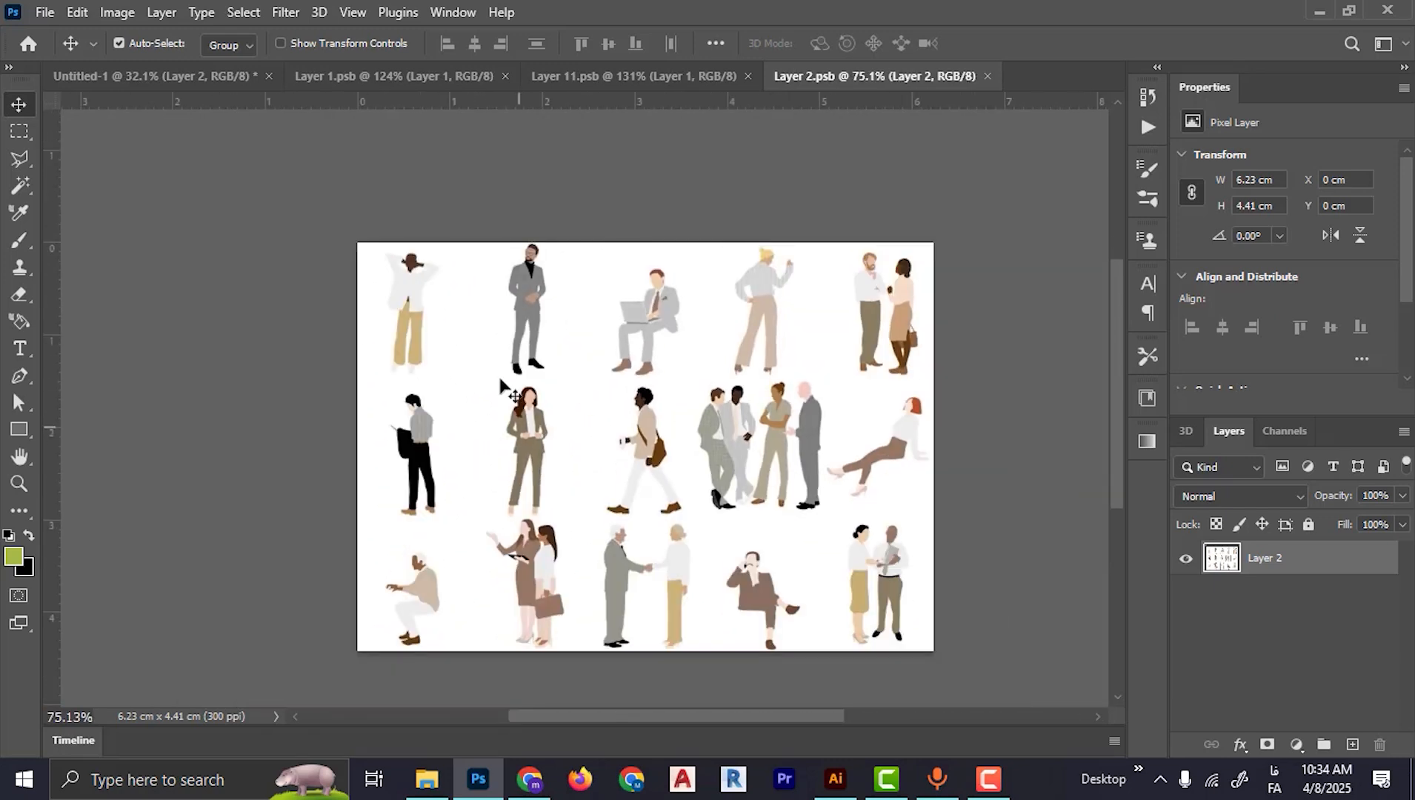
Isolate the walking man with the shoulder bag by deleting everything outside a rectangular selection around him
scroll(762, 475, up, 1)
click(18, 135)
scroll(575, 404, up, 5)
mouse_move(603, 348)
mouse_down()
mouse_move(769, 536)
mouse_move(769, 592)
mouse_up()
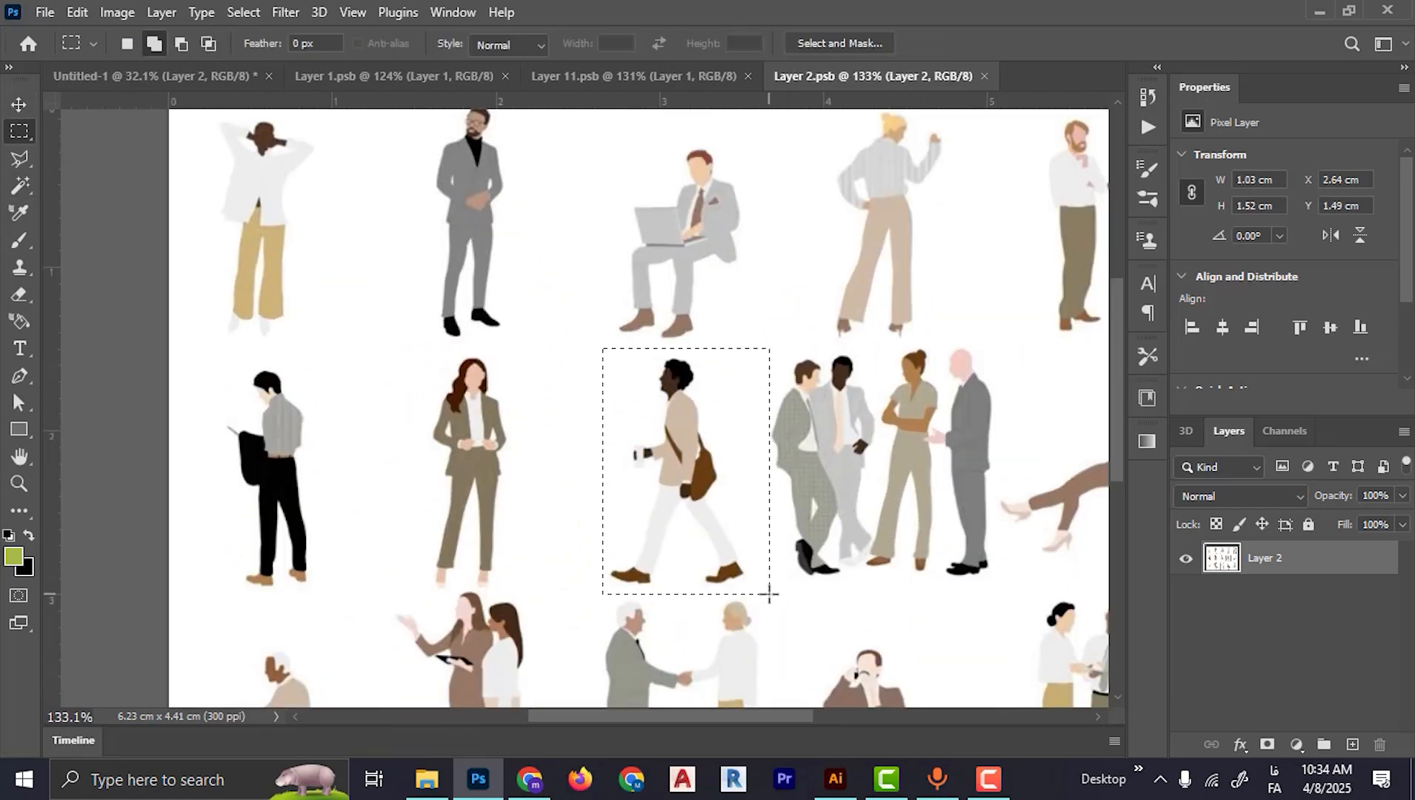
key(ctrl+shift+i)
key(Delete)
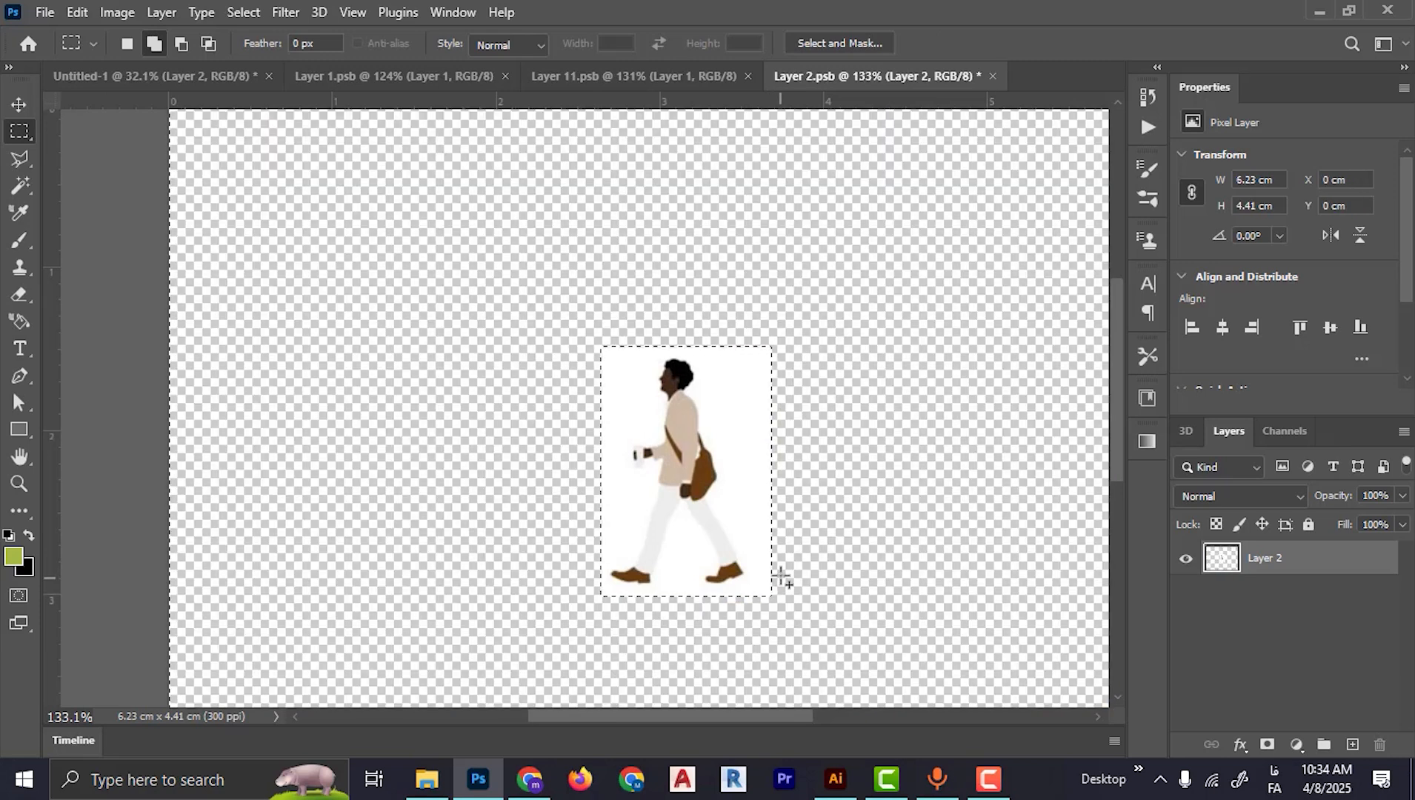
key(ctrl+d)
Remove the white background around the walking man with the Magic Wand, save the smart object, and return to the facade document
scroll(717, 449, up, 4)
key(w)
click(738, 436)
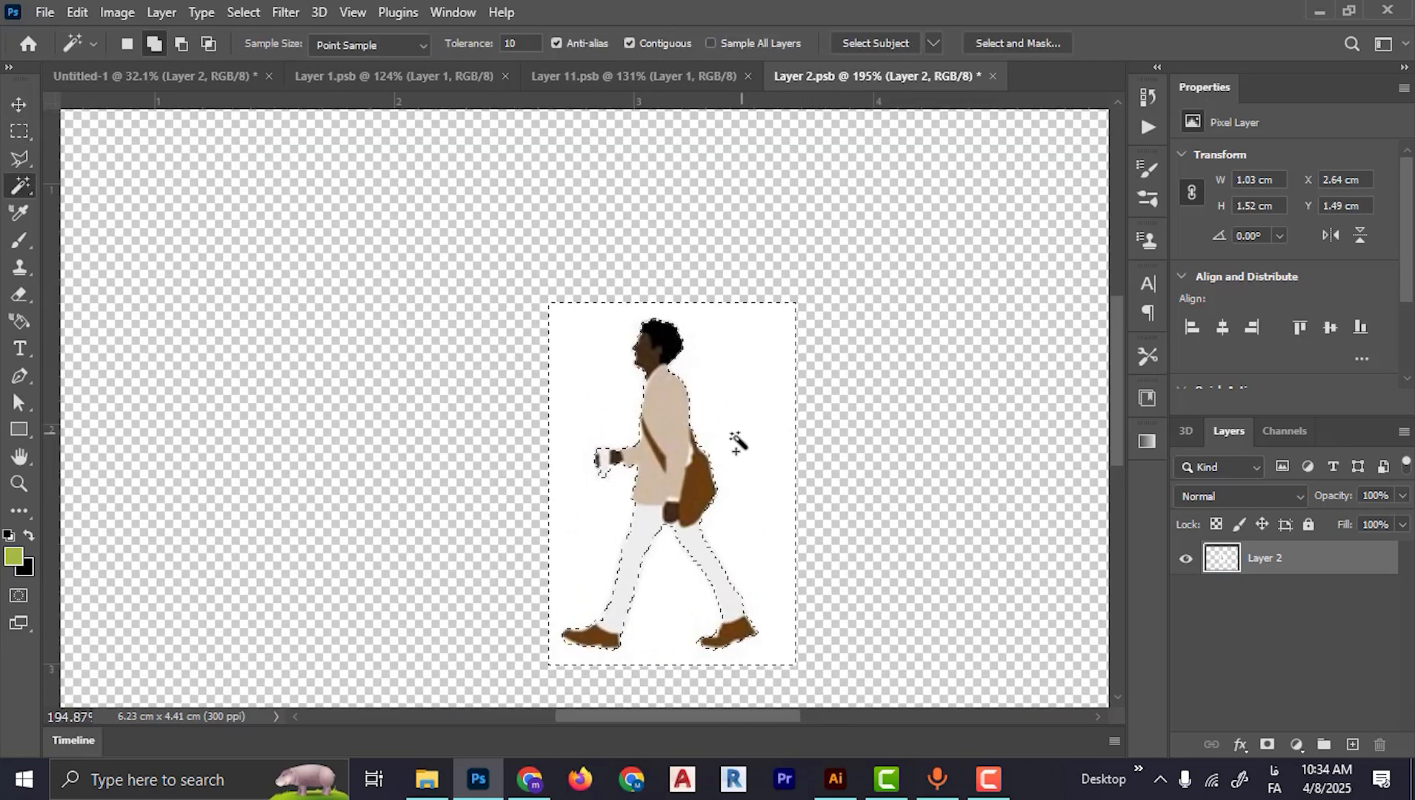
scroll(734, 442, up, 2)
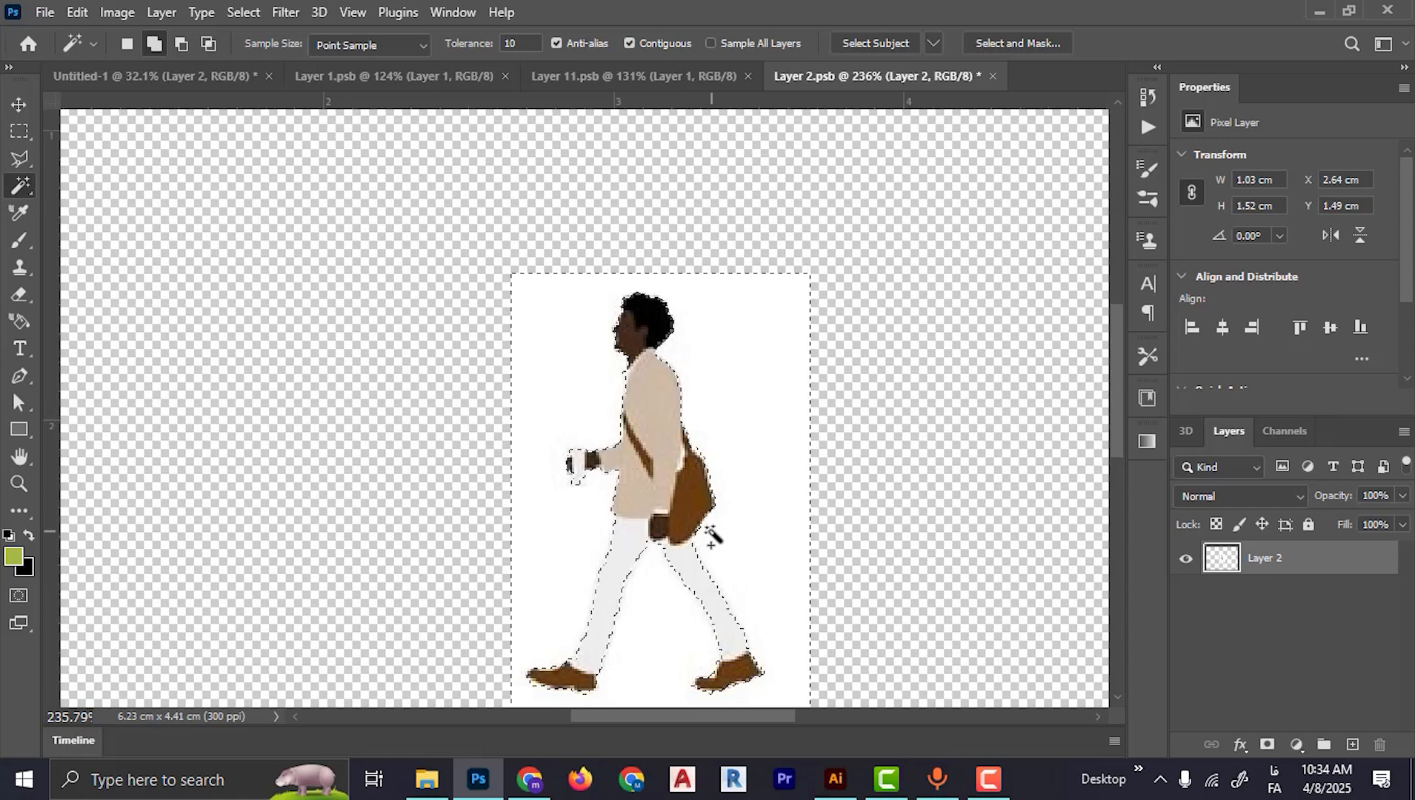
key(Delete)
scroll(711, 535, down, 2)
key(ctrl+d)
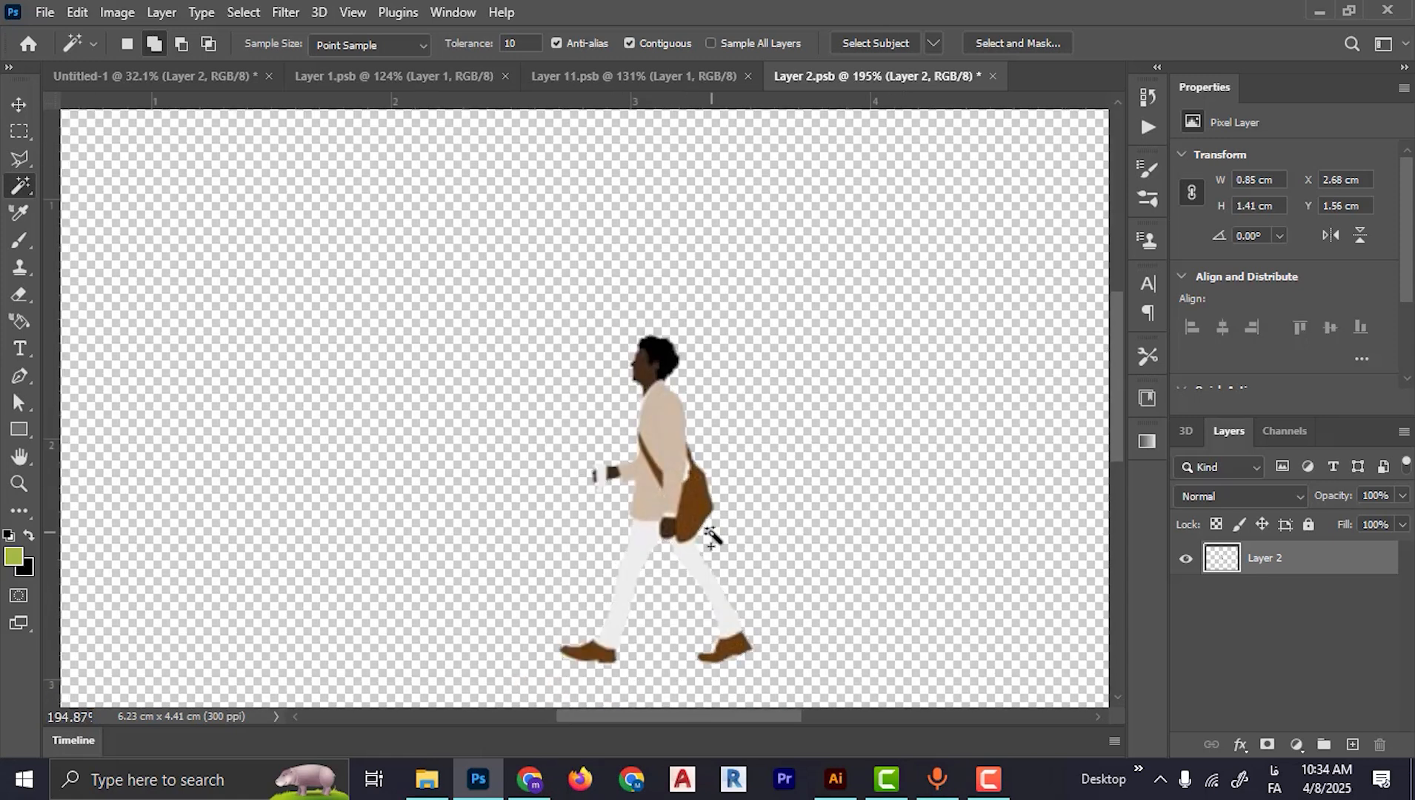
key(ctrl+s)
click(155, 76)
key(v)
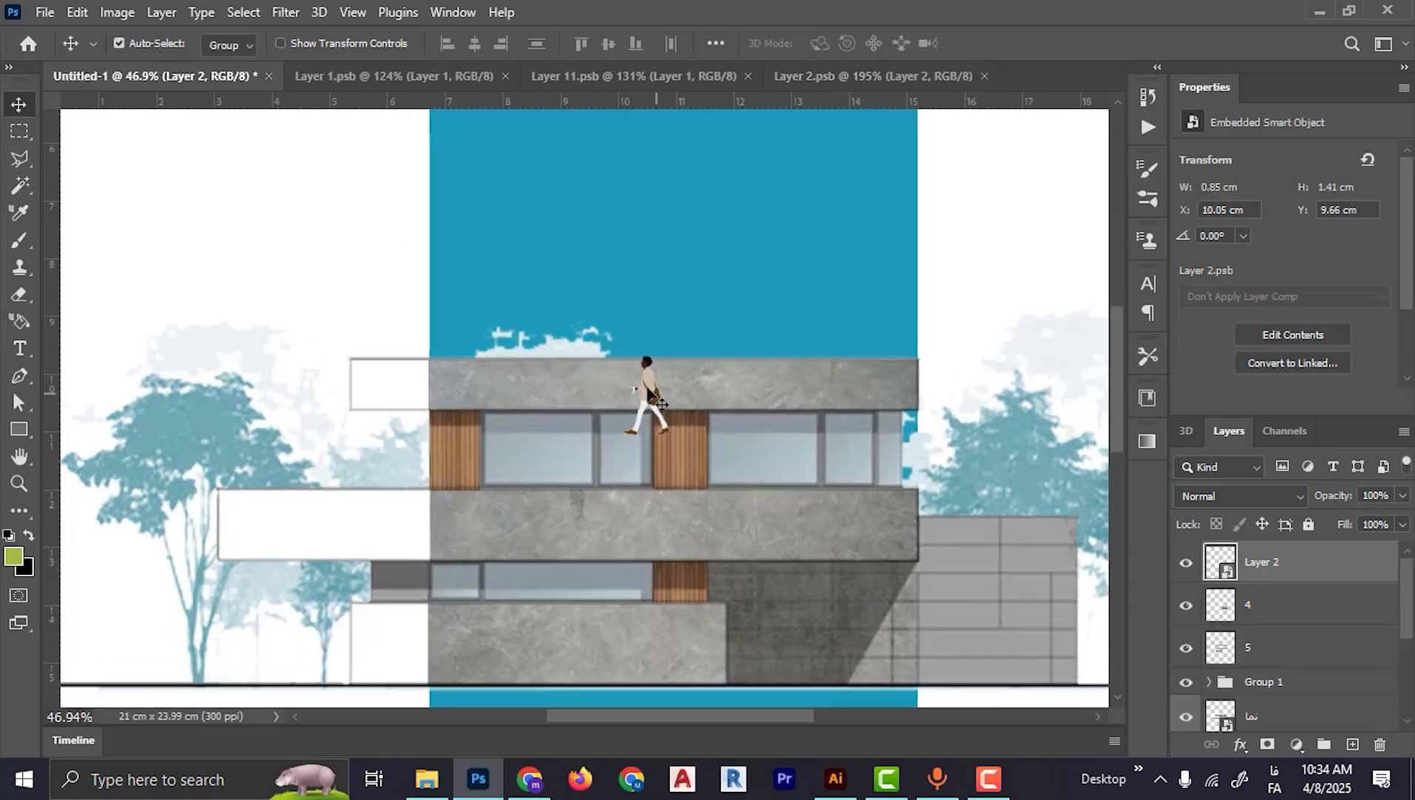
Place the walking man in the shaded area below the concrete overhang and enlarge him to about 1.02 by 1.68 cm
drag(649, 390, 762, 549)
scroll(810, 661, up, 1)
scroll(810, 661, up, 2)
key(ctrl+t)
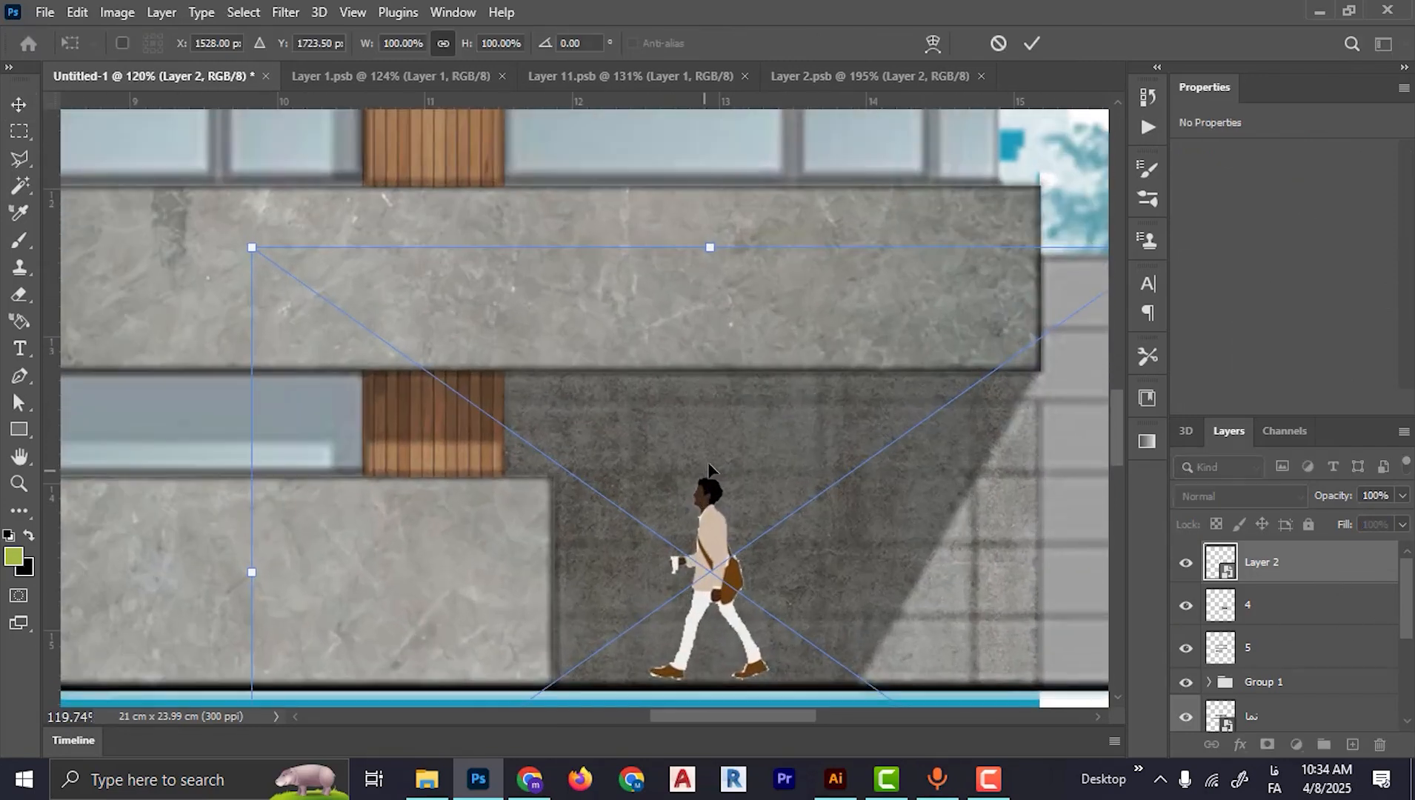
scroll(720, 389, down, 1)
drag(713, 327, 710, 248)
key(Return)
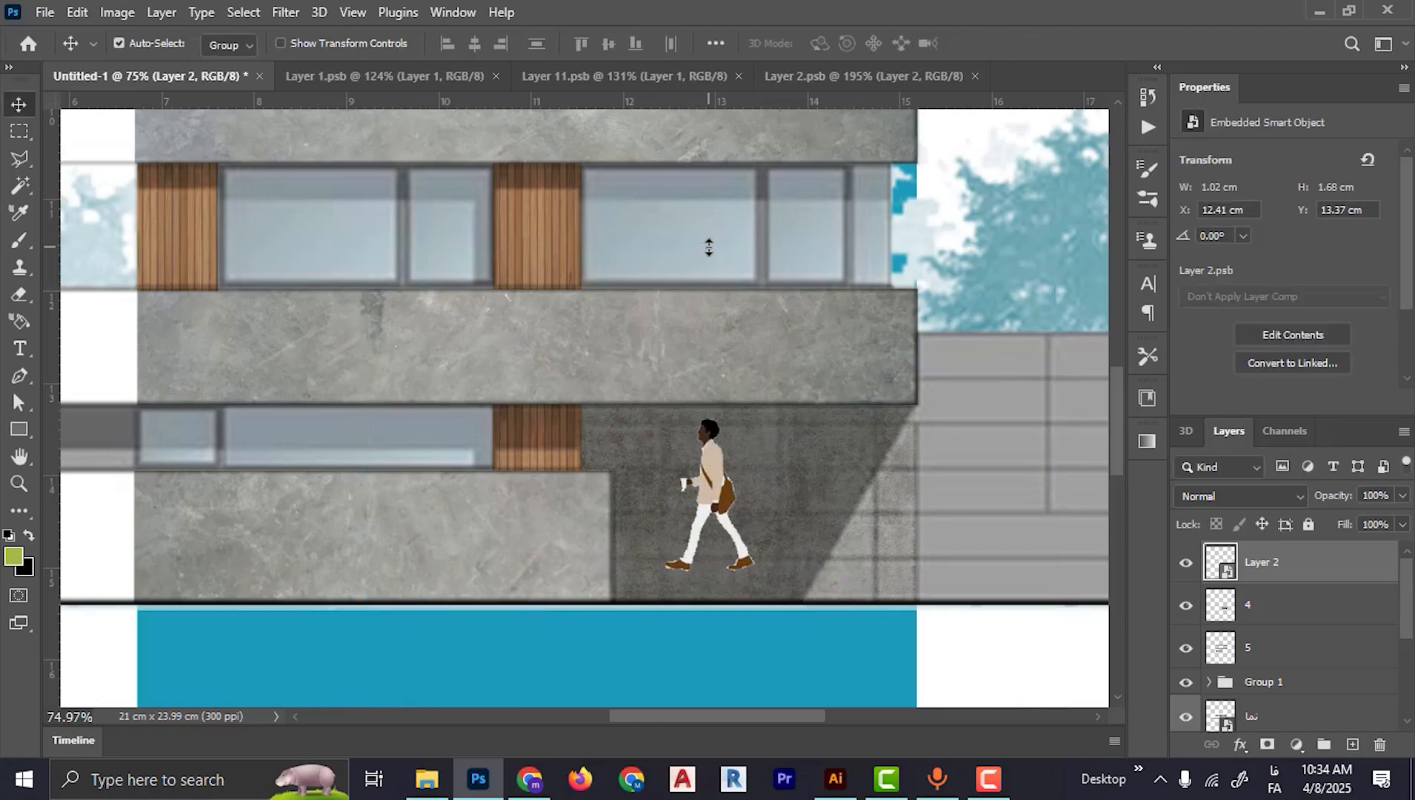
Lower the walking man slightly toward the ground line and check his placement
scroll(744, 467, up, 4)
mouse_move(703, 505)
mouse_down()
mouse_move(703, 535)
mouse_move(724, 497)
mouse_up()
scroll(704, 530, down, 5)
scroll(724, 497, up, 2)
scroll(703, 471, down, 1)
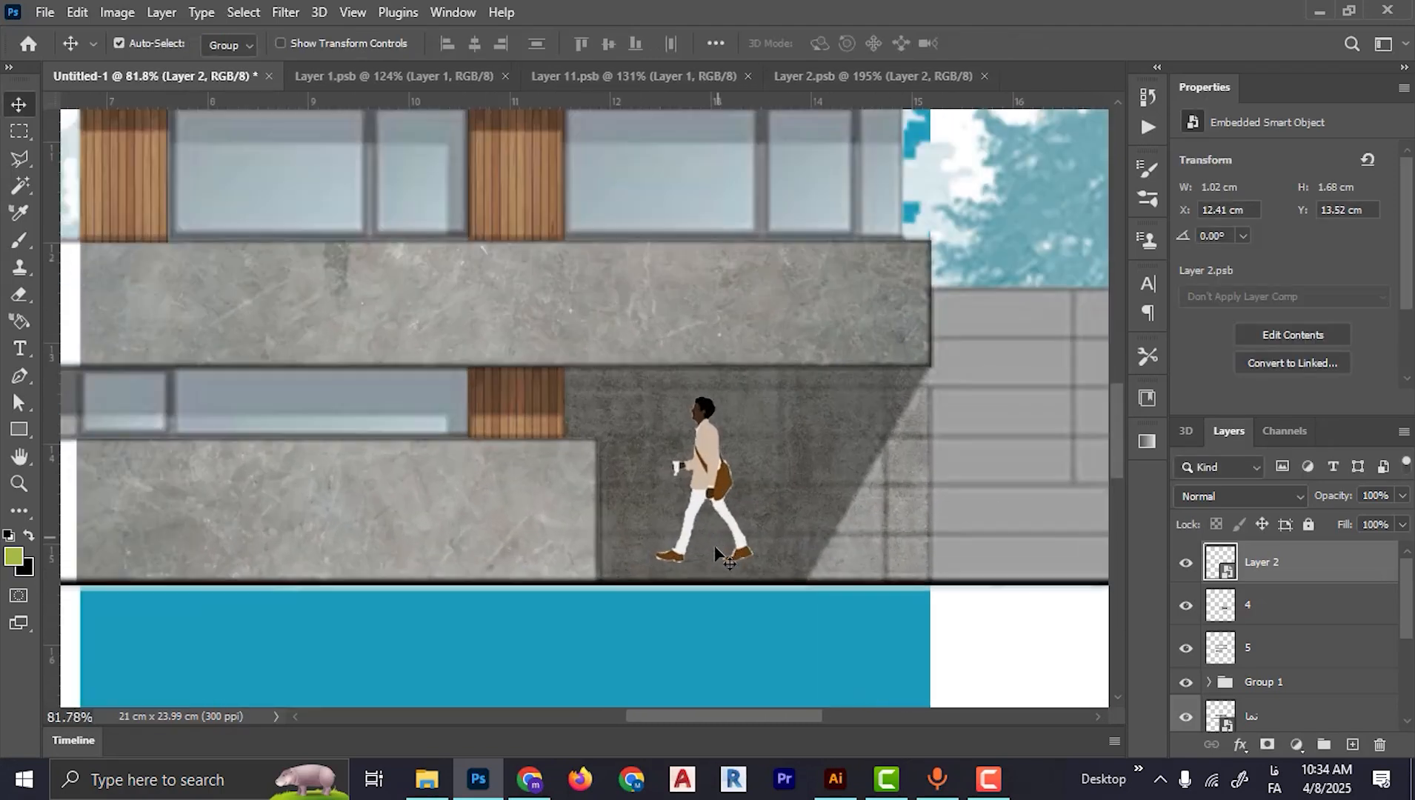
Enlarge the walking man to about 1.08 by 1.78 cm so his feet reach the ground line
scroll(702, 471, up, 2)
key(ctrl+t)
scroll(730, 557, down, 3)
scroll(730, 558, down, 5)
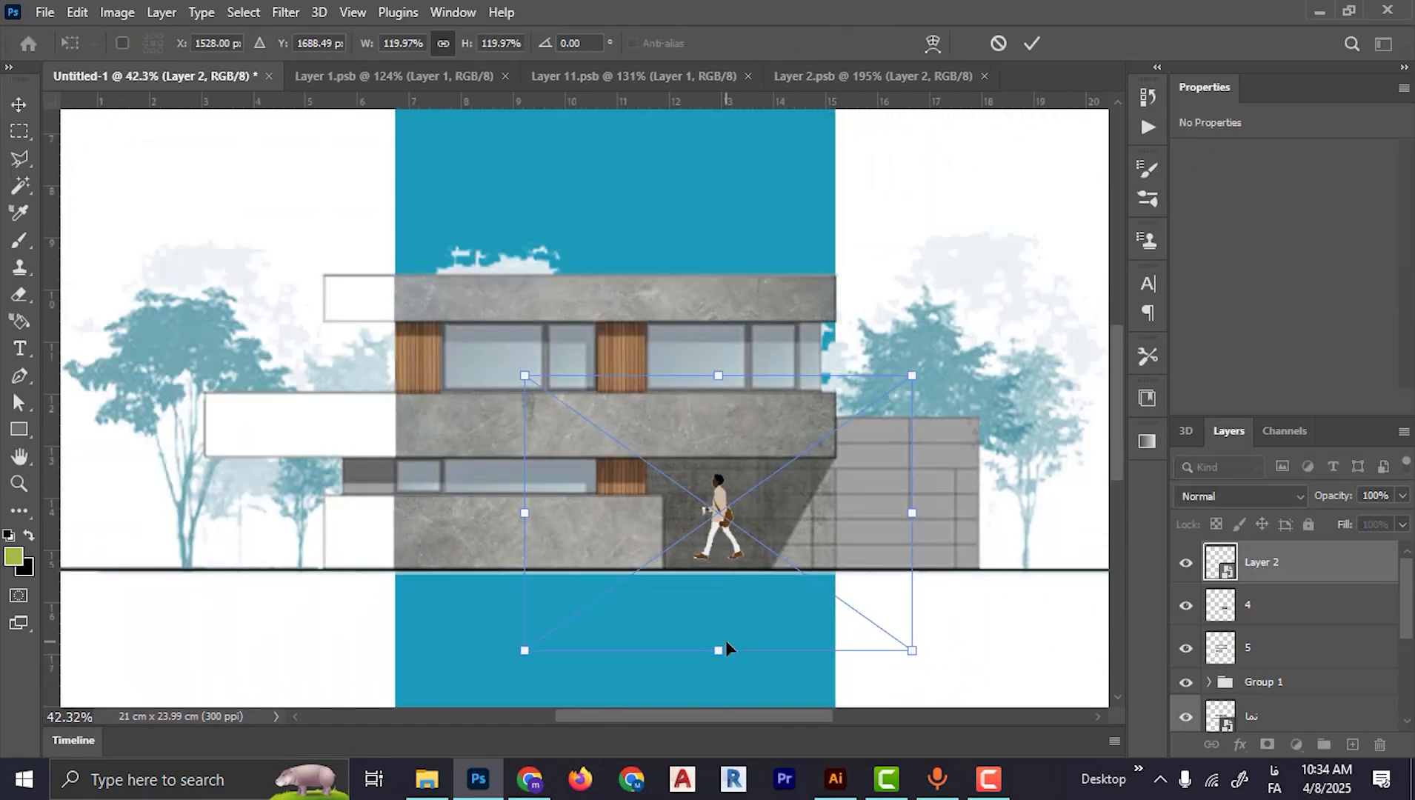
drag(721, 649, 720, 667)
key(Return)
scroll(737, 437, down, 2)
drag(738, 437, 712, 471)
scroll(712, 470, down, 2)
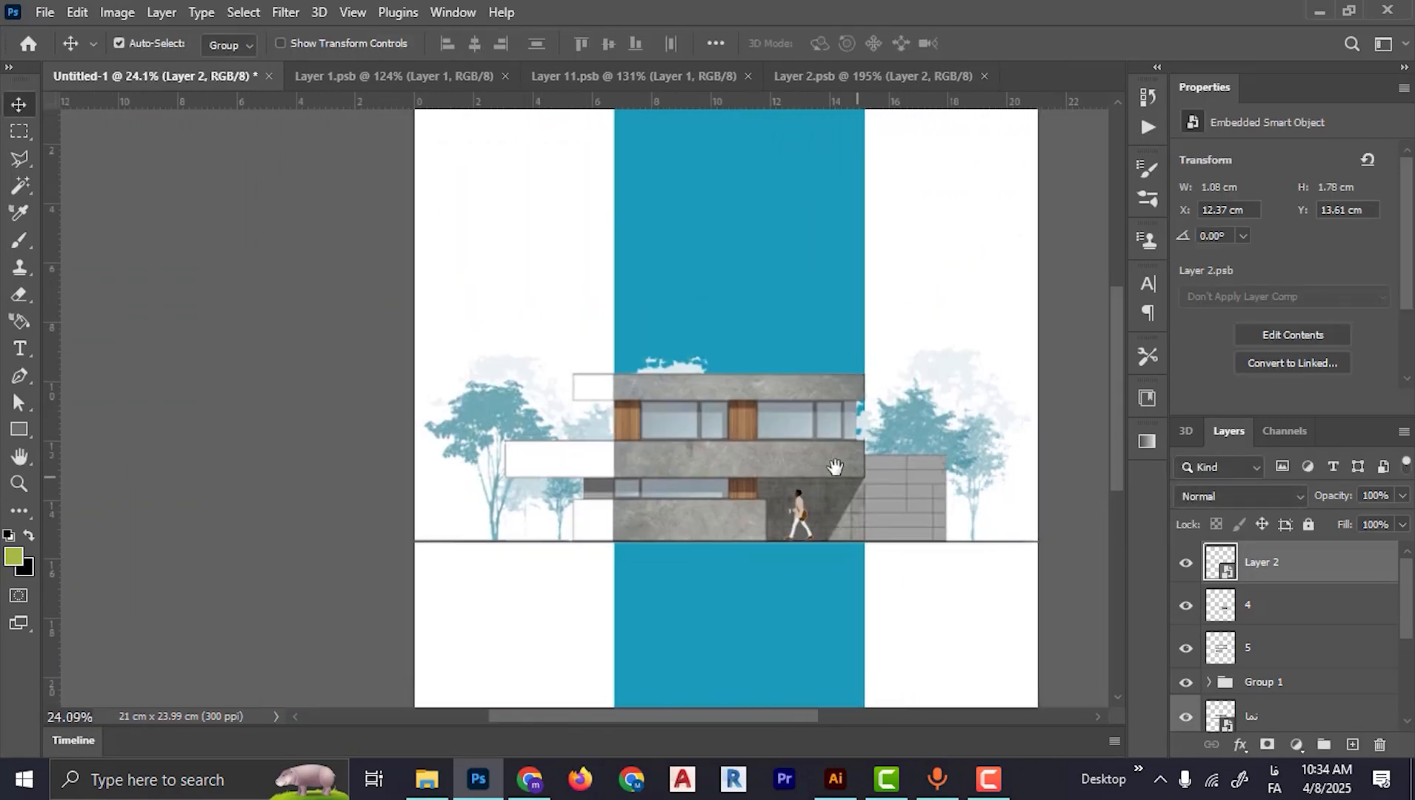
Copy the same people sheet from Pinterest again and paste it into the Photoshop facade document as a second layer
click(535, 783)
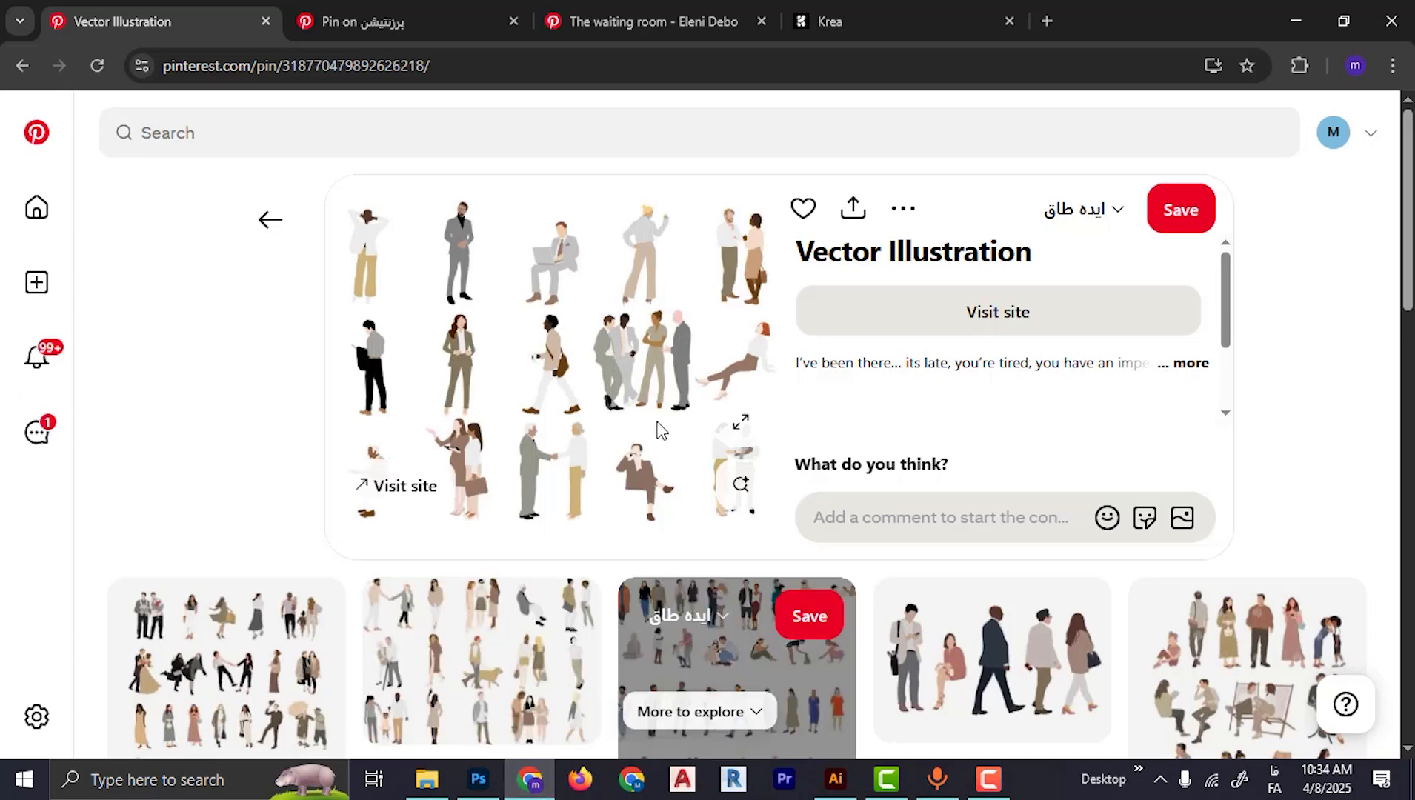
right_click(629, 384)
click(722, 469)
key(alt+Tab)
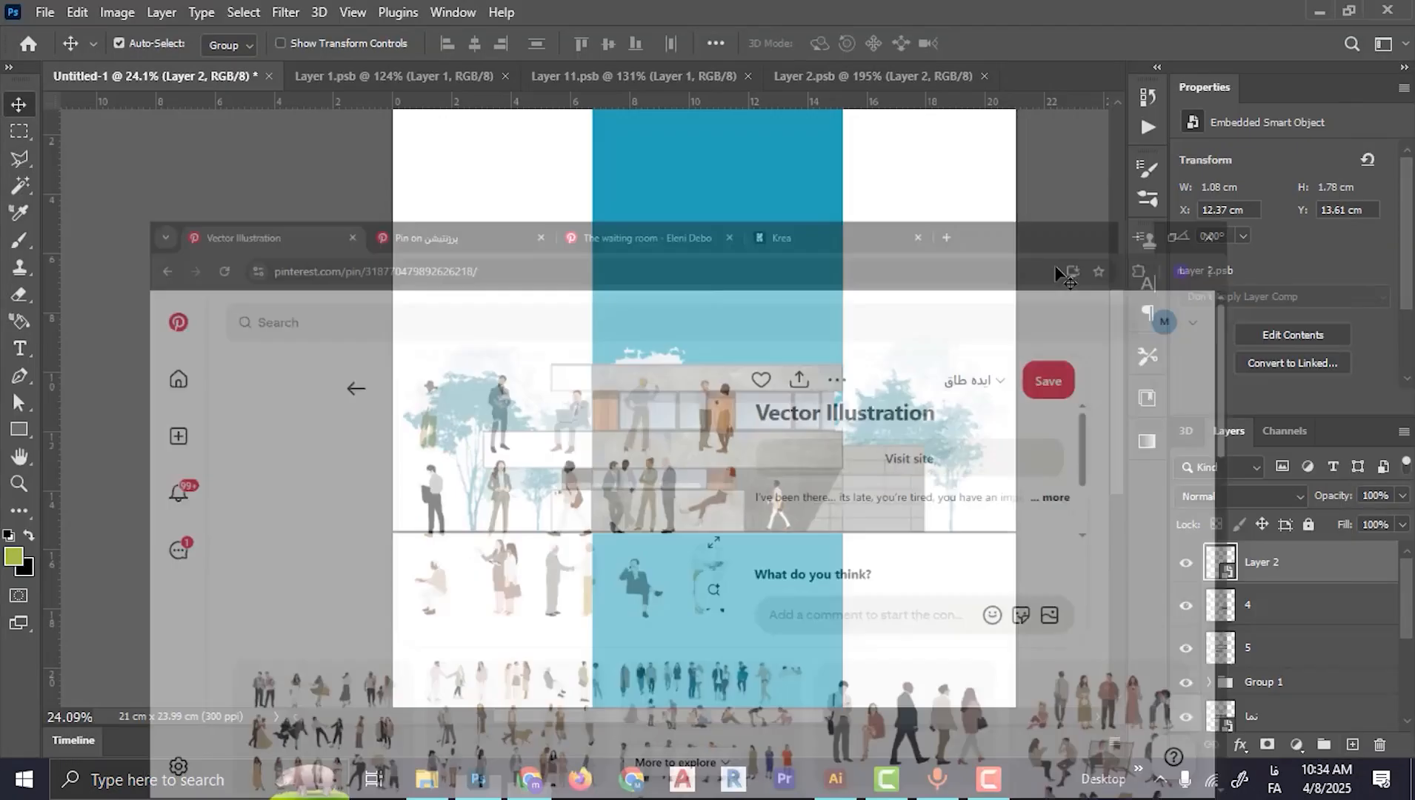
key(ctrl+v)
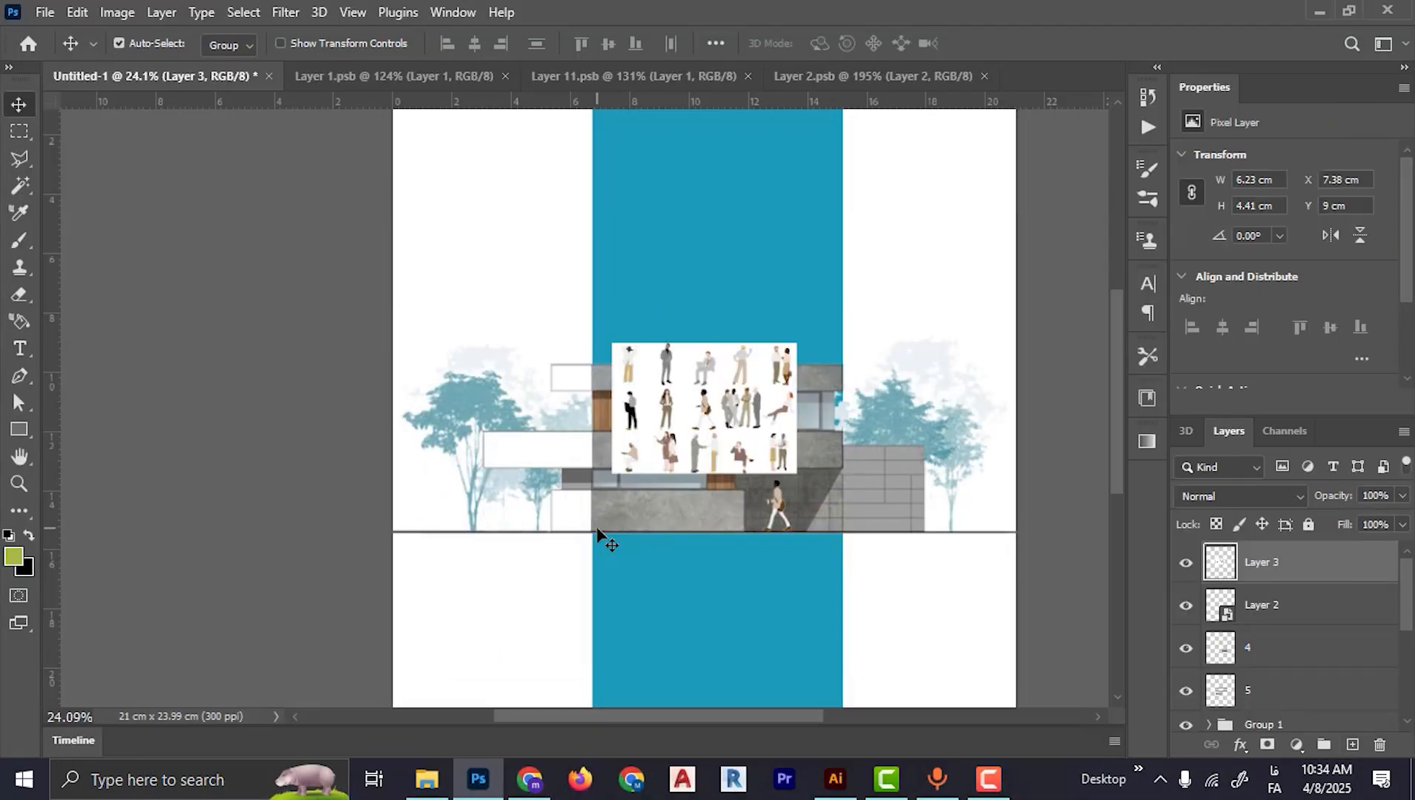
Convert the second people sheet to a smart object and open its contents
right_click(1343, 568)
click(1194, 317)
double_click(1219, 560)
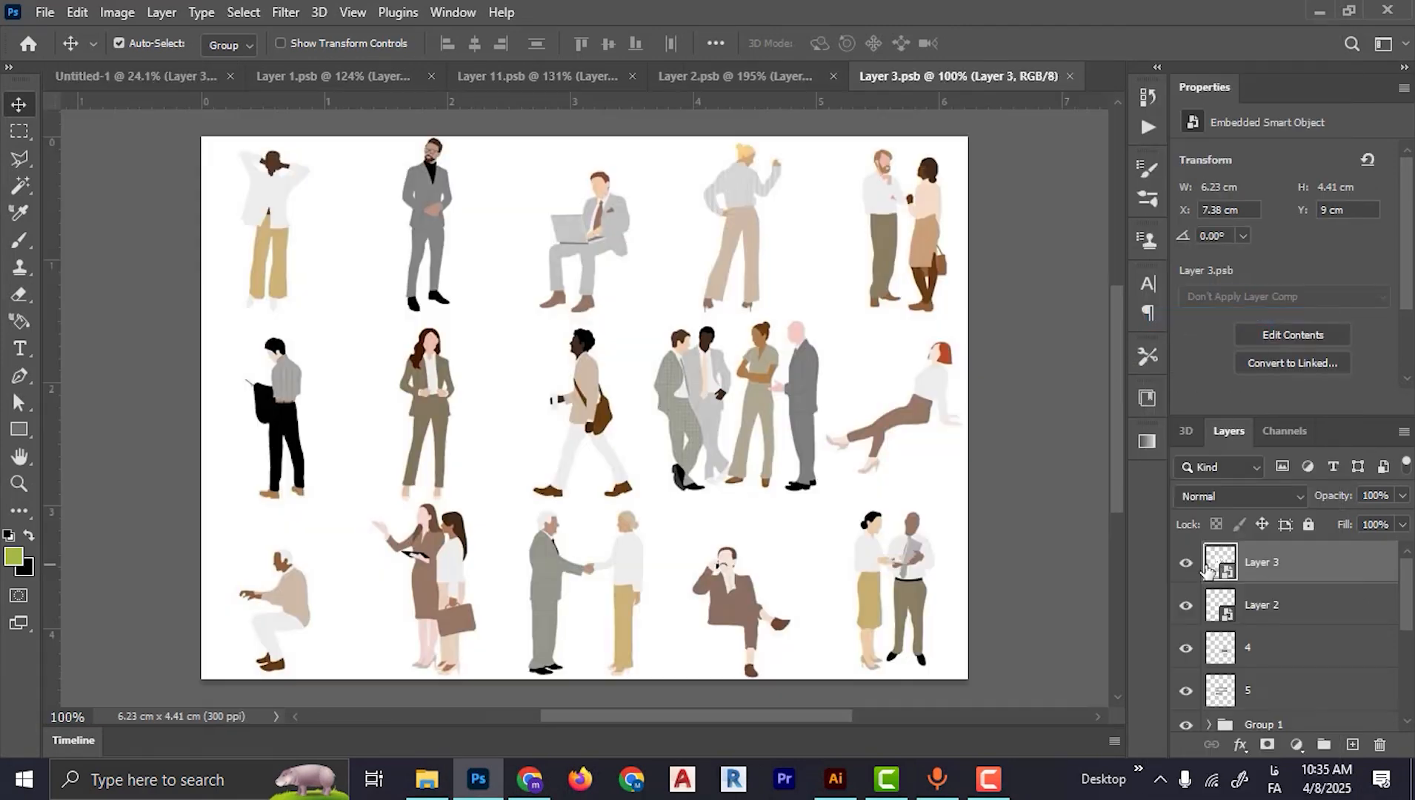
drag(593, 434, 678, 330)
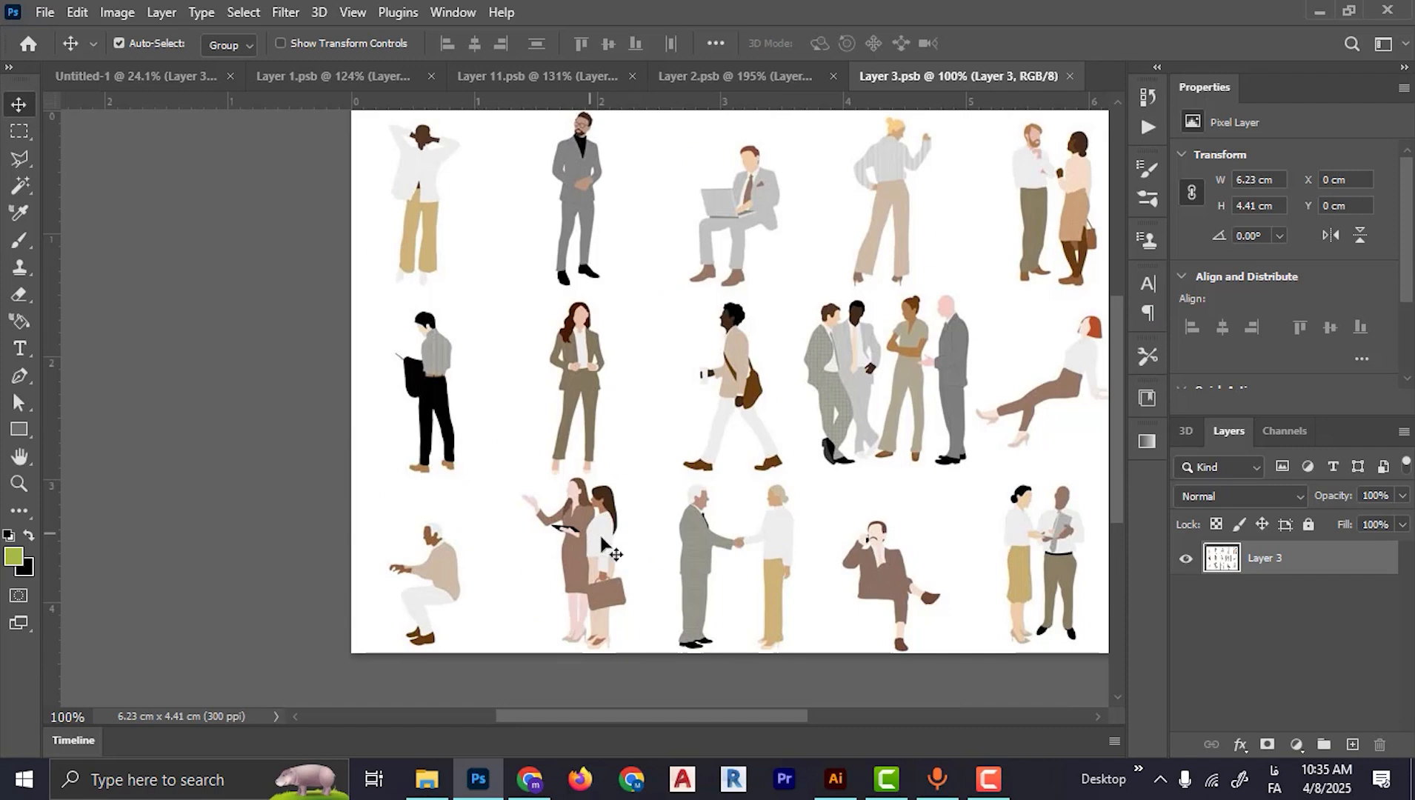
Isolate the pair of standing women with the briefcase by deleting everything outside a rectangular selection around them
click(19, 132)
scroll(474, 449, up, 4)
drag(476, 451, 676, 733)
key(ctrl+shift+i)
key(Delete)
drag(771, 443, 776, 481)
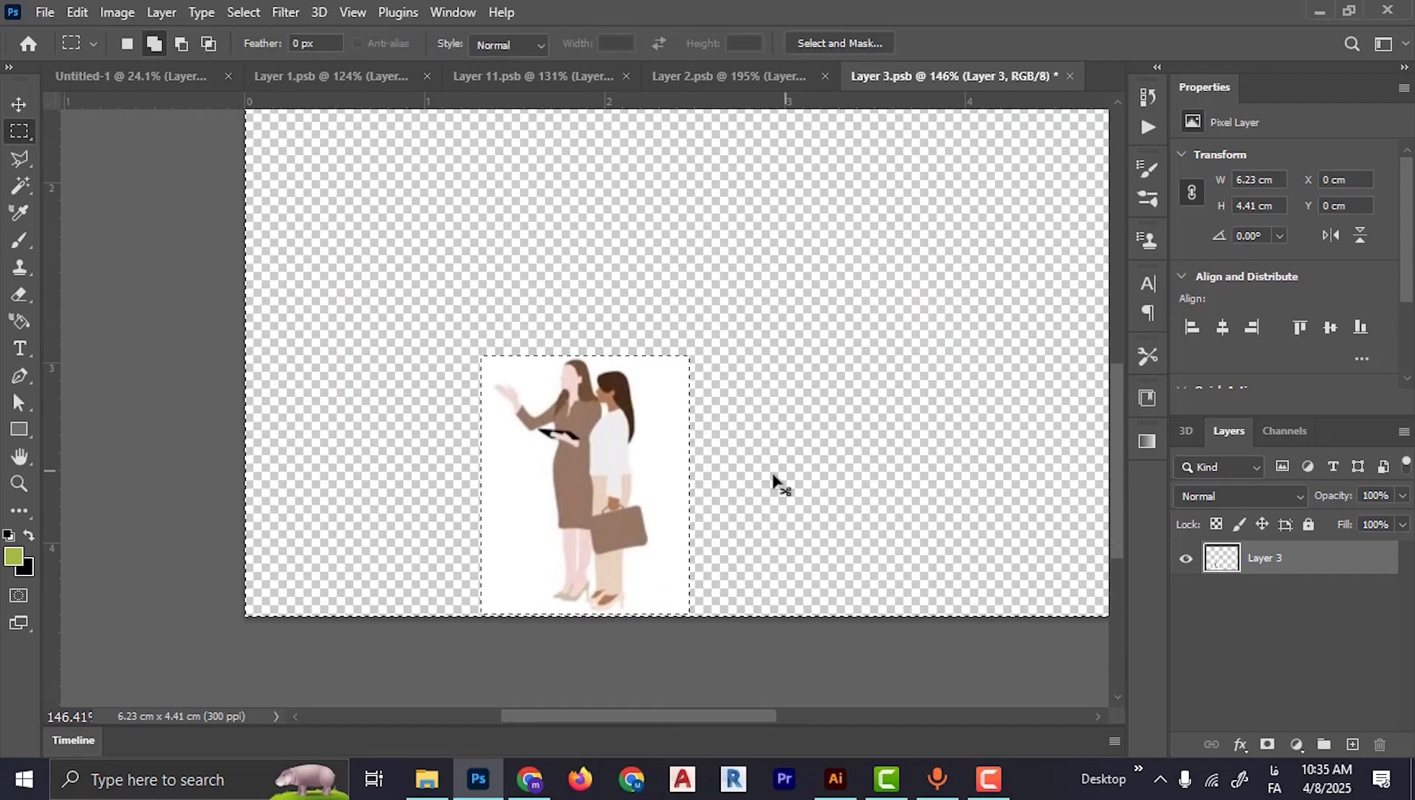
key(ctrl+d)
Remove the white background around the two women with the Magic Wand at tolerance 15 and save the smart object
scroll(649, 471, up, 3)
key(w)
scroll(667, 461, up, 1)
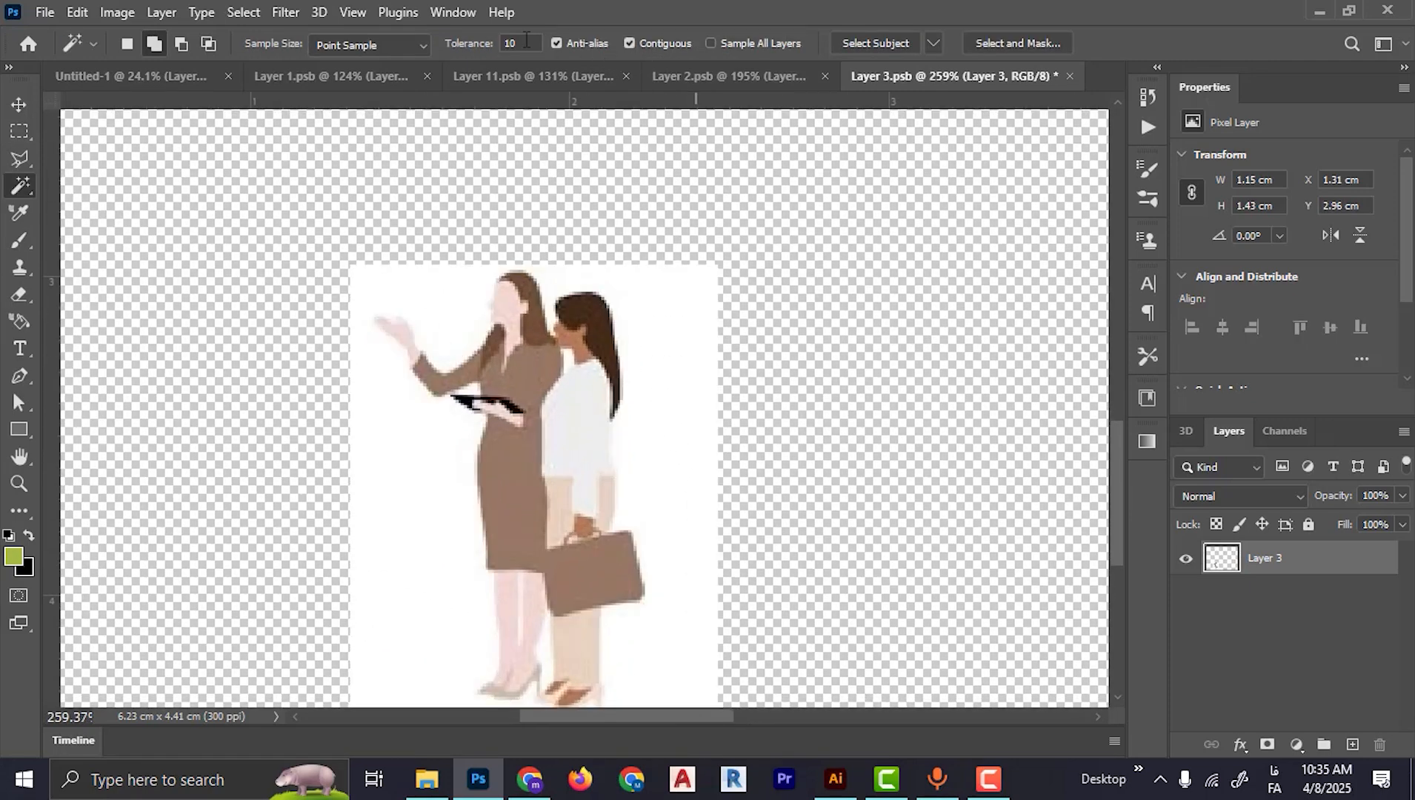
click(653, 387)
key(Delete)
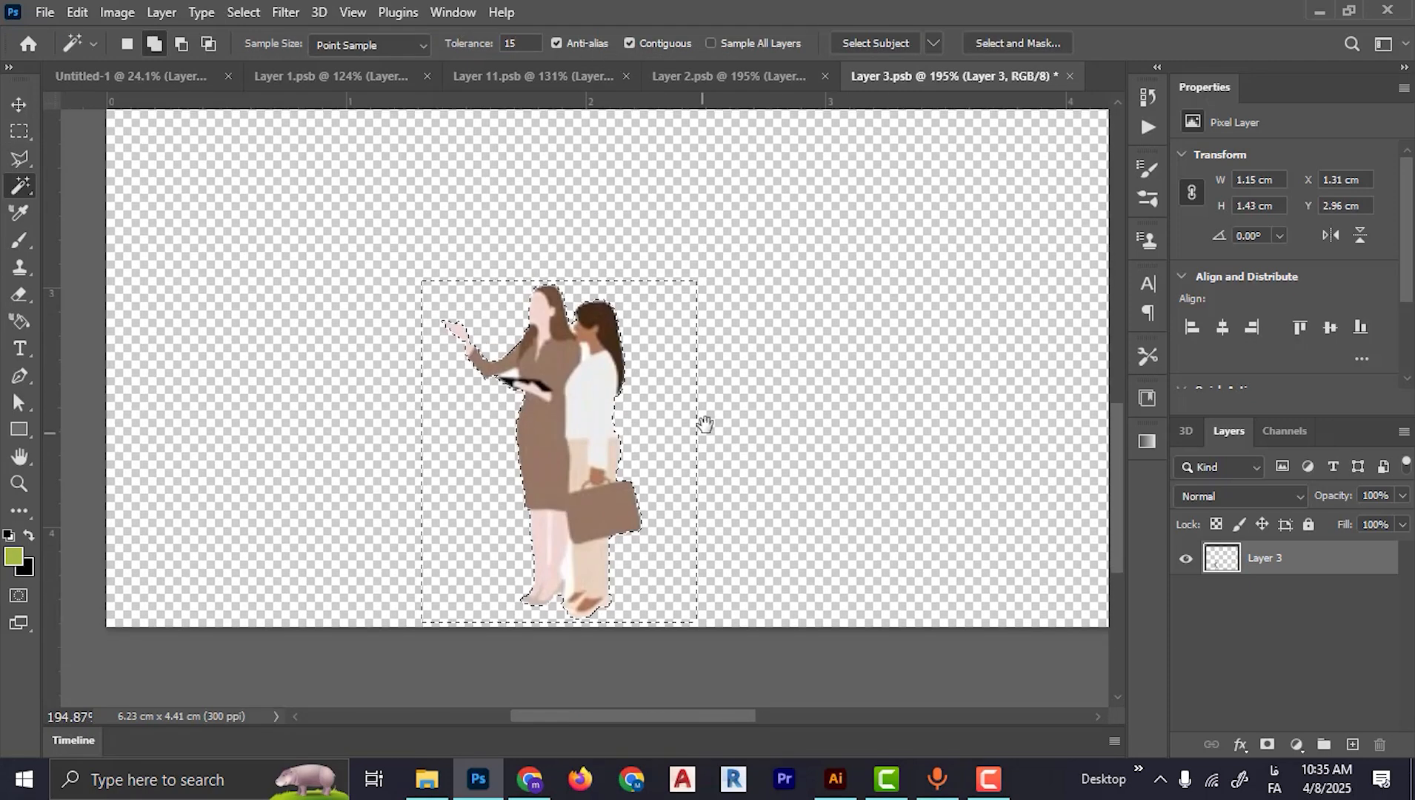
scroll(578, 511, up, 3)
click(578, 513)
key(Delete)
scroll(667, 522, down, 4)
key(v)
key(ctrl+s)
scroll(655, 392, up, 3)
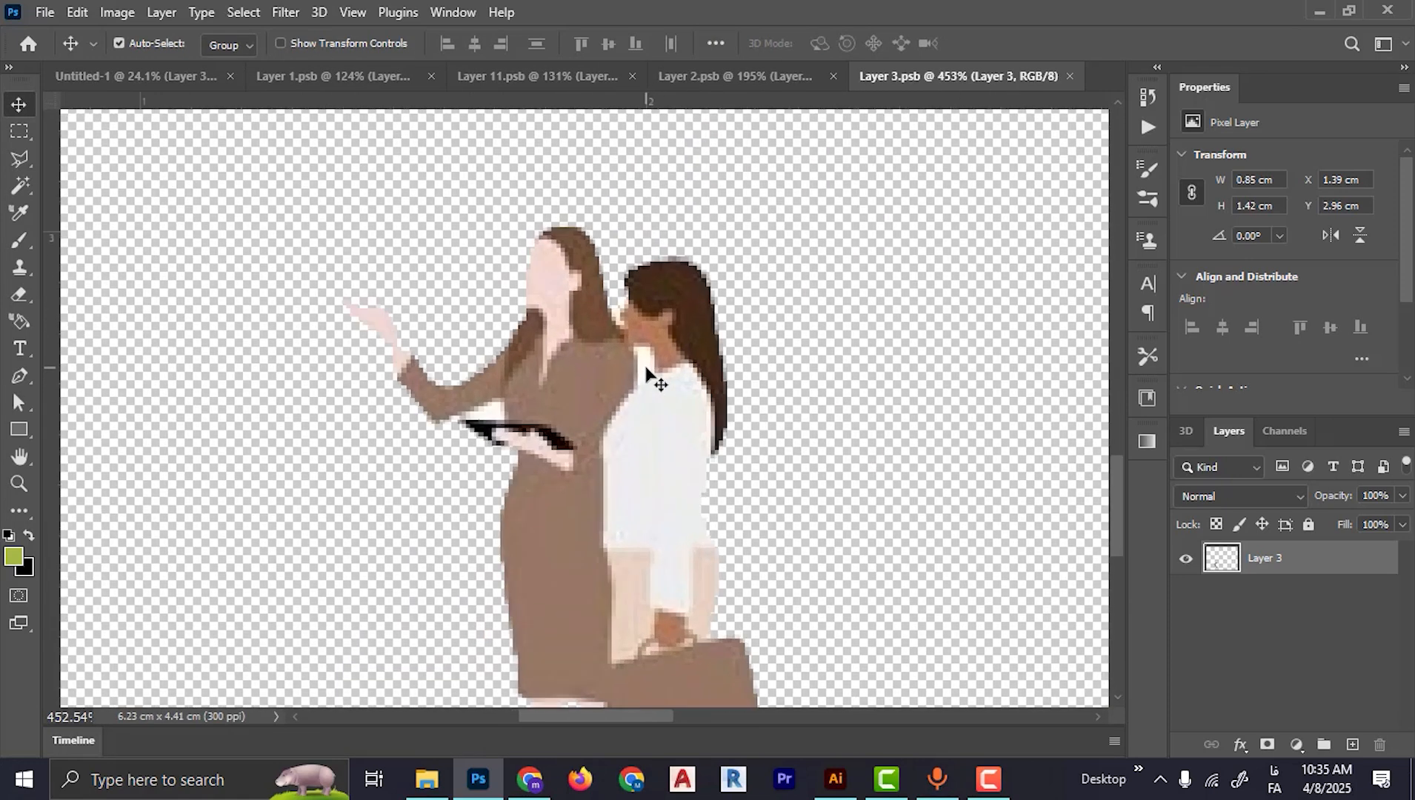
Clear leftover white between the two women with the Magic Wand, save the contents, and return to the facade document
key(w)
scroll(647, 378, down, 2)
scroll(680, 415, up, 2)
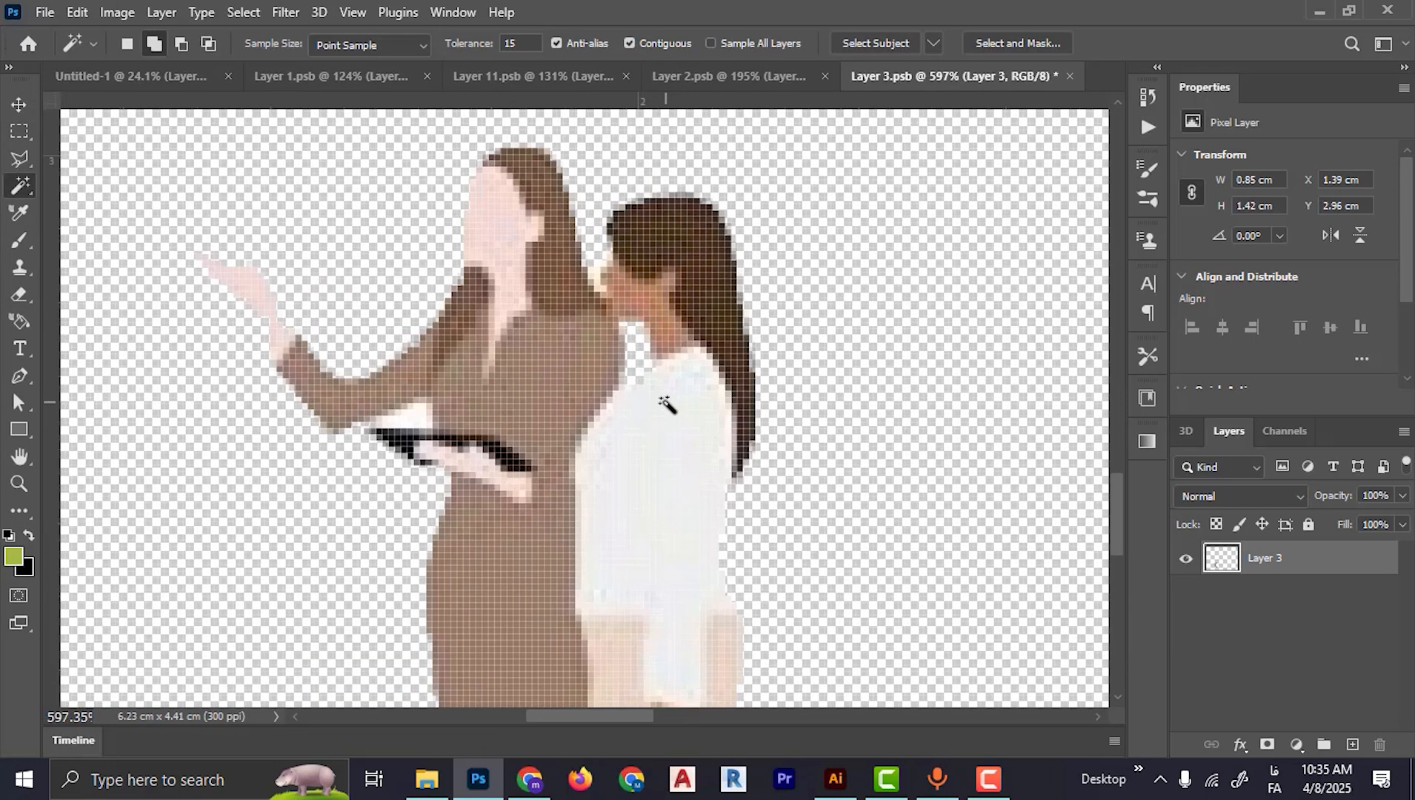
scroll(675, 433, down, 2)
key(ctrl+s)
key(v)
click(172, 83)
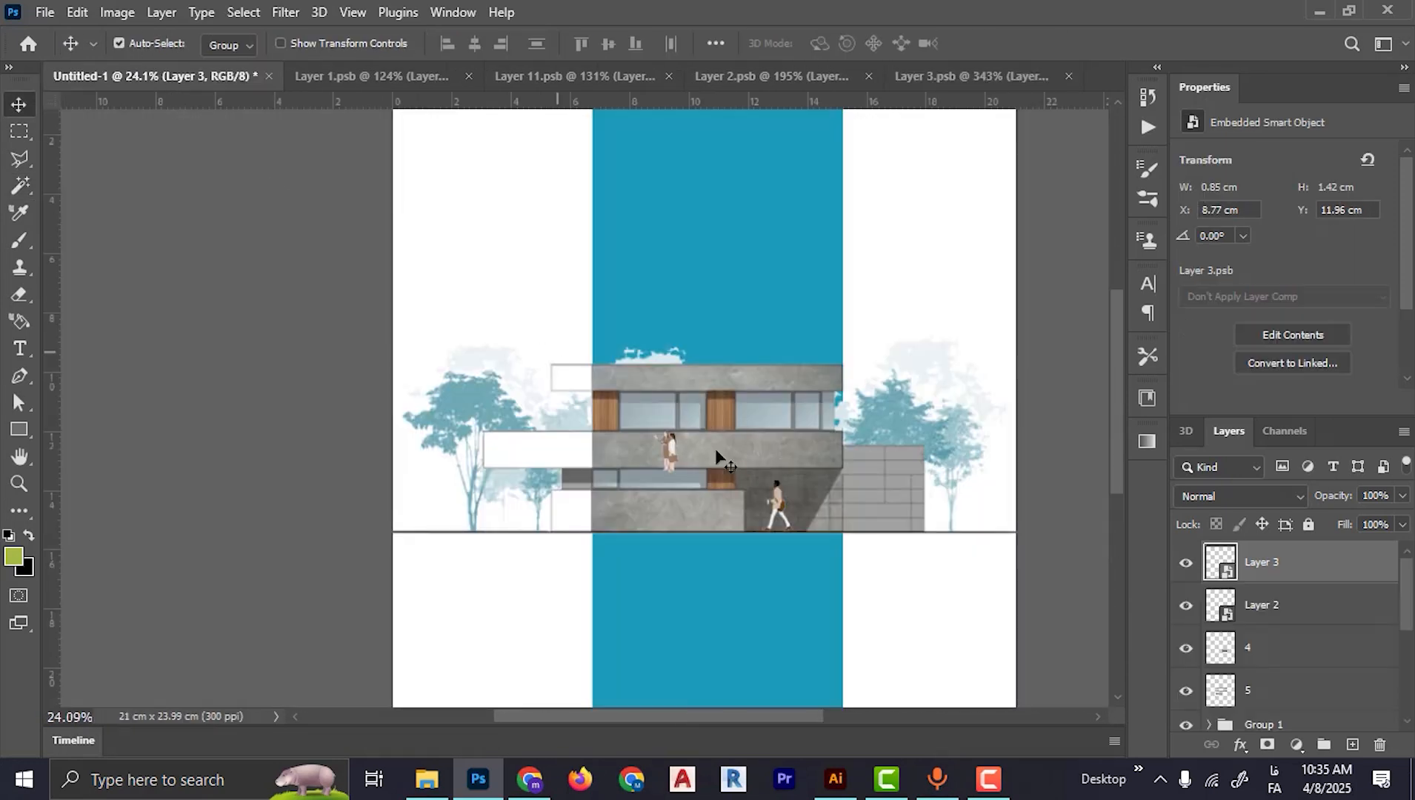
Stand the two women on the ground line beside the walking man and enlarge them to about 1.01 by 1.68 cm
drag(595, 393, 661, 497)
key(ctrl+t)
scroll(668, 492, up, 2)
scroll(691, 450, down, 2)
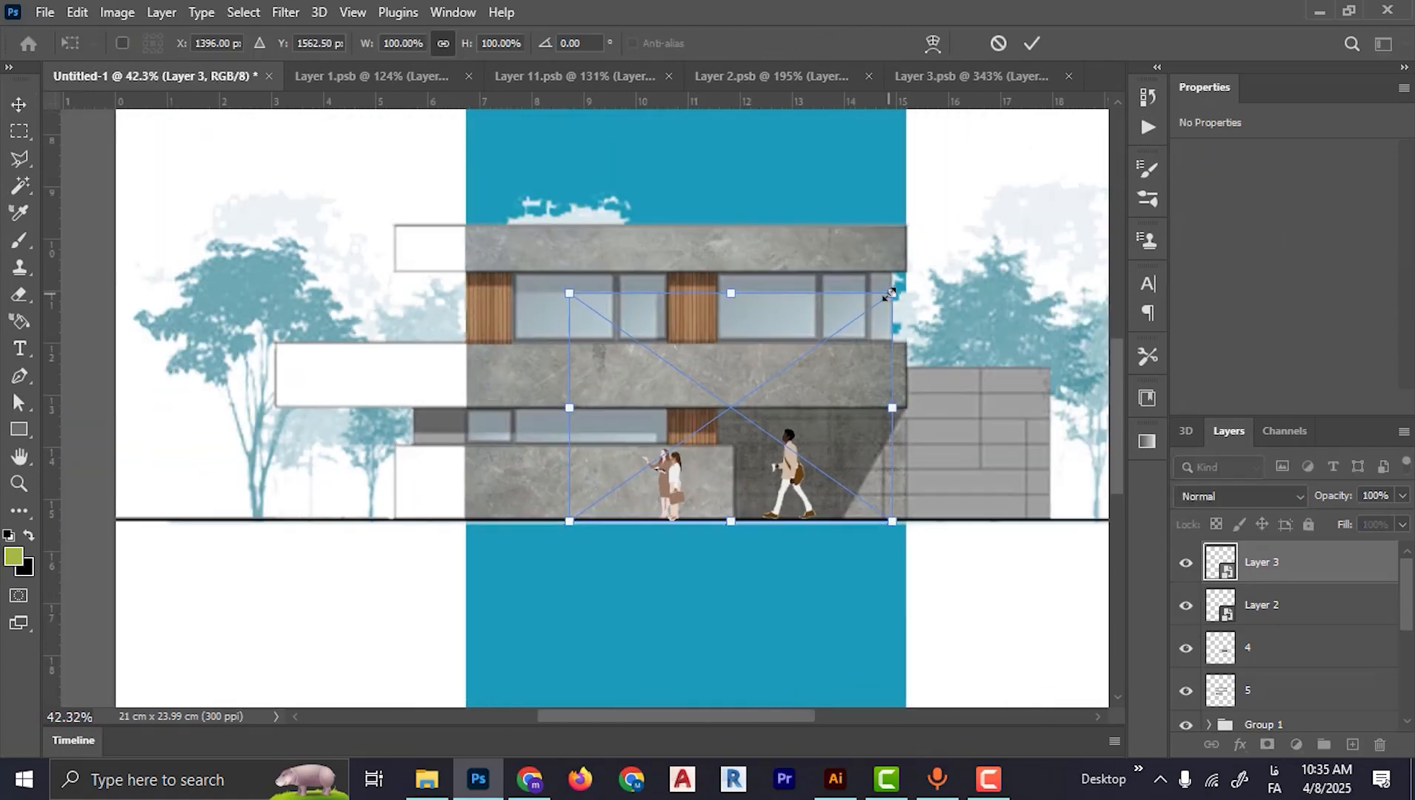
drag(891, 293, 965, 269)
key(Return)
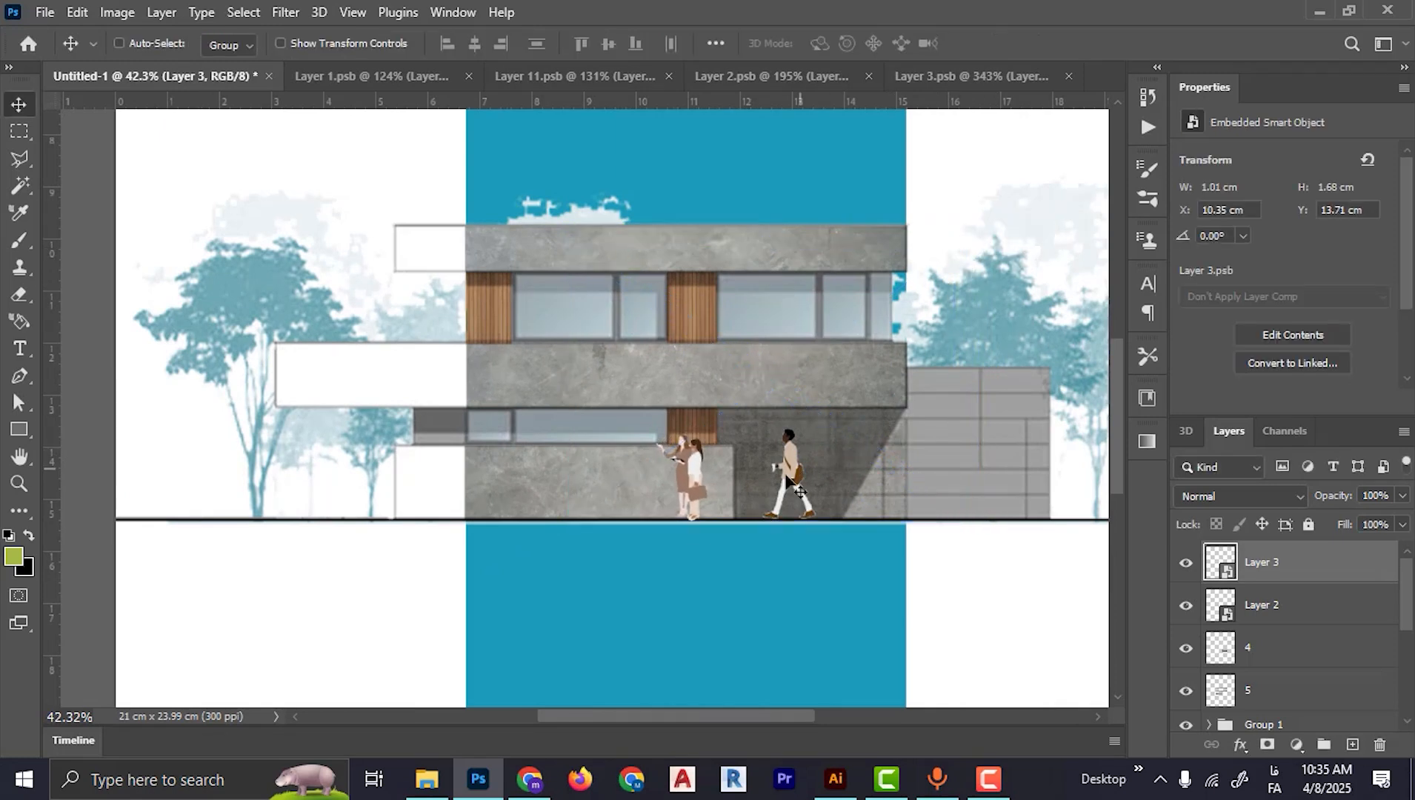
Move the two women along the ground line to the trees left of the building, at about X 3.58 cm, and check their footing
drag(799, 491, 451, 481)
scroll(355, 539, up, 2)
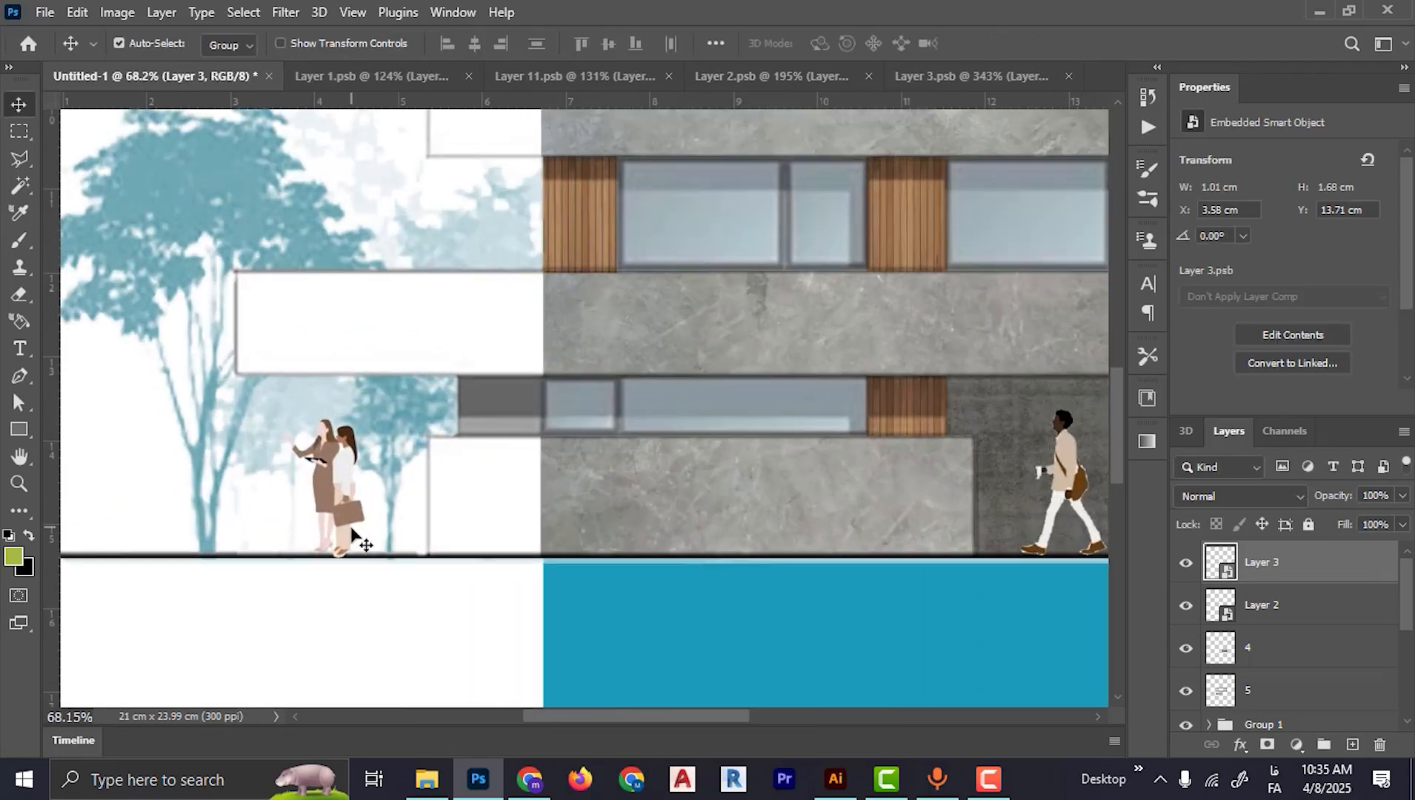
scroll(353, 547, up, 3)
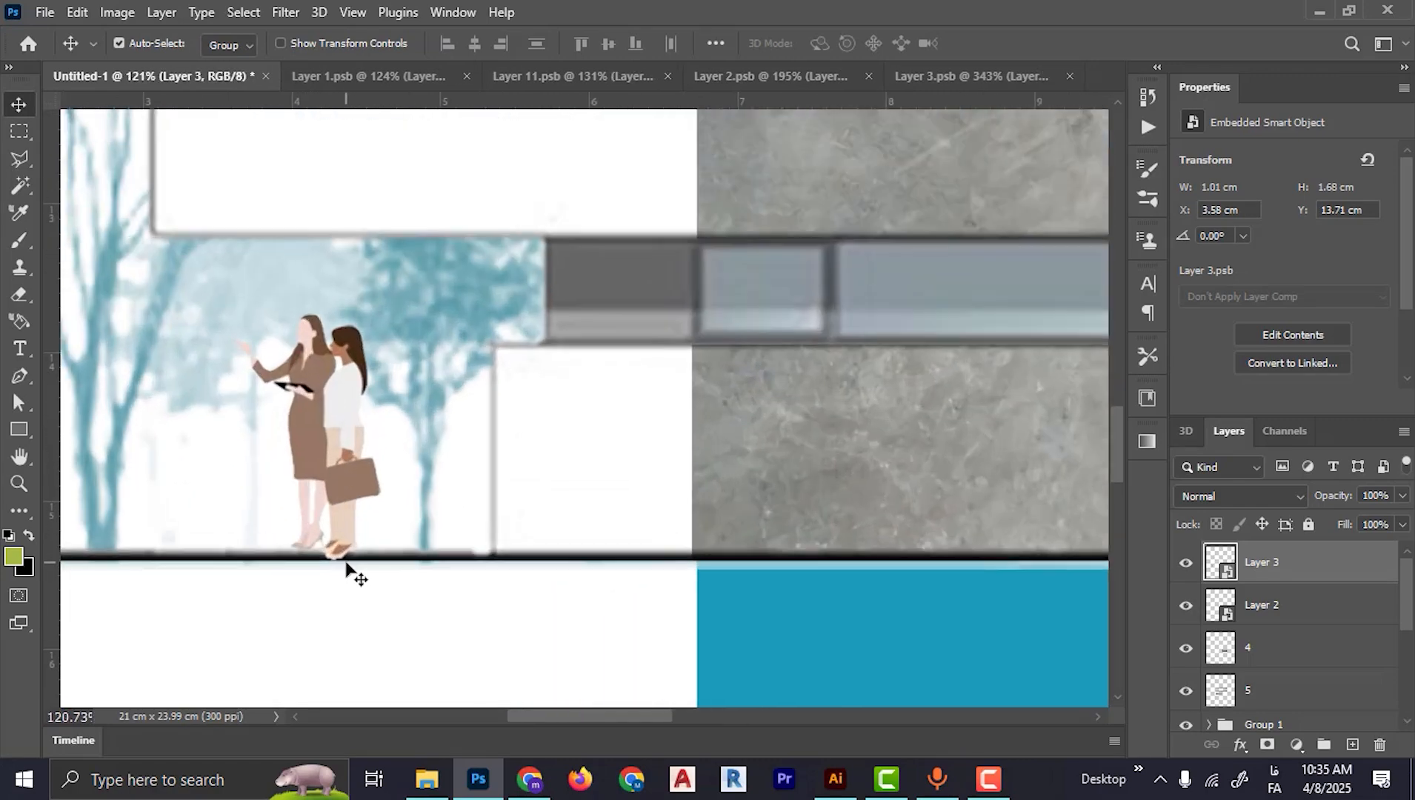
scroll(345, 564, down, 1)
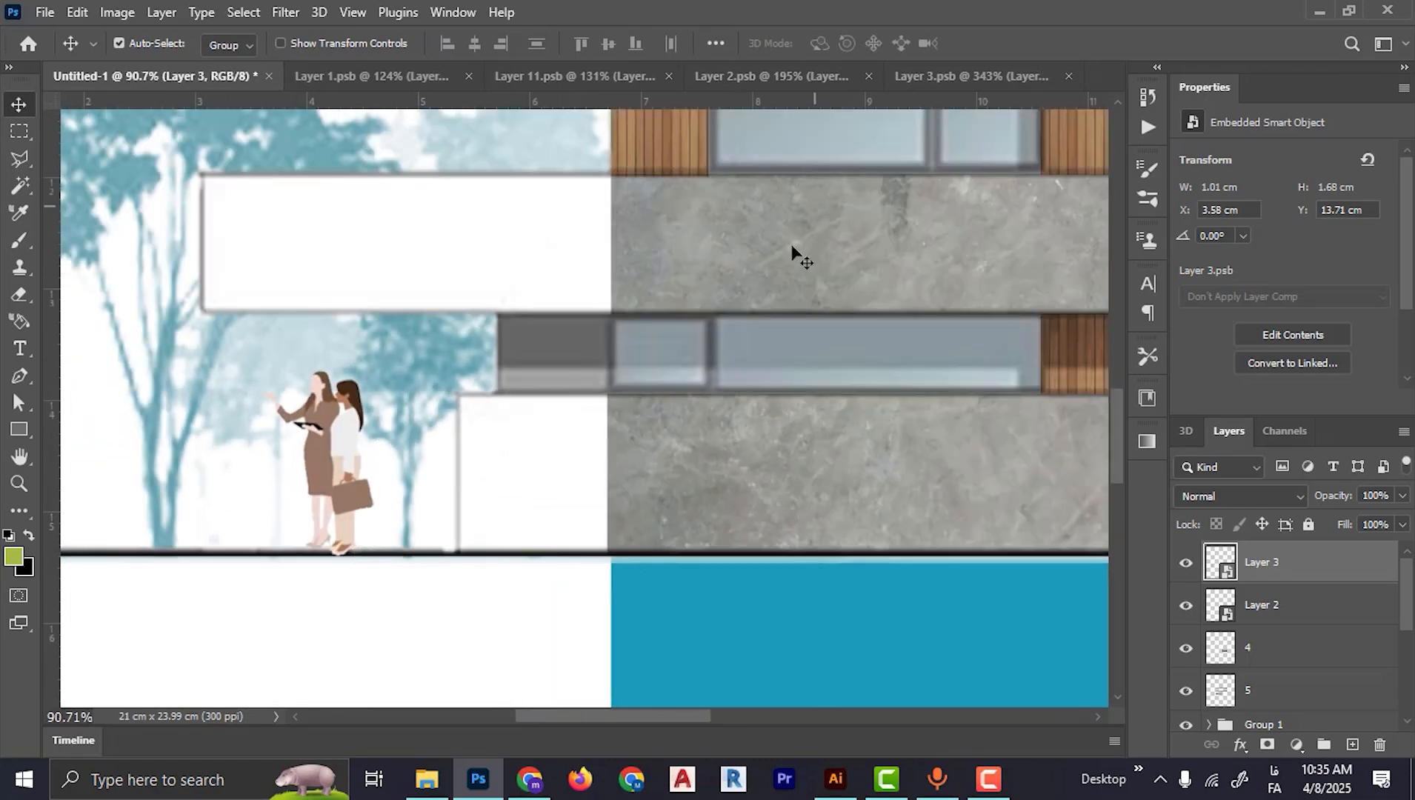
Return to the Layer 3 smart object contents and undo the cut-out edits back to the full sheet of figures
click(937, 74)
scroll(661, 419, down, 1)
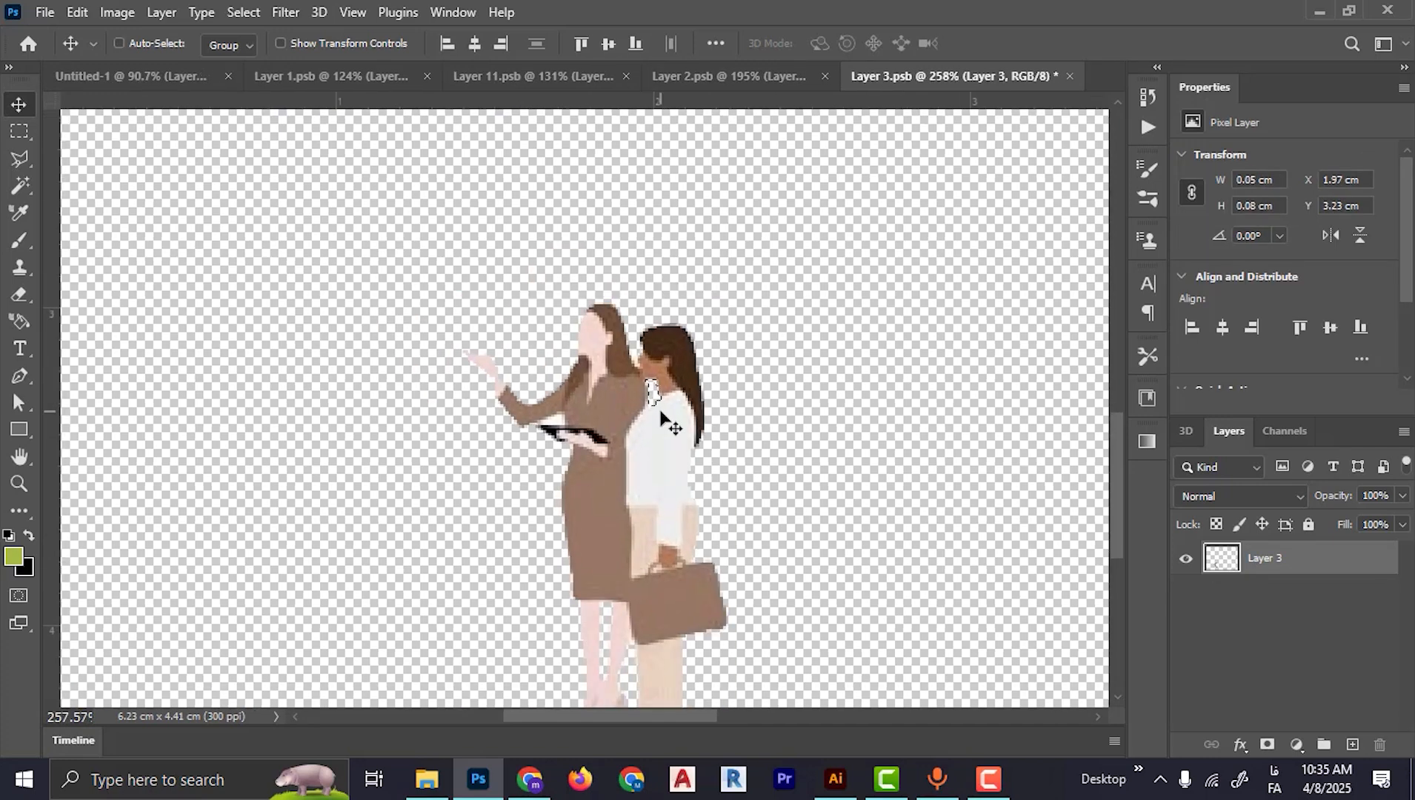
key(ctrl+z)
scroll(672, 445, down, 2)
key(ctrl+z)
key(ctrl+z)
key(ctrl+z)
key(ctrl+z)
key(ctrl+z)
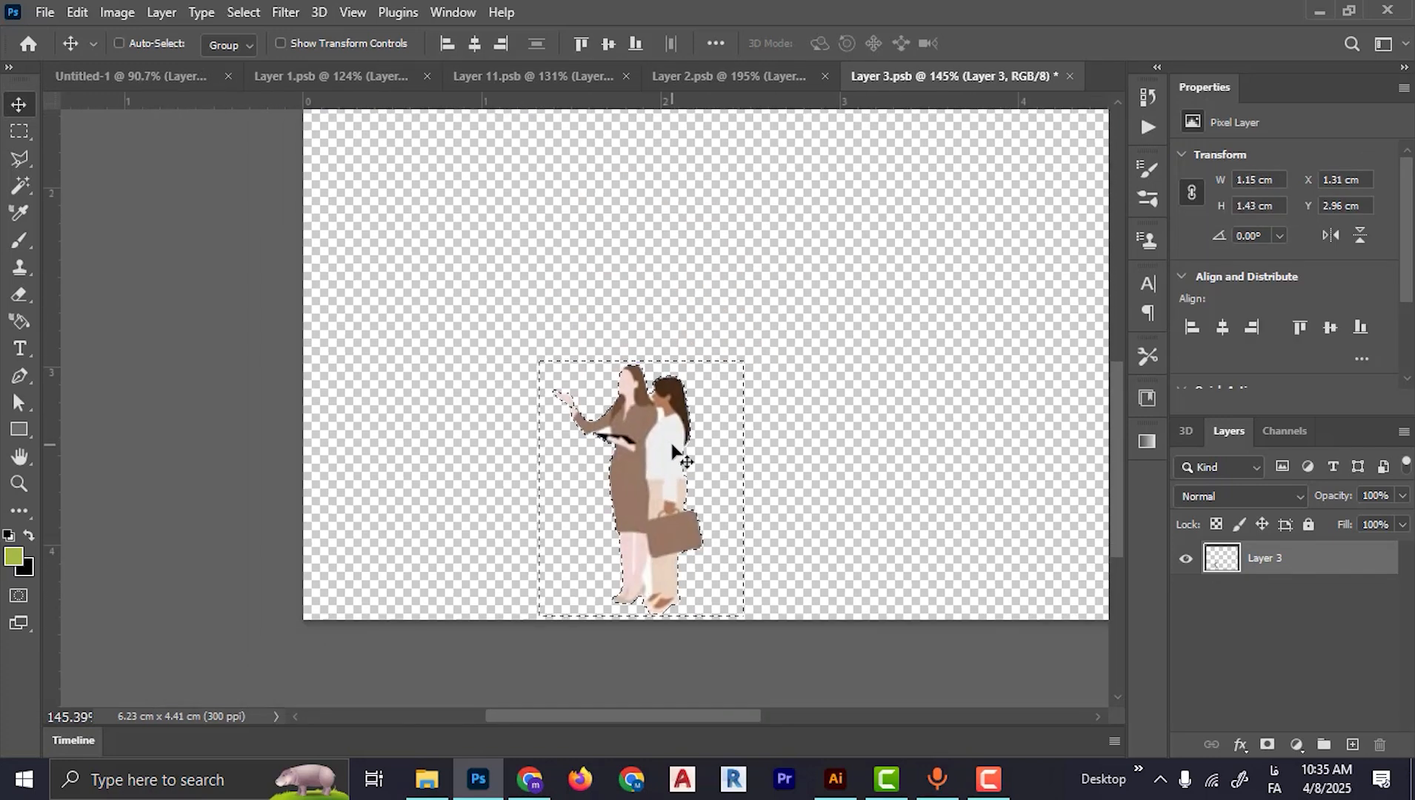
key(ctrl+z)
key(ctrl+z)
key(ctrl+z)
key(ctrl+z)
scroll(672, 445, down, 1)
drag(672, 445, 507, 514)
scroll(507, 514, up, 1)
Isolate the standing woman in the brown suit with a rectangular selection of about 0.69 by 1.48 cm, deleting everything around her
click(22, 134)
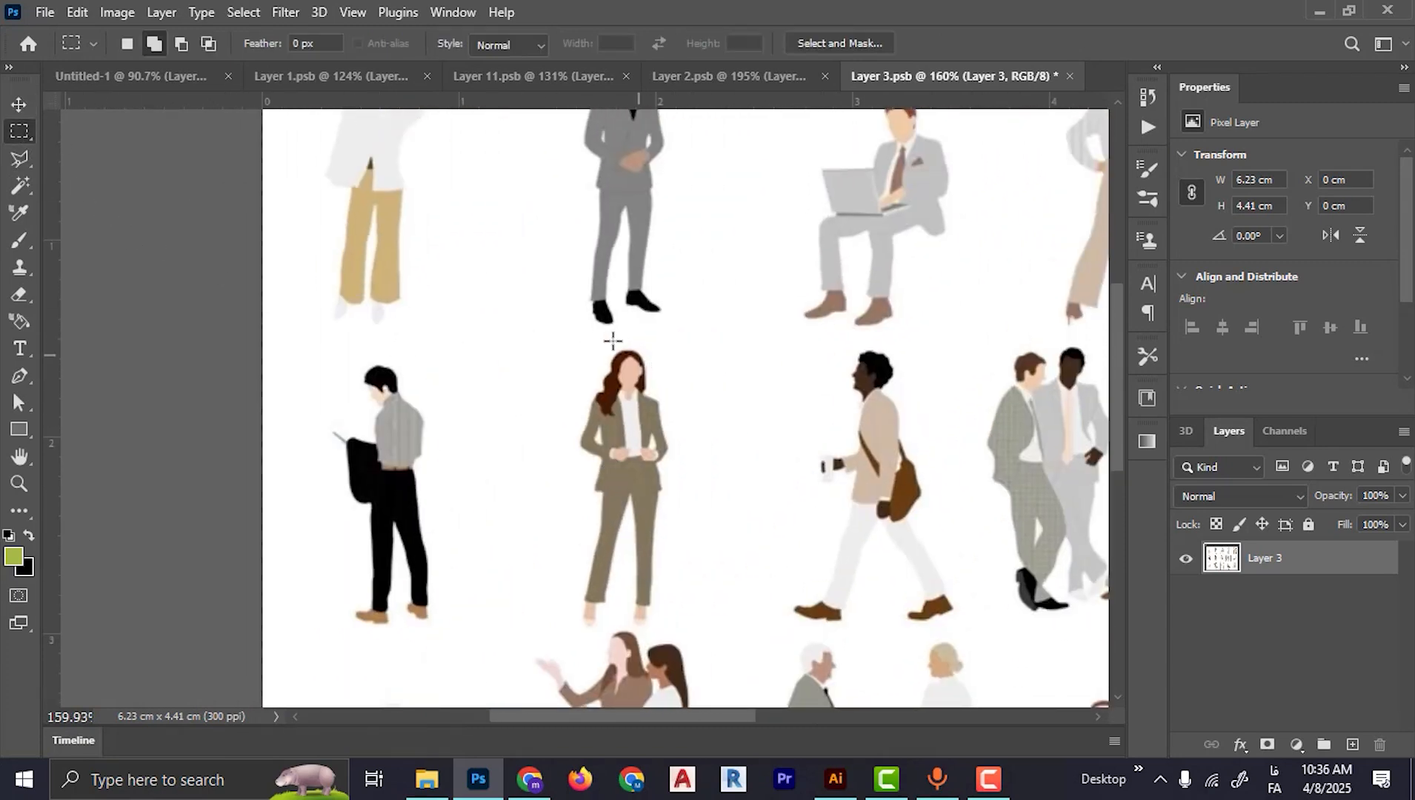
drag(556, 341, 690, 629)
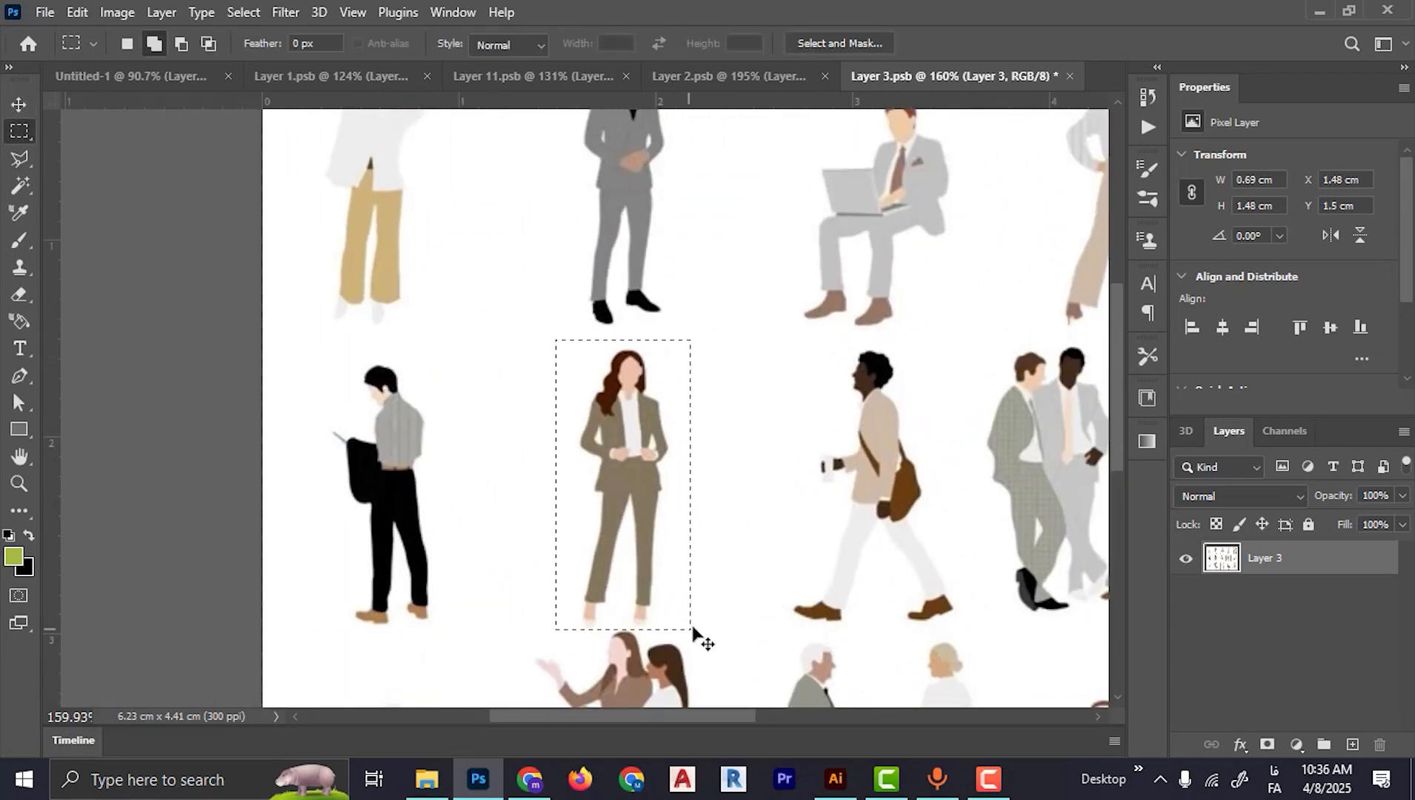
key(ctrl+shift+i)
key(Delete)
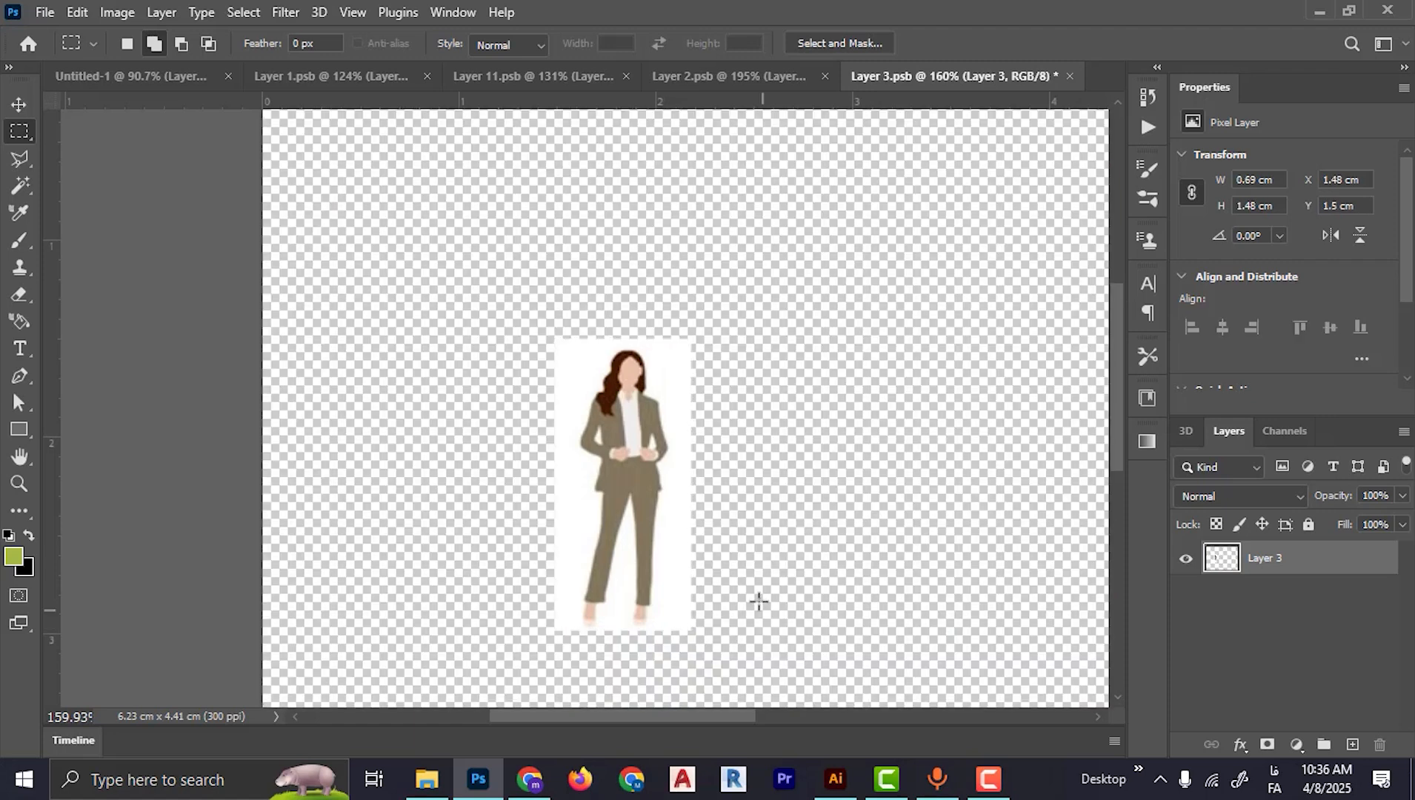
Remove the white background around the suited woman with the Magic Wand at tolerance 15 and save the smart object
key(w)
scroll(663, 543, up, 2)
click(664, 542)
key(Delete)
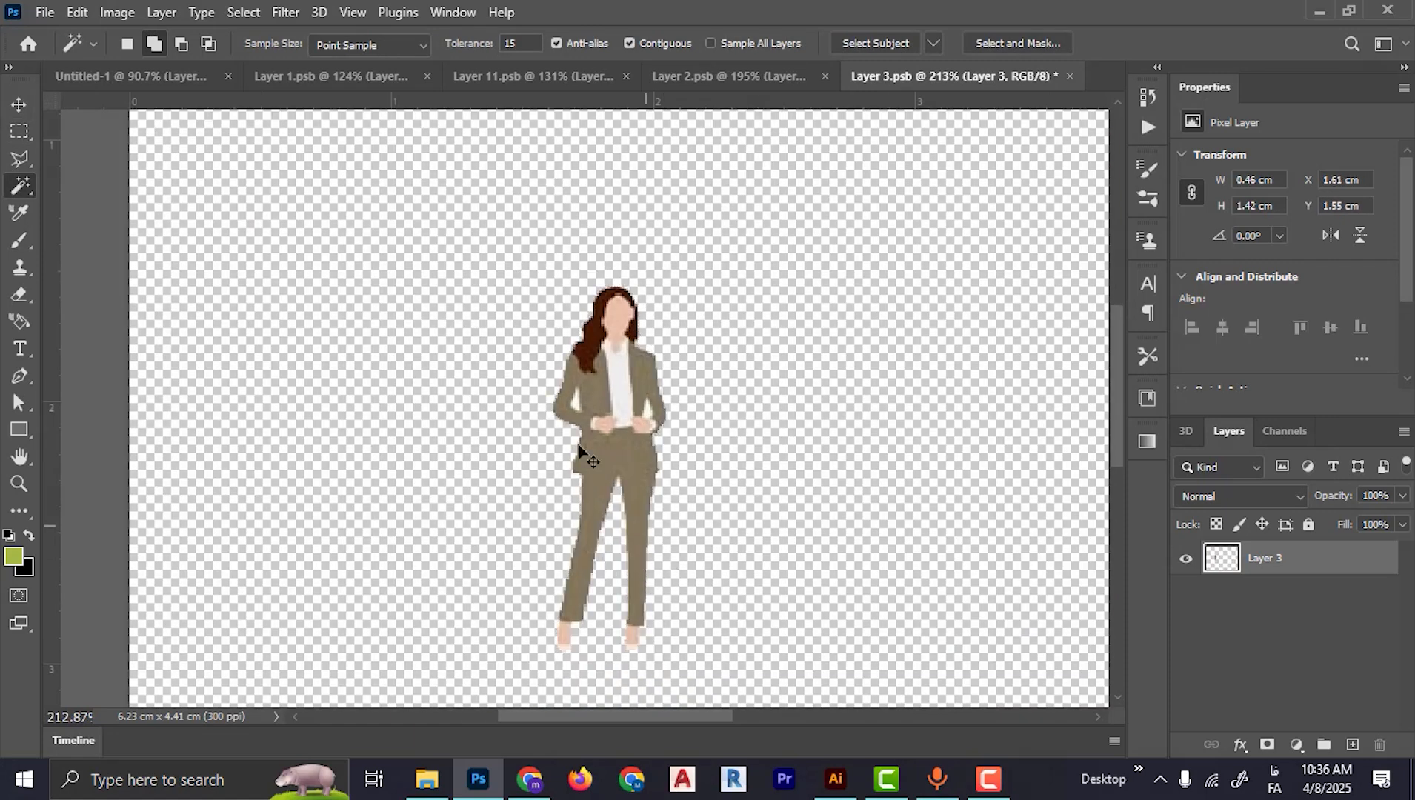
key(ctrl+s)
Return to the facade document and stand the suited woman on the ground line beside the trees, at about X 4.27, Y 13.68 cm
click(142, 77)
key(v)
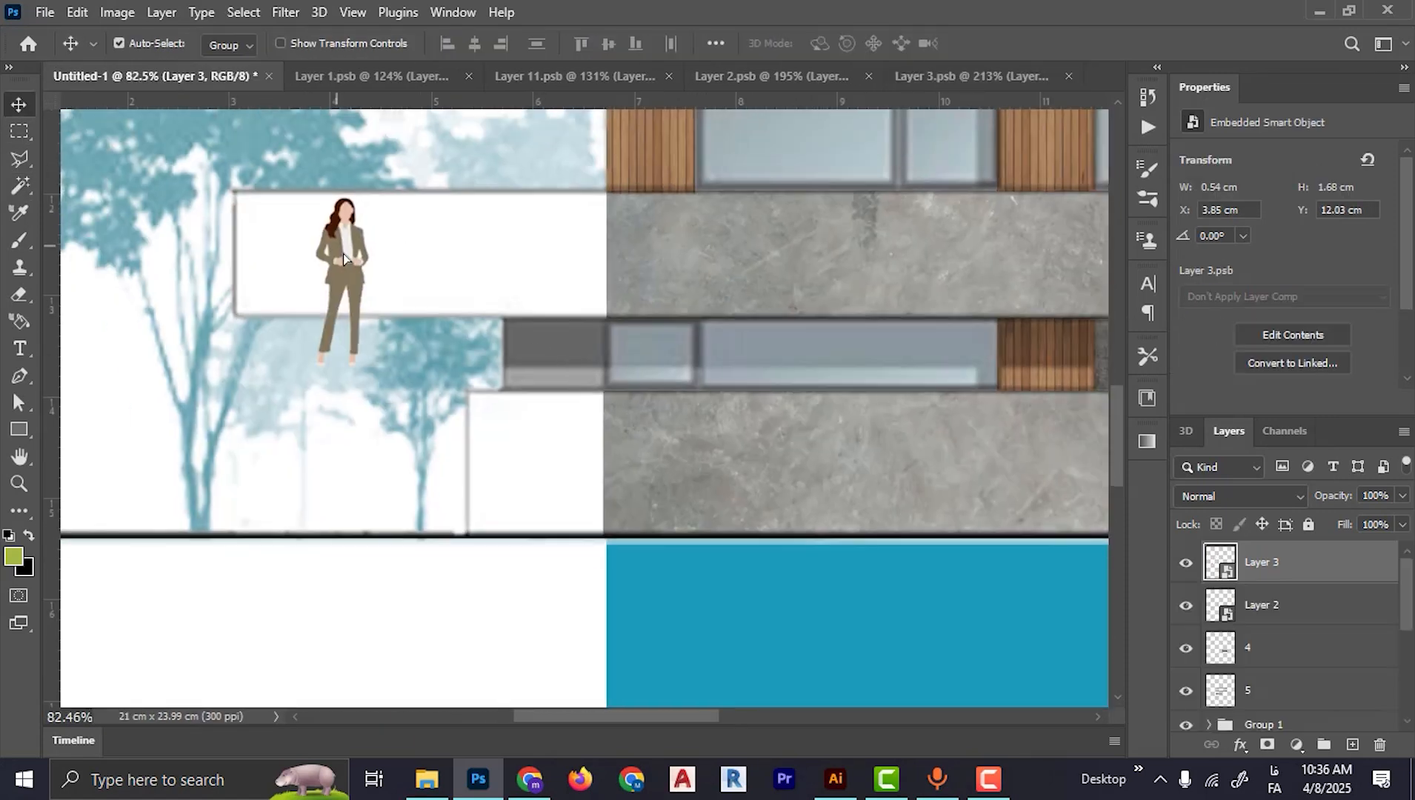
drag(343, 259, 388, 423)
scroll(400, 431, down, 3)
scroll(382, 433, up, 4)
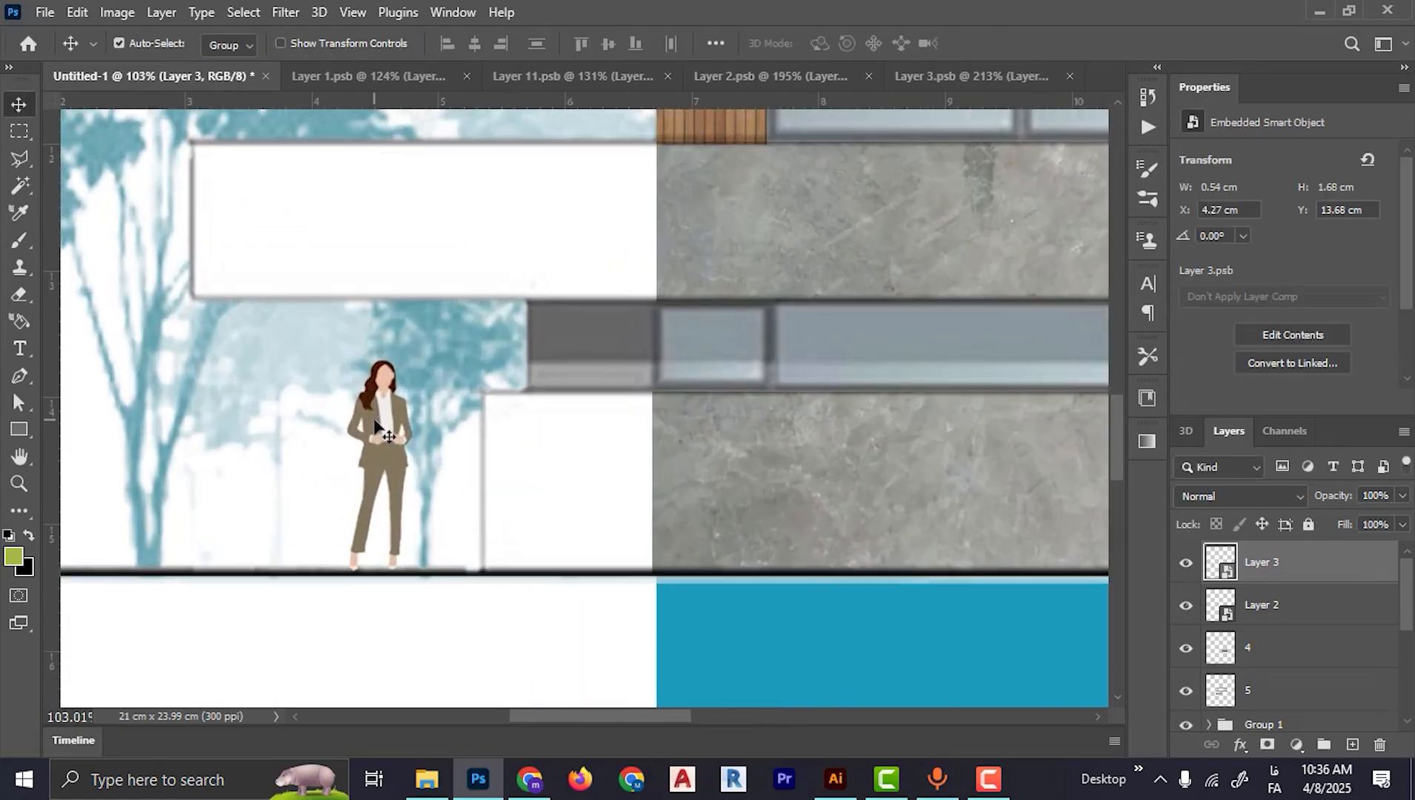
Add a Black & White adjustment layer above the suited woman and clip it to her layer only
click(1296, 747)
click(1322, 576)
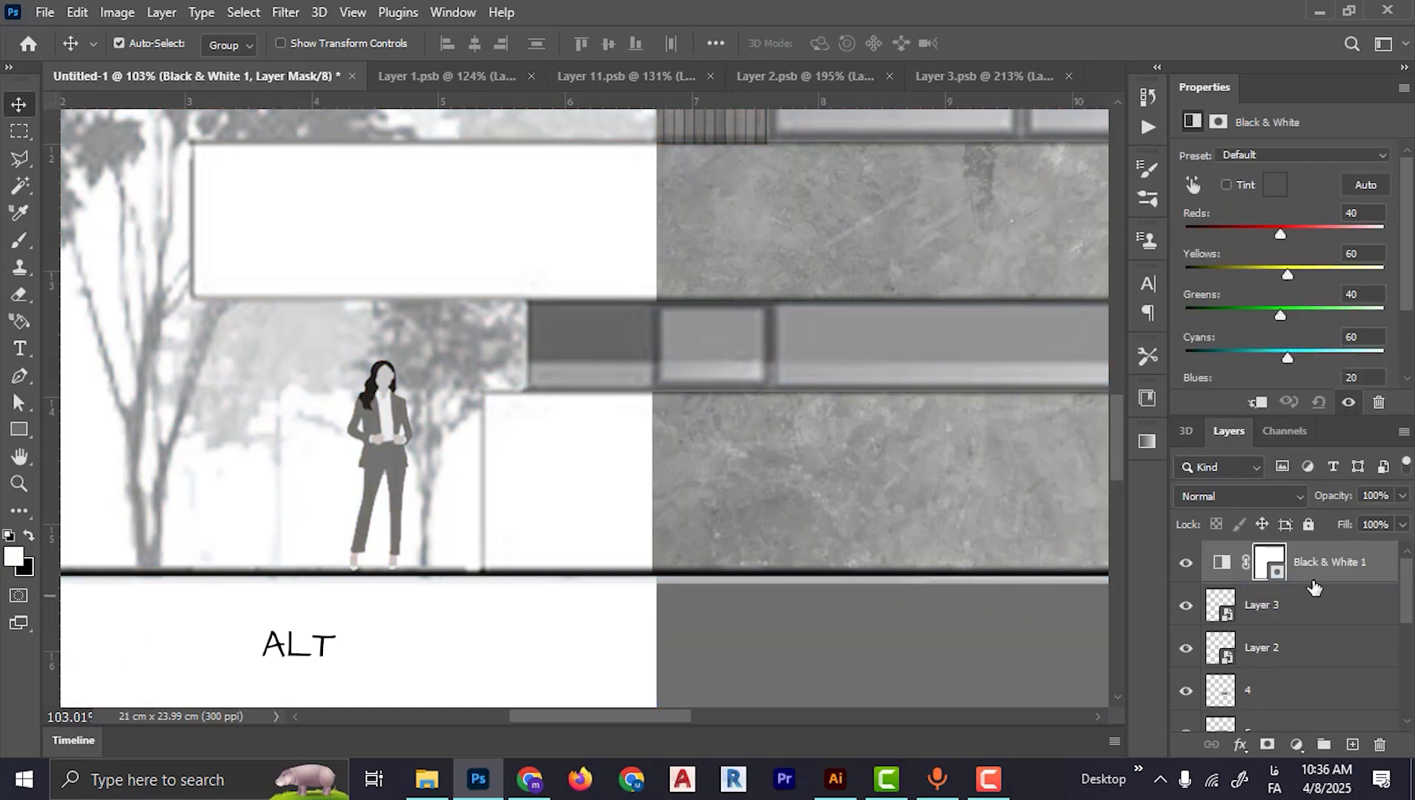
alt+click(1312, 582)
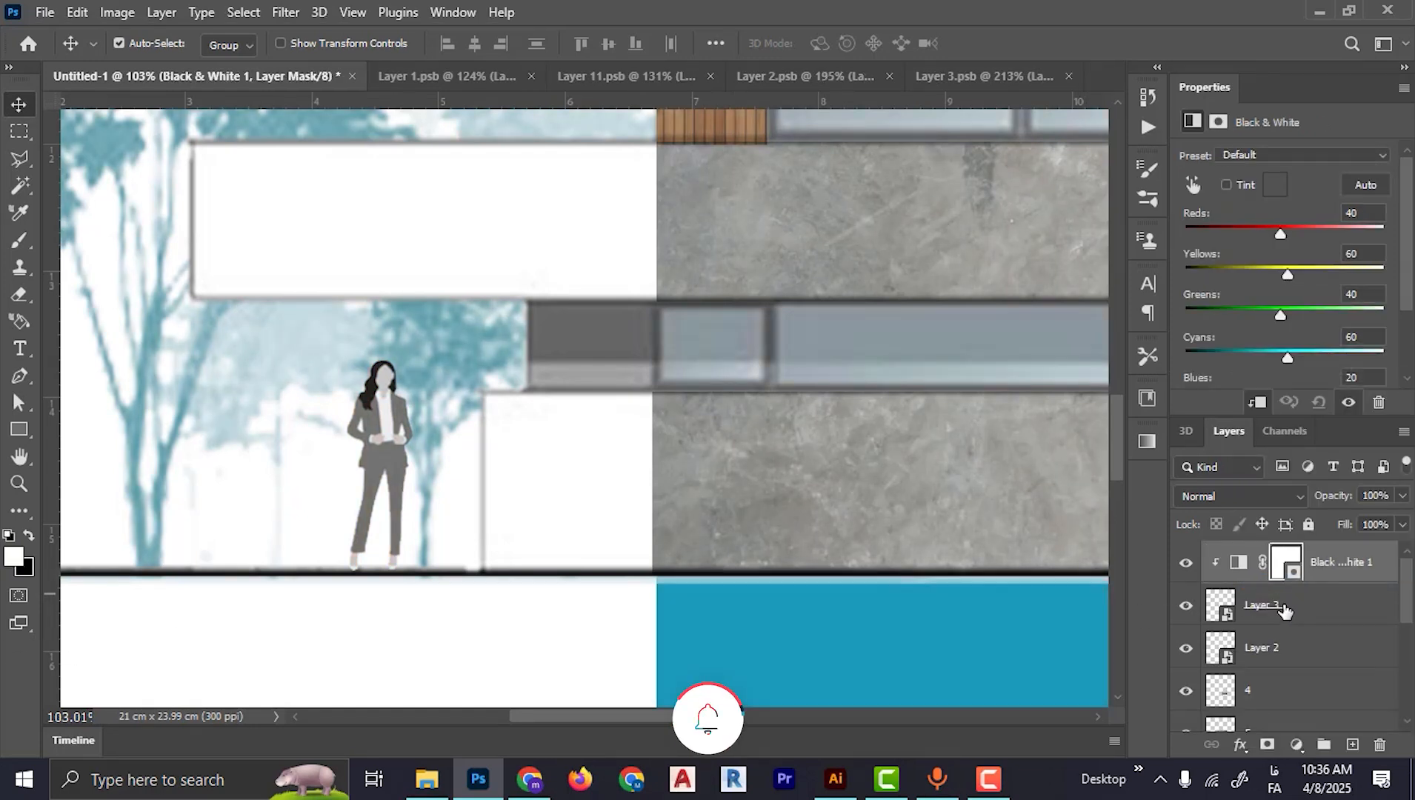
Examine the whole facade composition with both figures, the trees and the empty blue sky strip
scroll(404, 444, down, 5)
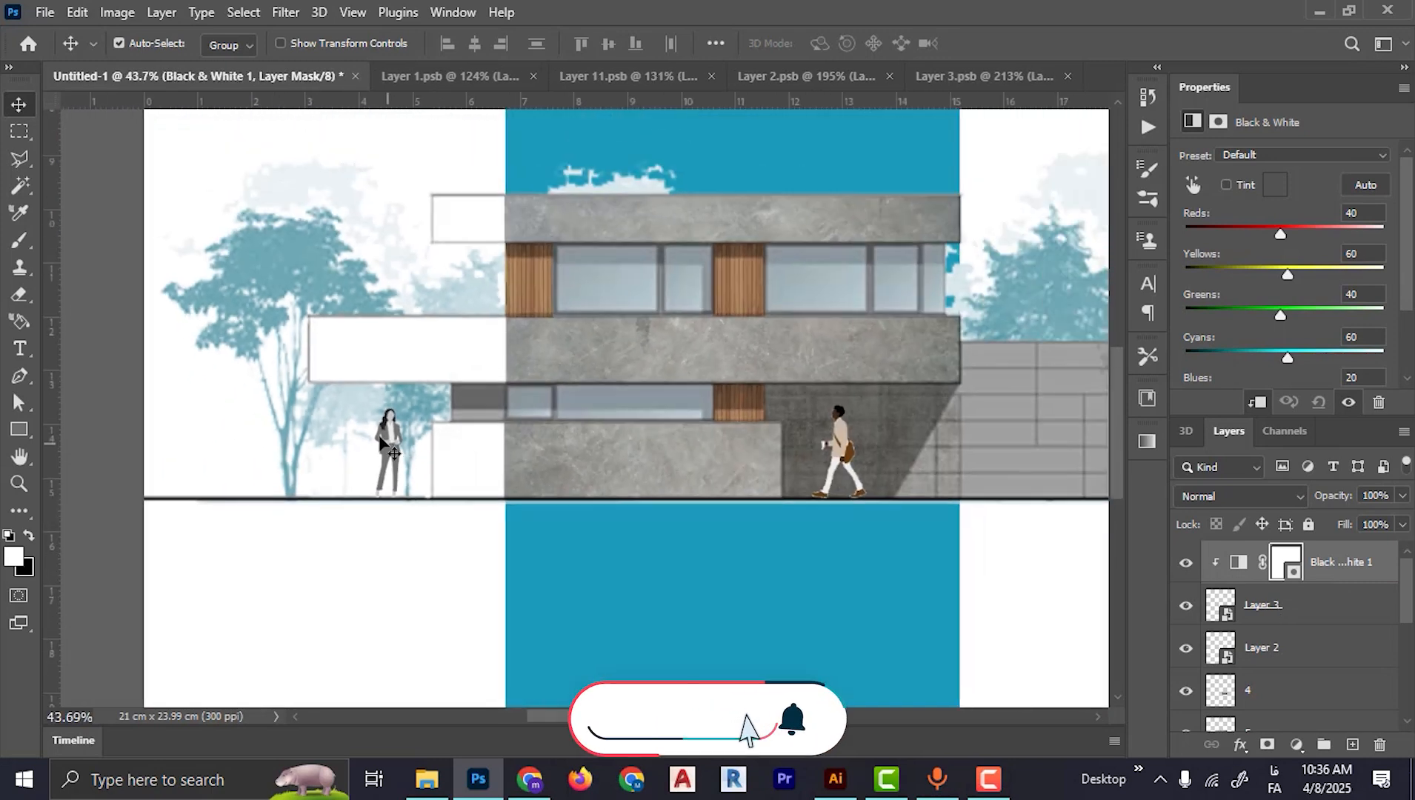
scroll(388, 464, up, 3)
click(390, 461)
scroll(393, 462, down, 3)
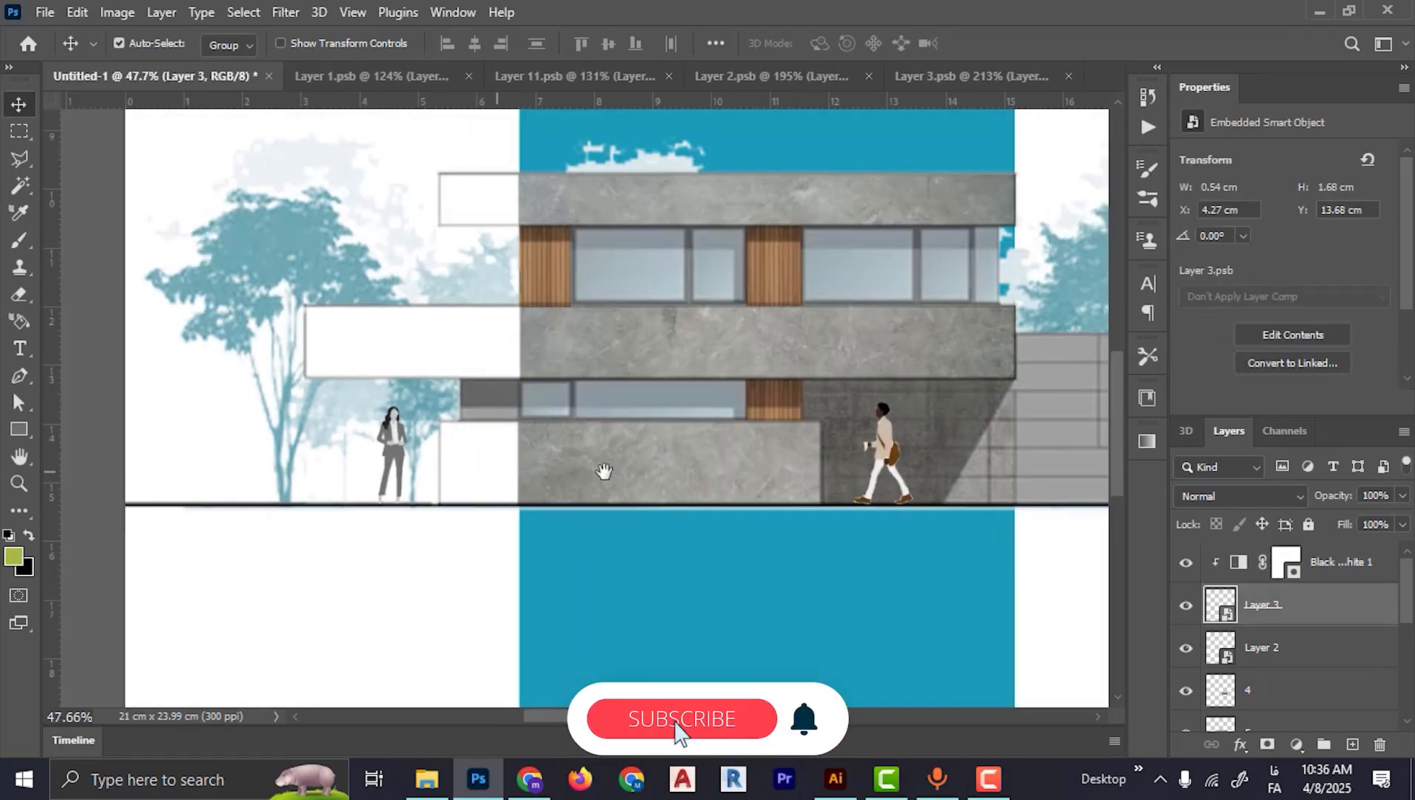
drag(628, 478, 589, 520)
scroll(792, 468, down, 2)
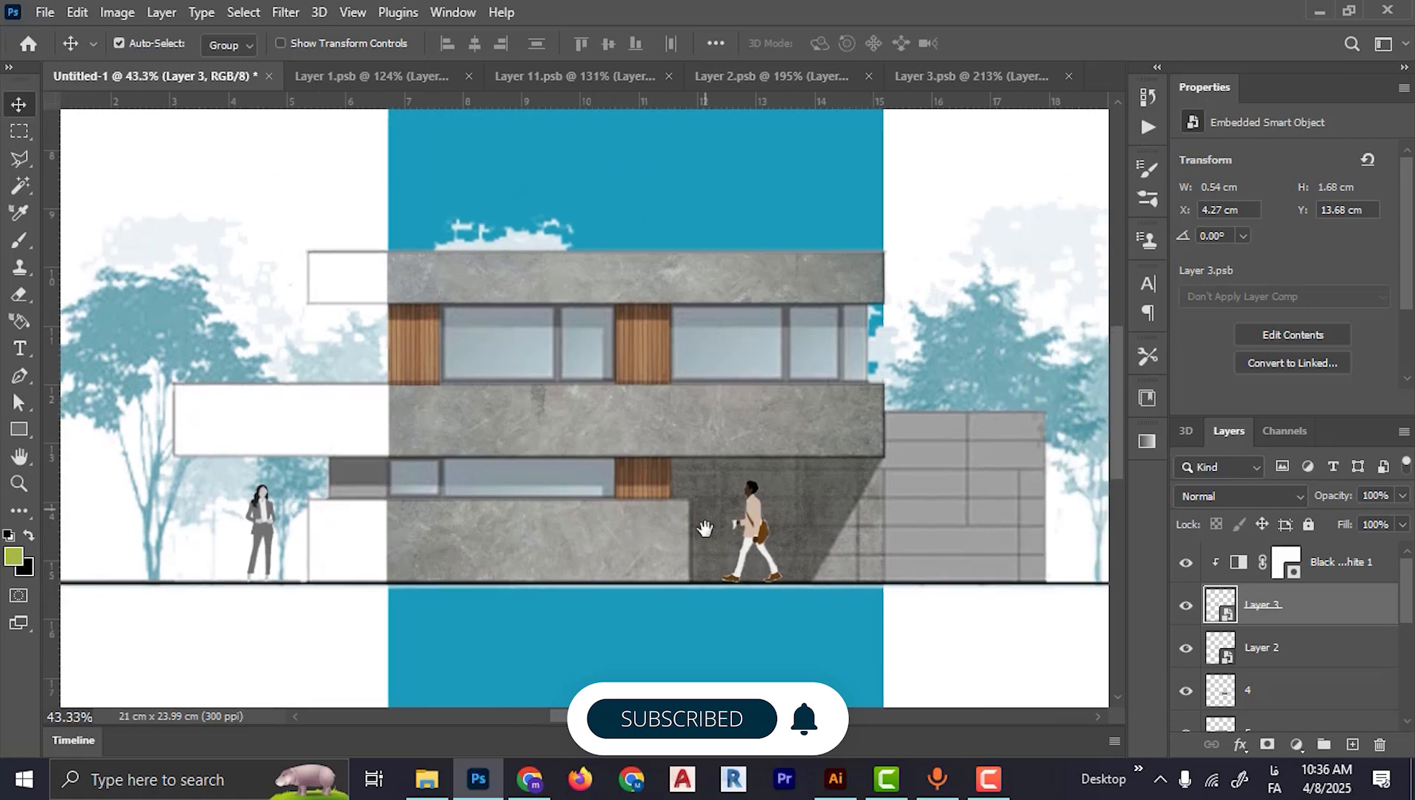
scroll(432, 495, up, 2)
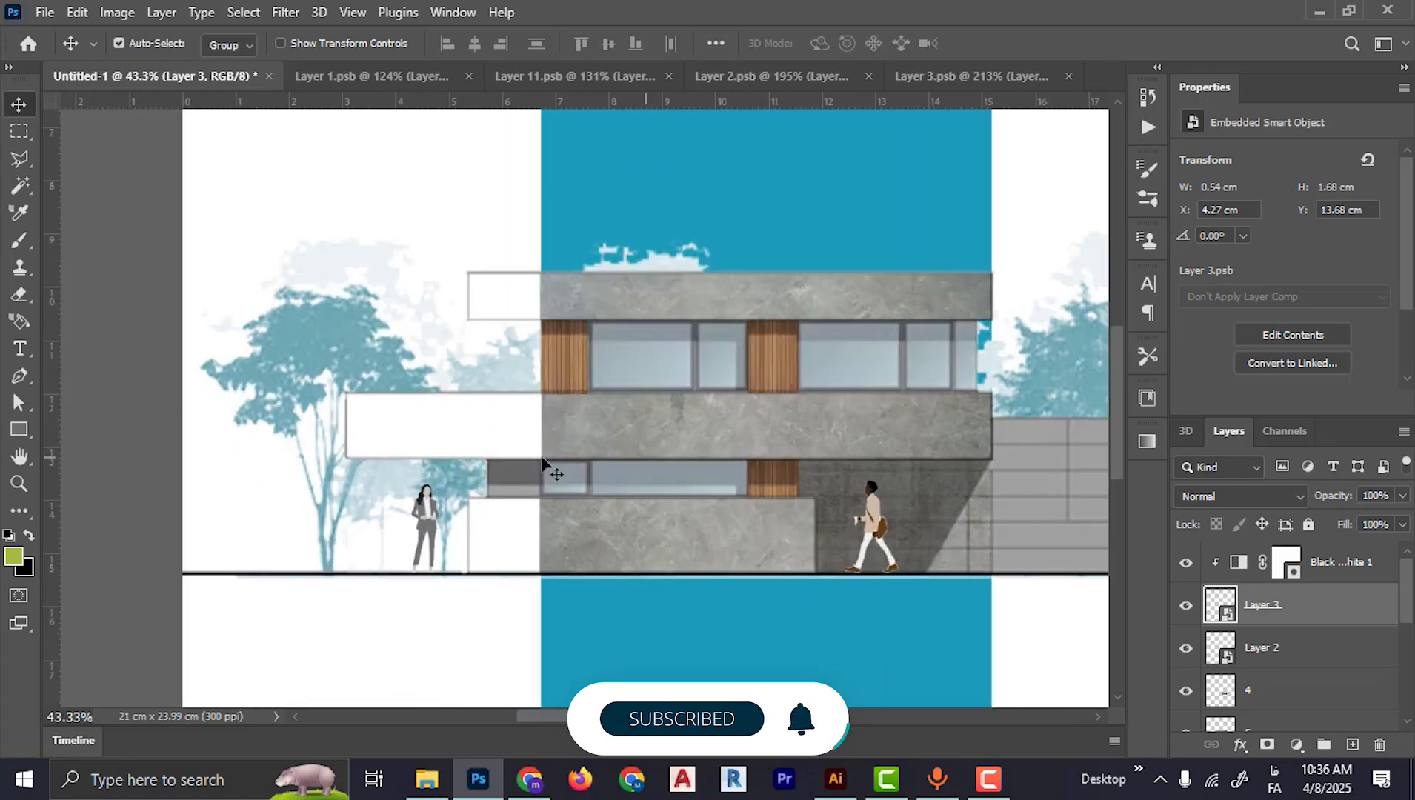
scroll(507, 535, down, 4)
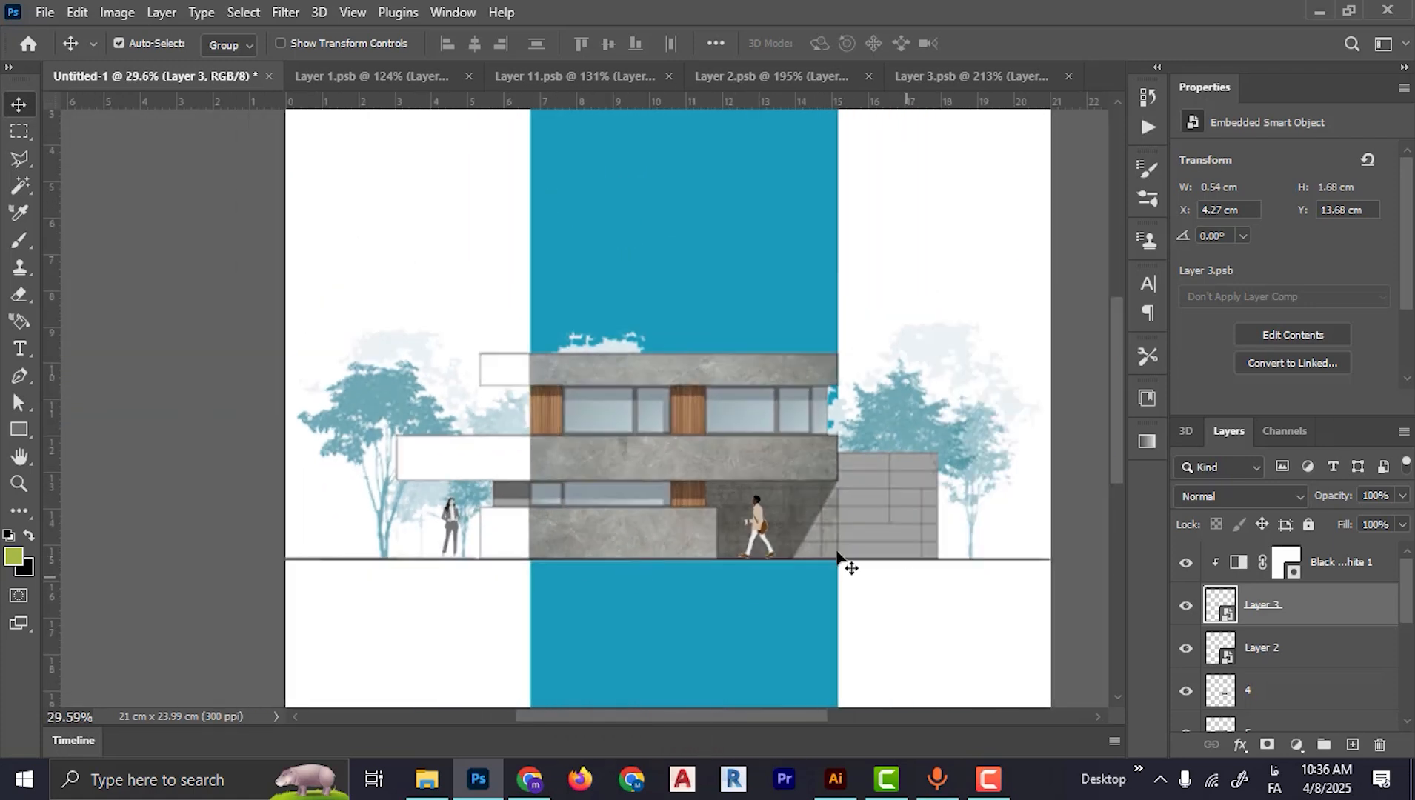
scroll(584, 550, up, 5)
scroll(535, 517, down, 5)
scroll(722, 509, down, 1)
drag(723, 509, 741, 472)
scroll(686, 532, down, 3)
scroll(720, 543, up, 5)
scroll(721, 539, down, 5)
drag(776, 523, 795, 527)
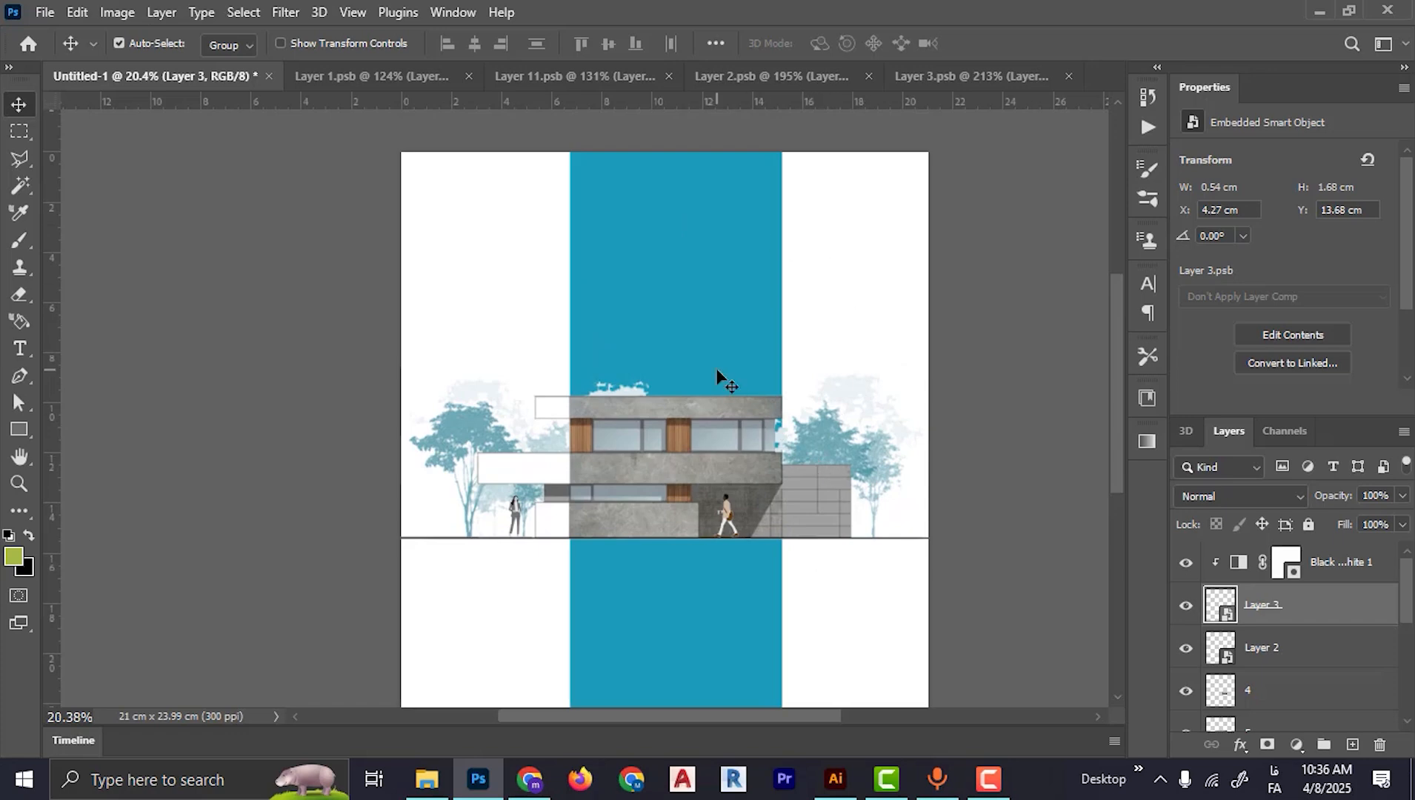
drag(678, 243, 681, 261)
scroll(660, 274, up, 2)
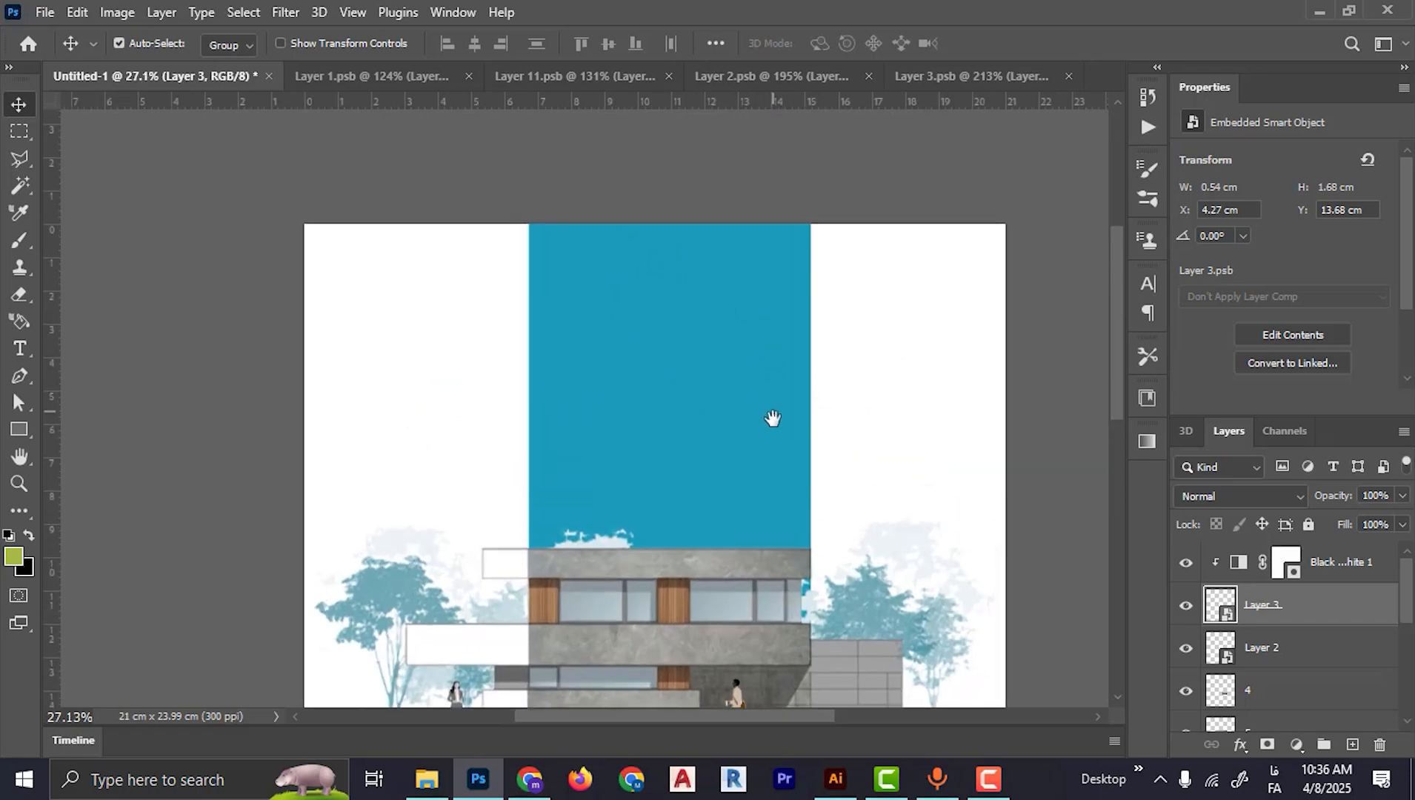
Create a new layer above the Black & White adjustment and choose the grouping1 brush from the SS-birds-flying set
click(1358, 561)
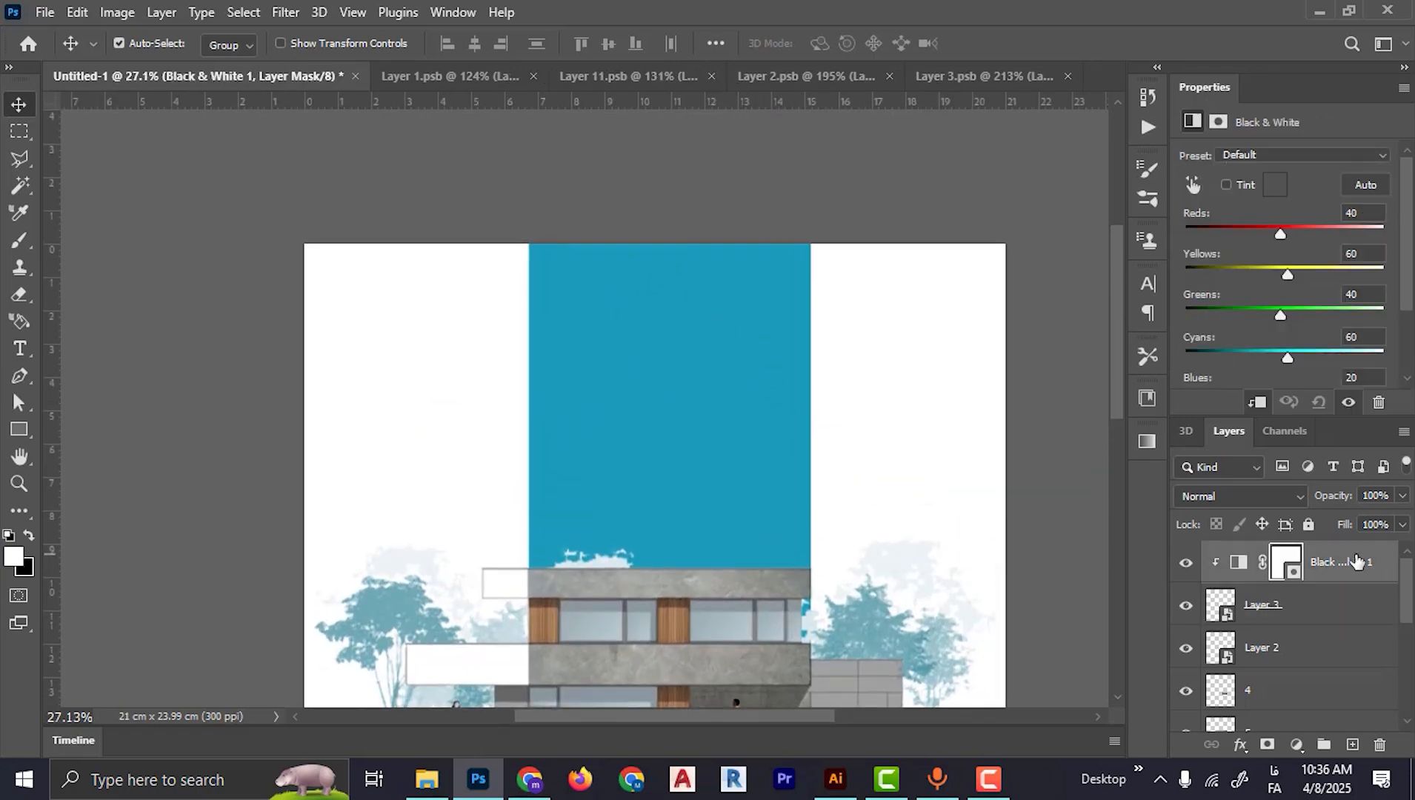
click(1352, 745)
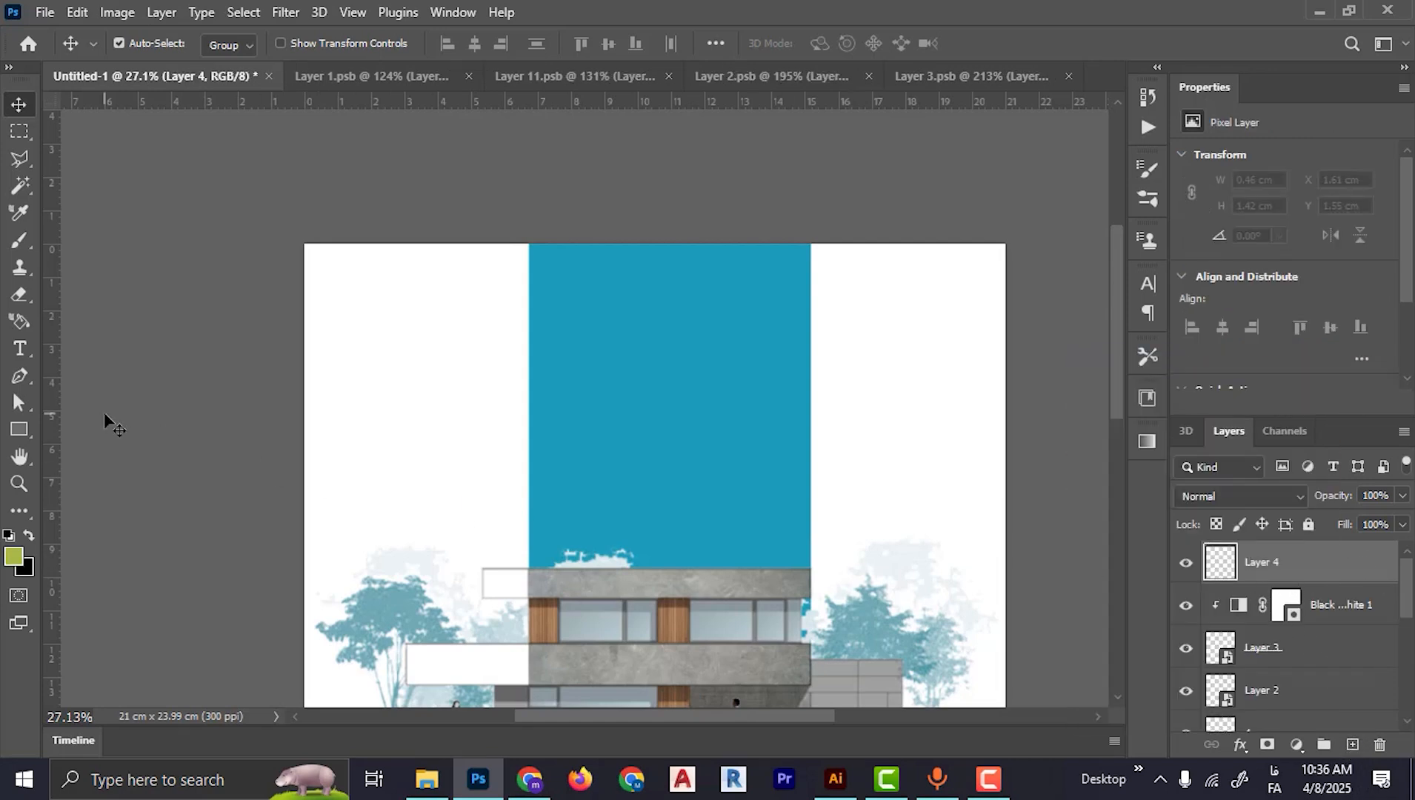
key(b)
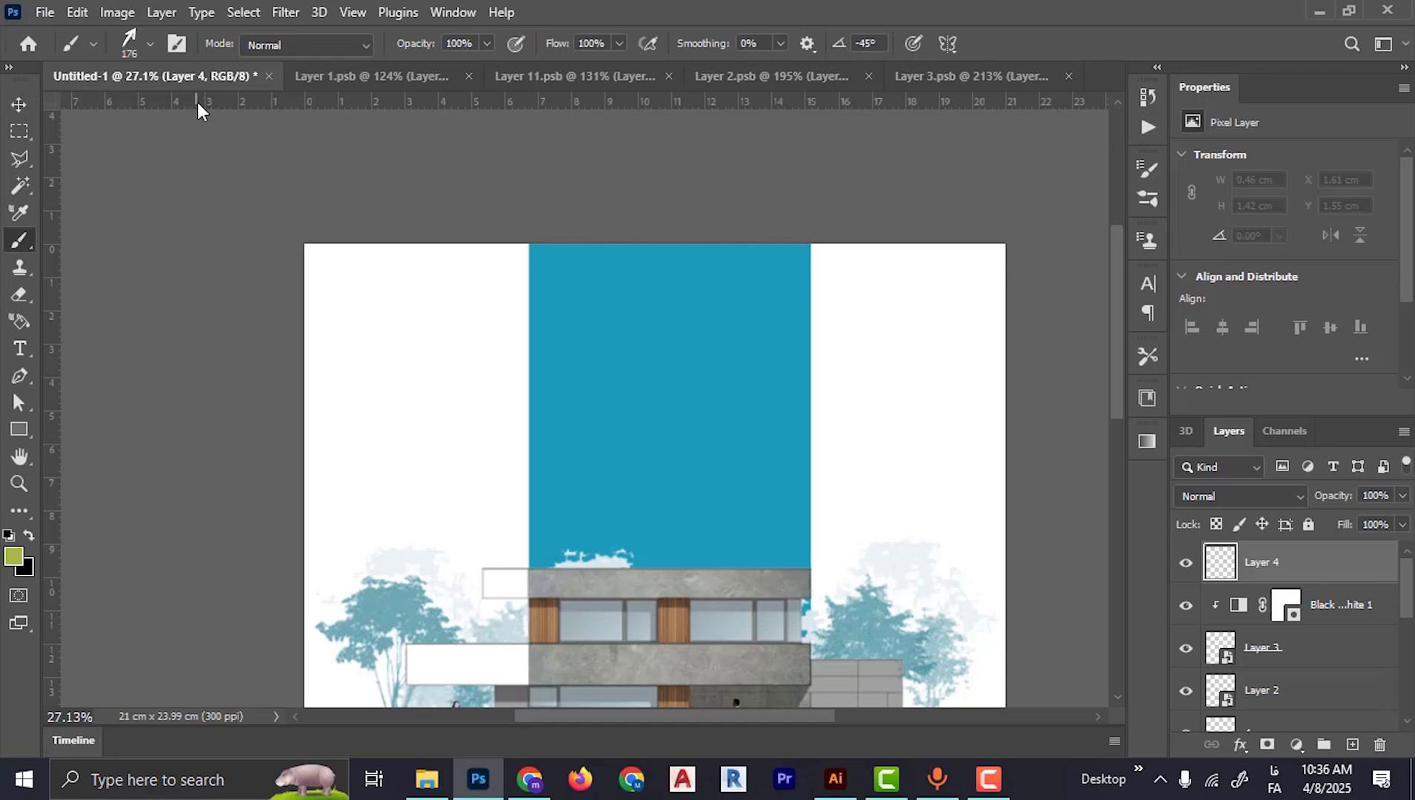
click(152, 44)
scroll(101, 521, down, 1)
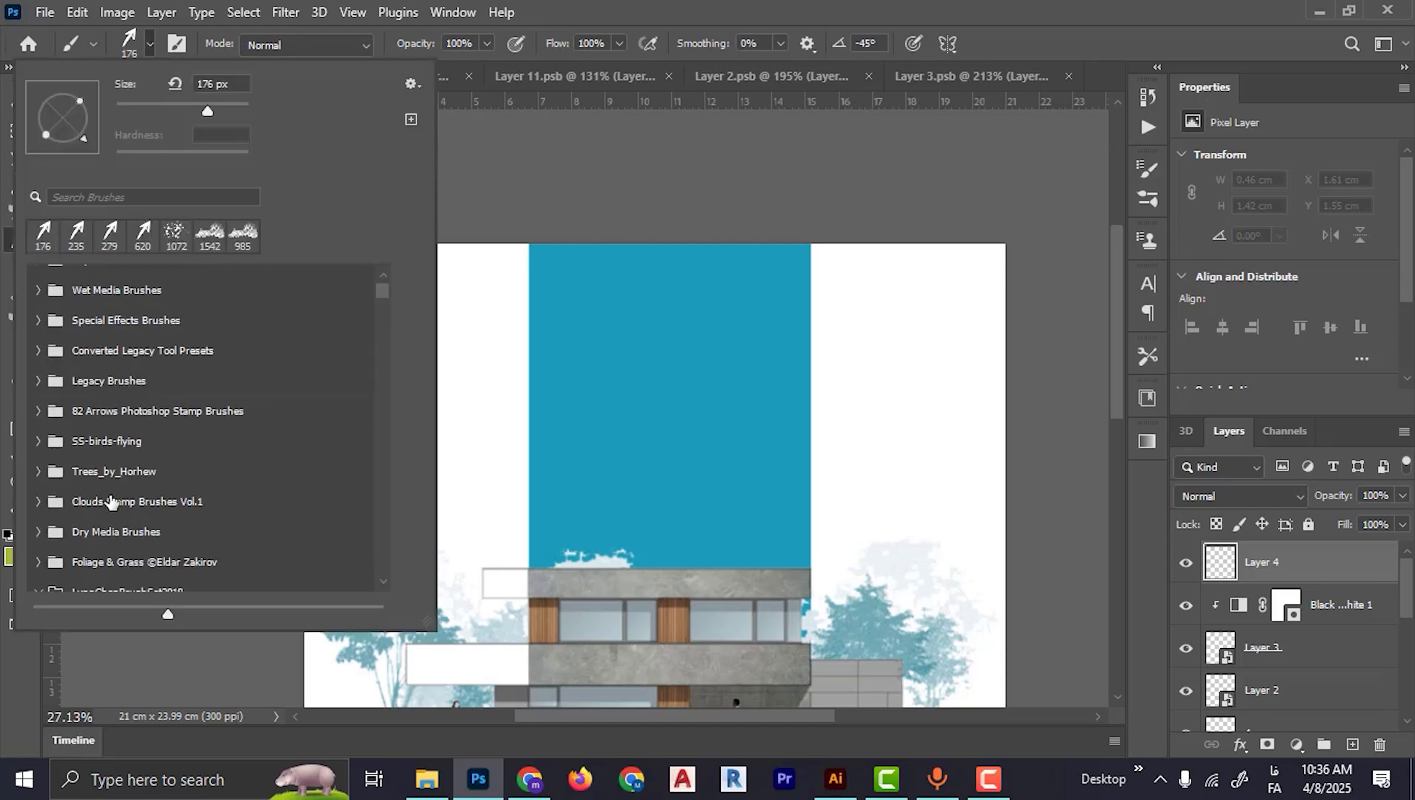
click(41, 443)
click(197, 493)
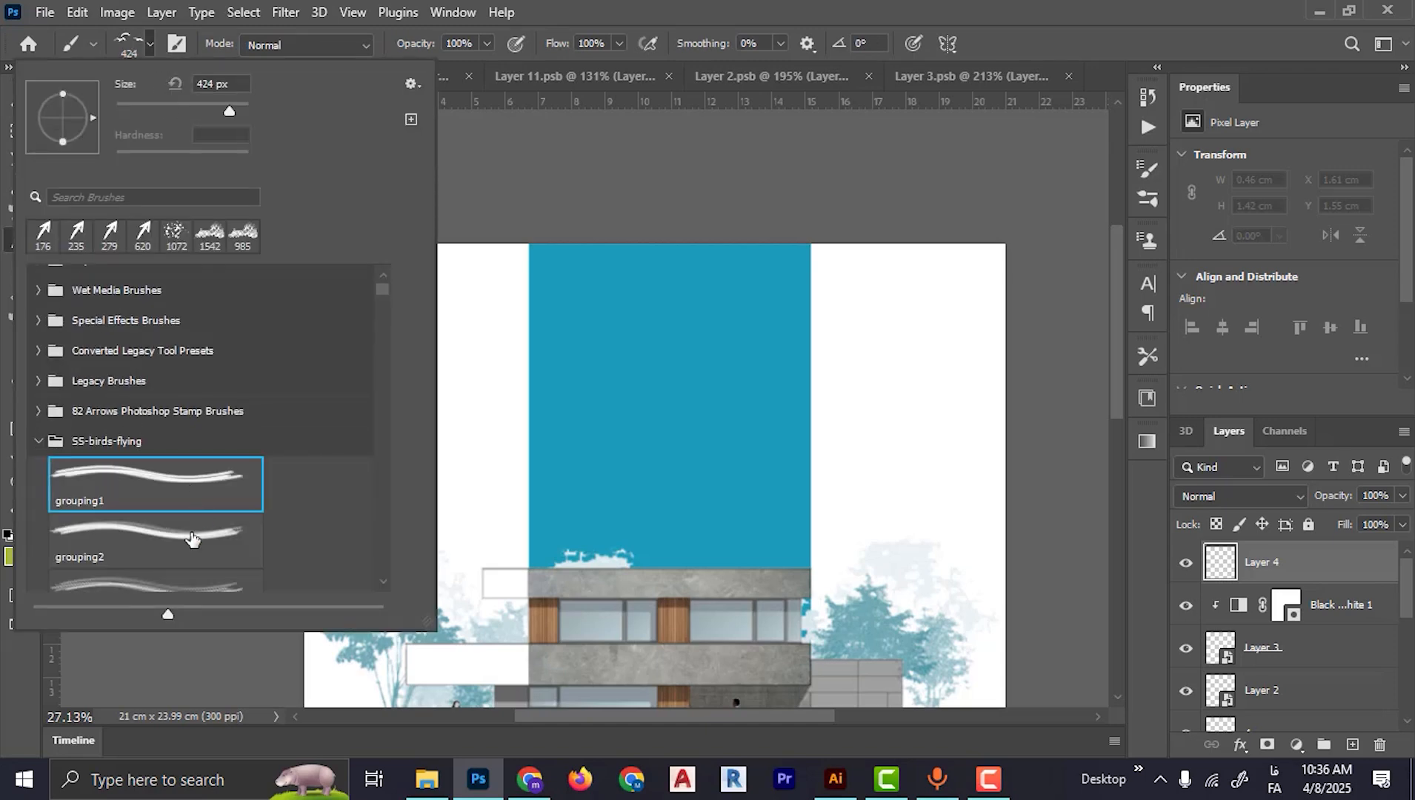
click(192, 538)
click(226, 485)
click(38, 667)
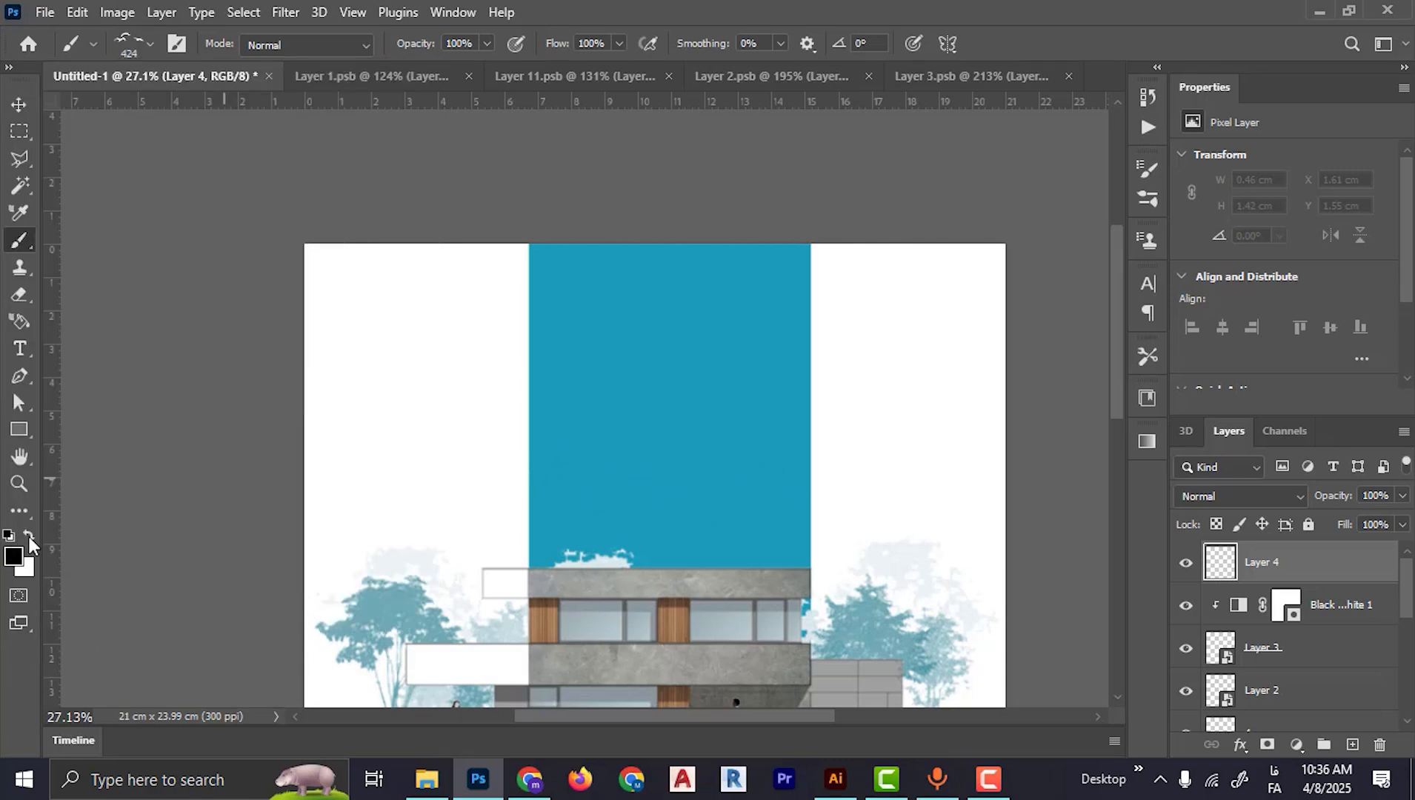
Stamp a flock of white birds on the blue strip just above the roof with the brush at 223 px
click(29, 534)
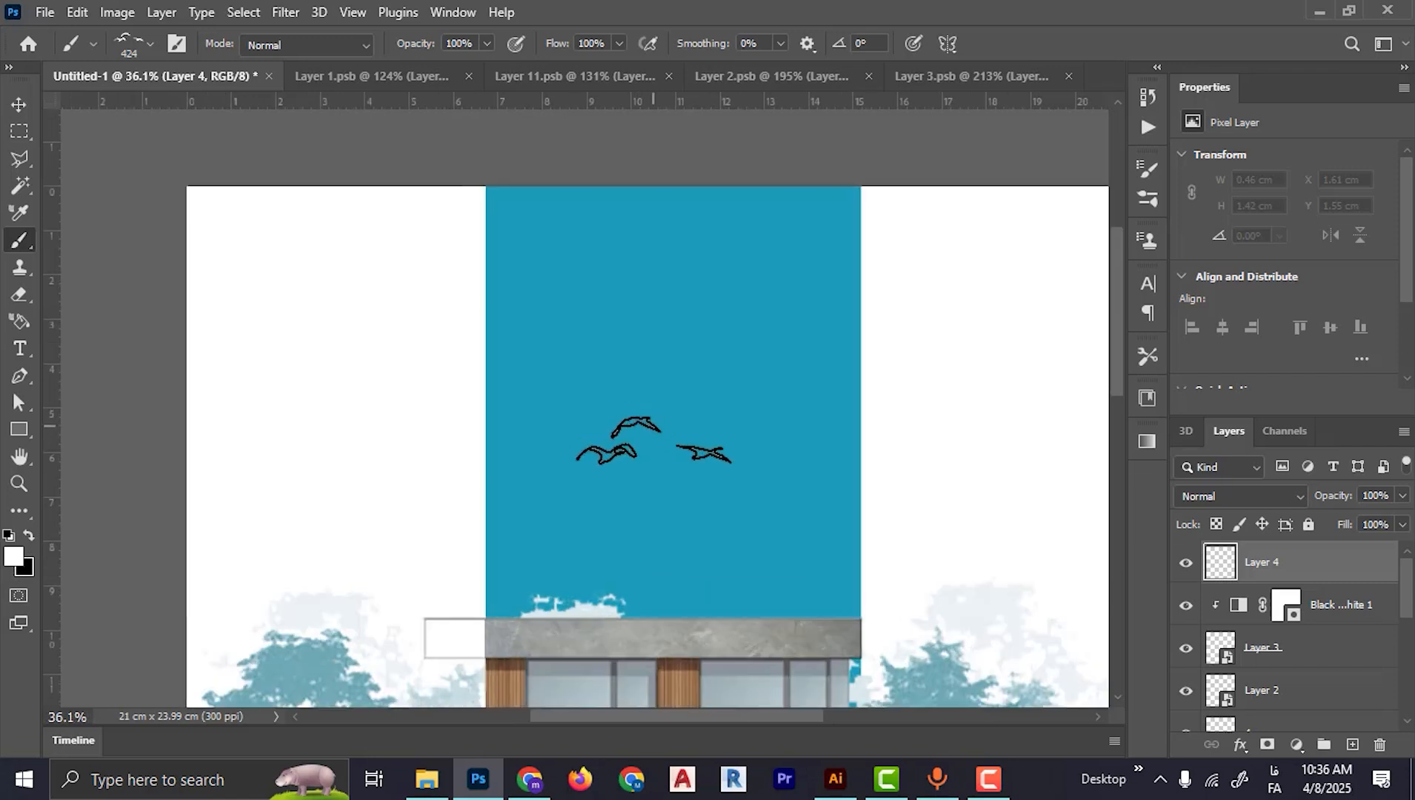
scroll(631, 515, up, 5)
drag(755, 551, 708, 551)
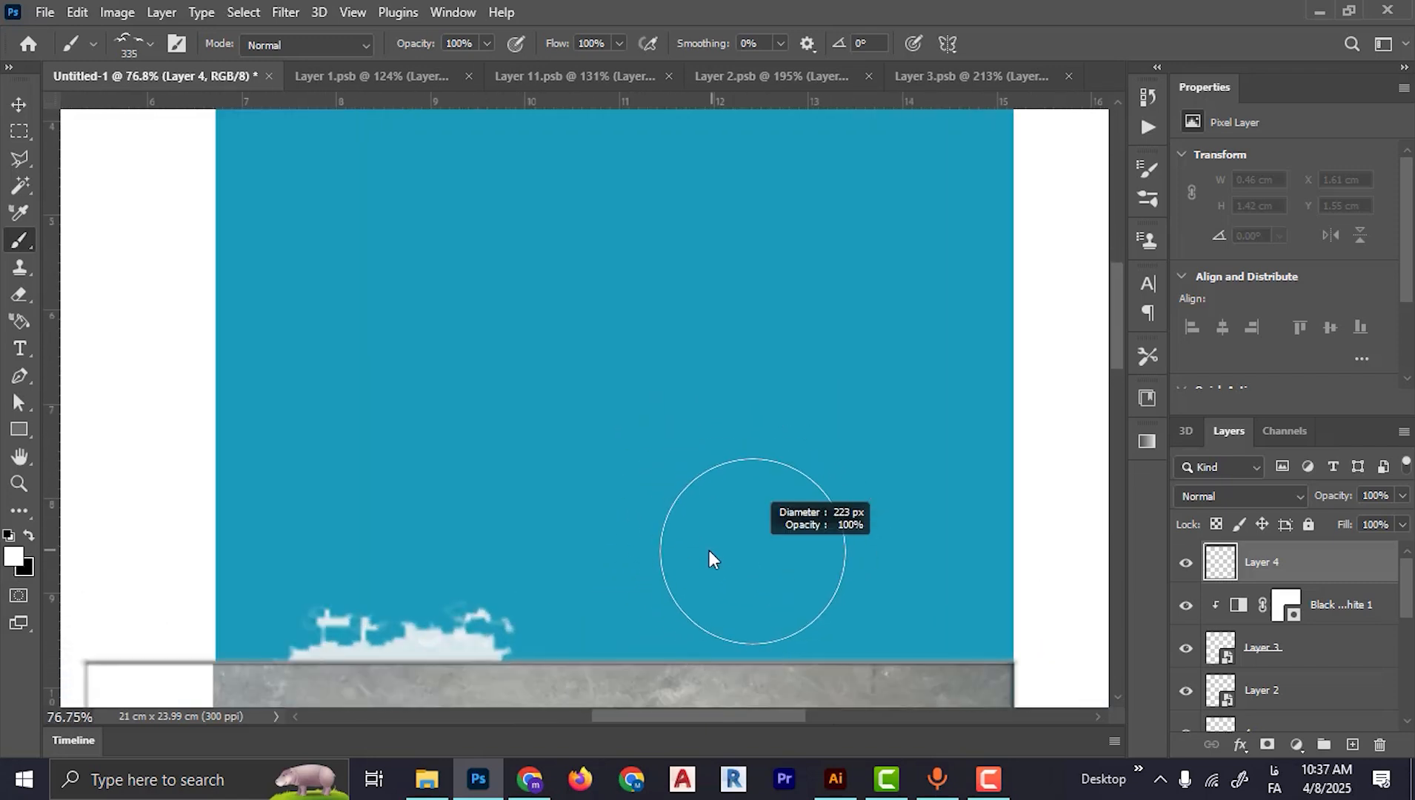
click(762, 533)
scroll(804, 557, down, 6)
drag(821, 521, 757, 404)
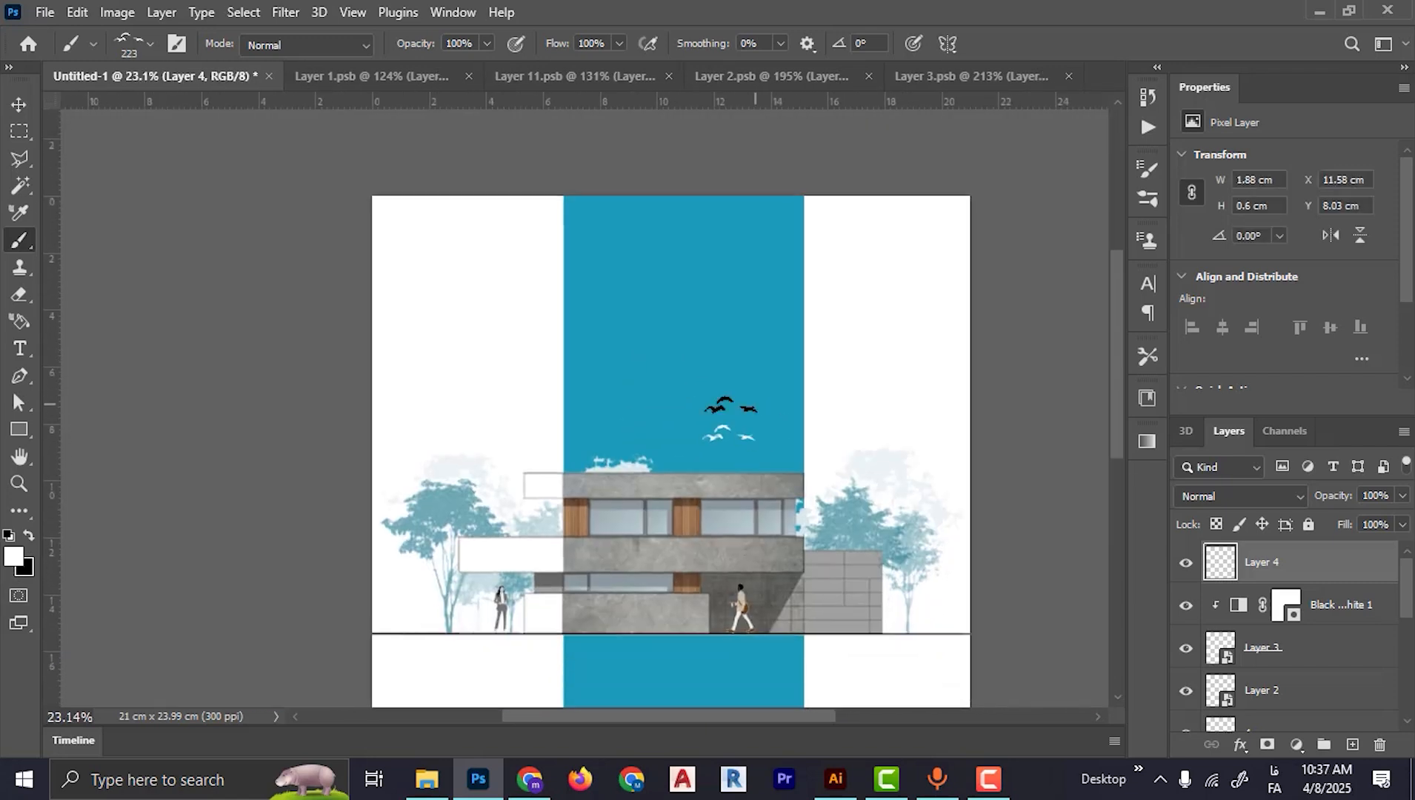
Browse the Clouds Stamp Brushes Vol.1 set and choose the Cloud 11 brush
click(152, 42)
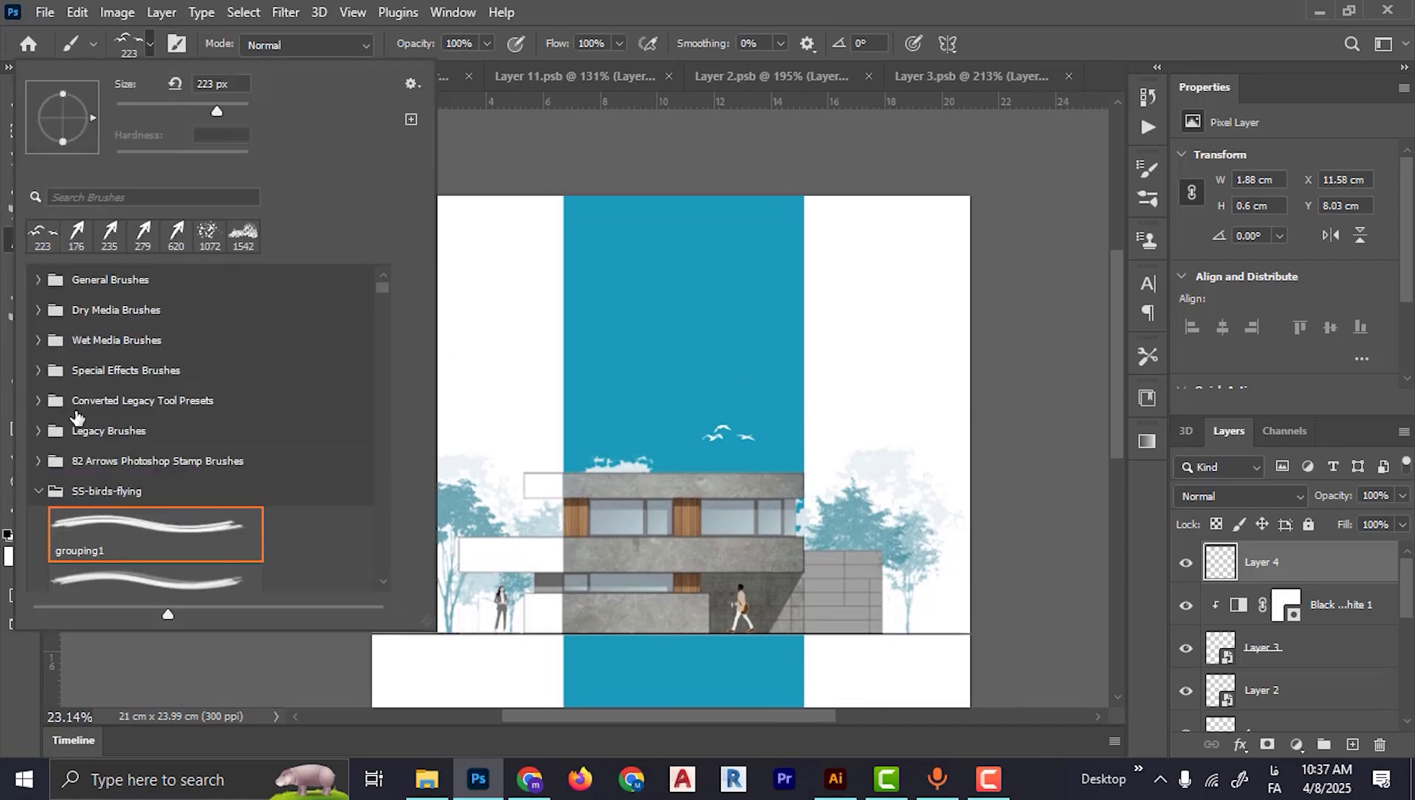
scroll(122, 463, down, 2)
click(38, 469)
scroll(222, 447, down, 3)
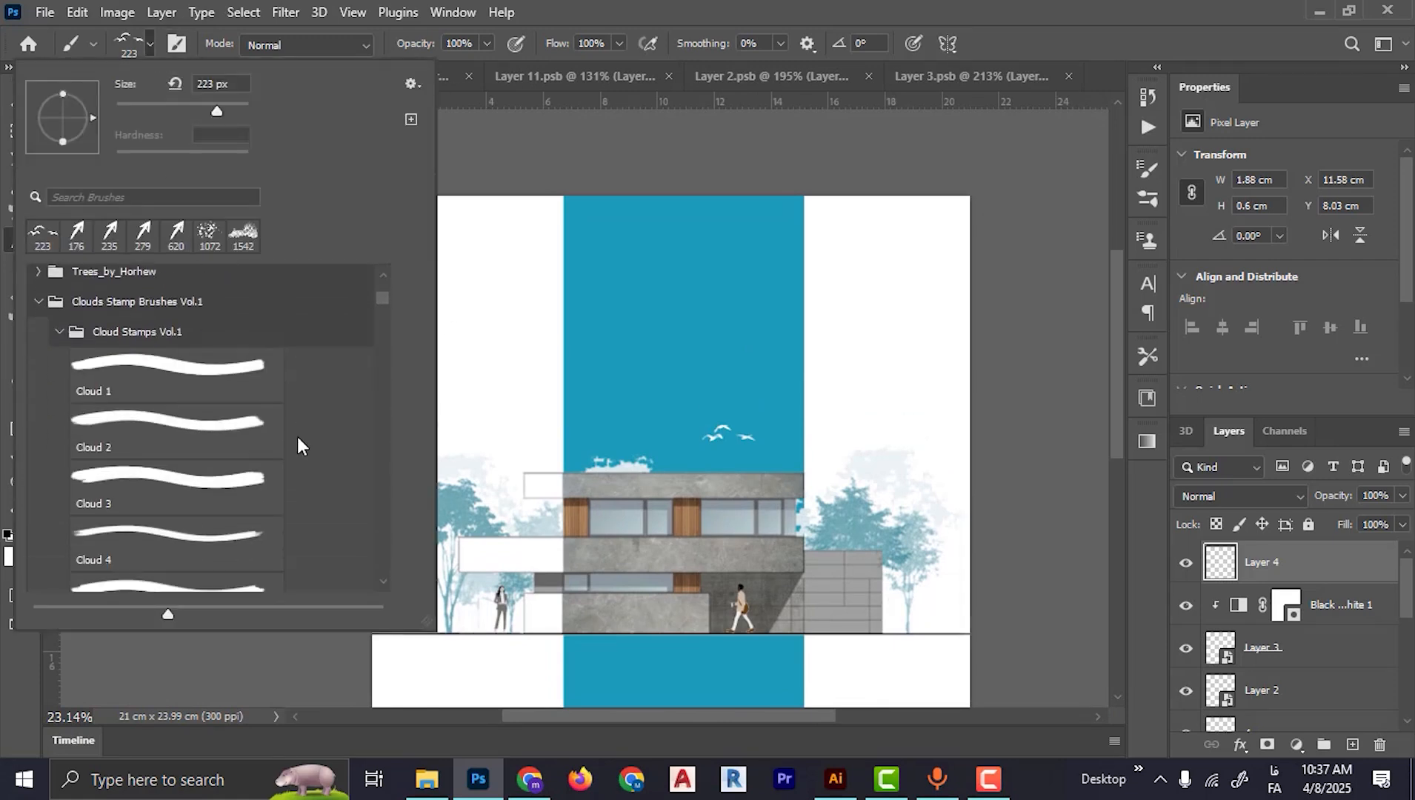
click(248, 430)
scroll(244, 463, down, 5)
click(222, 426)
scroll(211, 355, down, 1)
click(206, 441)
click(194, 522)
scroll(215, 481, down, 1)
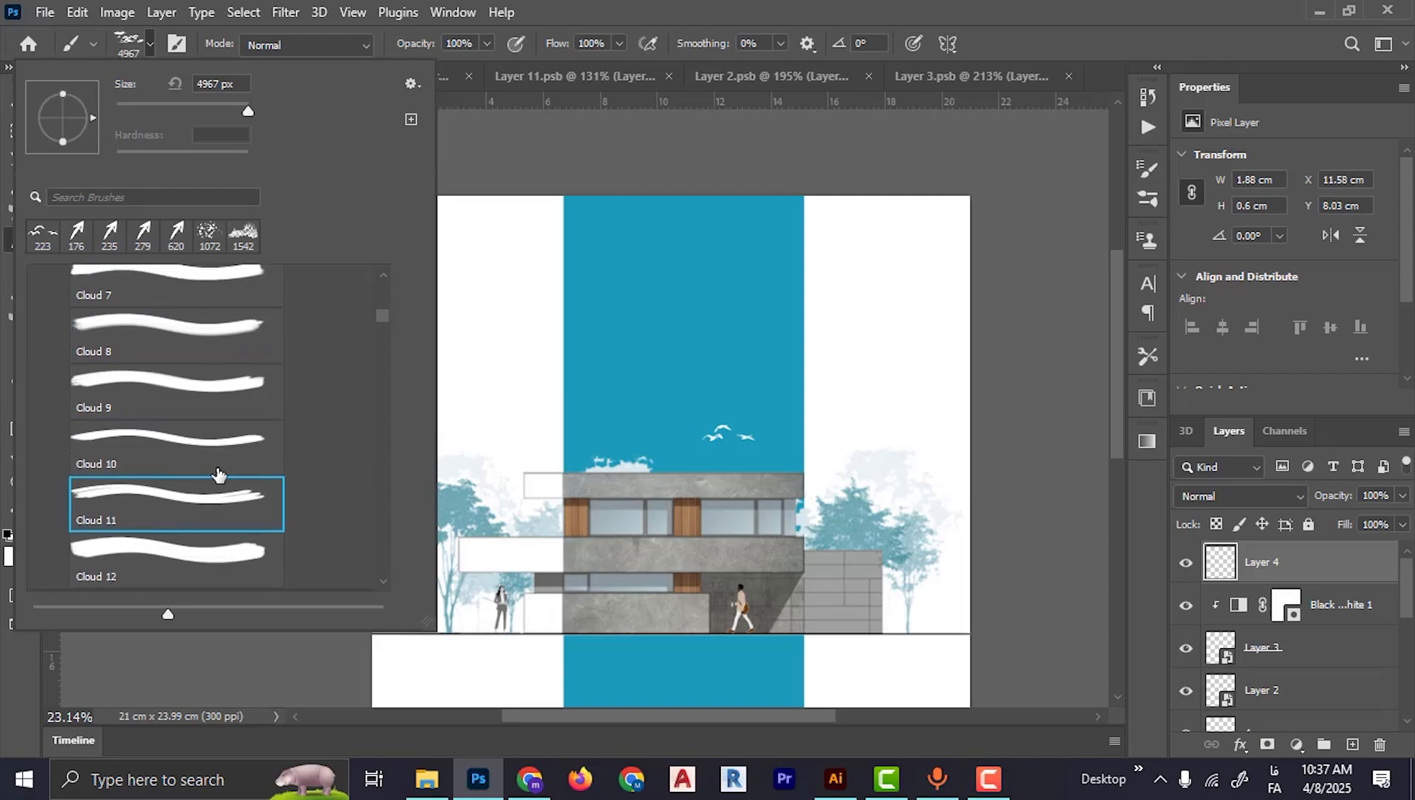
Try stamping white Cloud 11 clouds across the upper blue strip with the brush reduced to about 1360 px
drag(731, 374, 396, 377)
scroll(647, 408, up, 3)
click(747, 392)
click(689, 355)
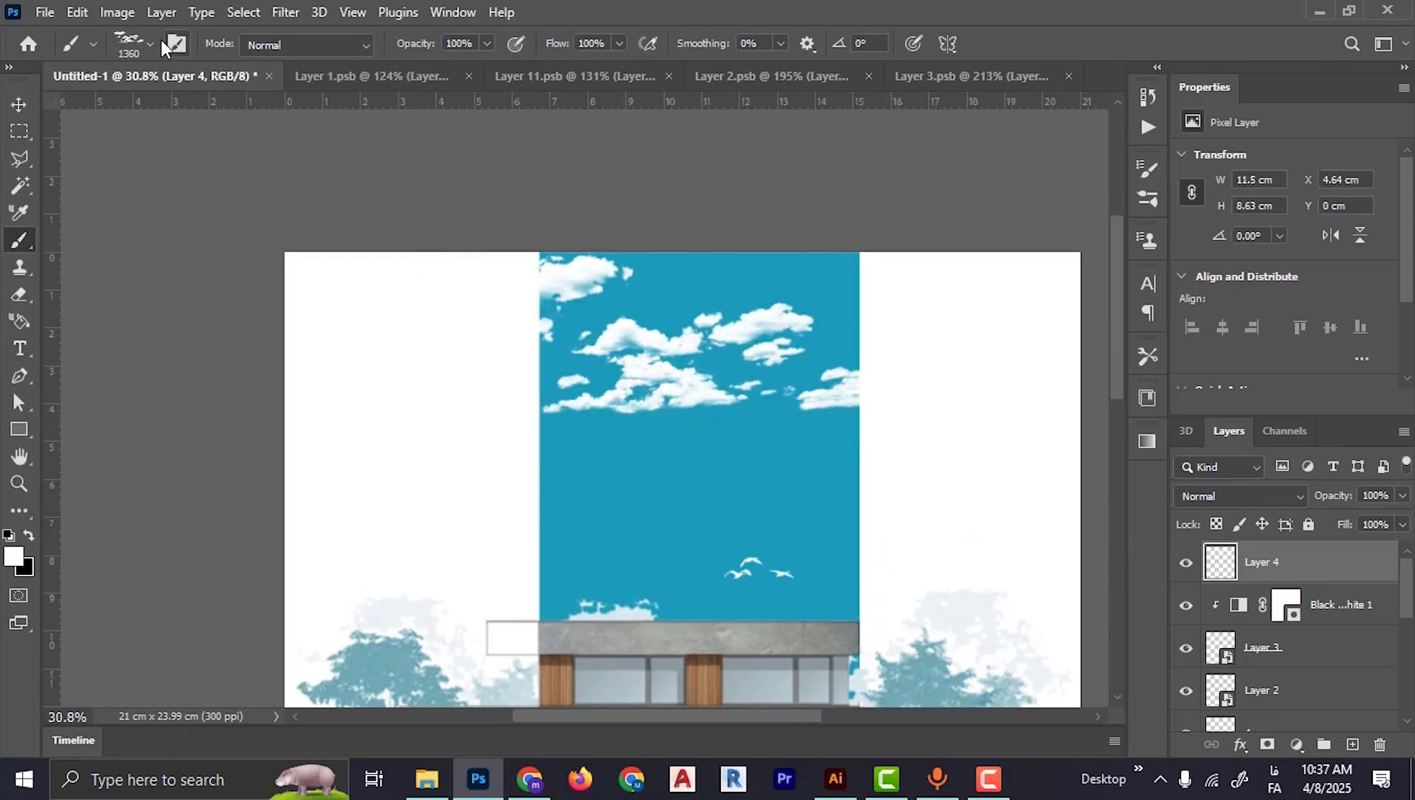
Replace the trial clouds with softer cloud stamps across the top and along the right edge of the blue strip
click(152, 44)
click(215, 431)
click(836, 395)
click(151, 44)
click(216, 338)
key(ctrl+z)
click(730, 312)
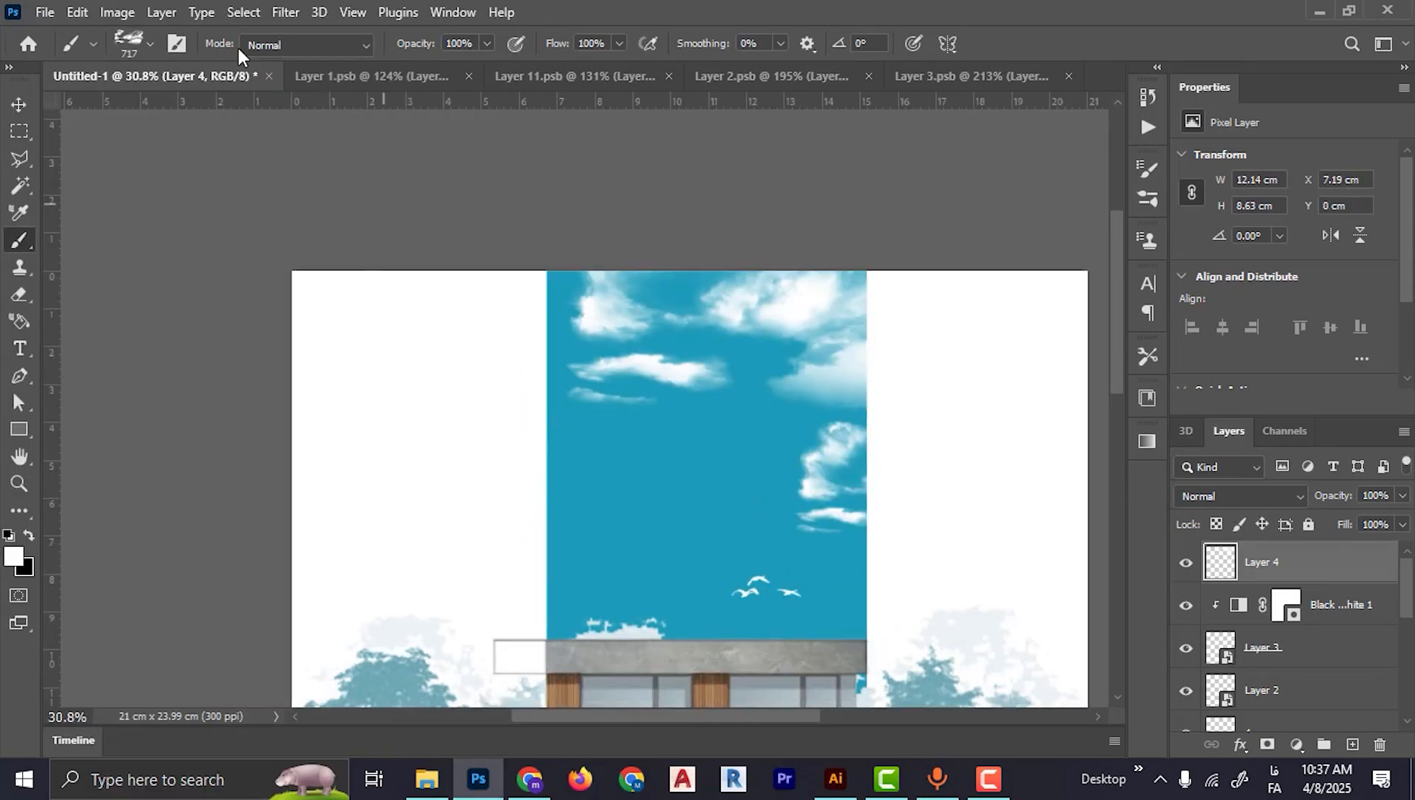
Stamp one more small cloud at the left edge of the blue strip, about halfway down the sky
click(151, 44)
click(215, 393)
click(486, 495)
key(v)
scroll(667, 444, down, 4)
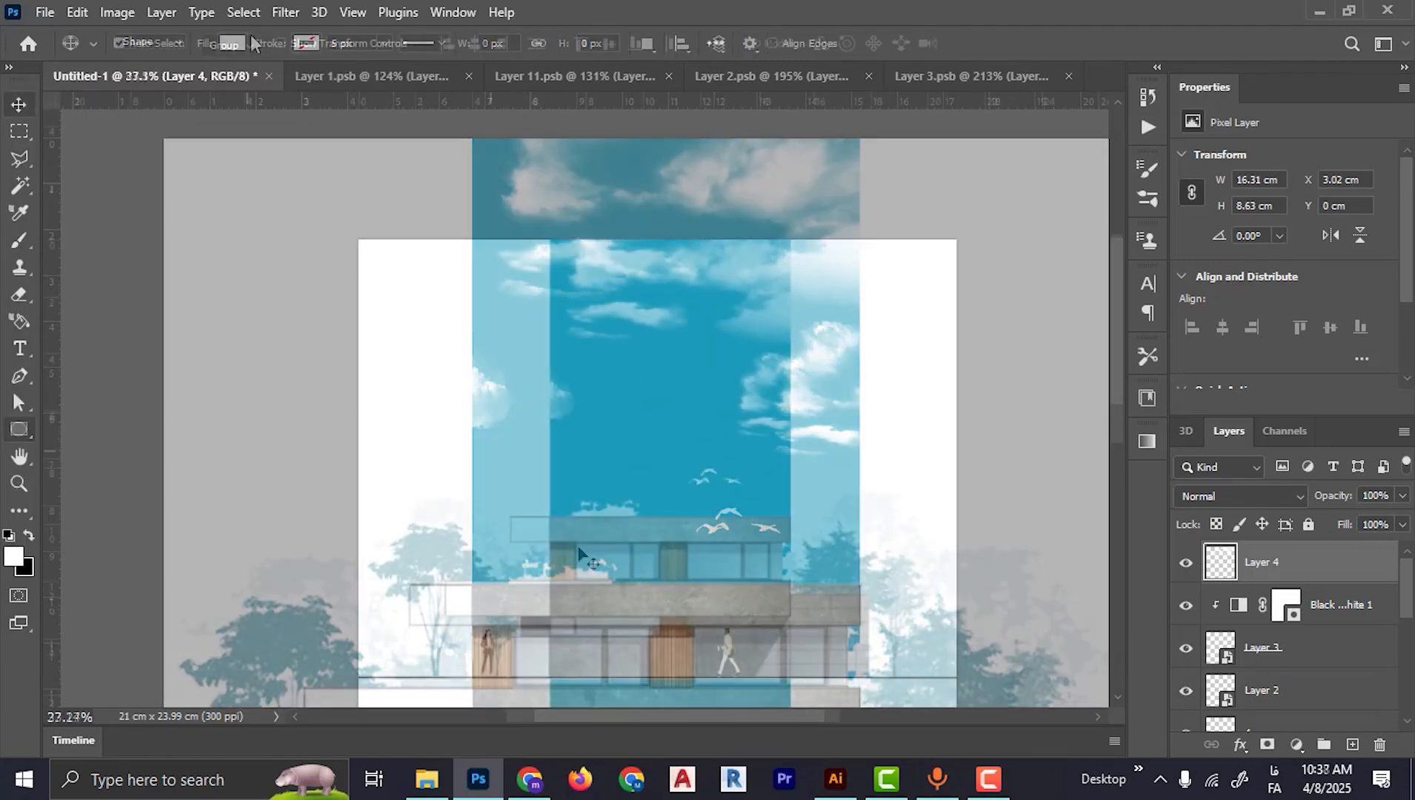
scroll(678, 404, up, 3)
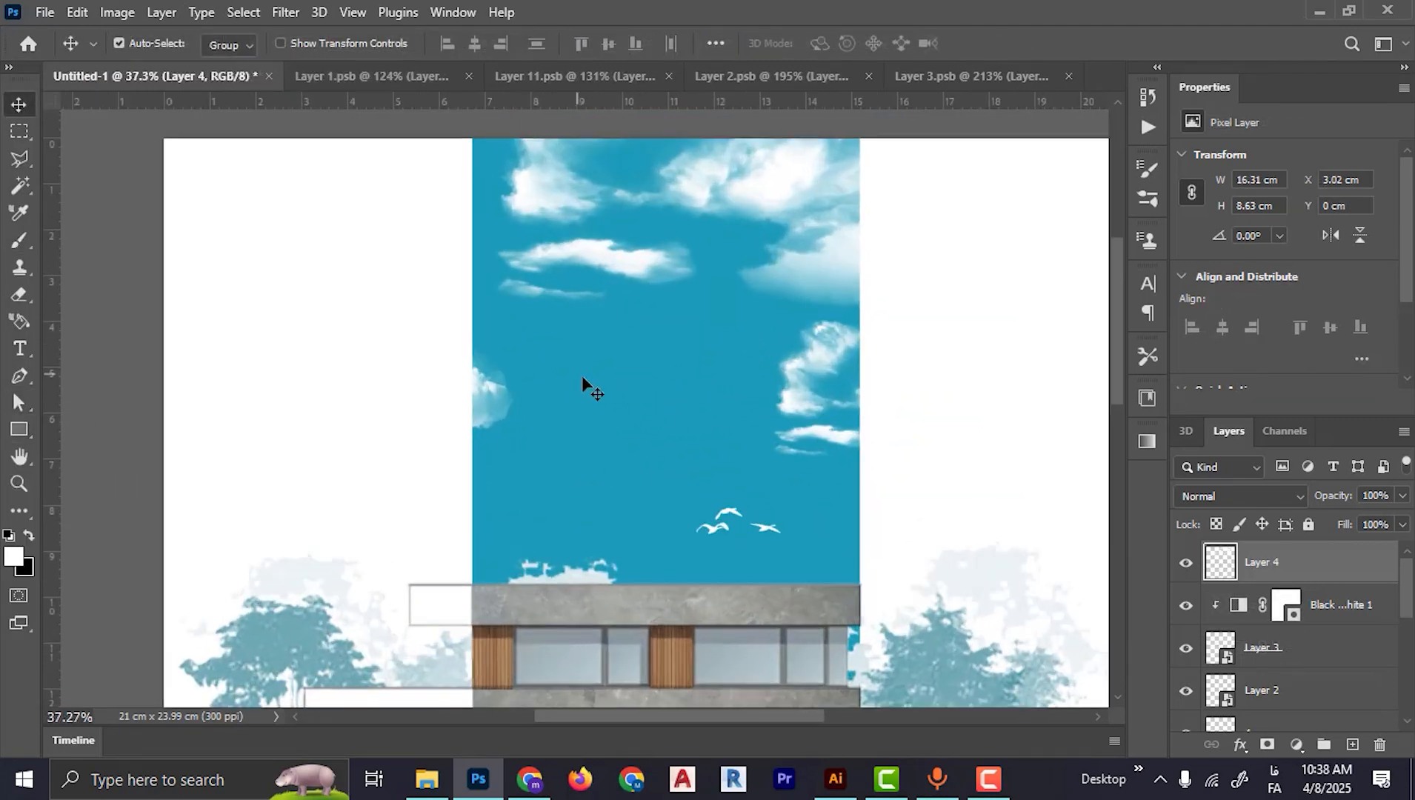
Draw a white circle about 1.8 cm in diameter in the open sky beneath the clouds and adjust its placement
click(30, 427)
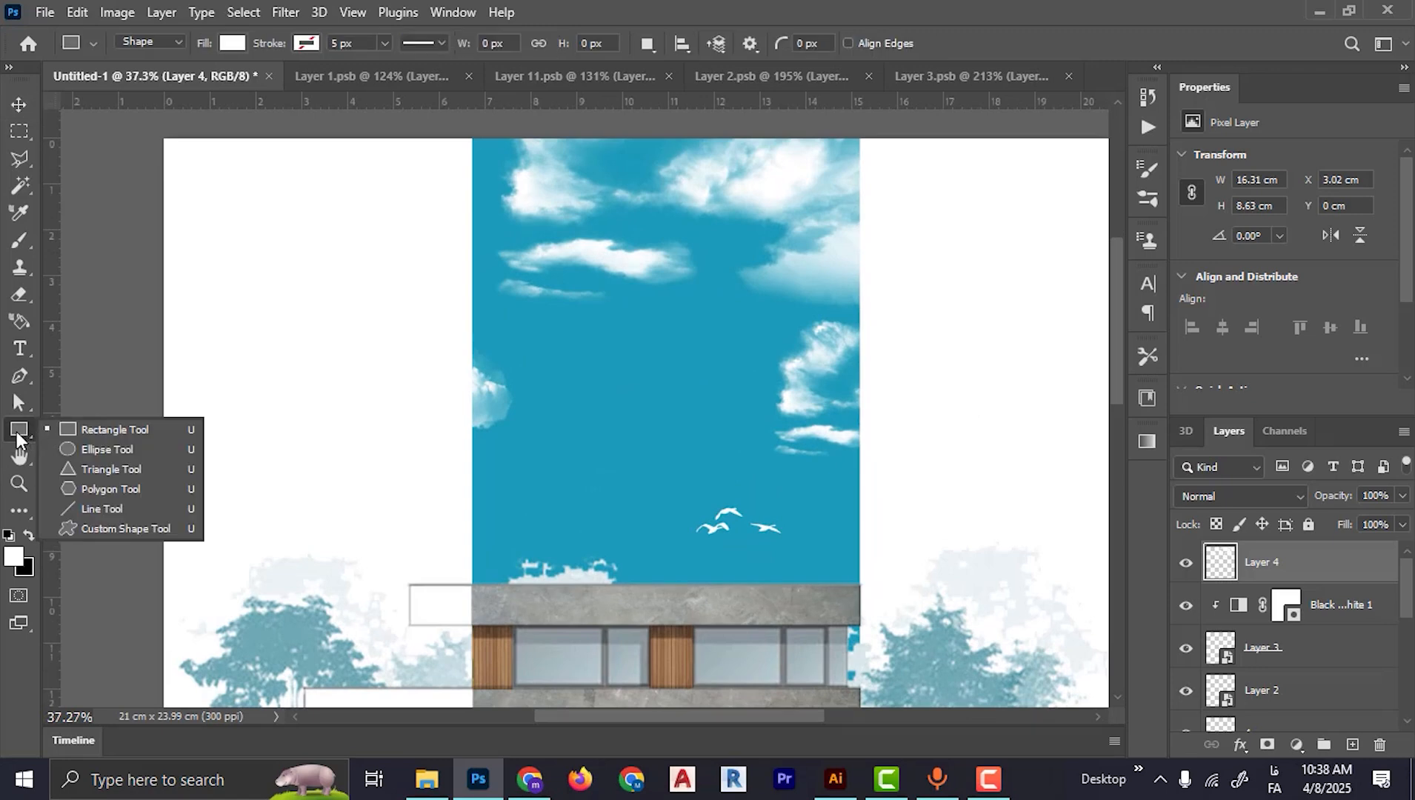
click(92, 450)
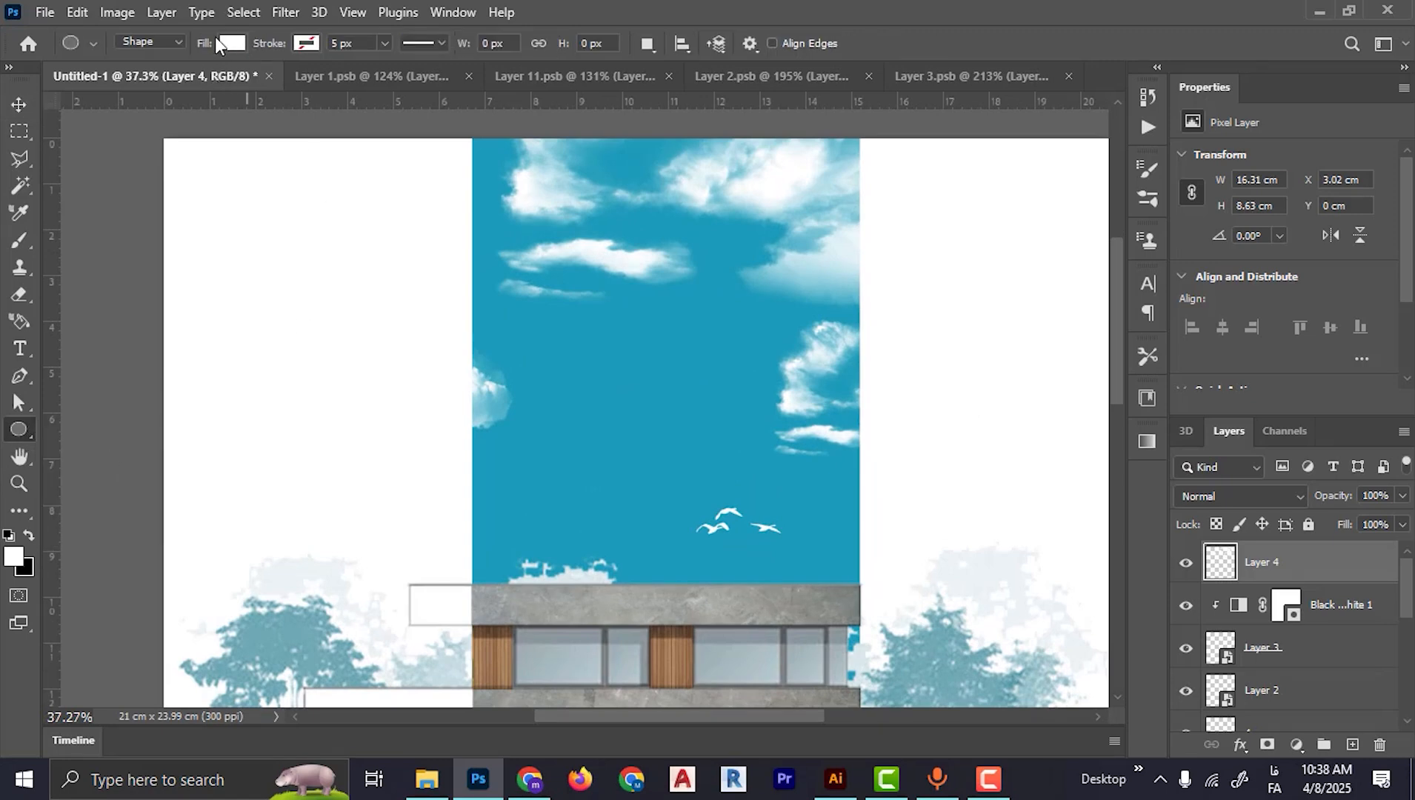
mouse_move(560, 347)
mouse_down()
mouse_move(681, 453)
mouse_move(607, 424)
mouse_up()
key(v)
scroll(646, 431, up, 3)
scroll(642, 426, down, 2)
key(ctrl+t)
drag(636, 337, 623, 351)
key(Return)
scroll(978, 495, down, 3)
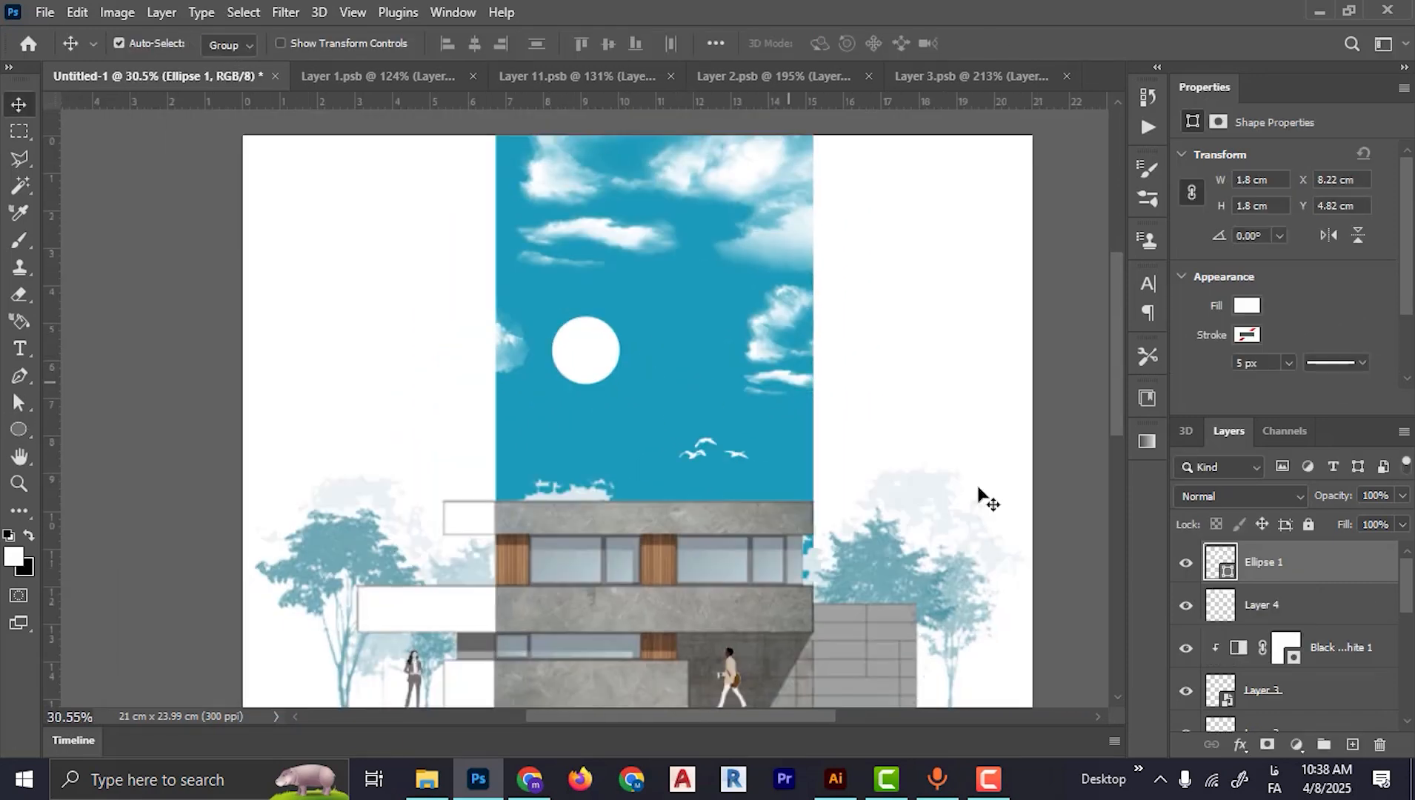
Duplicate the white circle and scale the copy up around its centre to about 1.92 cm
scroll(638, 402, up, 3)
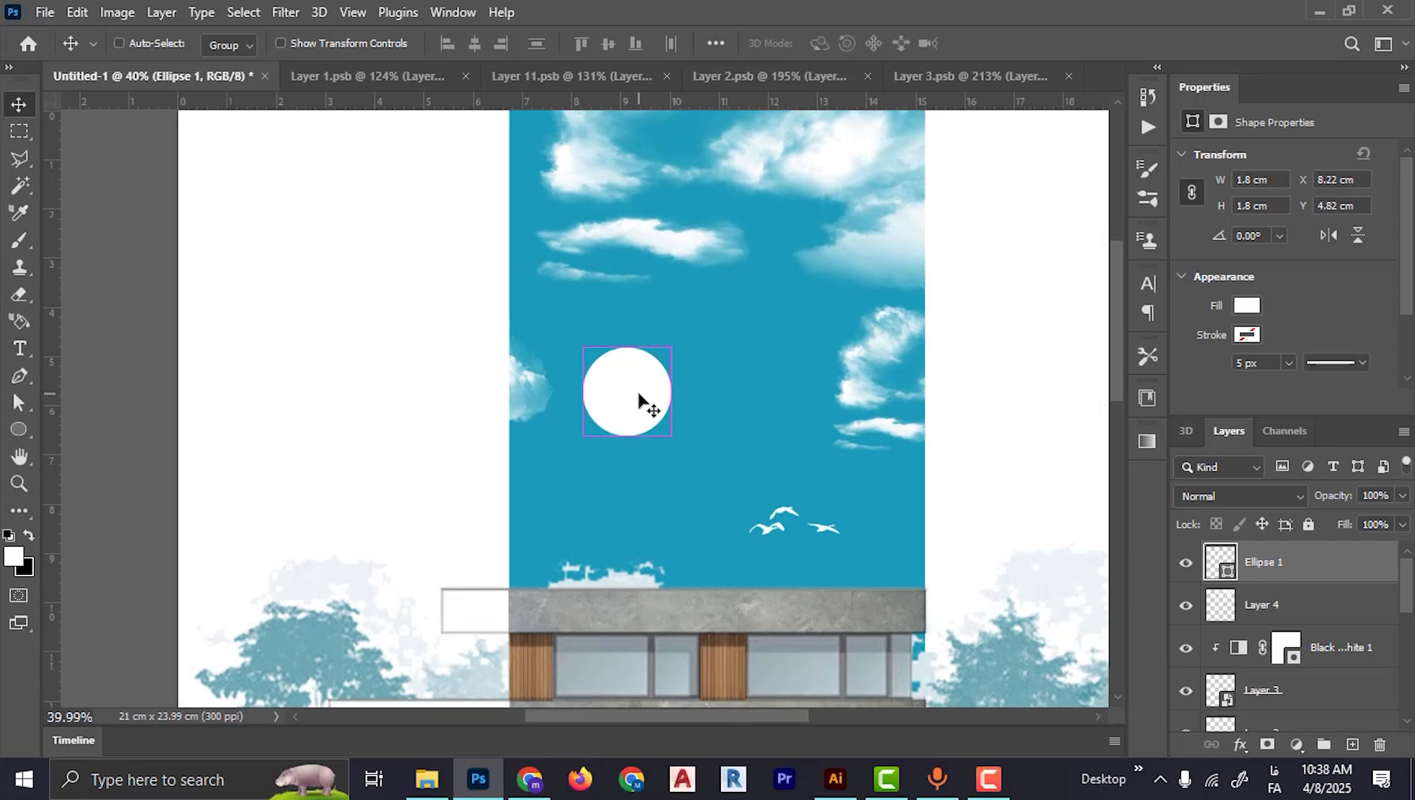
key(ctrl+j)
key(ctrl+t)
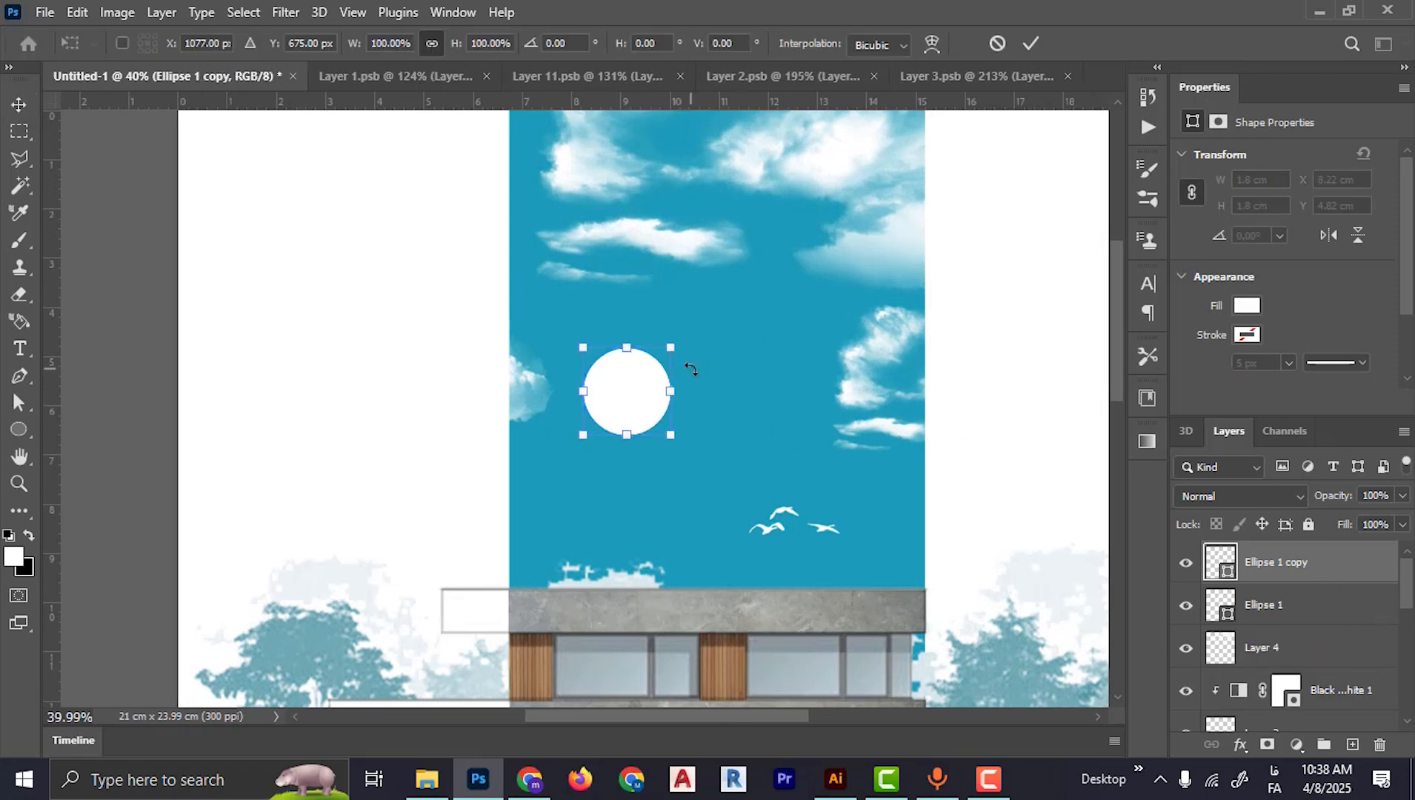
scroll(688, 367, up, 1)
drag(666, 341, 668, 333)
key(Return)
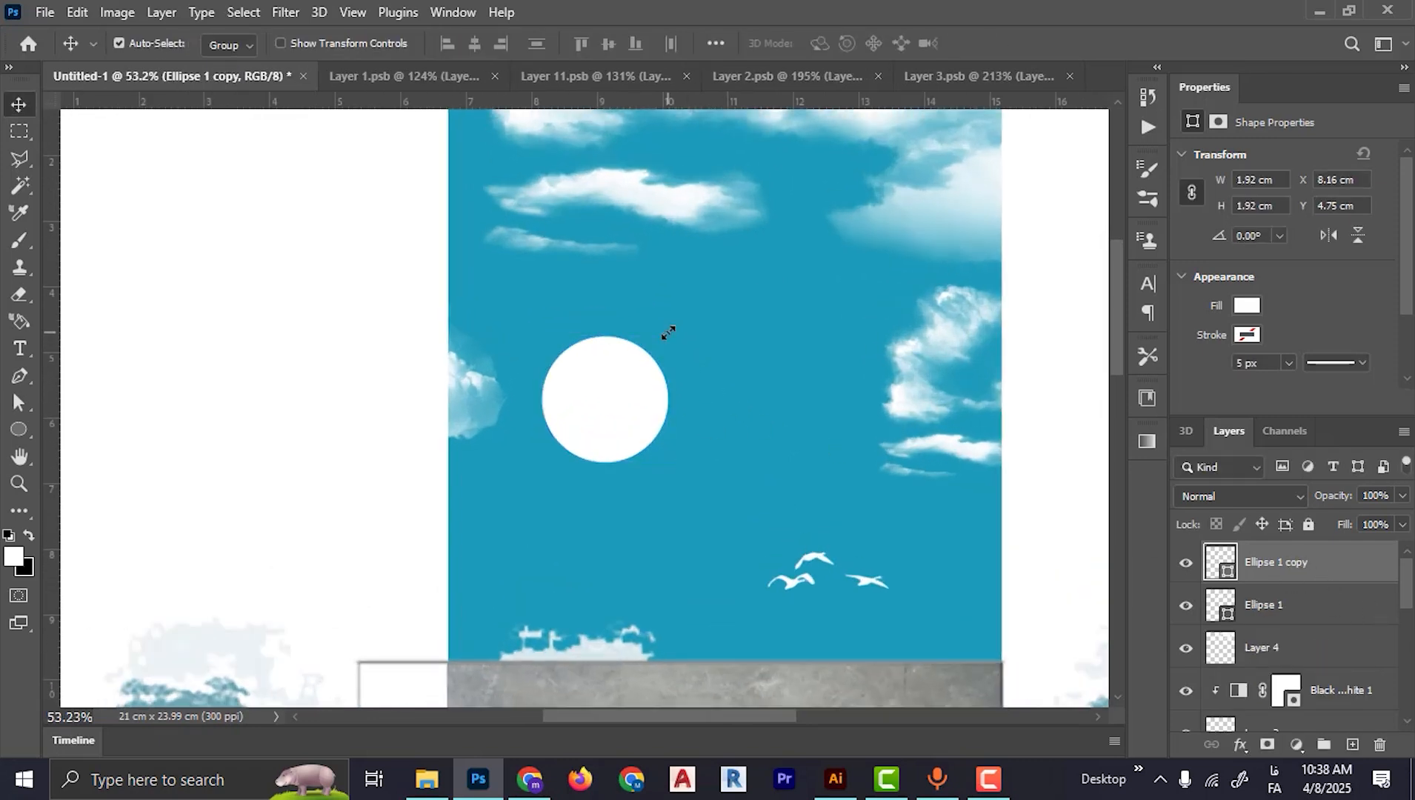
Give the circle copy a white 5 px dashed stroke and remove its fill
key(a)
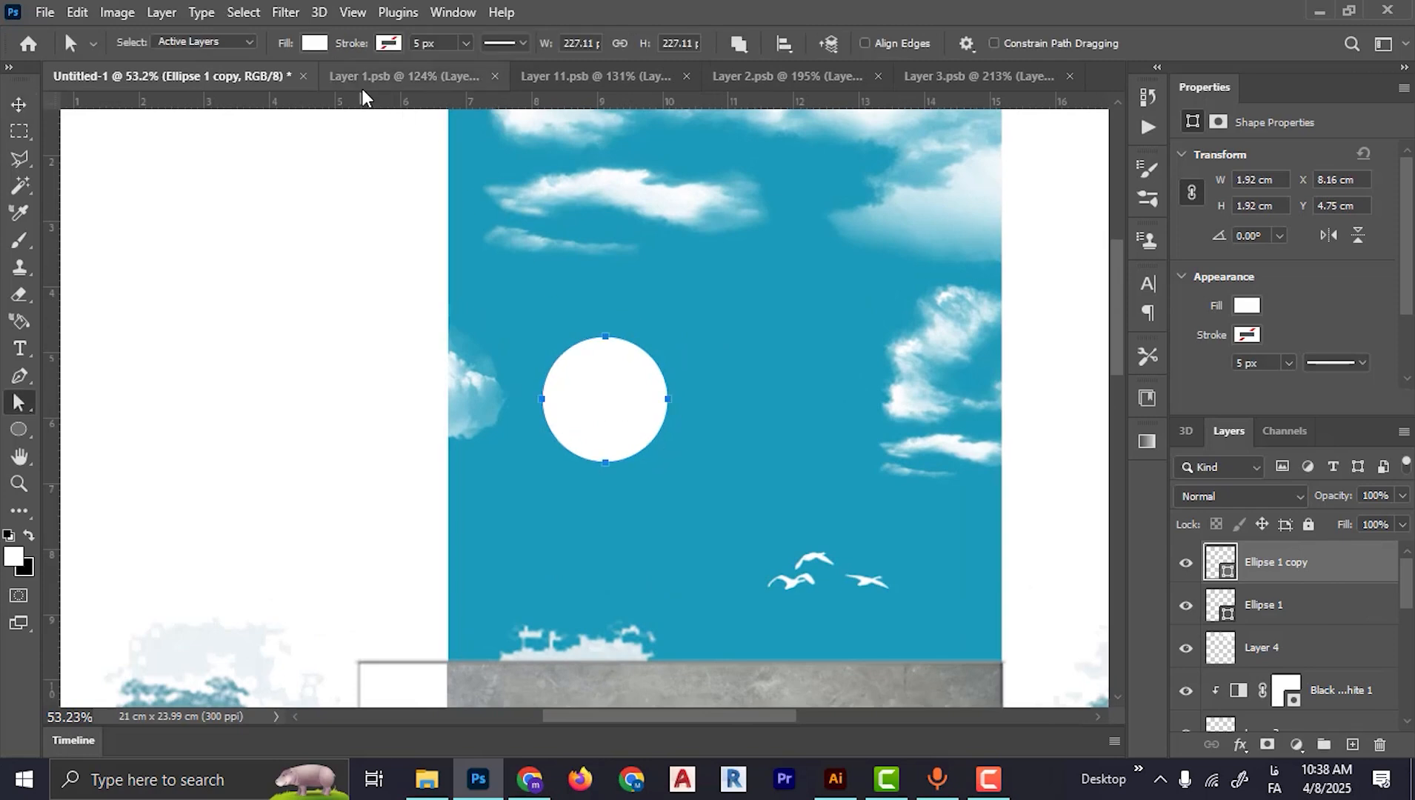
right_click(22, 404)
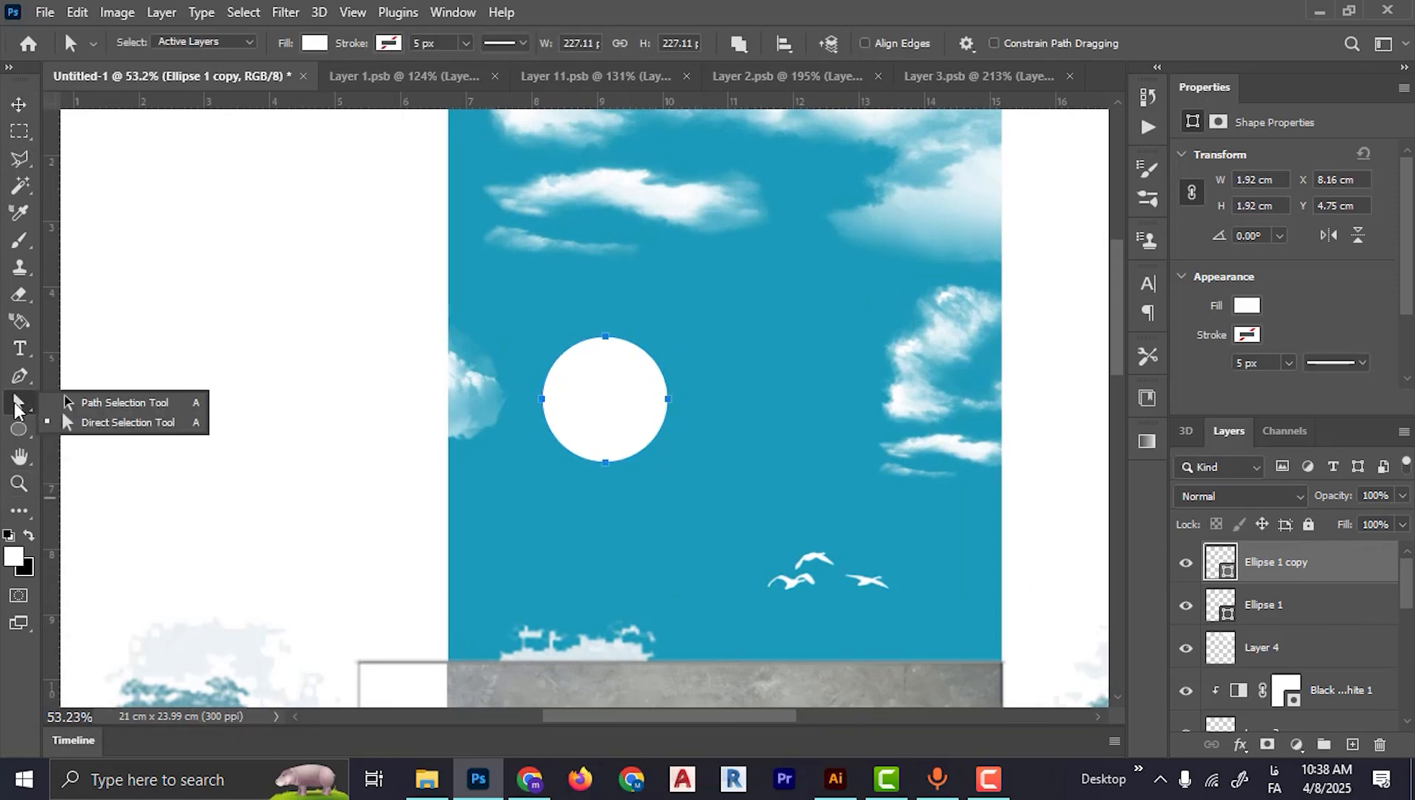
click(88, 424)
click(386, 44)
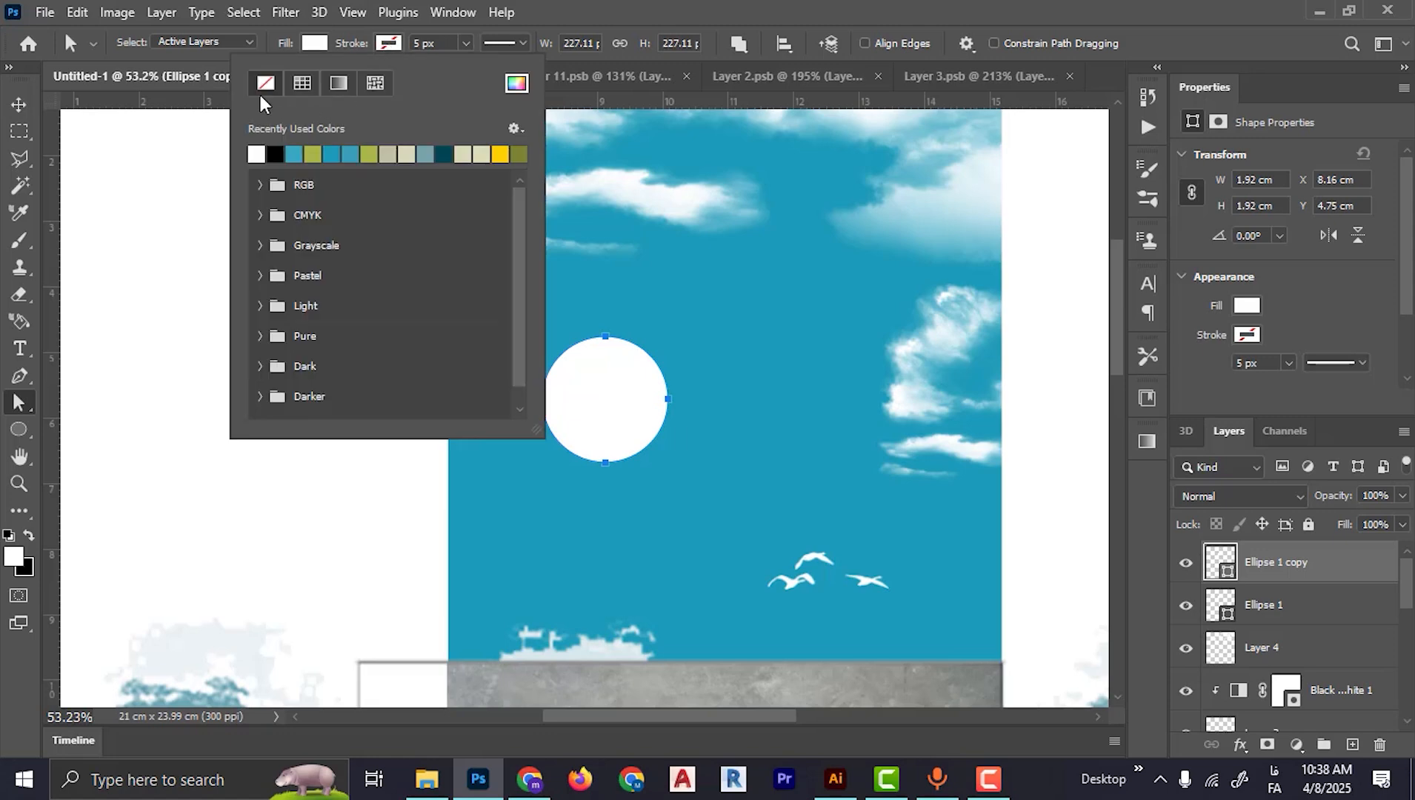
click(257, 154)
click(315, 46)
click(193, 83)
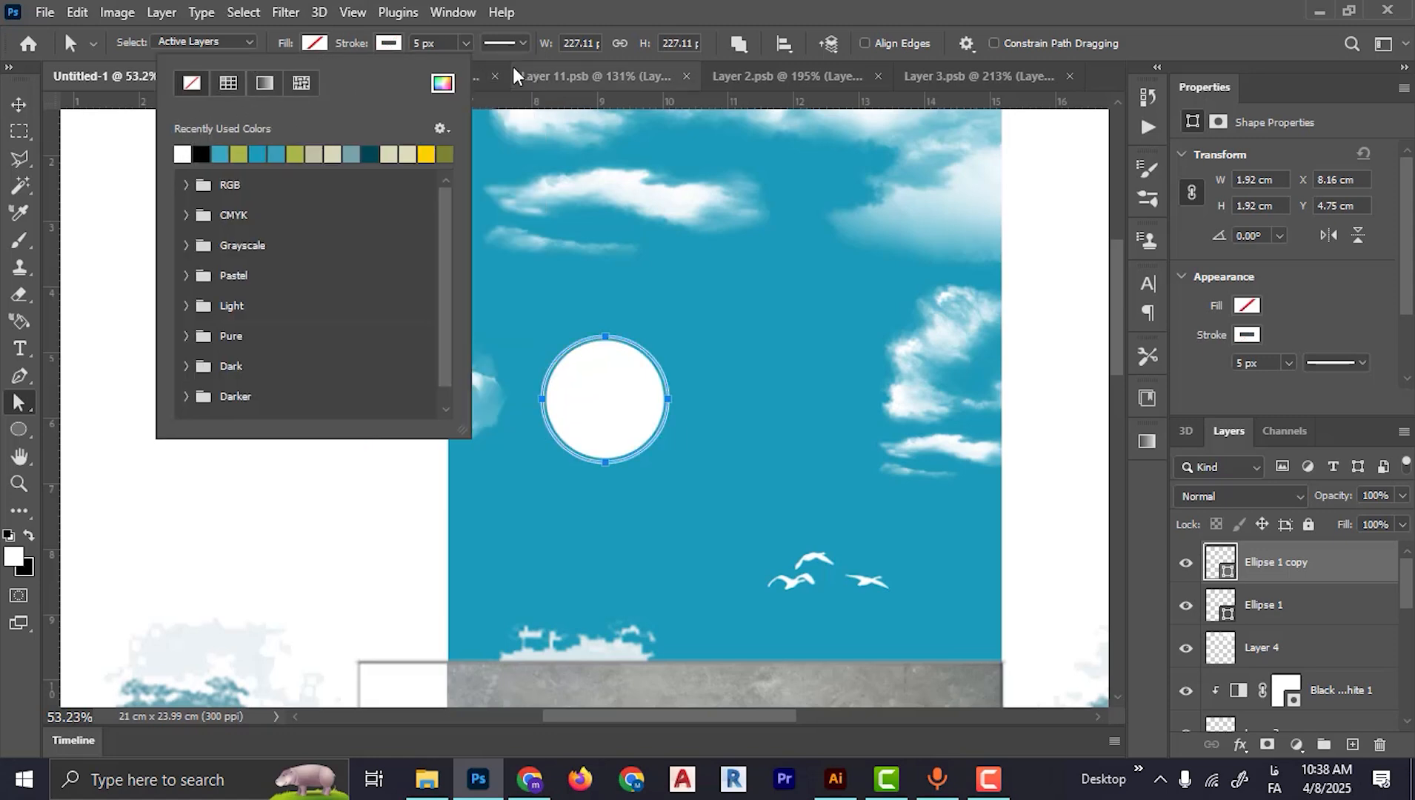
click(508, 43)
click(508, 43)
click(409, 150)
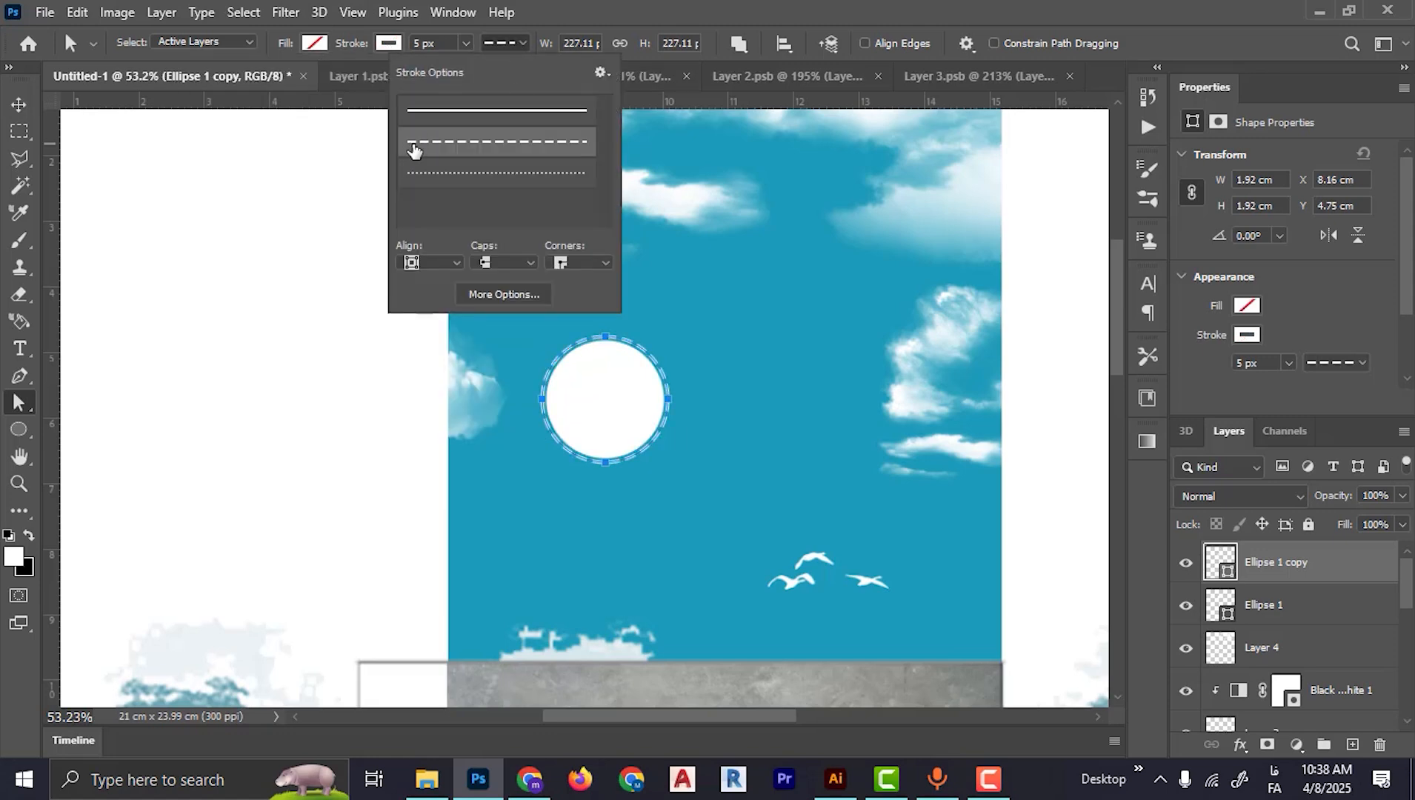
Shift the dashed ring left so it sits off-centre on the circle, and set both shapes to Soft Light blending
scroll(667, 367, up, 5)
key(v)
click(684, 362)
click(661, 361)
scroll(672, 378, down, 4)
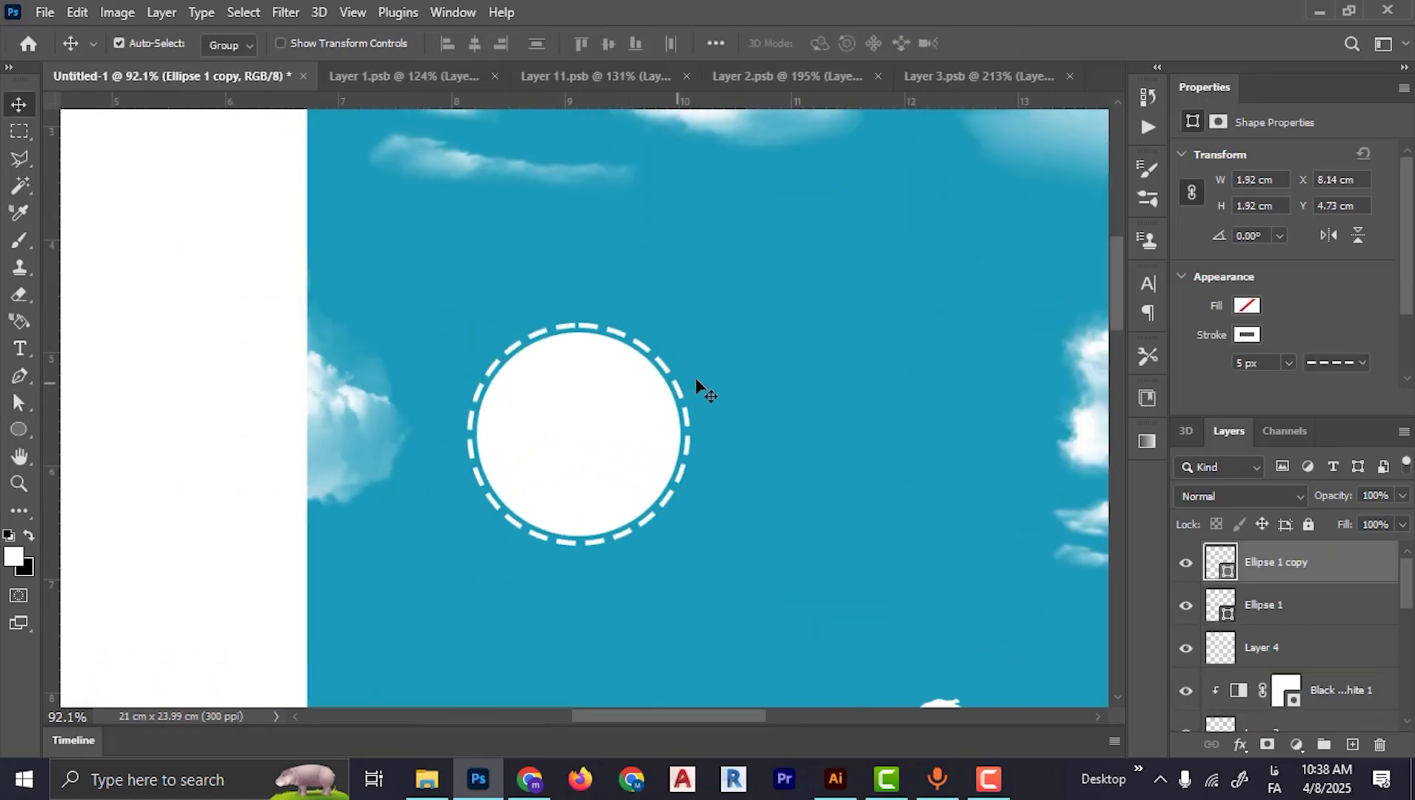
drag(680, 385, 641, 385)
click(1319, 602)
ctrl+click(1322, 568)
Rename the cloud and bird layer پرنده و اسمان and set its blend mode to Soft Light
scroll(717, 534, down, 6)
scroll(1017, 569, up, 4)
click(1329, 578)
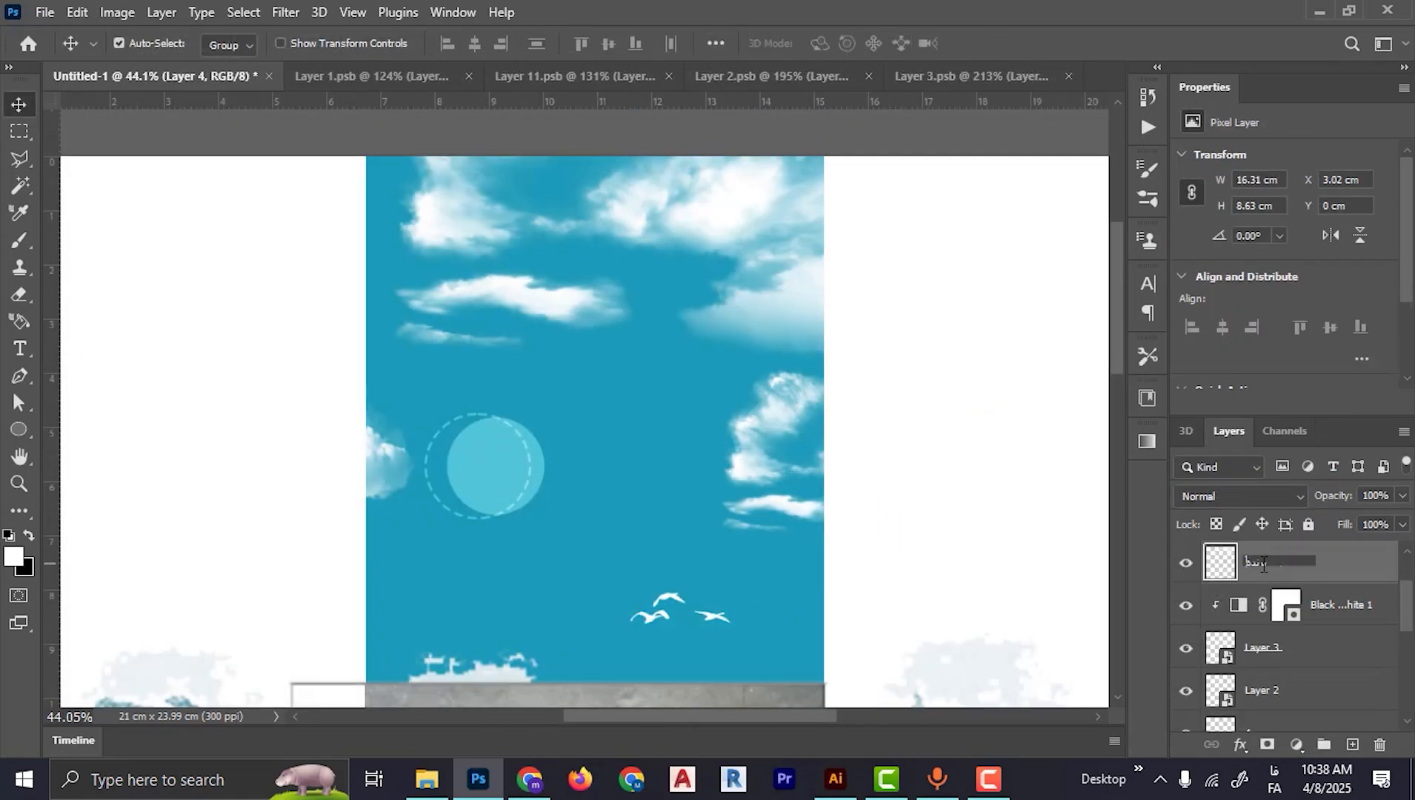
key(Return)
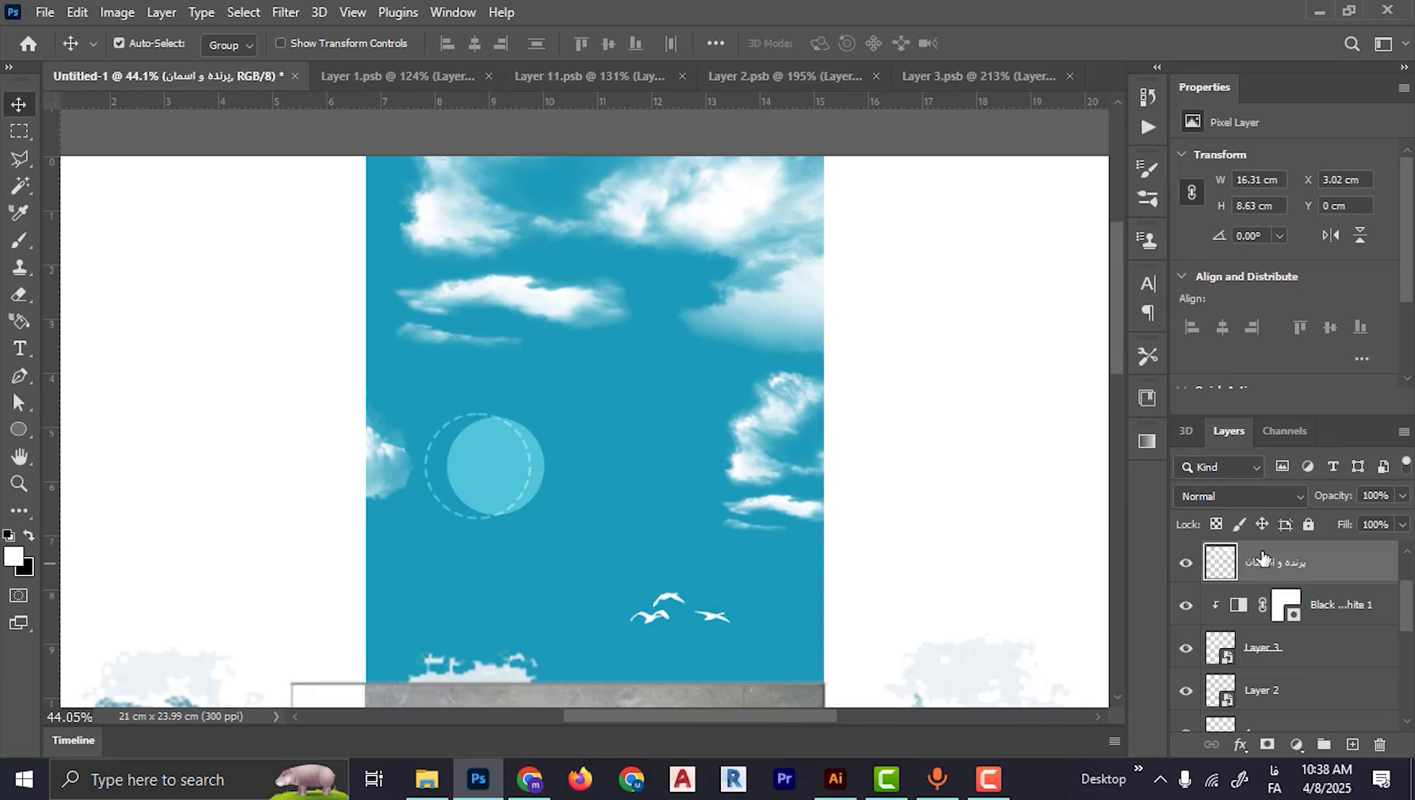
click(1231, 493)
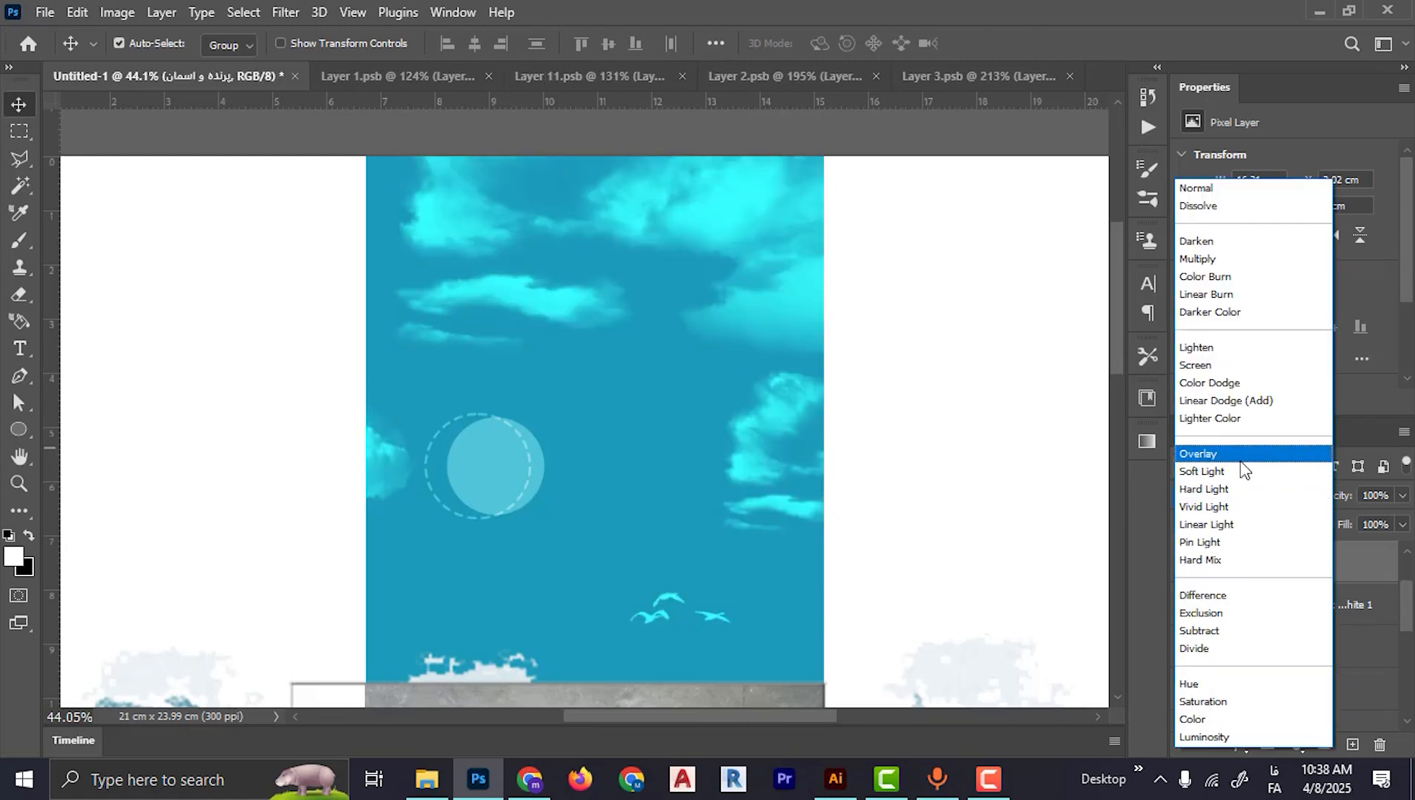
click(1235, 480)
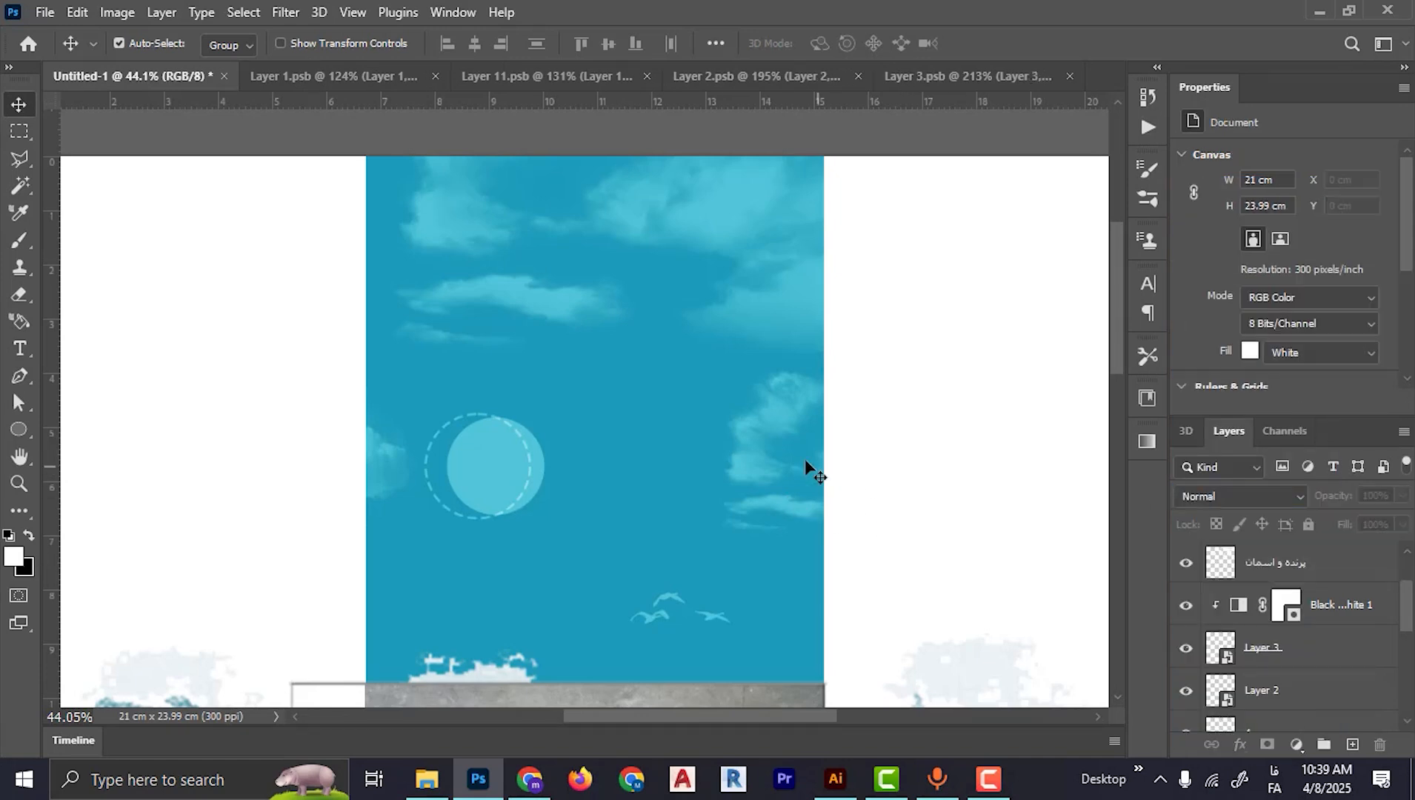
Duplicate the Soft Light cloud and bird layer to strengthen its effect
key(ctrl)
key(ctrl+j)
scroll(763, 466, down, 4)
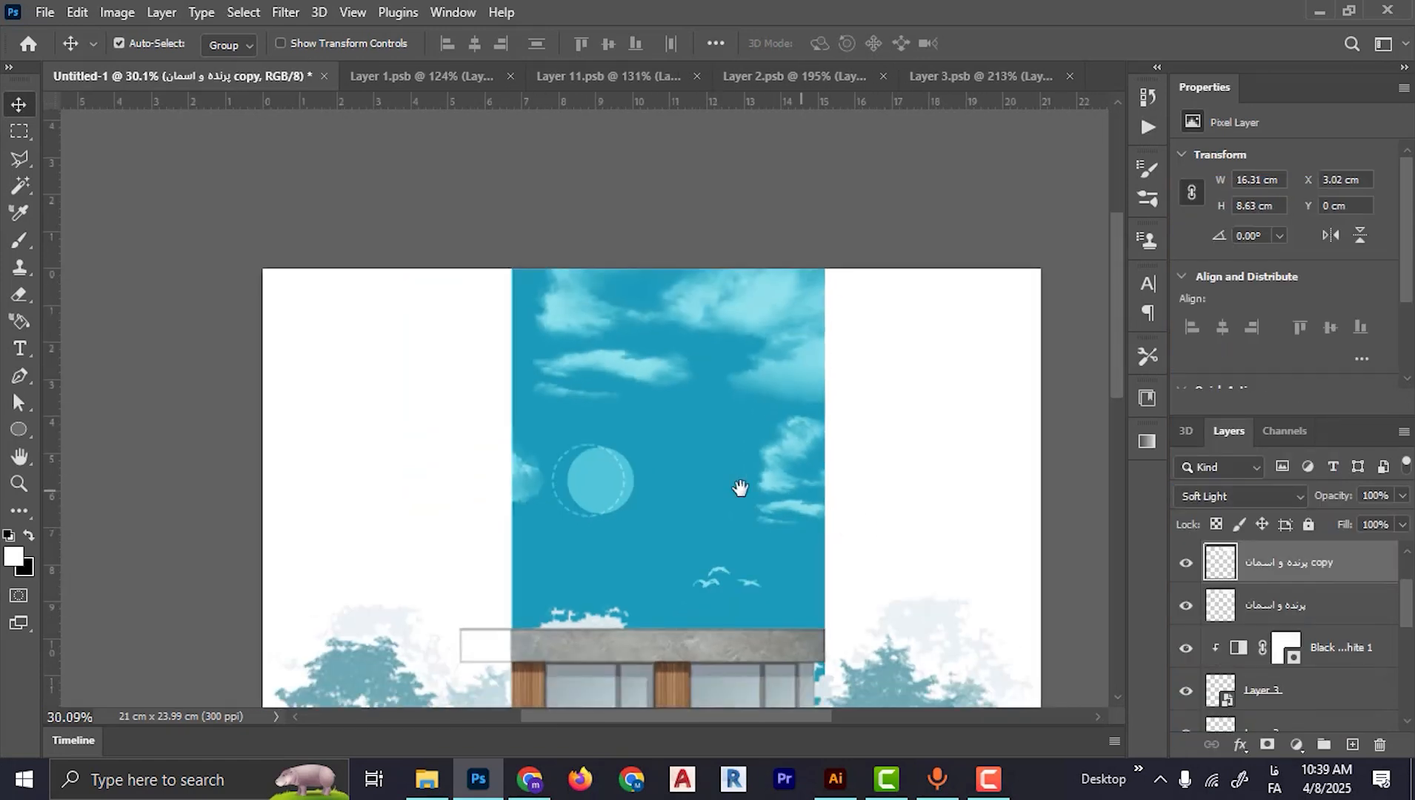
scroll(733, 547, up, 2)
scroll(771, 578, down, 1)
scroll(799, 599, down, 3)
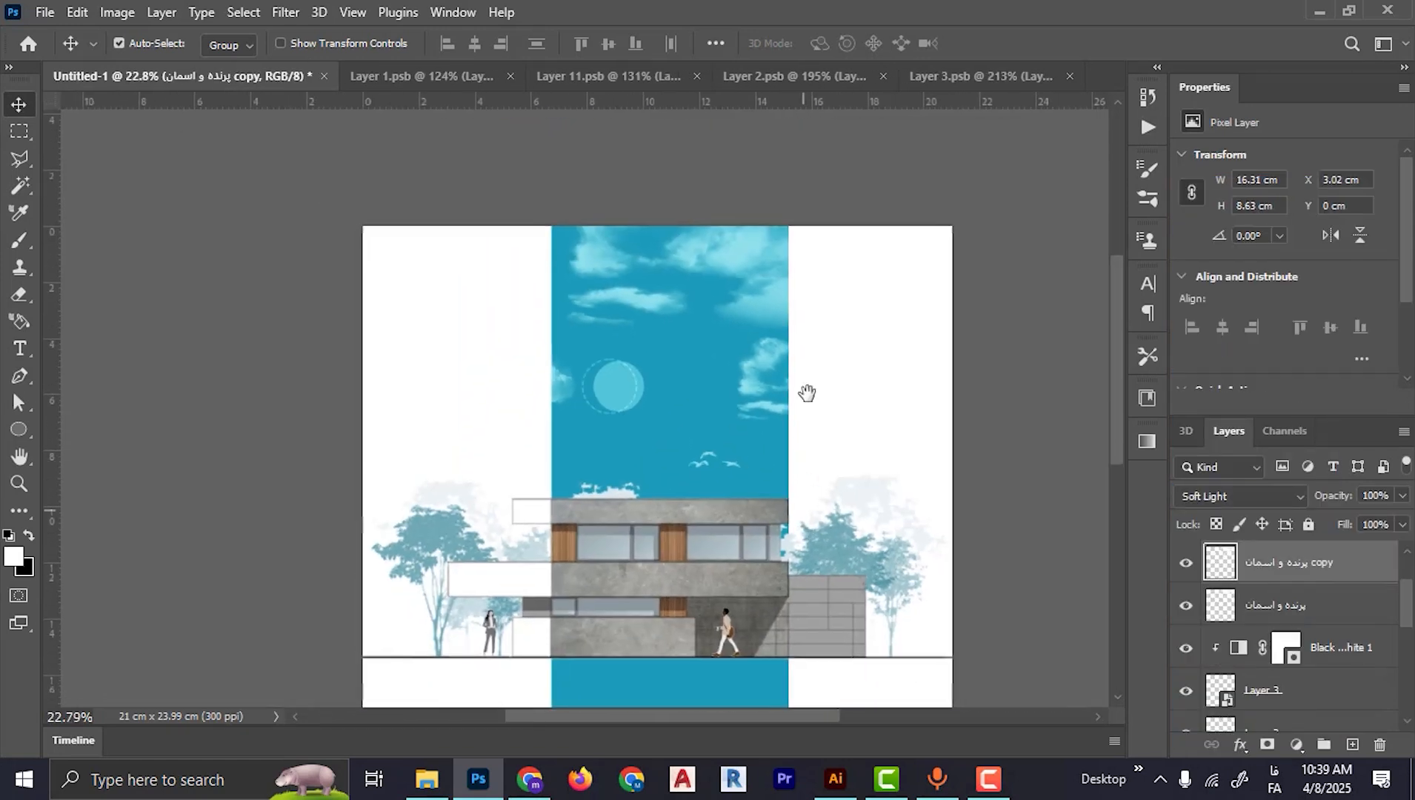
Copy the solid sky circle to the lower end of the blue strip and enlarge the copy to about 10.19 cm
scroll(808, 391, down, 3)
scroll(761, 495, down, 1)
scroll(793, 512, down, 1)
ctrl+click(622, 244)
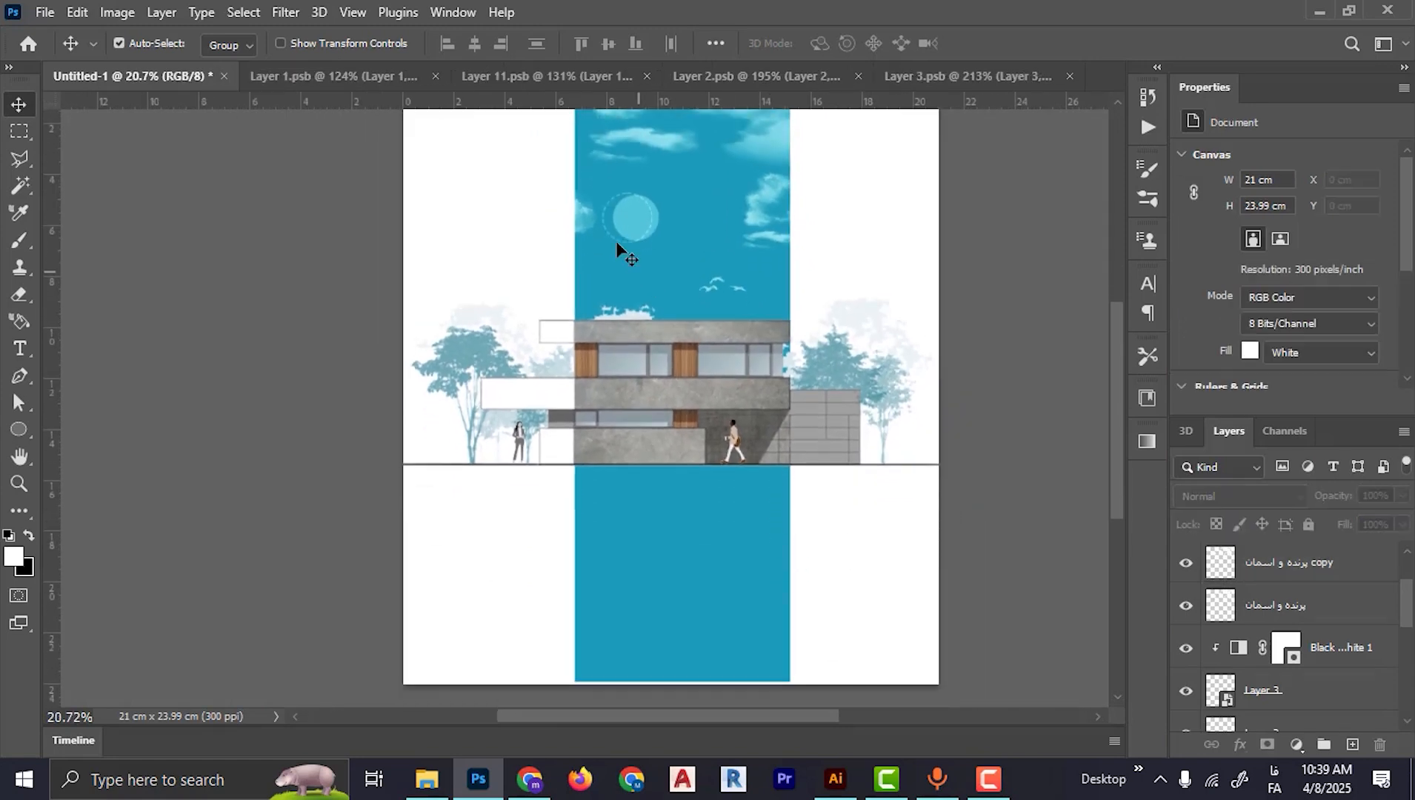
scroll(644, 230, up, 2)
scroll(652, 233, down, 2)
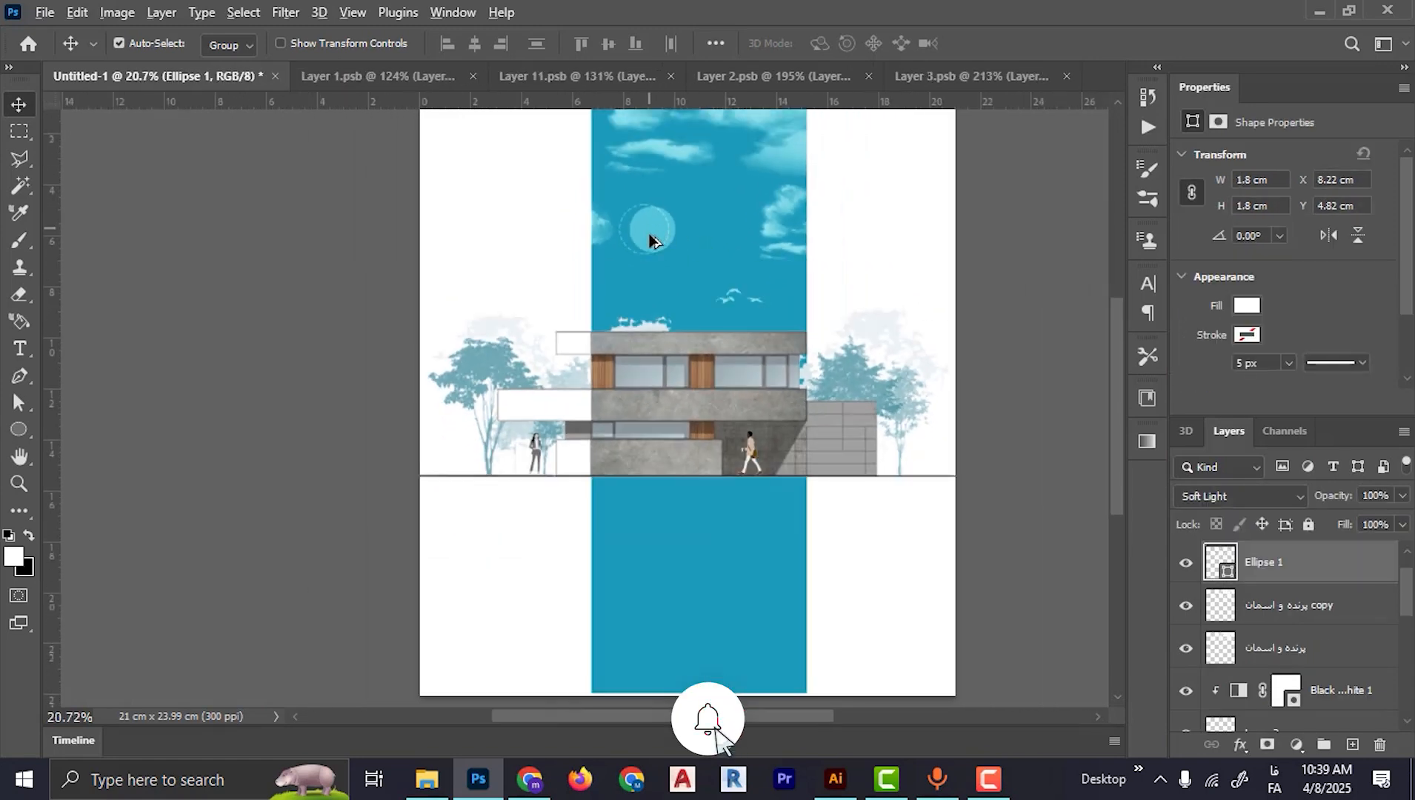
drag(651, 239, 778, 497)
key(ctrl+t)
scroll(702, 589, down, 1)
key(Return)
key(ctrl+t)
drag(673, 594, 669, 664)
key(Return)
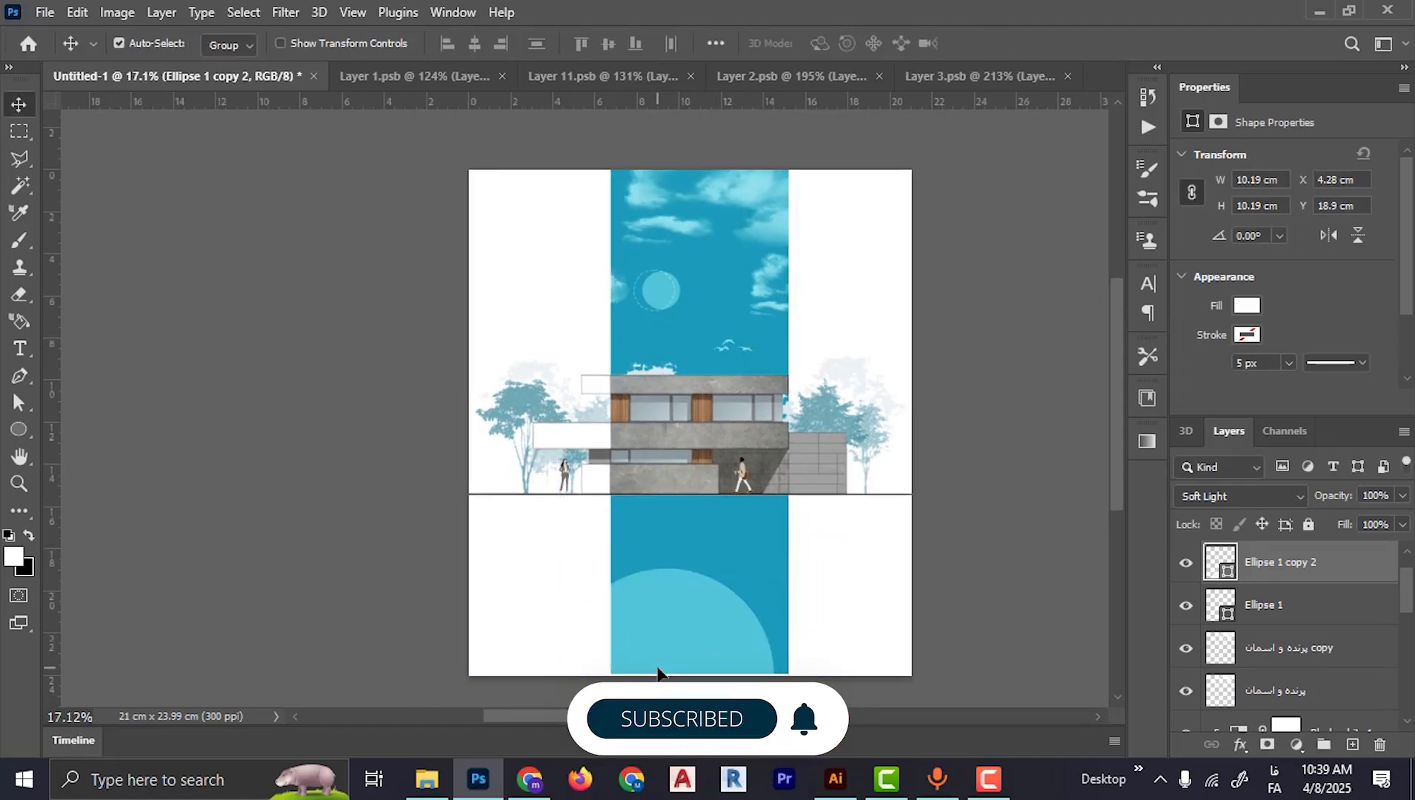
Duplicate the large lower circle and scale the copy up around its centre to about 11.42 cm
scroll(660, 663, up, 1)
key(ctrl+j)
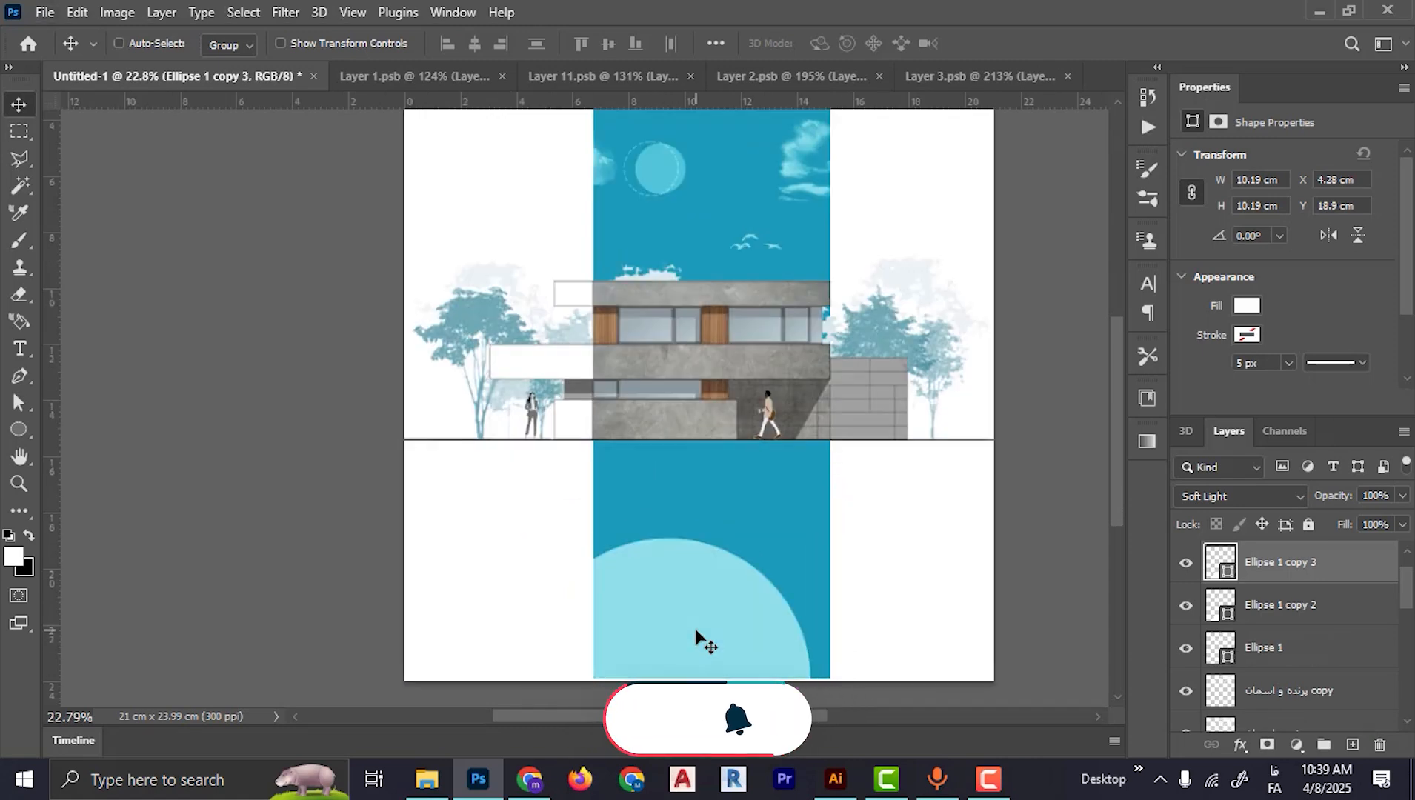
key(ctrl+t)
drag(809, 541, 837, 528)
key(Return)
Turn the larger lower circle into a thin ring with a white 5 px stroke and no fill
key(a)
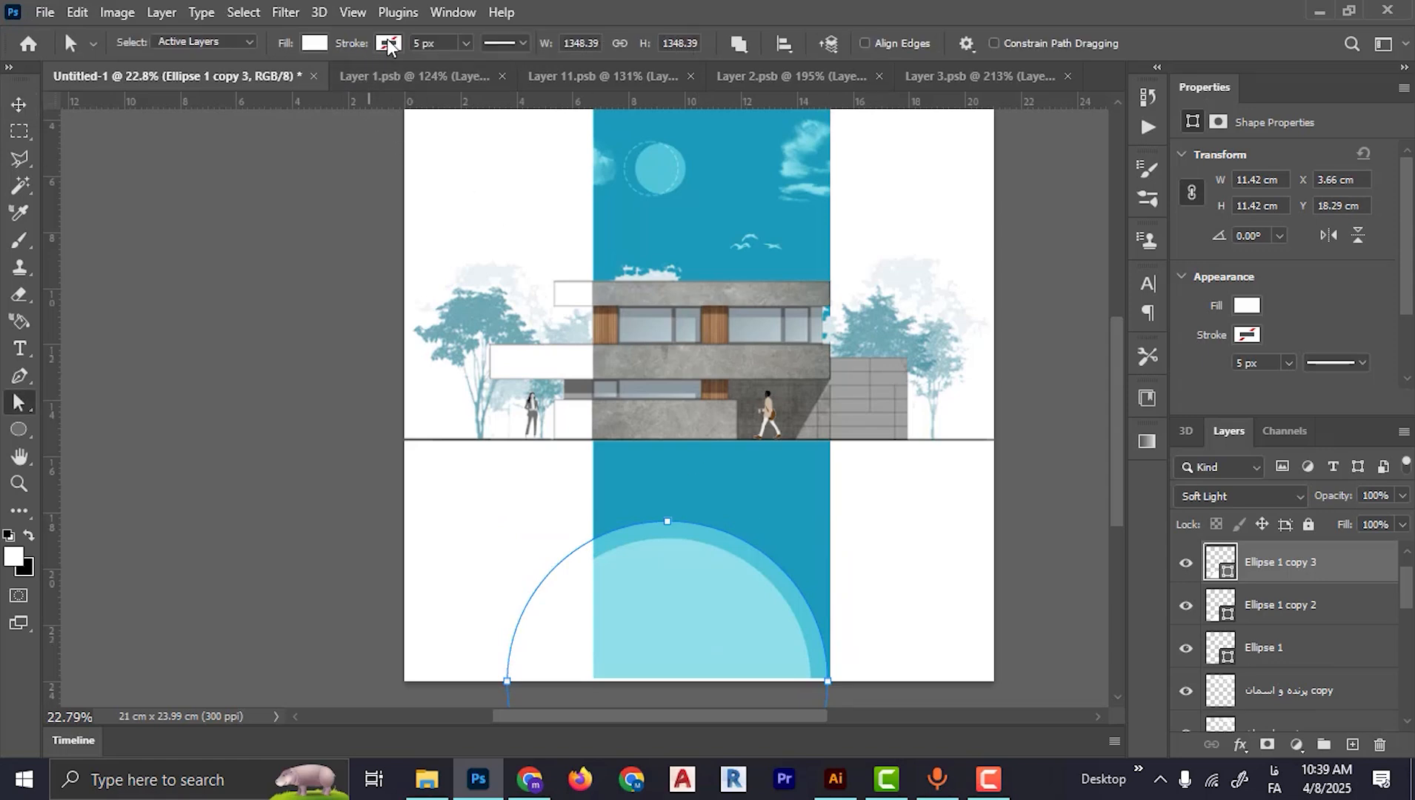
click(314, 43)
click(257, 154)
click(318, 47)
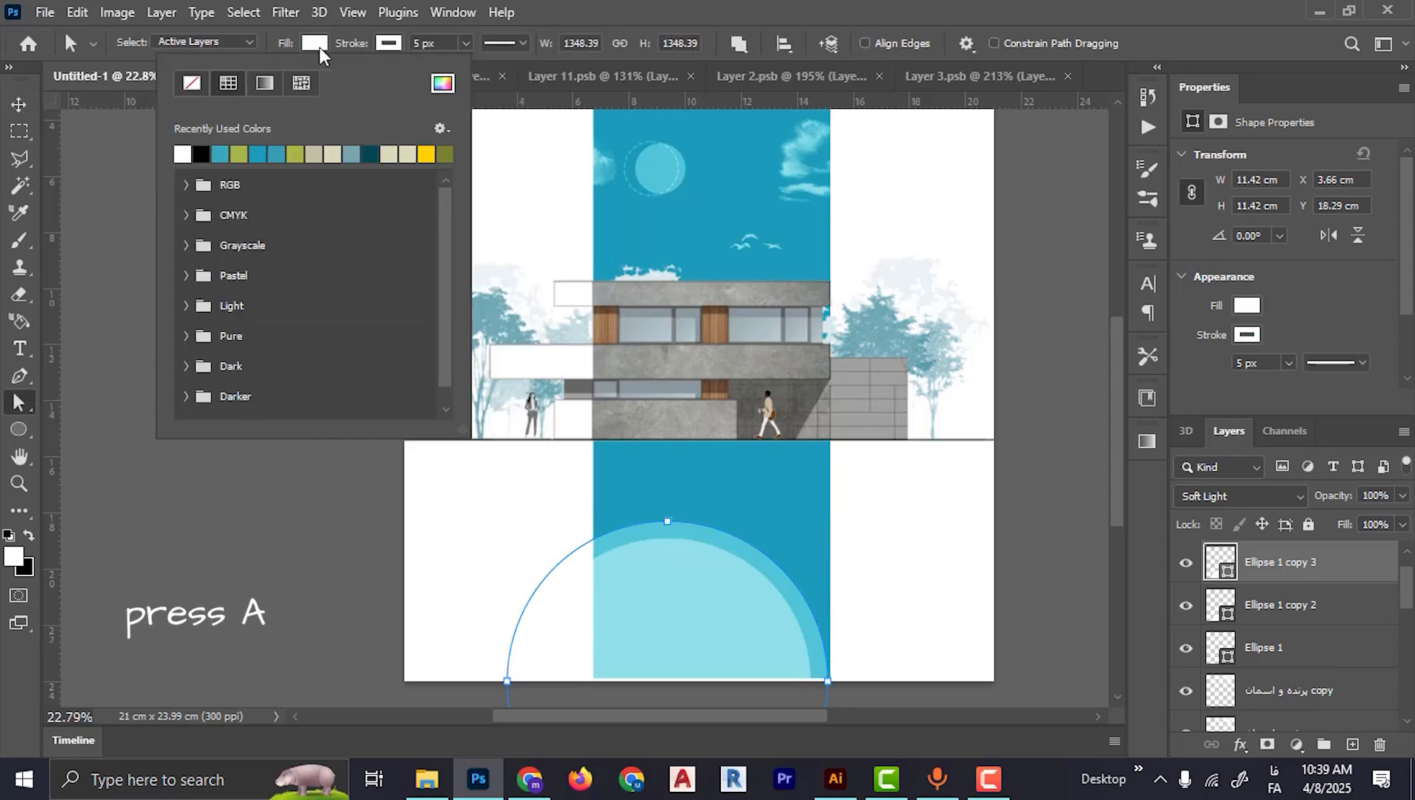
click(193, 83)
key(v)
scroll(812, 566, up, 11)
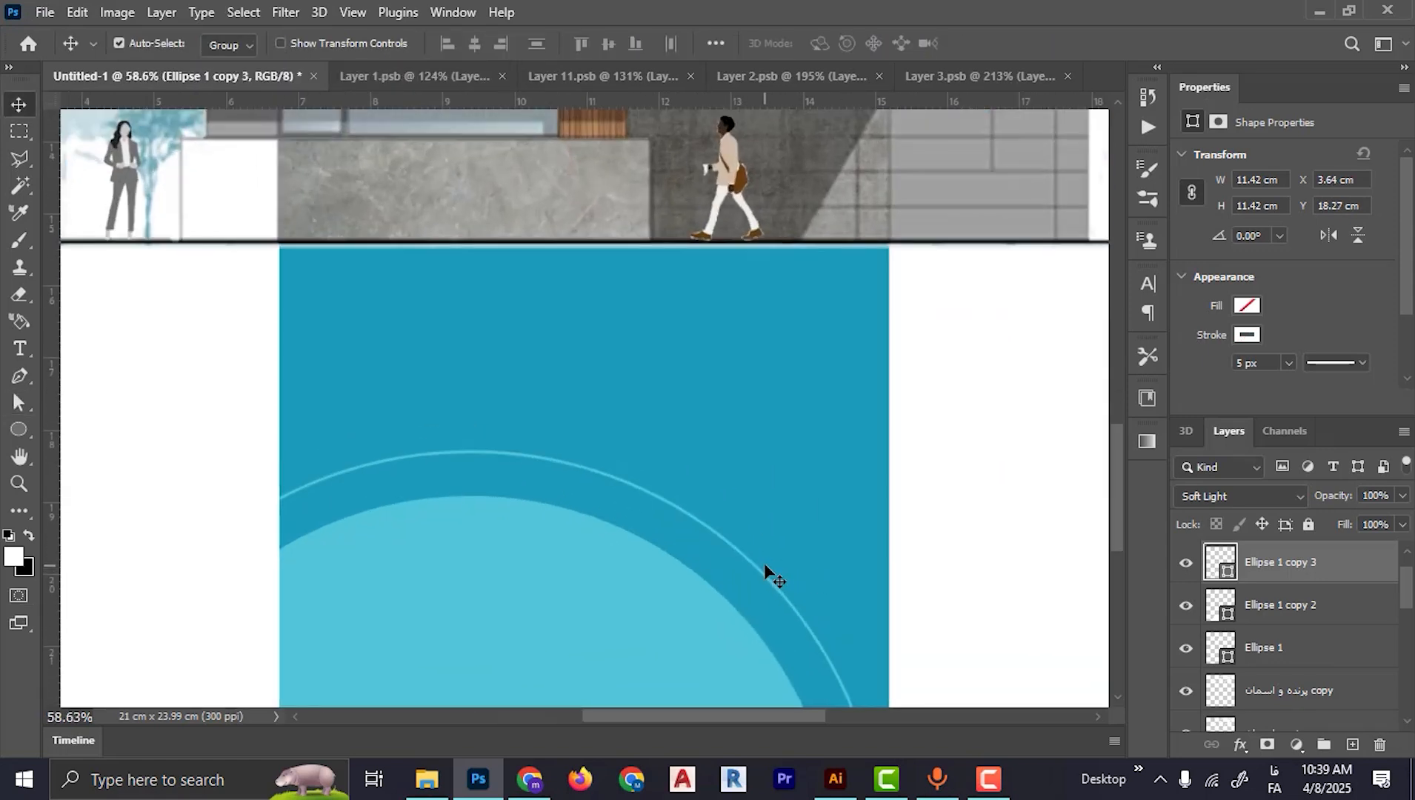
Scale the outlined ring down to about 11.18 cm so it sits closer to the large solid circle
scroll(774, 565, down, 14)
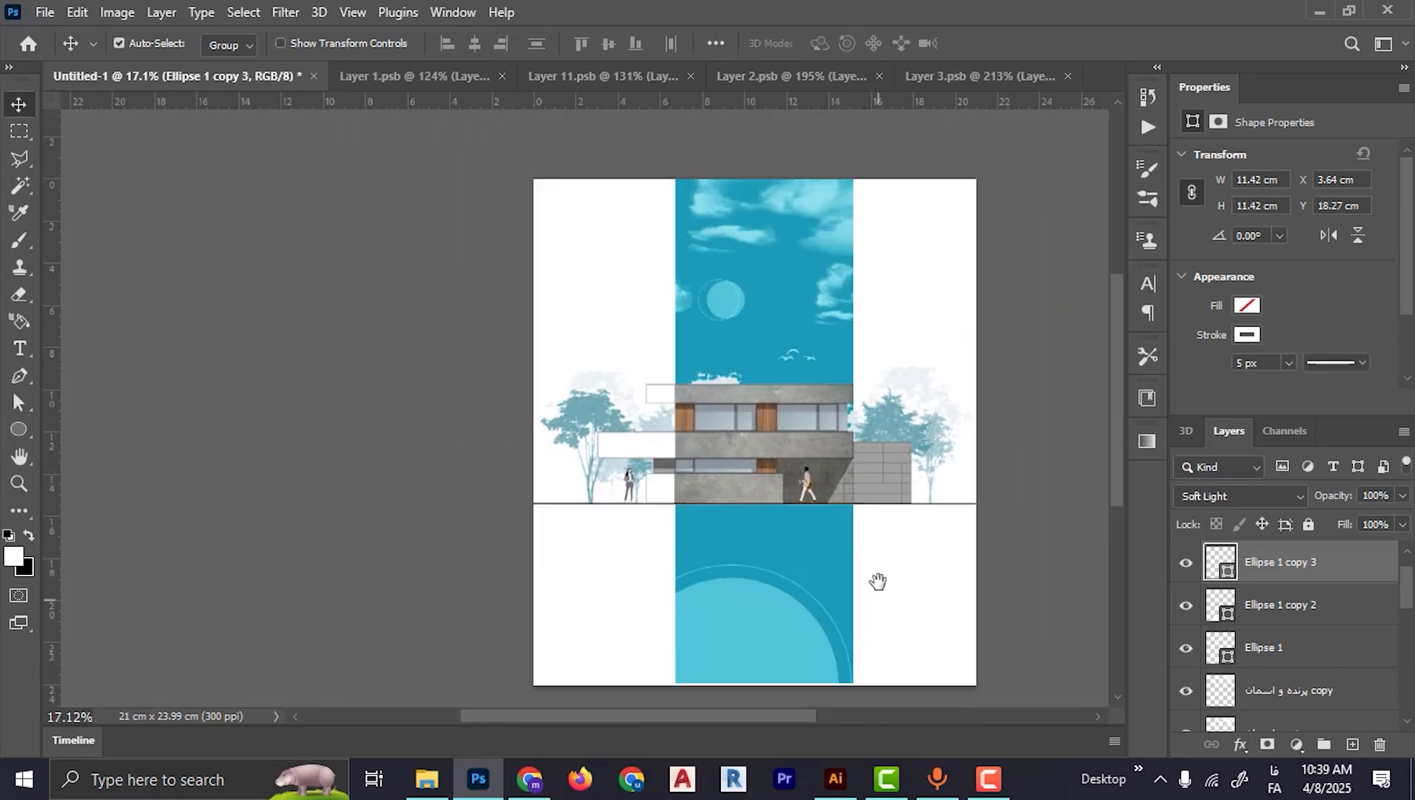
scroll(878, 581, up, 4)
key(ctrl+t)
drag(847, 517, 793, 549)
key(Return)
Try a white square outline about 1.14 cm wide in the blue strip just below the ground line
scroll(846, 500, up, 3)
scroll(548, 508, up, 4)
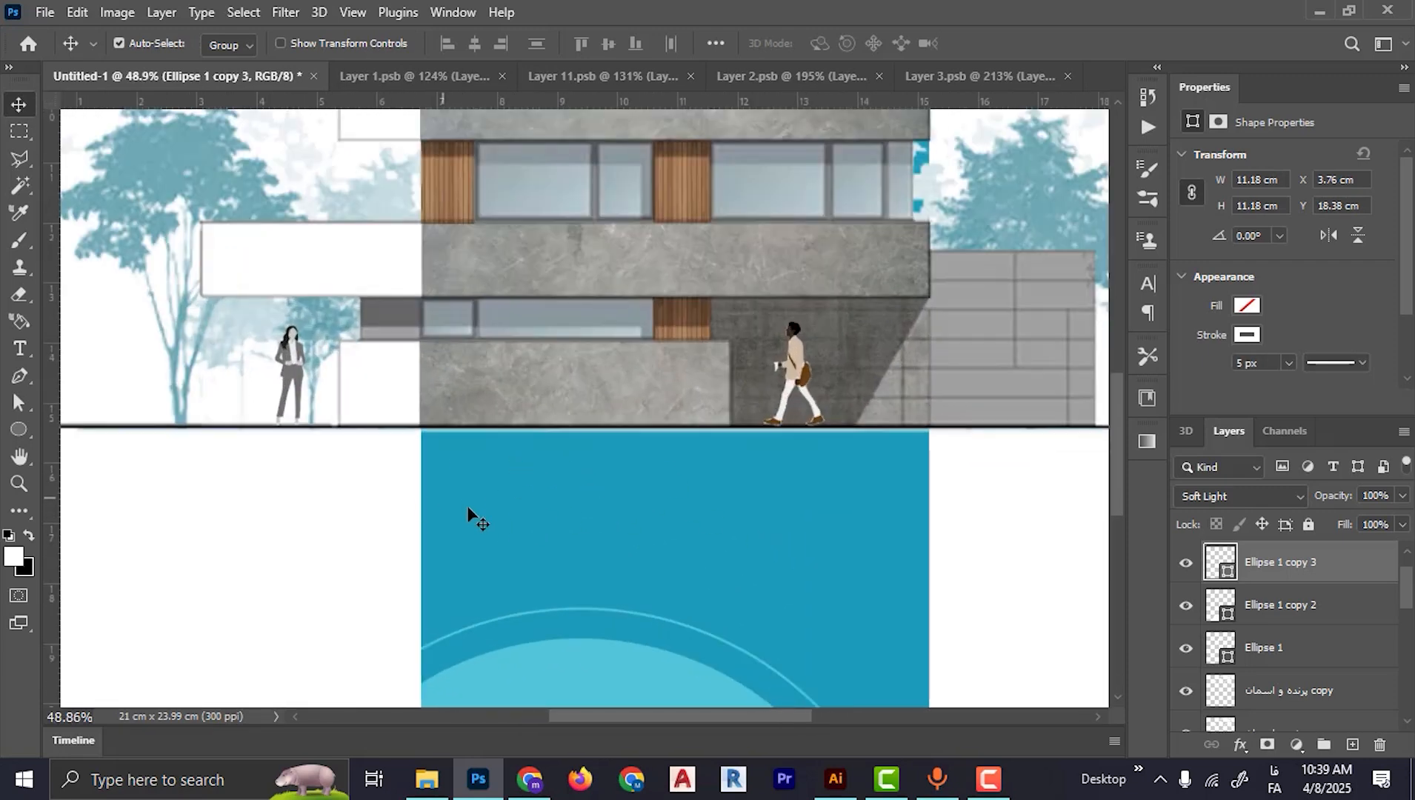
right_click(19, 430)
click(111, 423)
scroll(556, 480, up, 3)
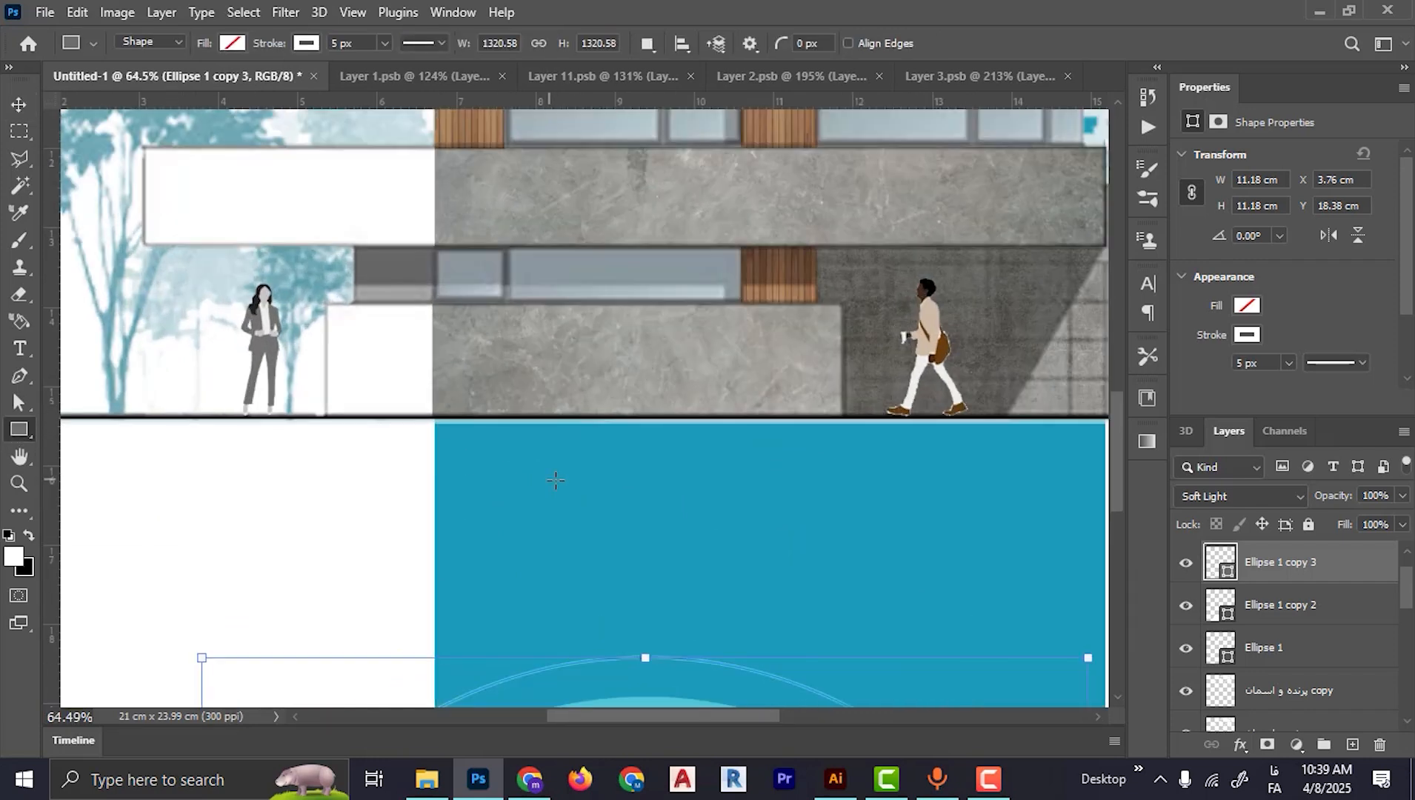
drag(507, 477, 599, 566)
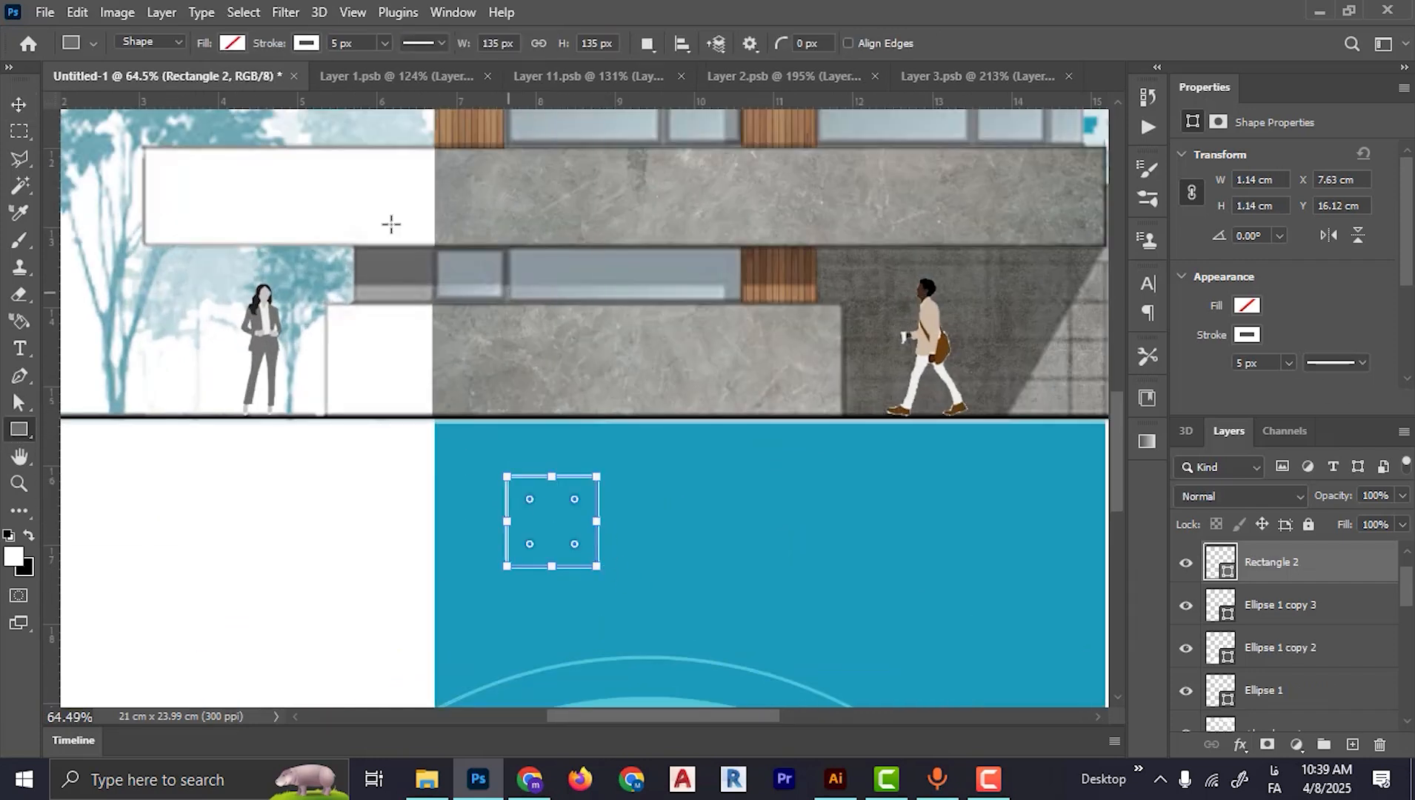
Try copying the square outline to the right to form a cluster of overlapping squares
key(v)
scroll(602, 563, up, 4)
scroll(579, 521, down, 3)
drag(610, 506, 805, 506)
drag(798, 517, 845, 571)
drag(845, 570, 896, 476)
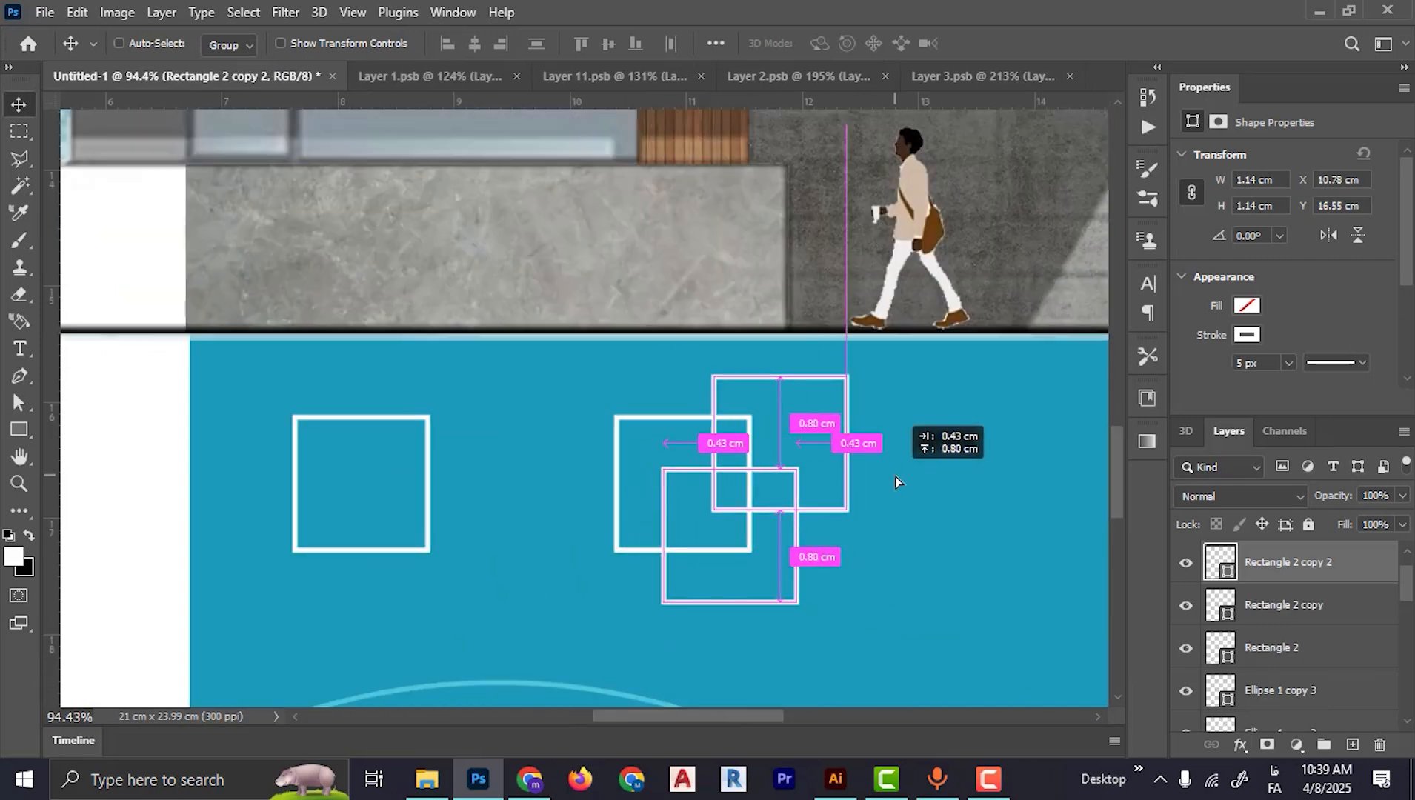
scroll(896, 476, up, 3)
shift+click(601, 535)
scroll(601, 535, down, 4)
drag(594, 576, 785, 575)
key(ctrl+z)
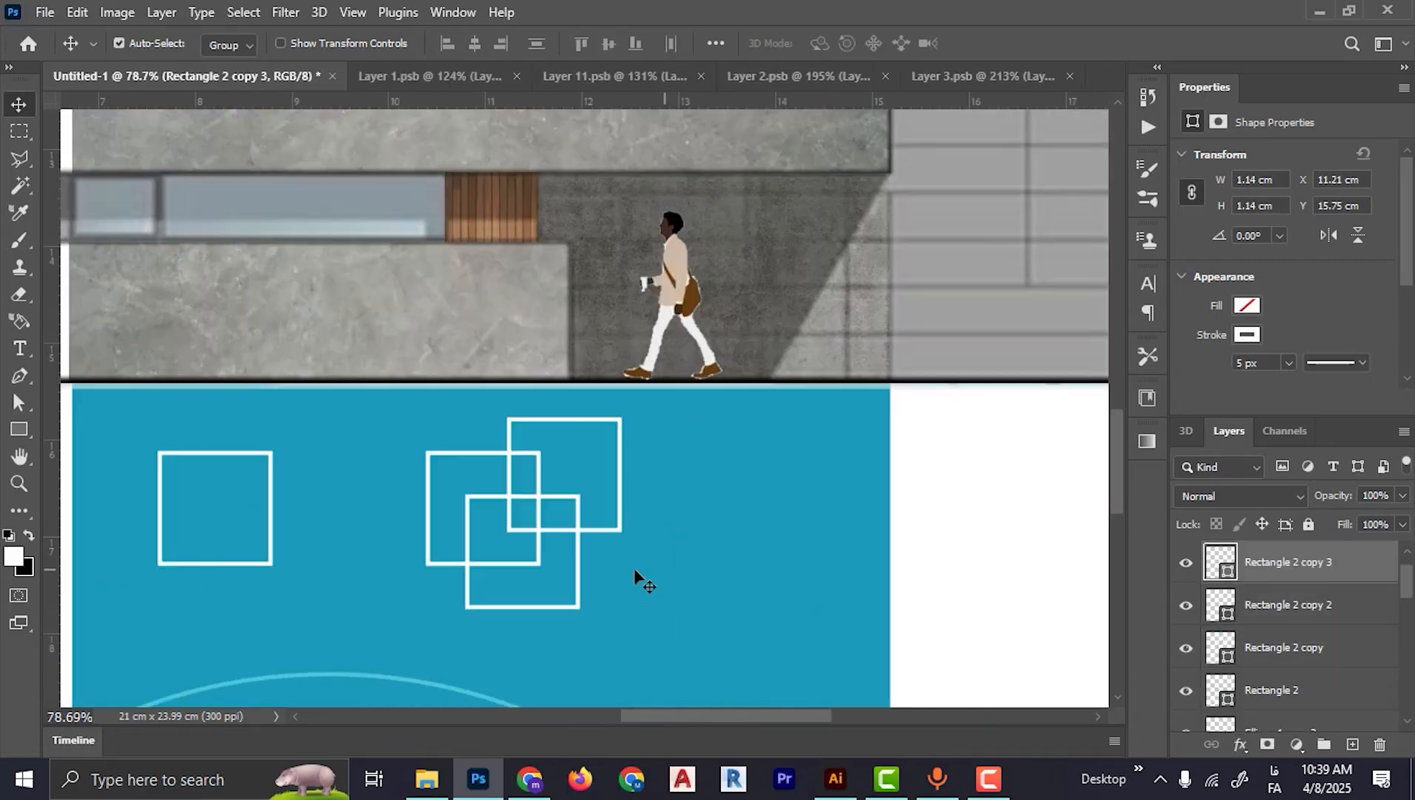
Check the squares against the whole composition and undo them all
click(633, 570)
scroll(575, 552, up, 4)
scroll(576, 554, down, 1)
scroll(669, 586, down, 7)
scroll(684, 604, down, 6)
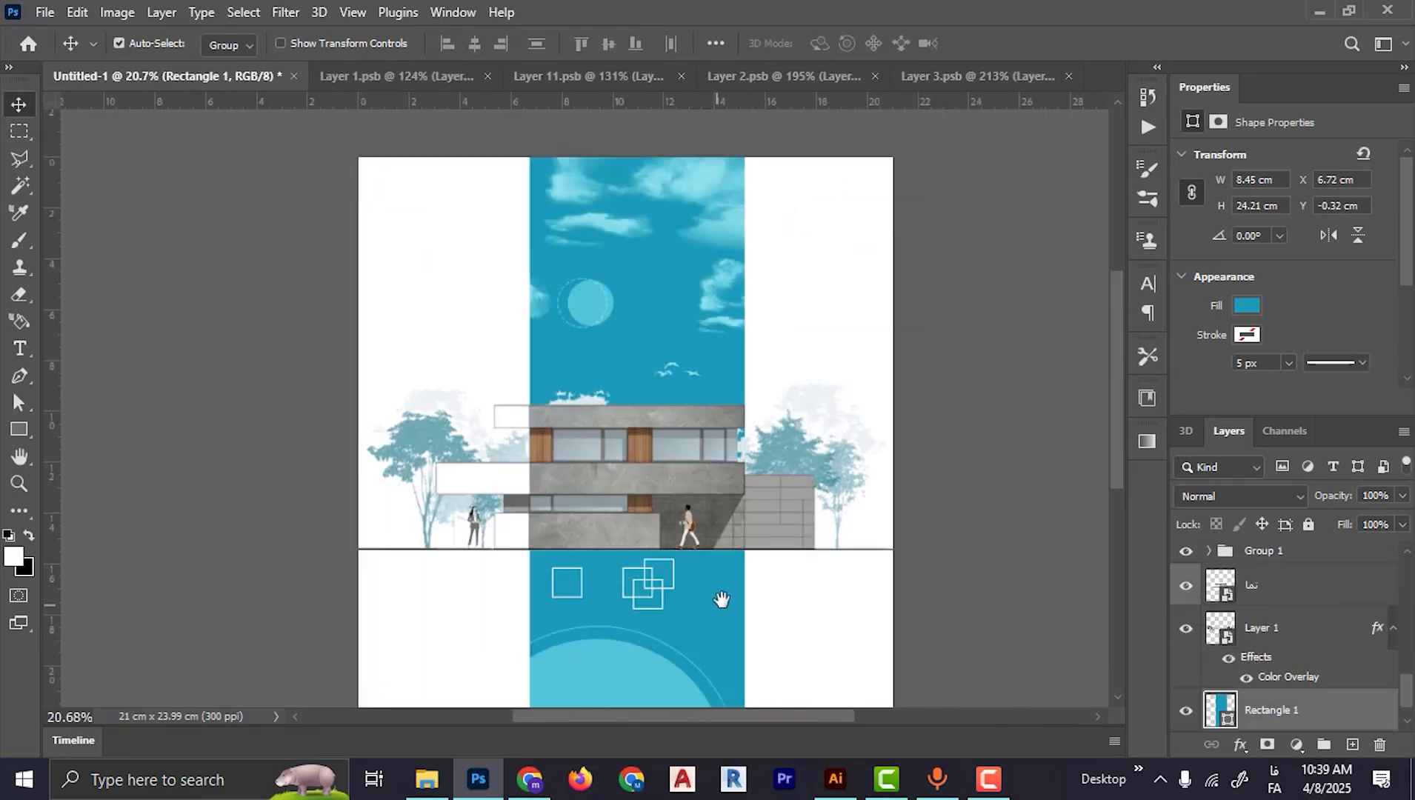
drag(720, 600, 773, 543)
scroll(696, 572, up, 6)
key(ctrl+z)
Draw a smaller white square outline about 0.71 cm wide near the strip's left edge, below the ground line
click(23, 434)
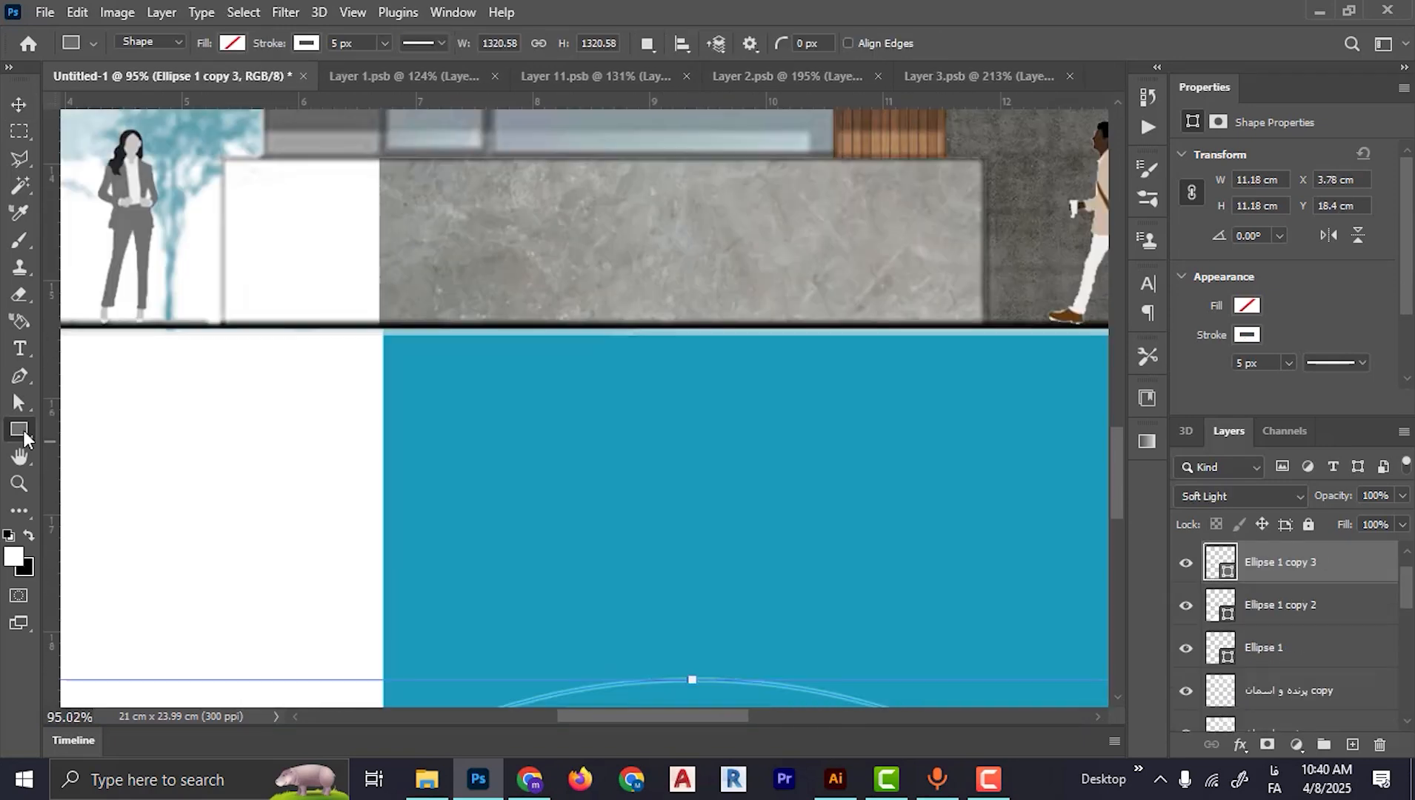
drag(469, 422, 568, 505)
key(v)
scroll(528, 511, up, 2)
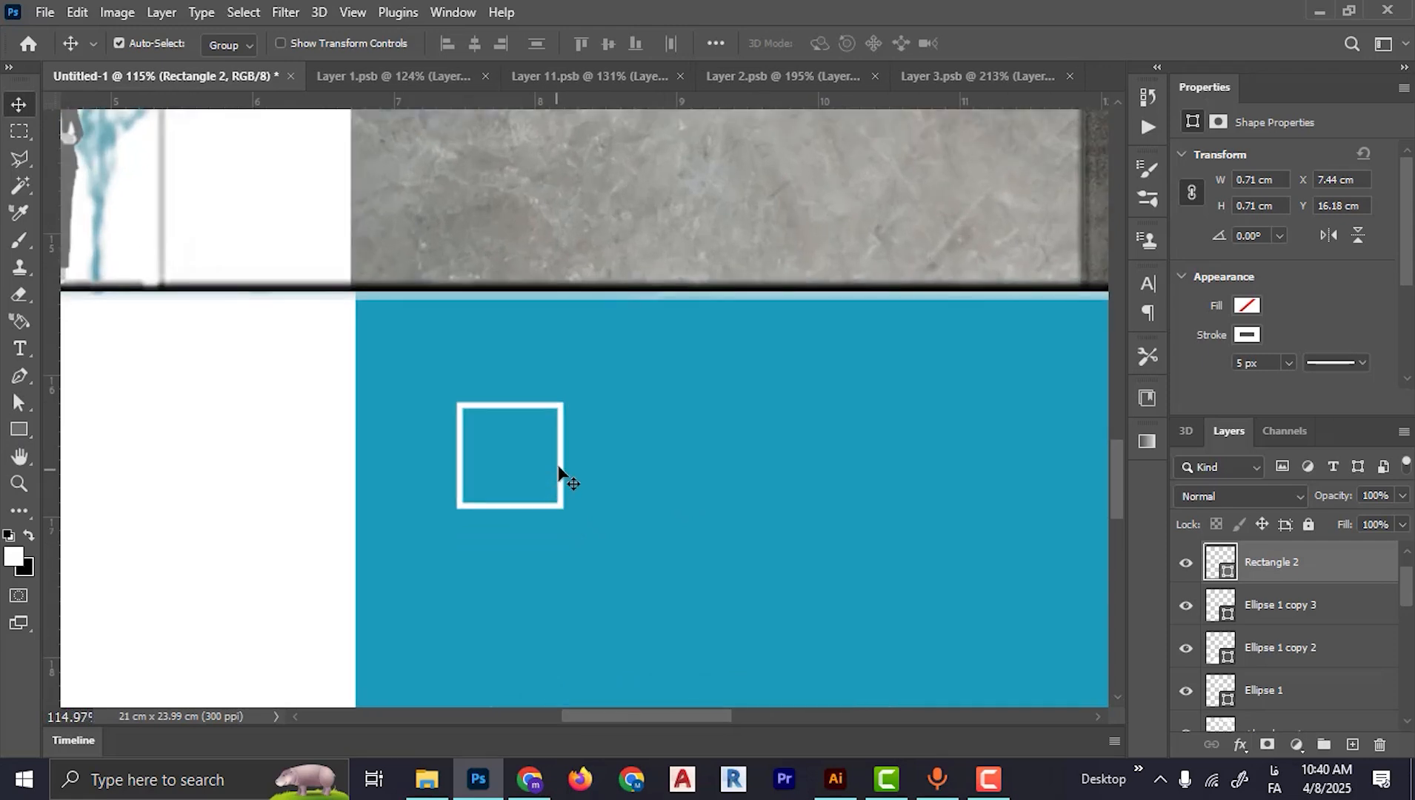
scroll(561, 457, down, 3)
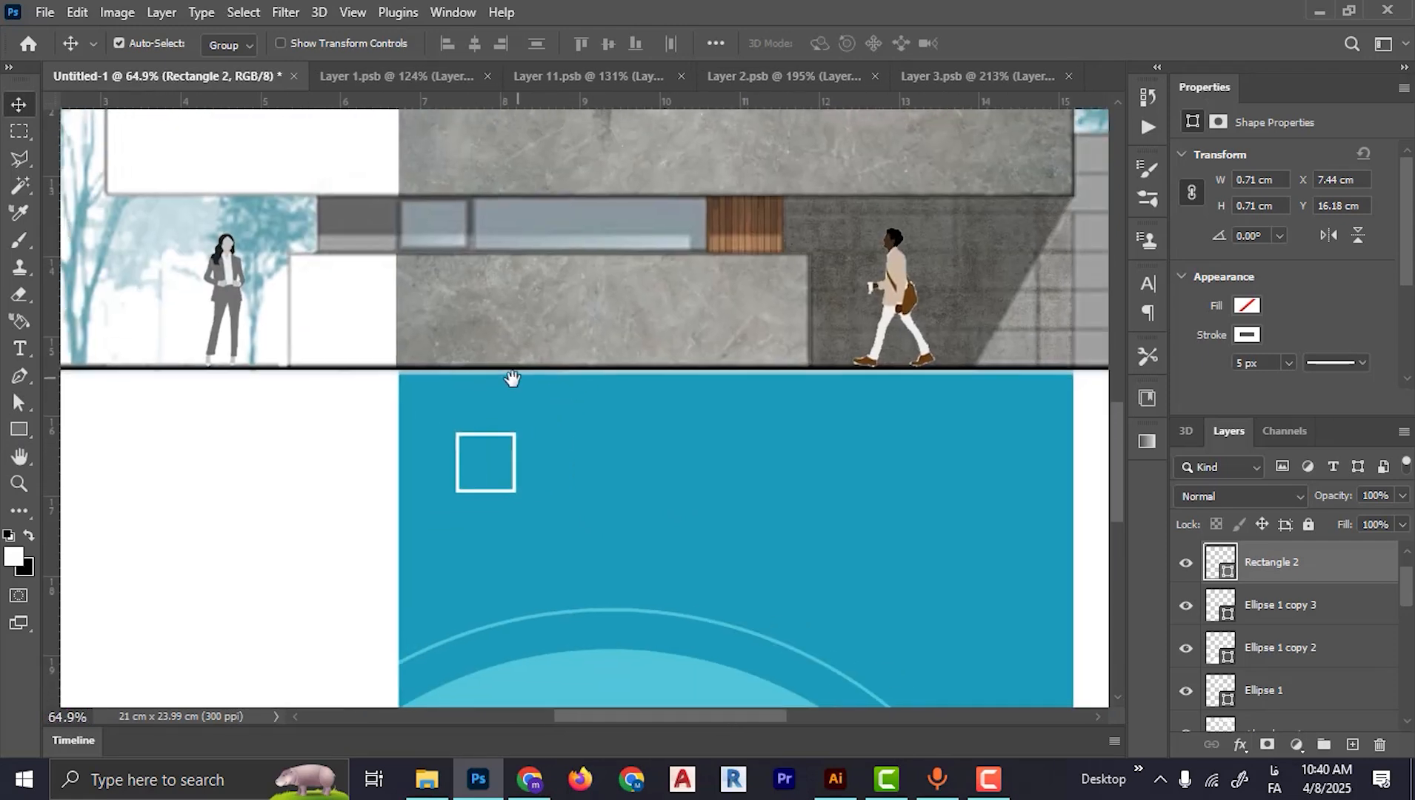
Copy the small square outline to the middle of the blue strip as a cluster of three overlapping squares
key(ctrl+t)
key(Return)
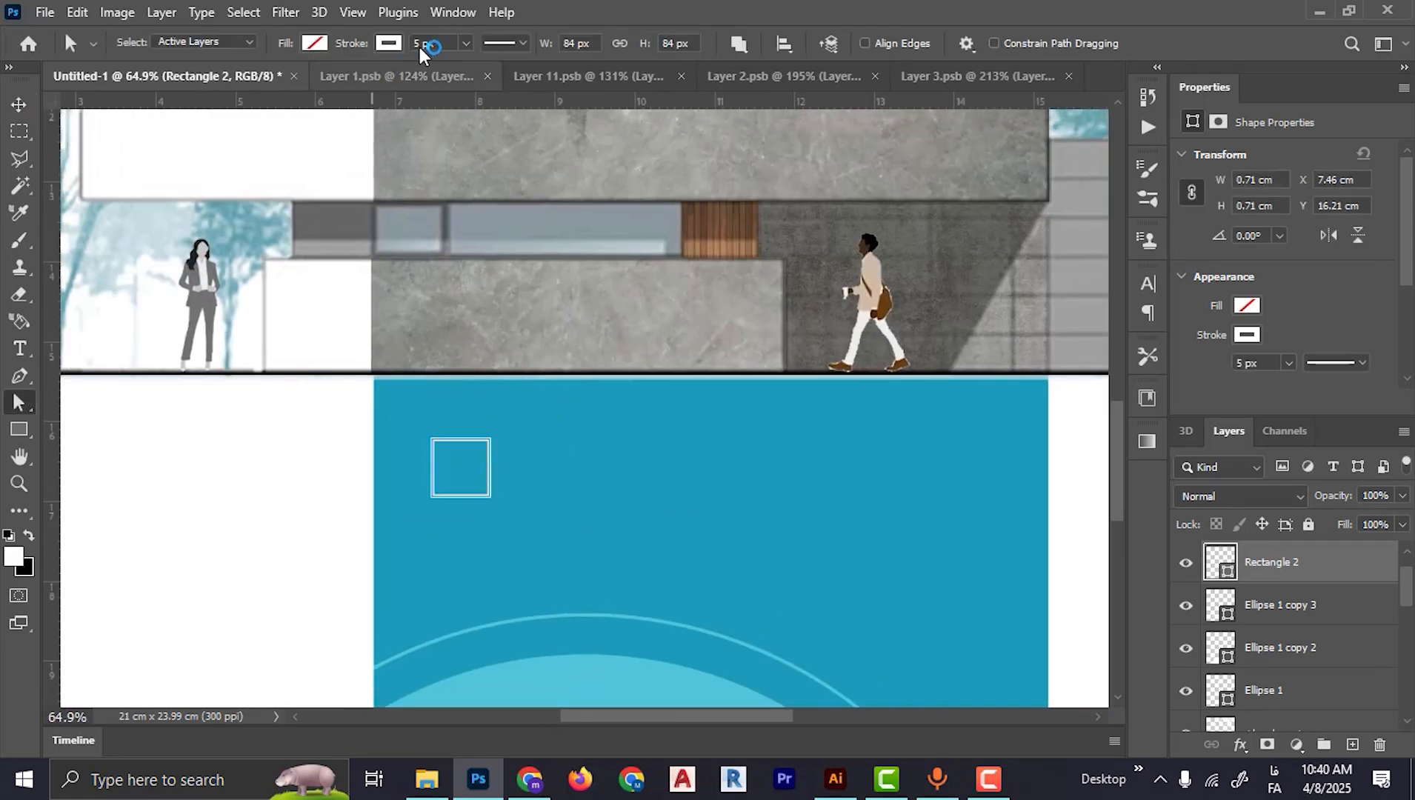
key(v)
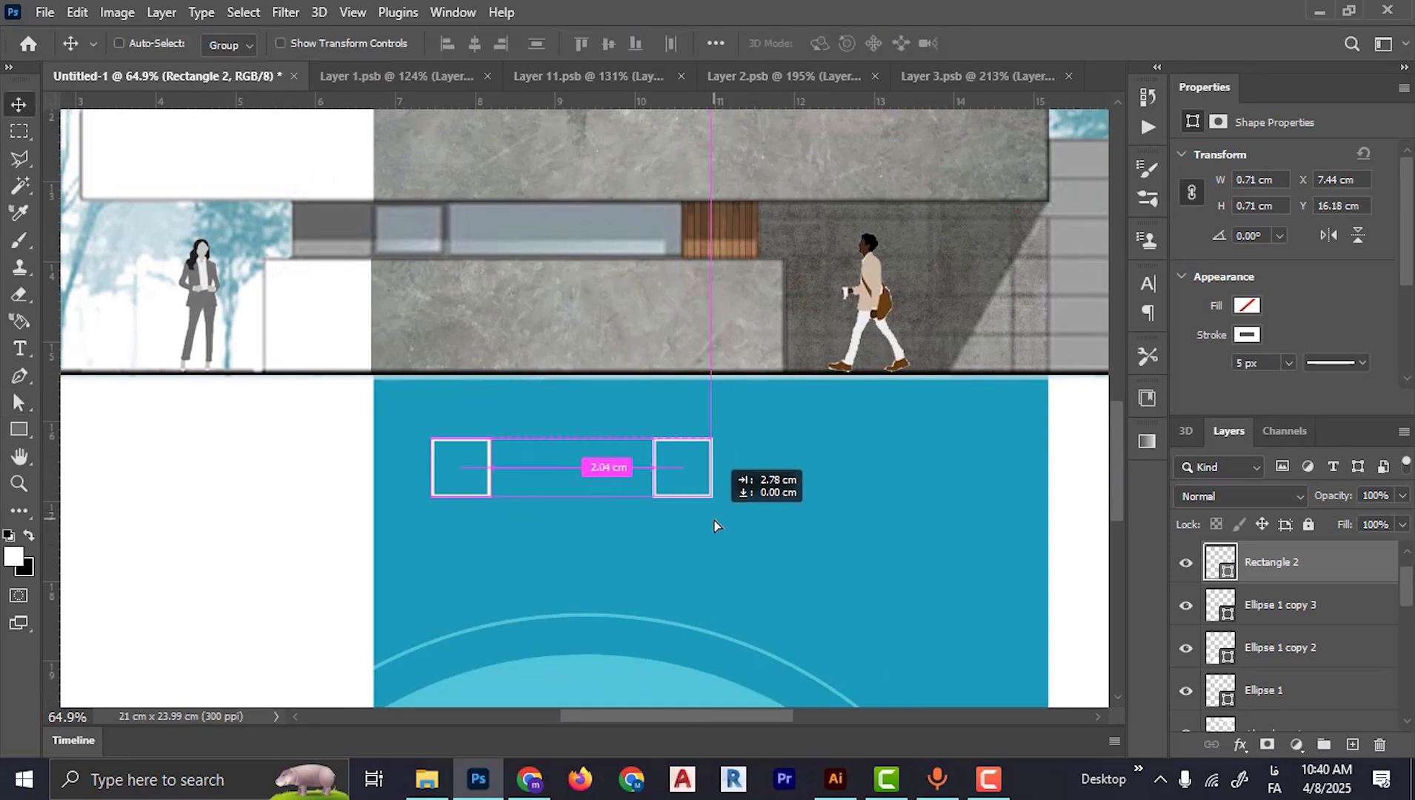
drag(715, 520, 788, 475)
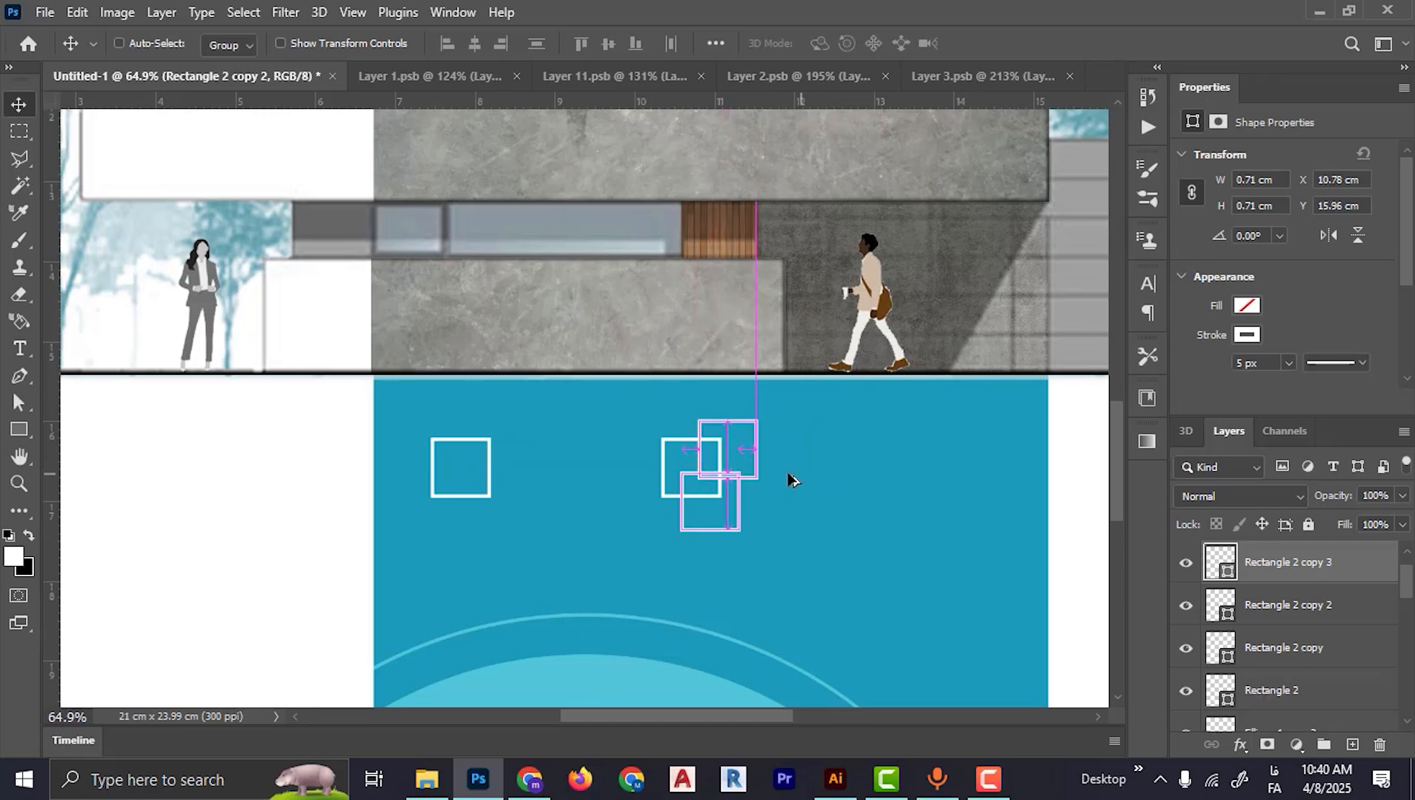
Select the three overlapping squares and copy the cluster toward the strip's right edge
scroll(791, 480, up, 3)
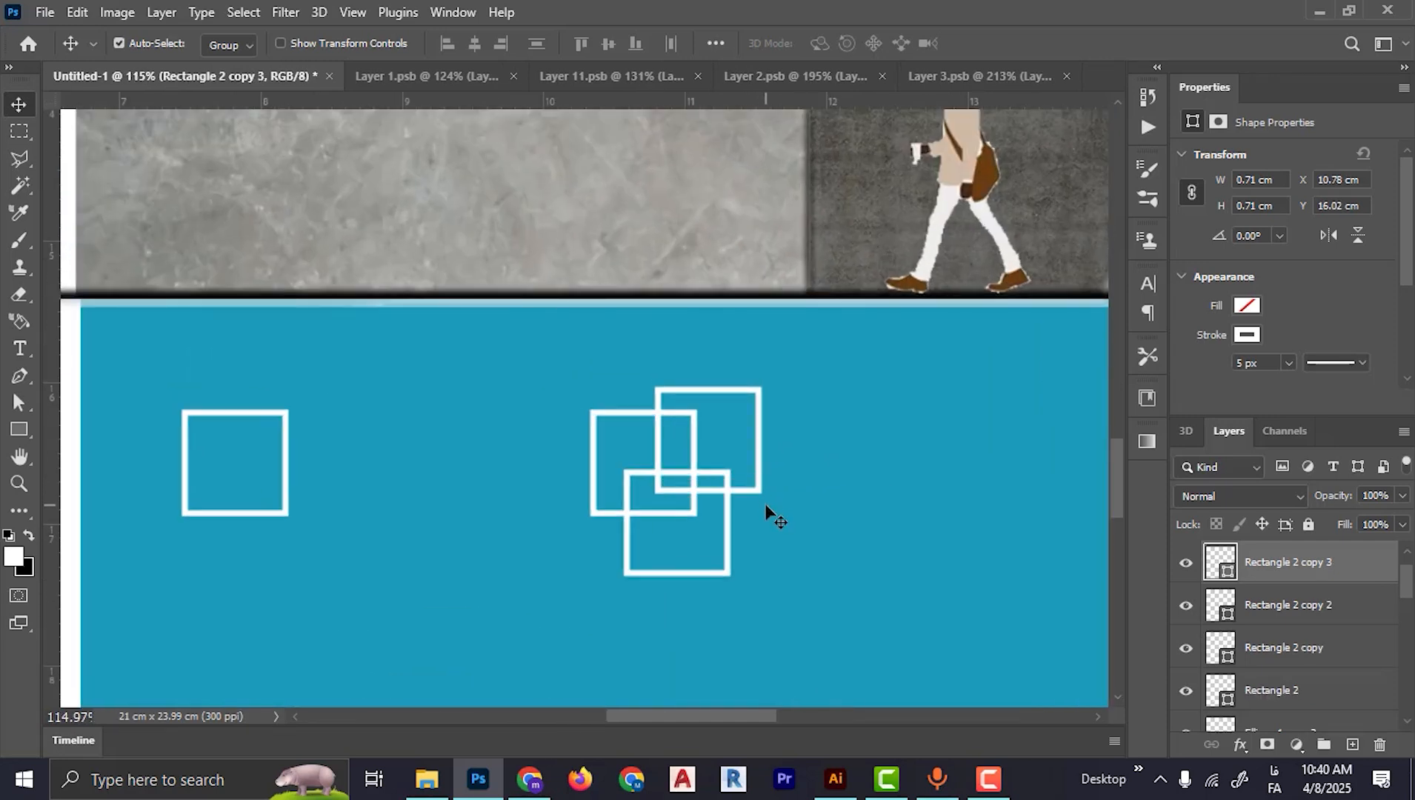
click(775, 519)
scroll(715, 511, up, 2)
click(733, 506)
scroll(689, 511, up, 1)
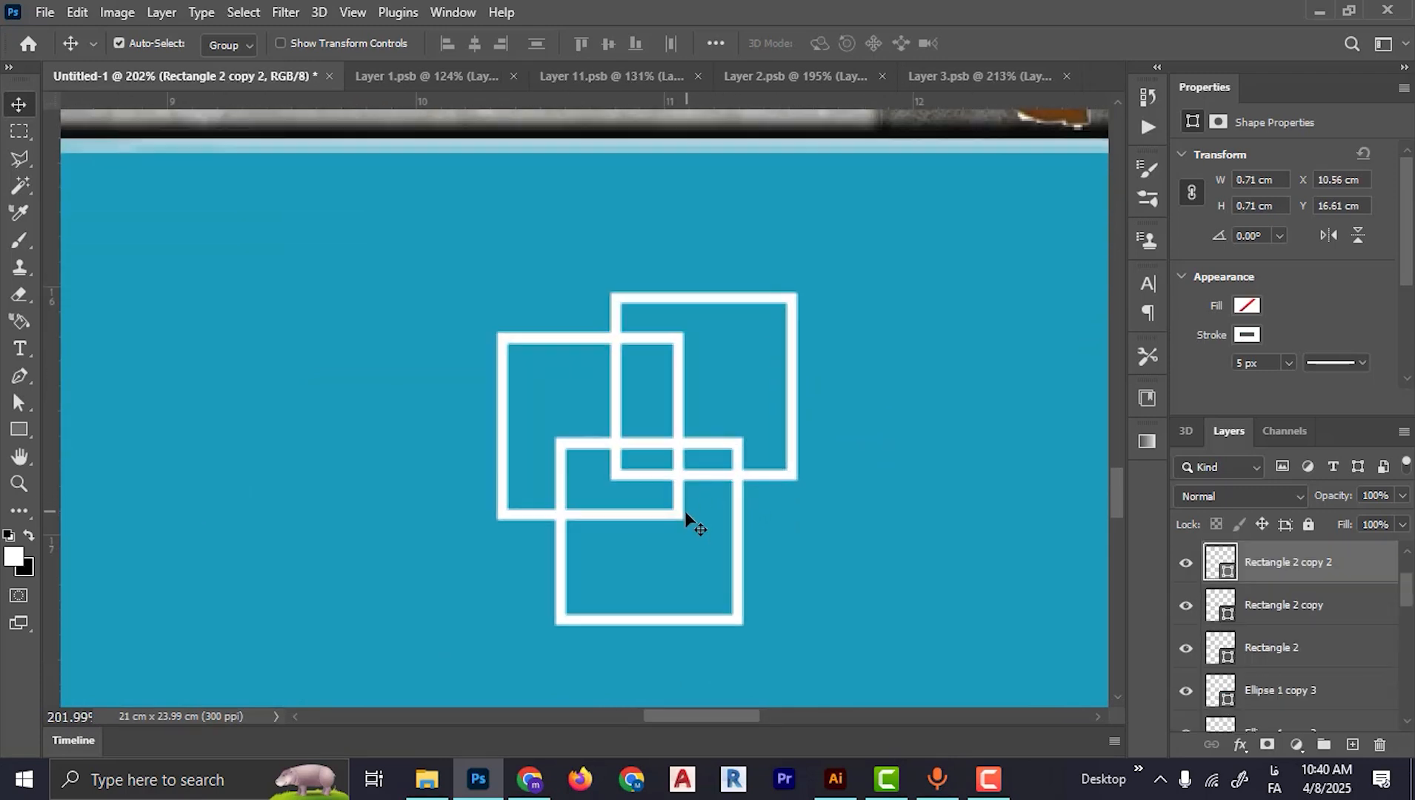
ctrl+shift+click(676, 512)
scroll(778, 485, down, 4)
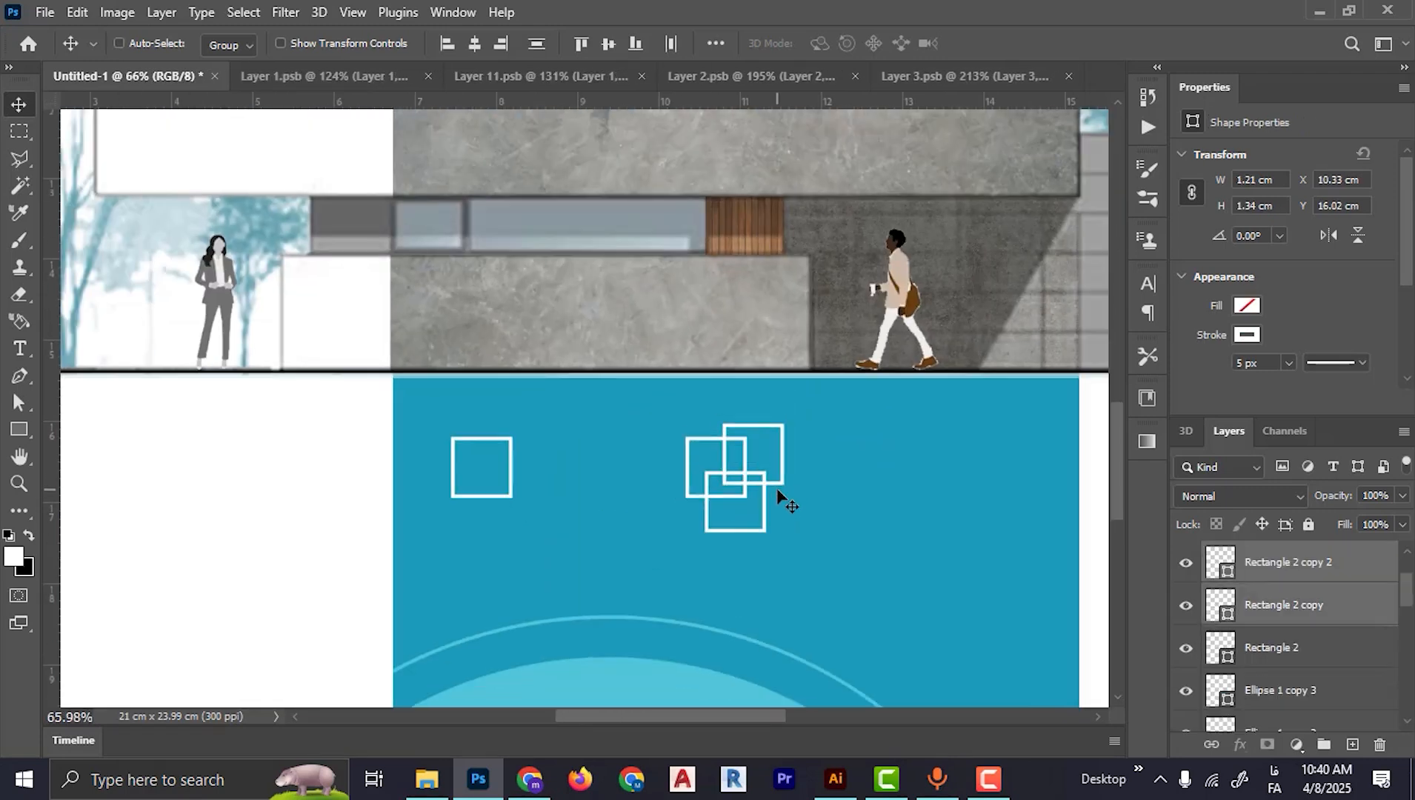
drag(630, 525, 874, 511)
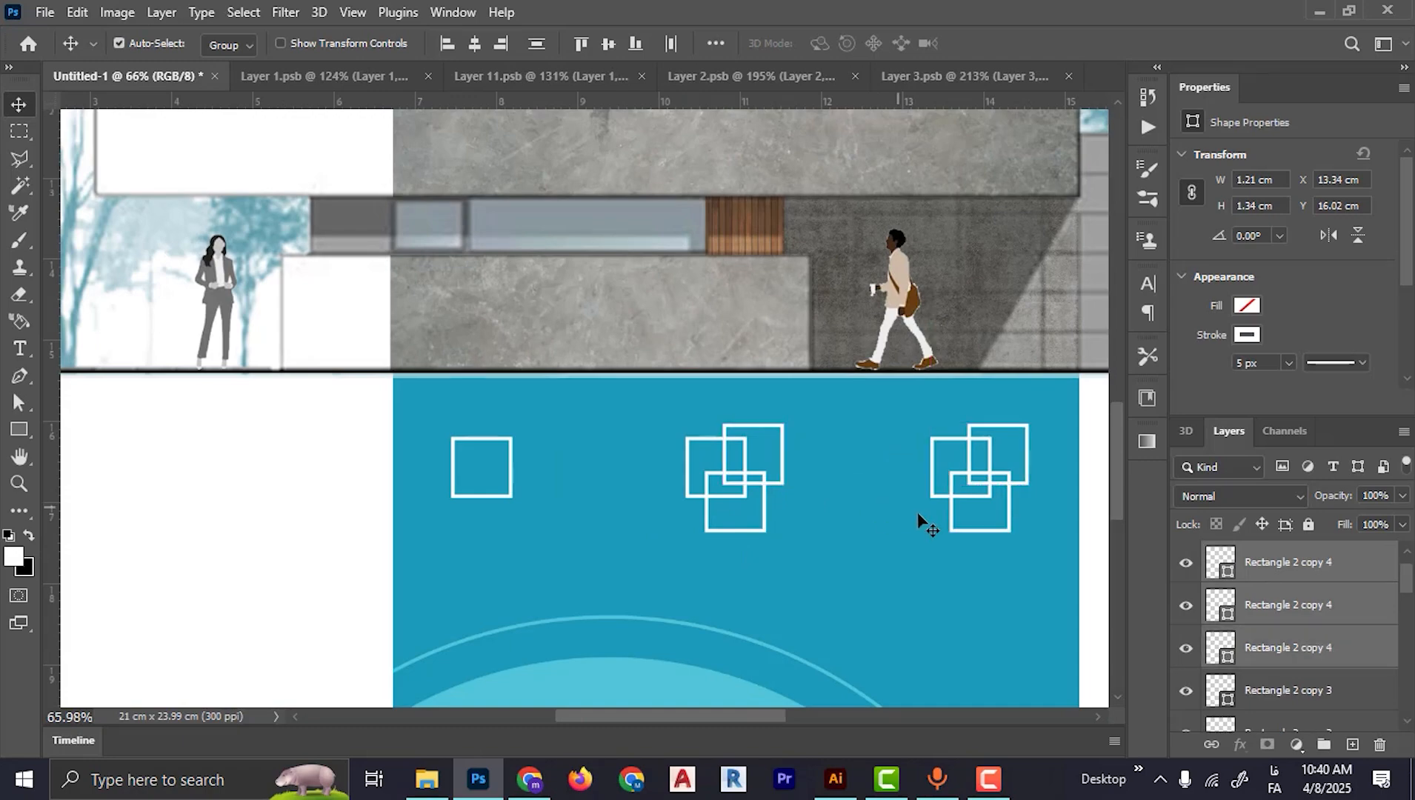
Merge the right-hand cluster's three squares into one combined outline and check it against the whole composition
key(ctrl+e)
scroll(1009, 458, down, 6)
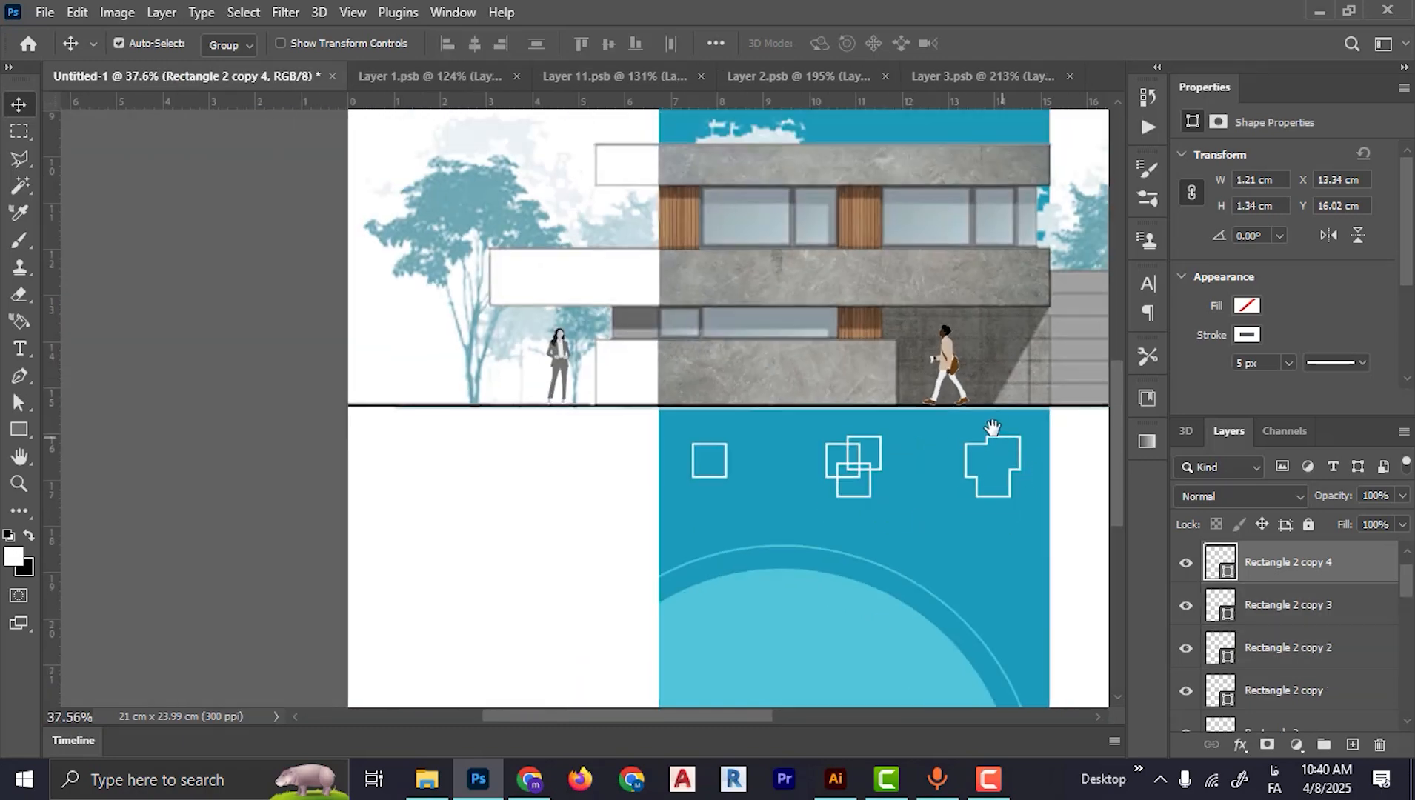
drag(990, 431, 783, 577)
scroll(901, 495, up, 2)
scroll(783, 578, down, 3)
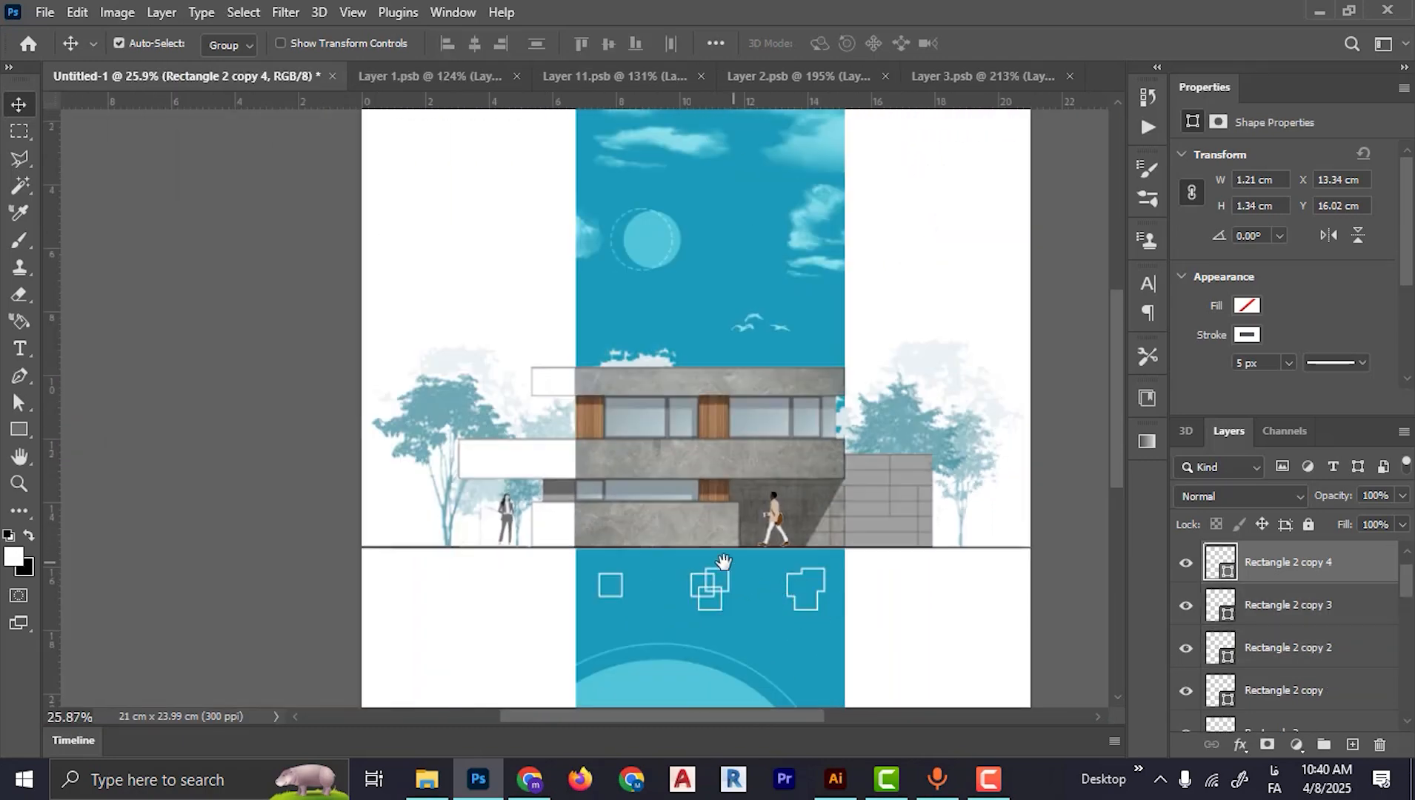
scroll(804, 577, up, 5)
click(1184, 564)
click(1186, 565)
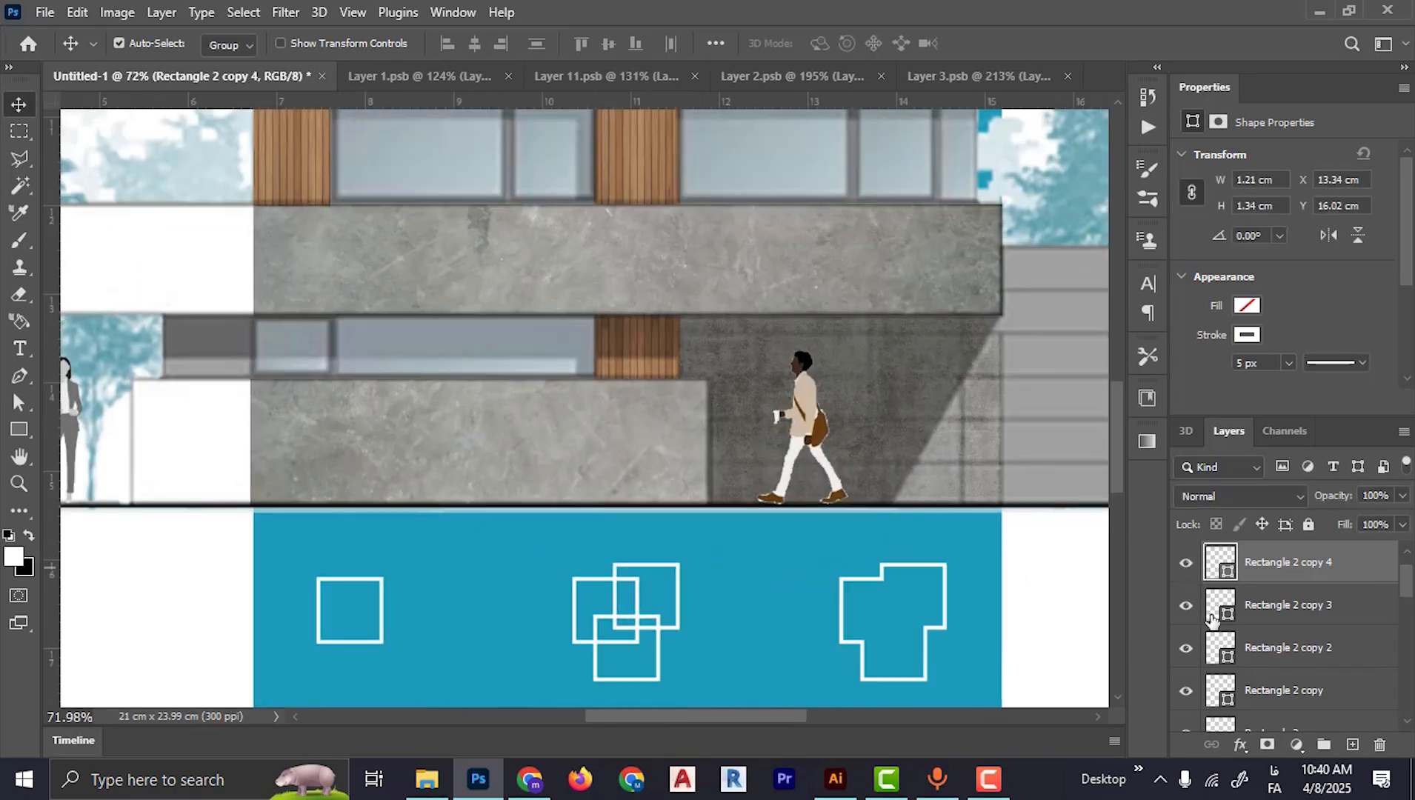
Set the blend mode of all the square shapes up to the Ellipse 1 copy layer to Soft Light
shift+click(1285, 649)
scroll(1269, 648, down, 2)
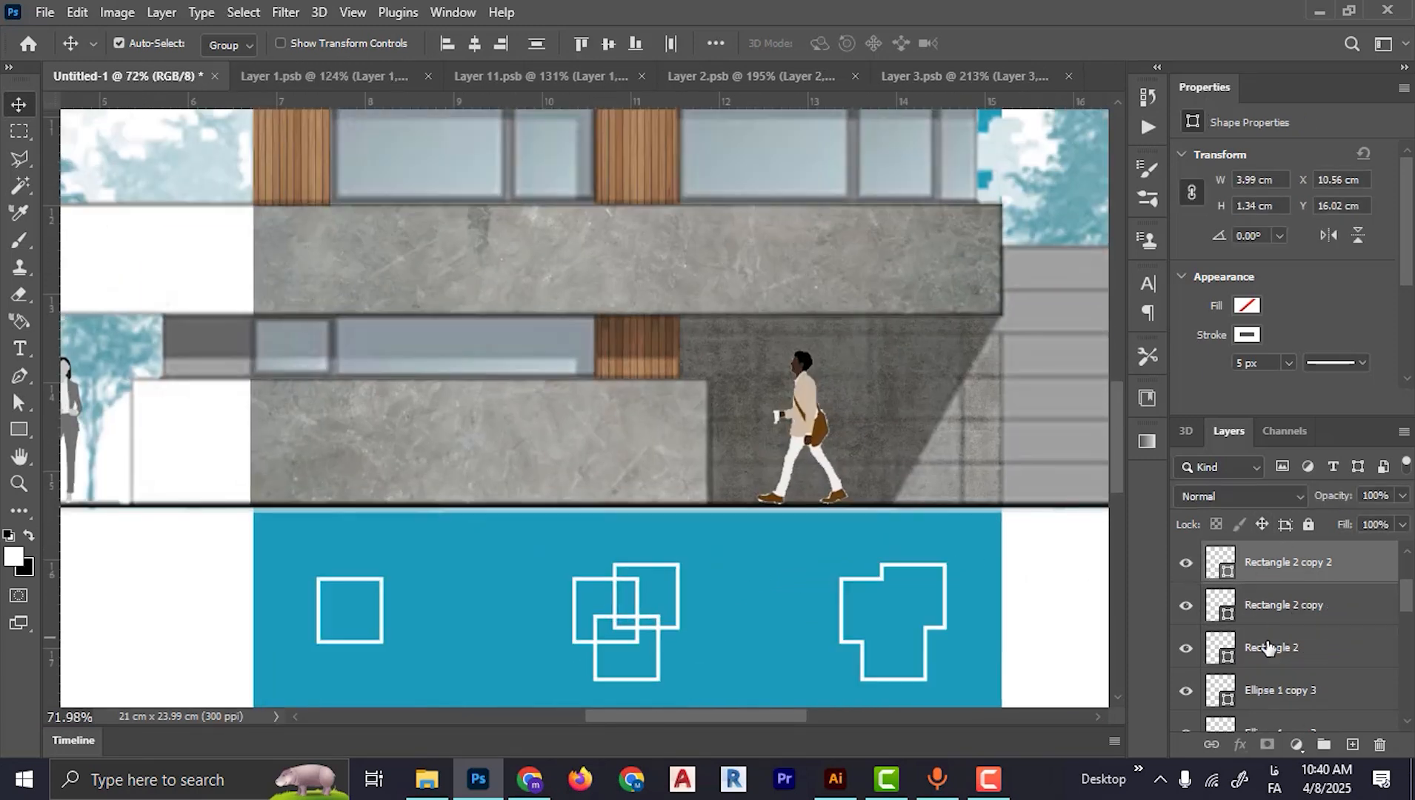
click(391, 628)
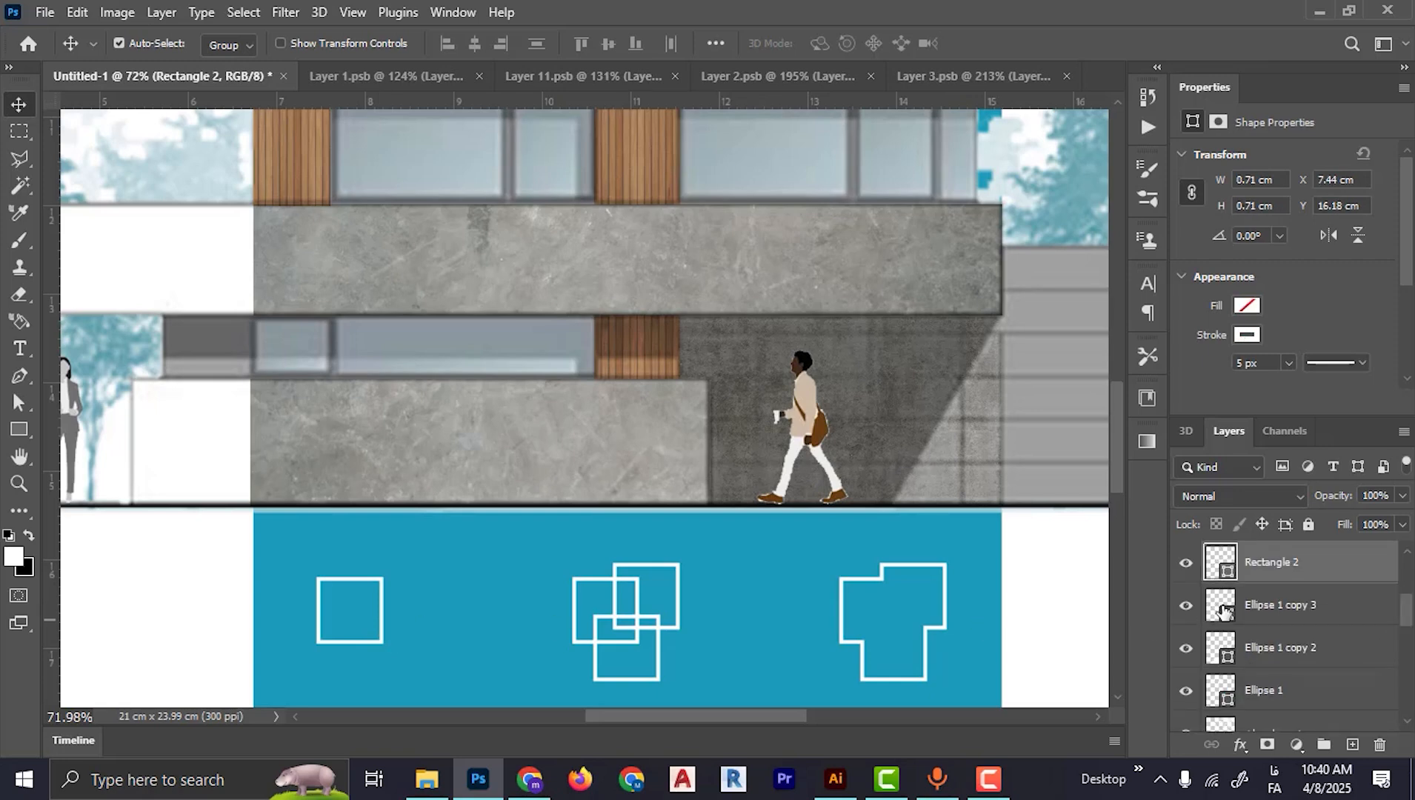
scroll(1343, 600, down, 2)
scroll(1342, 606, up, 6)
shift+click(1339, 569)
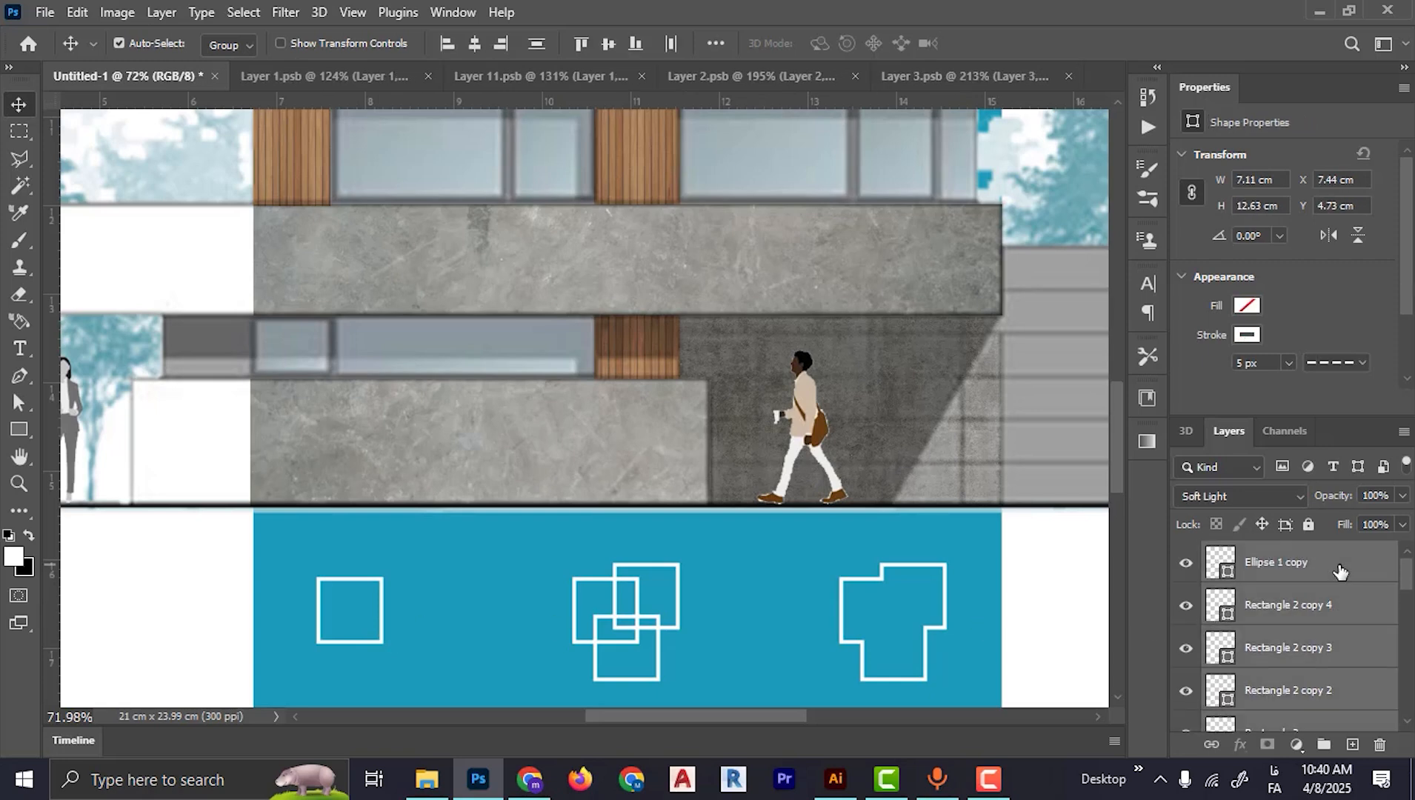
click(1262, 502)
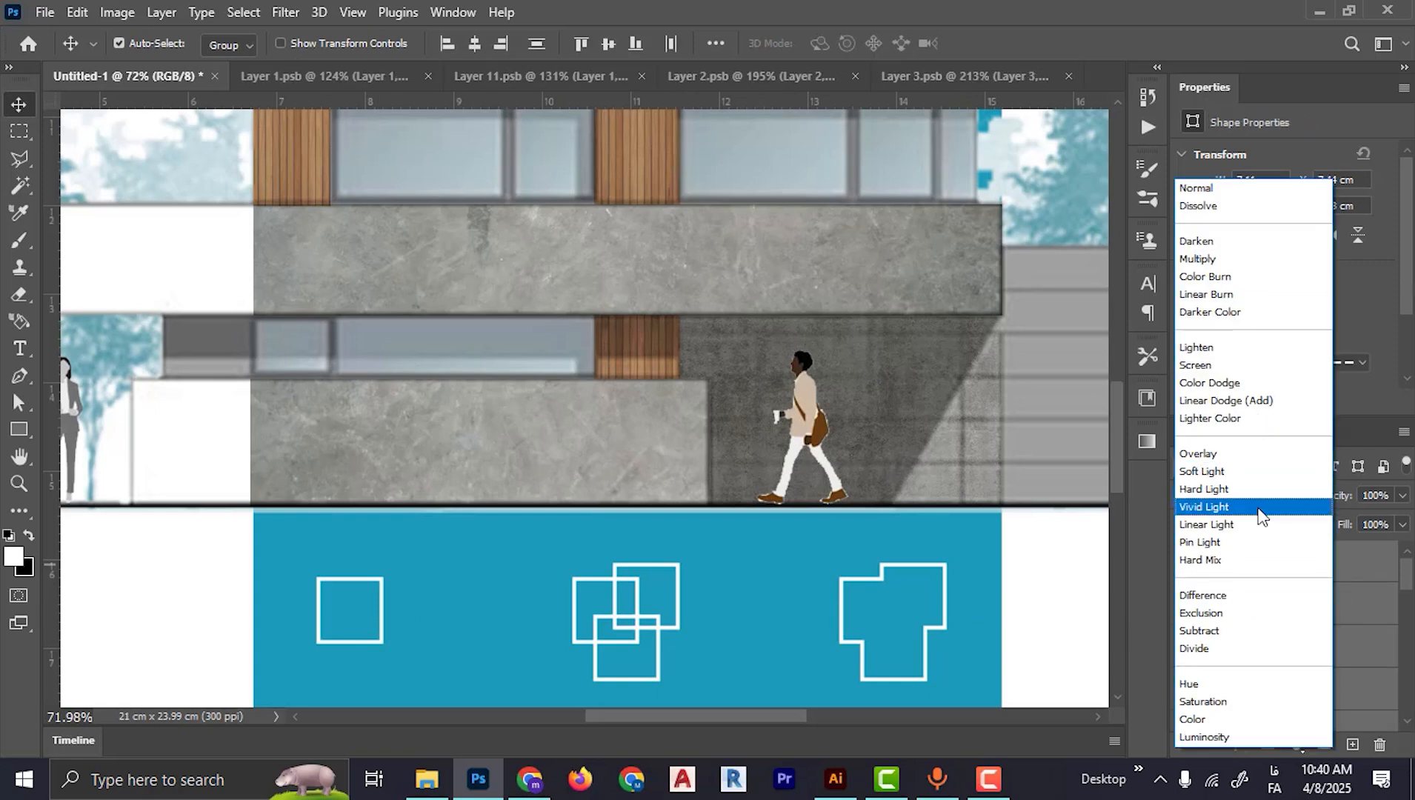
click(1216, 471)
click(1062, 593)
scroll(1005, 553, down, 6)
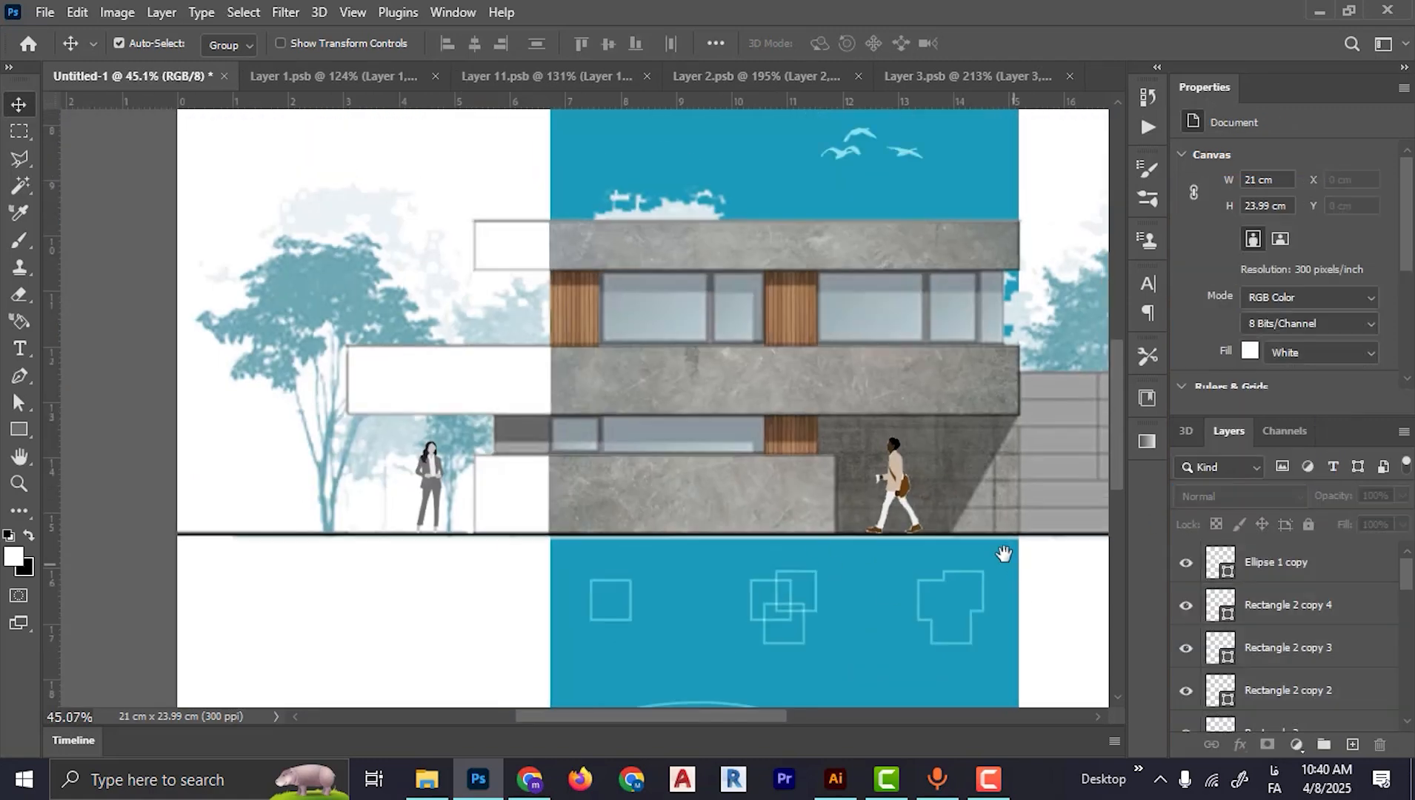
Select the three overlapping squares of the middle cluster and nudge them slightly left
scroll(723, 561, up, 5)
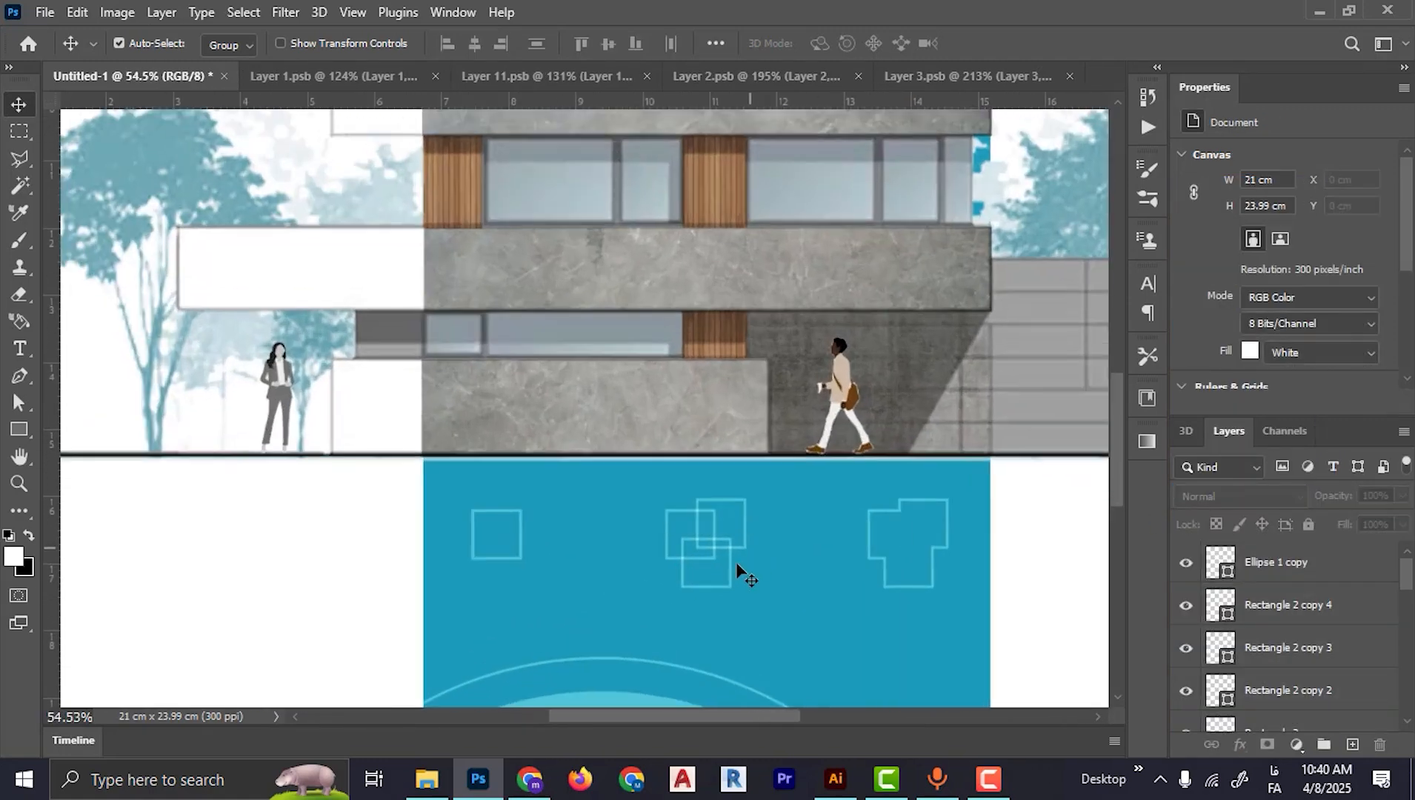
click(722, 563)
scroll(722, 563, up, 3)
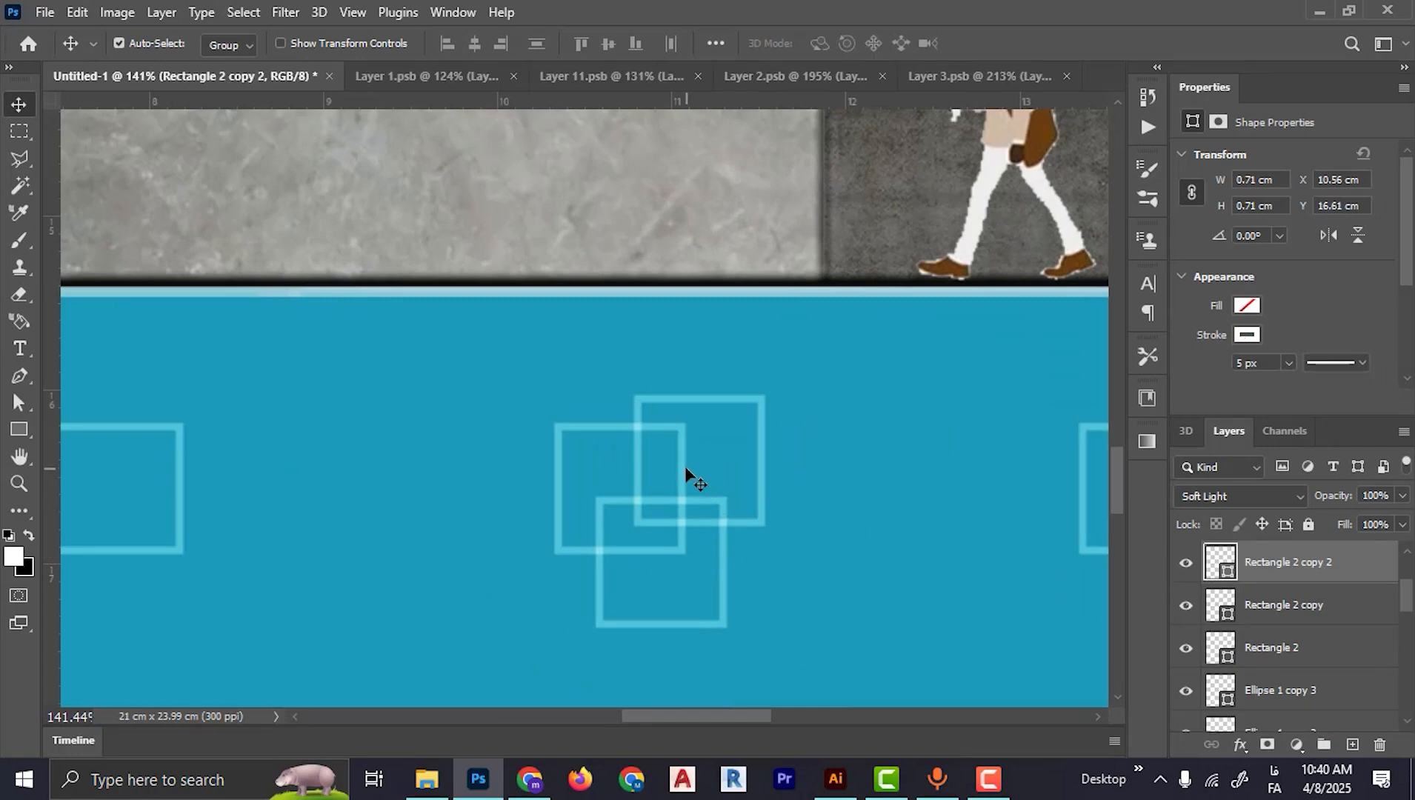
shift+click(754, 492)
shift+click(760, 489)
scroll(761, 491, down, 10)
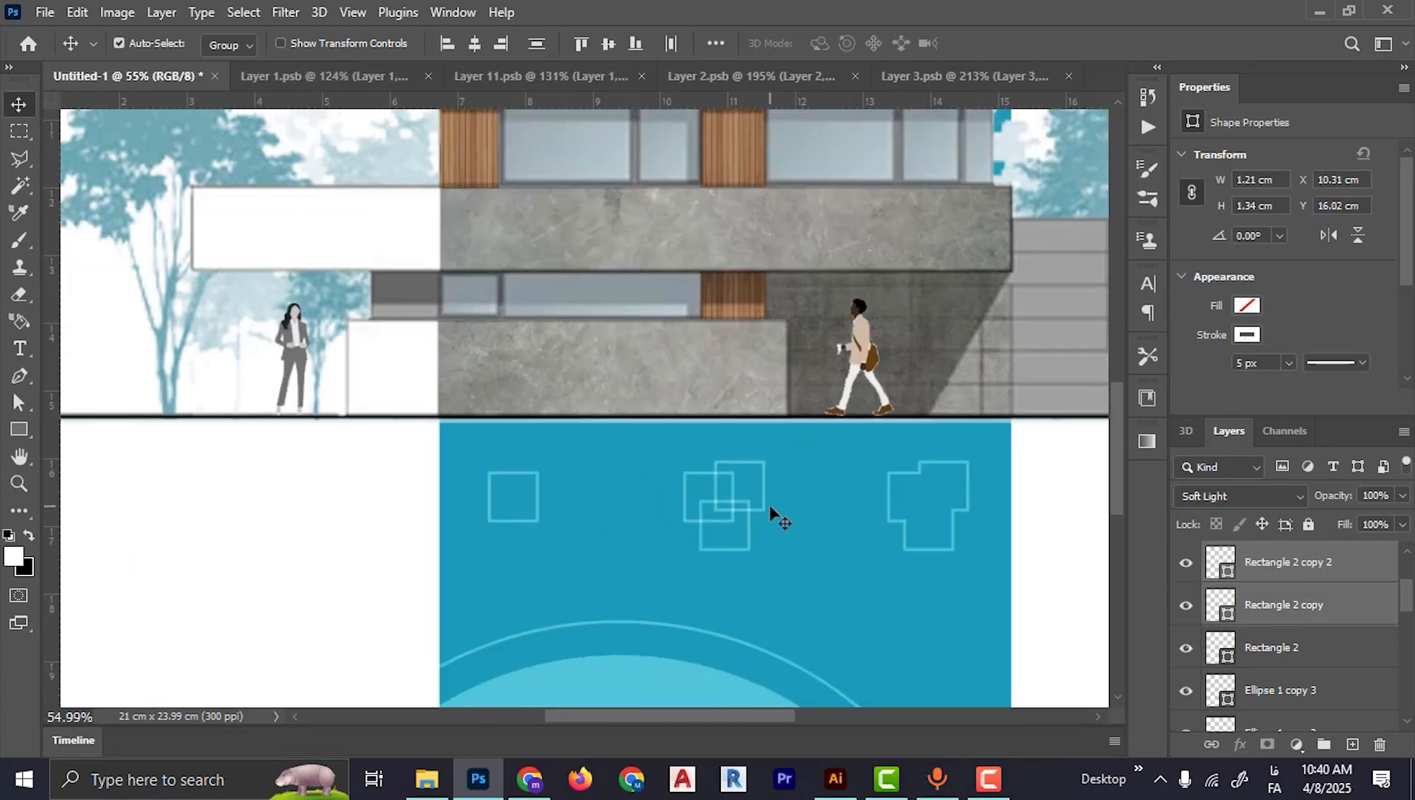
key(Left)
key(Left)
key(Left)
key(Left)
key(Left)
key(Left)
key(Left)
key(Left)
scroll(948, 520, up, 1)
scroll(951, 520, up, 3)
Nudge the merged outline near the strip's right edge slightly left to even out the spacing
click(971, 520)
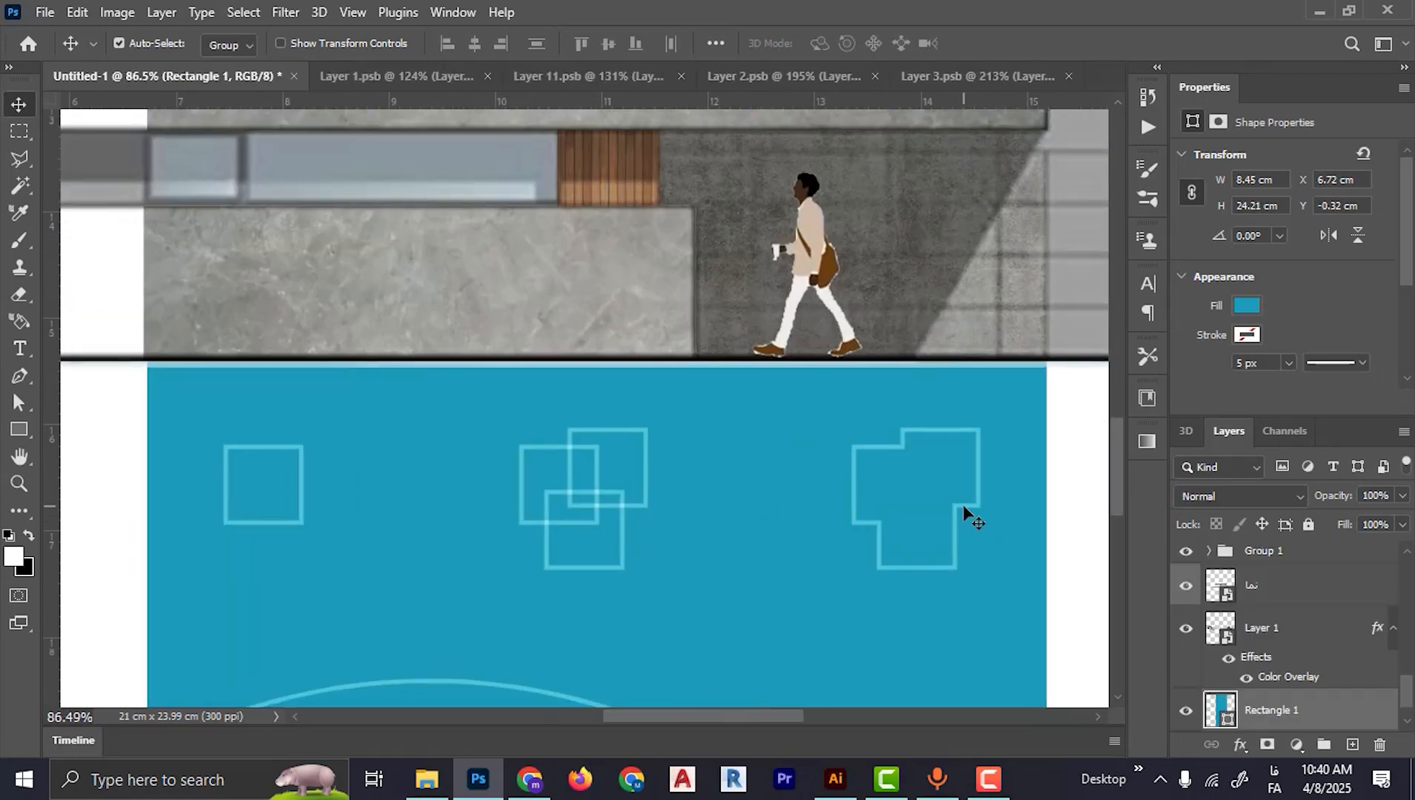
click(963, 506)
key(Left)
key(Left)
key(Left)
key(Left)
key(Left)
key(Left)
key(Left)
scroll(957, 527, down, 4)
click(786, 566)
scroll(638, 537, down, 4)
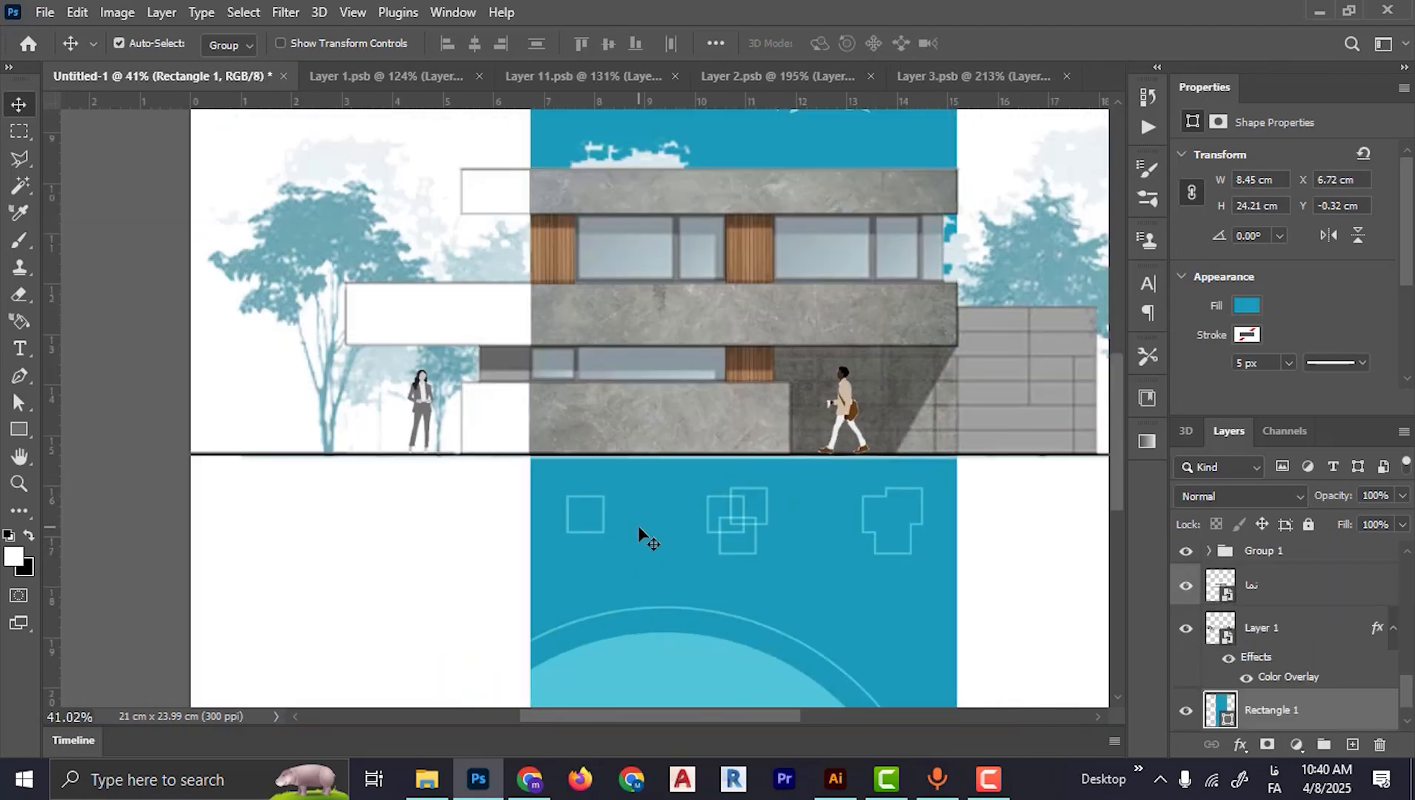
Add a Lorem ipsum paragraph below the square shapes in 7 pt white Roboto Medium, justified with the last line left
scroll(568, 509, up, 5)
key(t)
scroll(568, 508, up, 1)
drag(465, 492, 878, 547)
key(Escape)
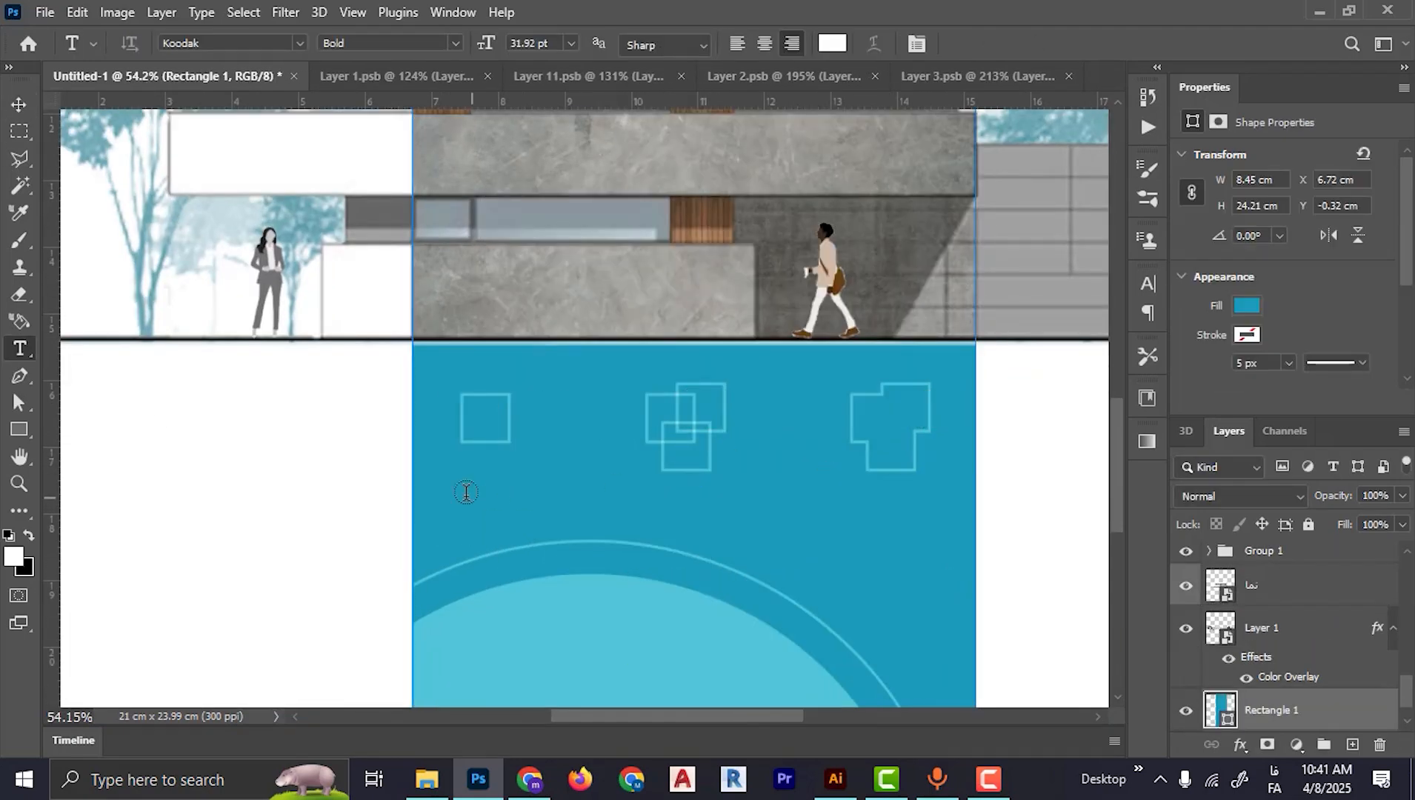
drag(268, 481, 820, 573)
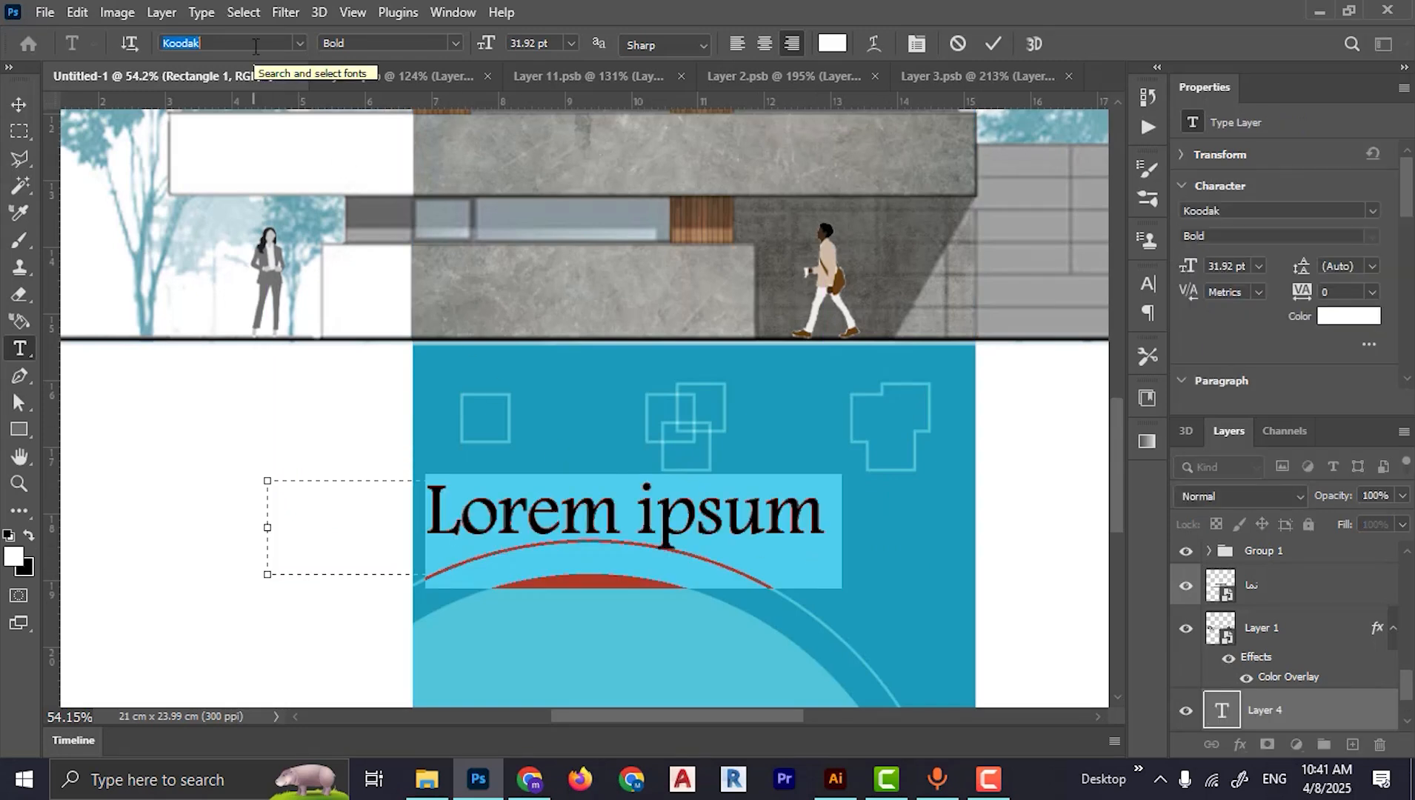
text(robo)
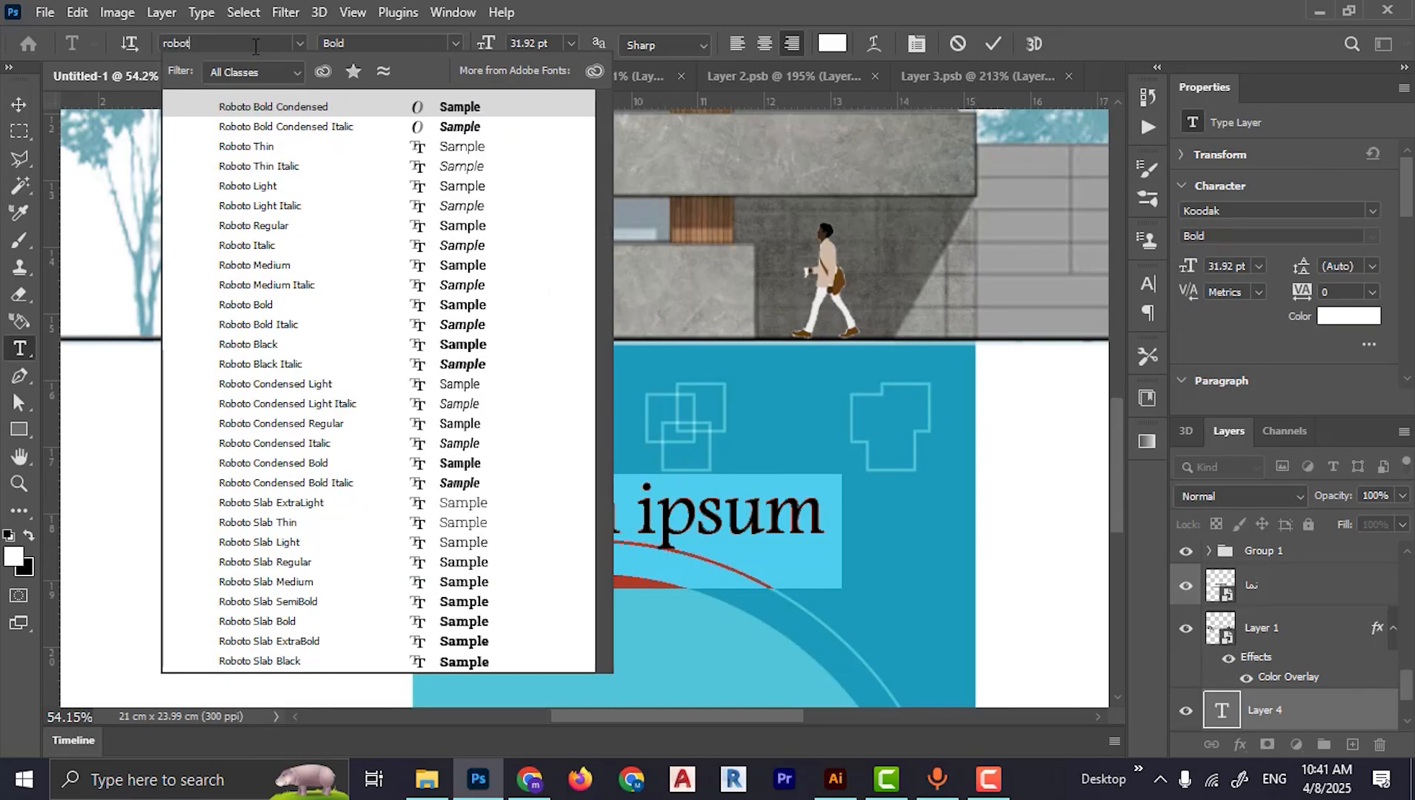
click(403, 267)
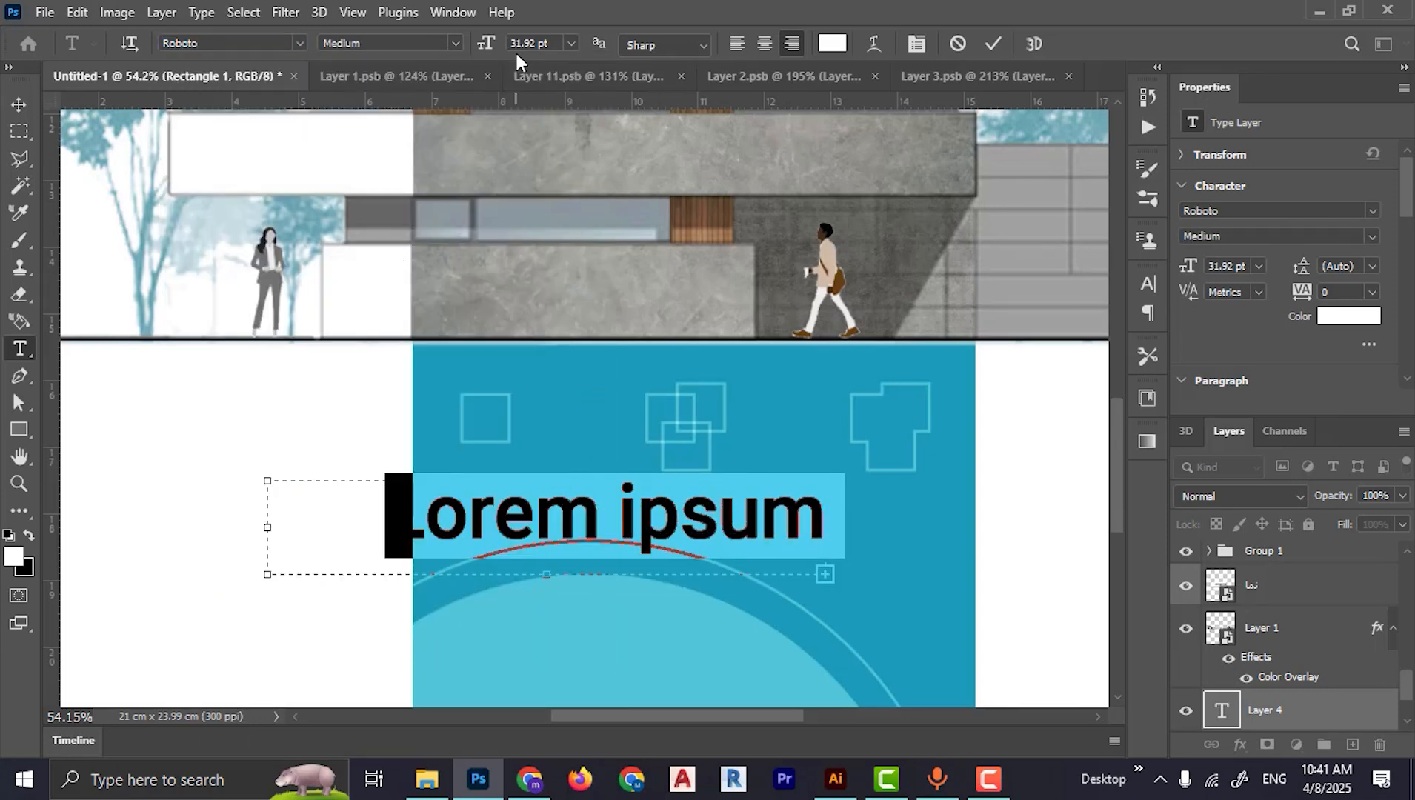
key(Return)
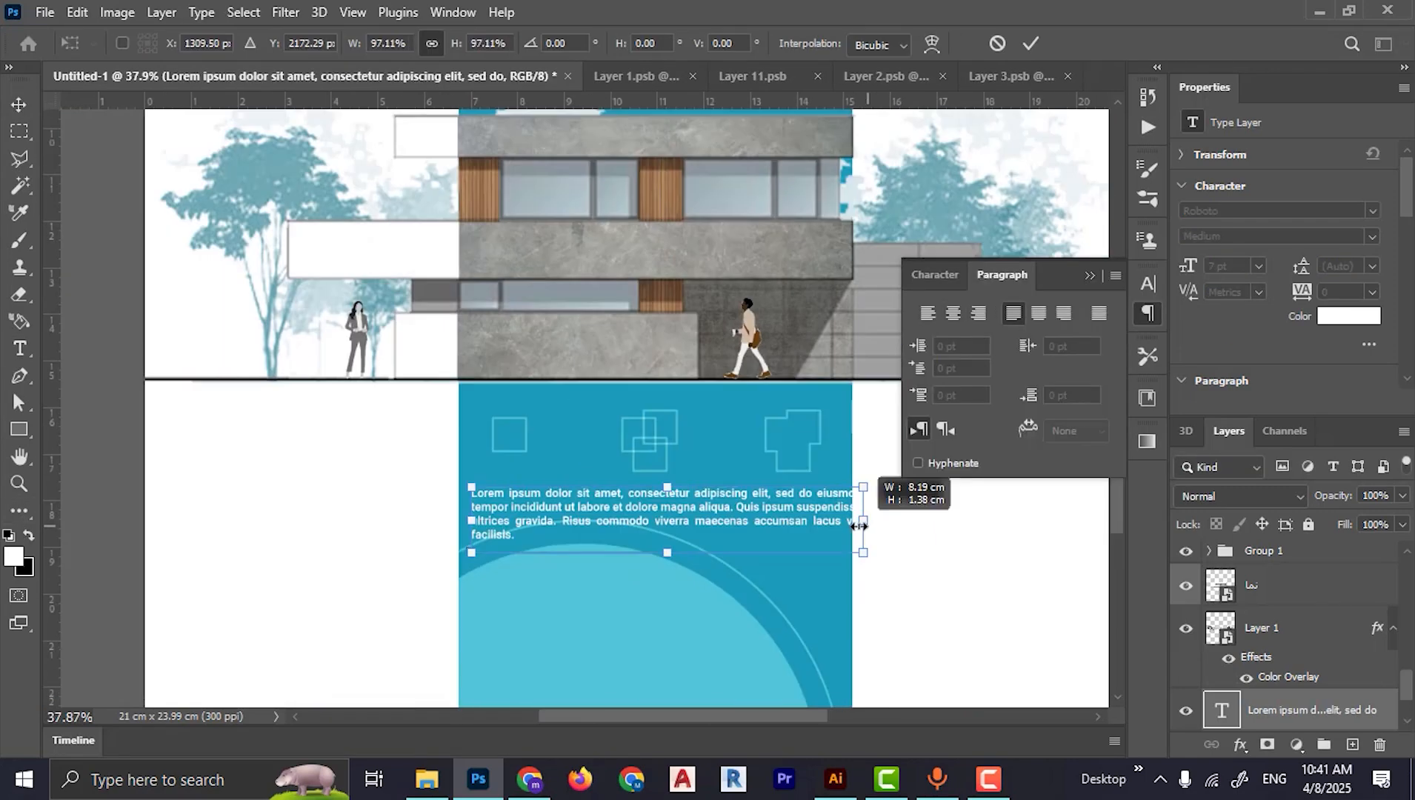
Scale the Lorem ipsum paragraph to about 92% and centre it within the blue strip's width
drag(852, 520, 831, 520)
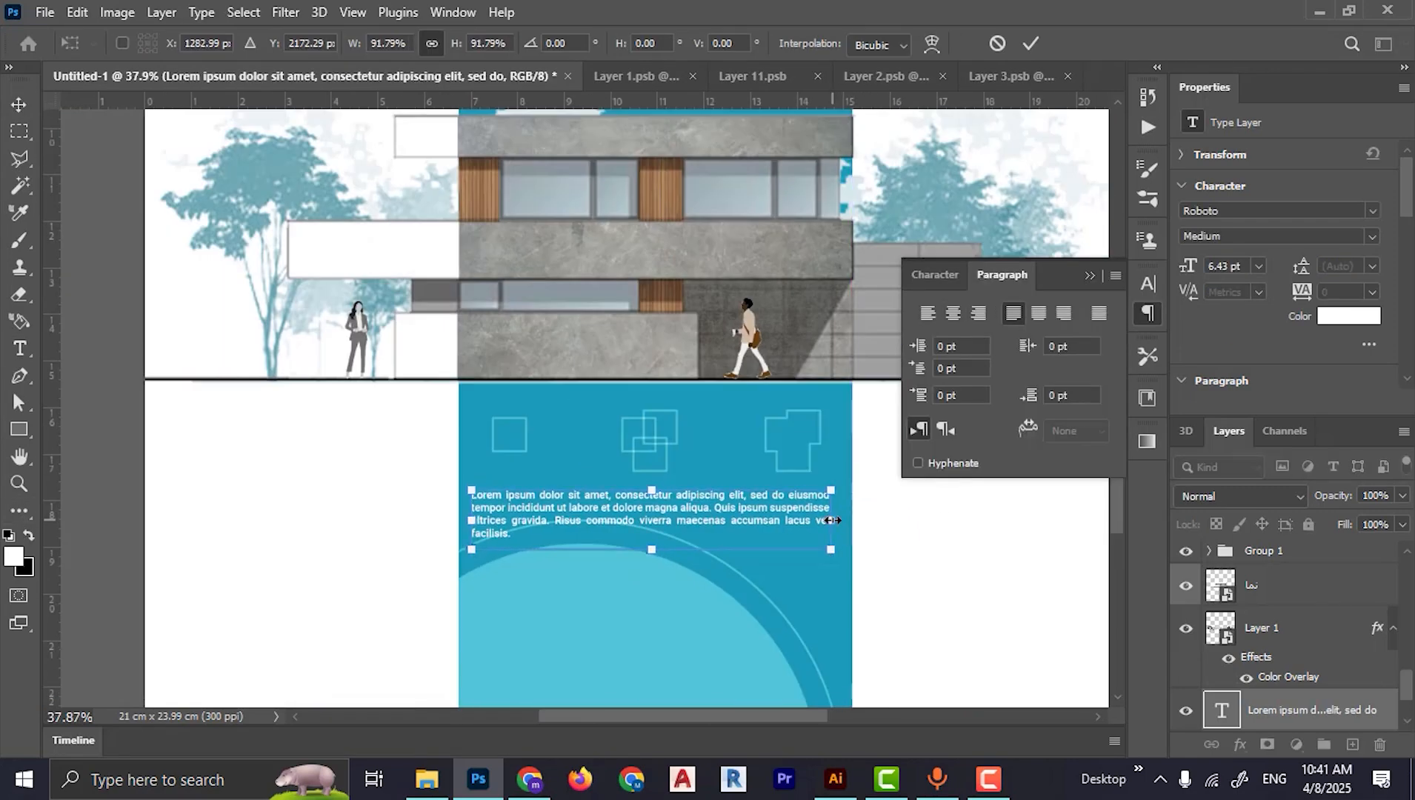
key(Return)
scroll(785, 495, up, 3)
drag(726, 523, 735, 522)
scroll(736, 523, down, 5)
scroll(736, 528, up, 3)
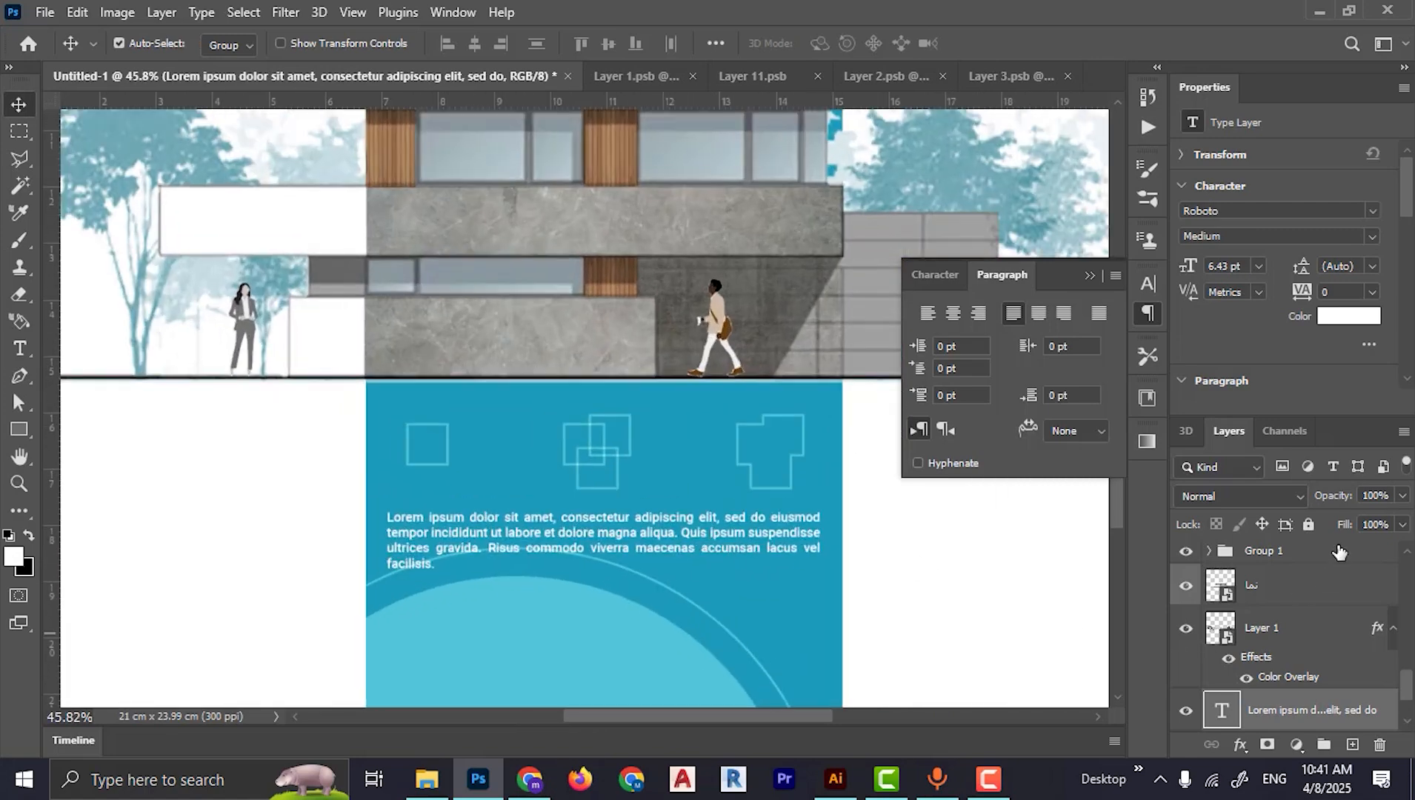
Set the Lorem ipsum text layer's blend mode to Soft Light
click(1242, 501)
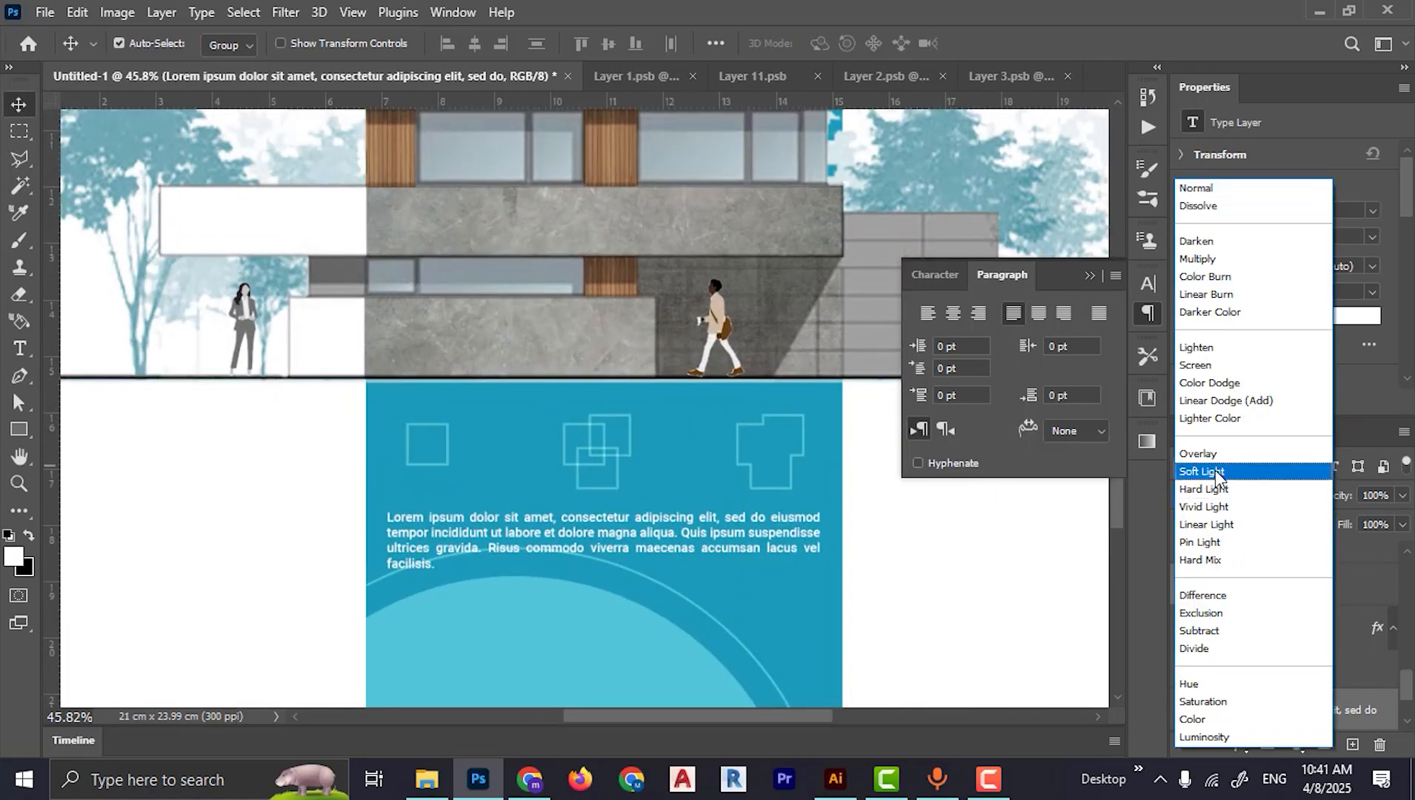
click(1219, 469)
click(916, 553)
scroll(774, 559, up, 5)
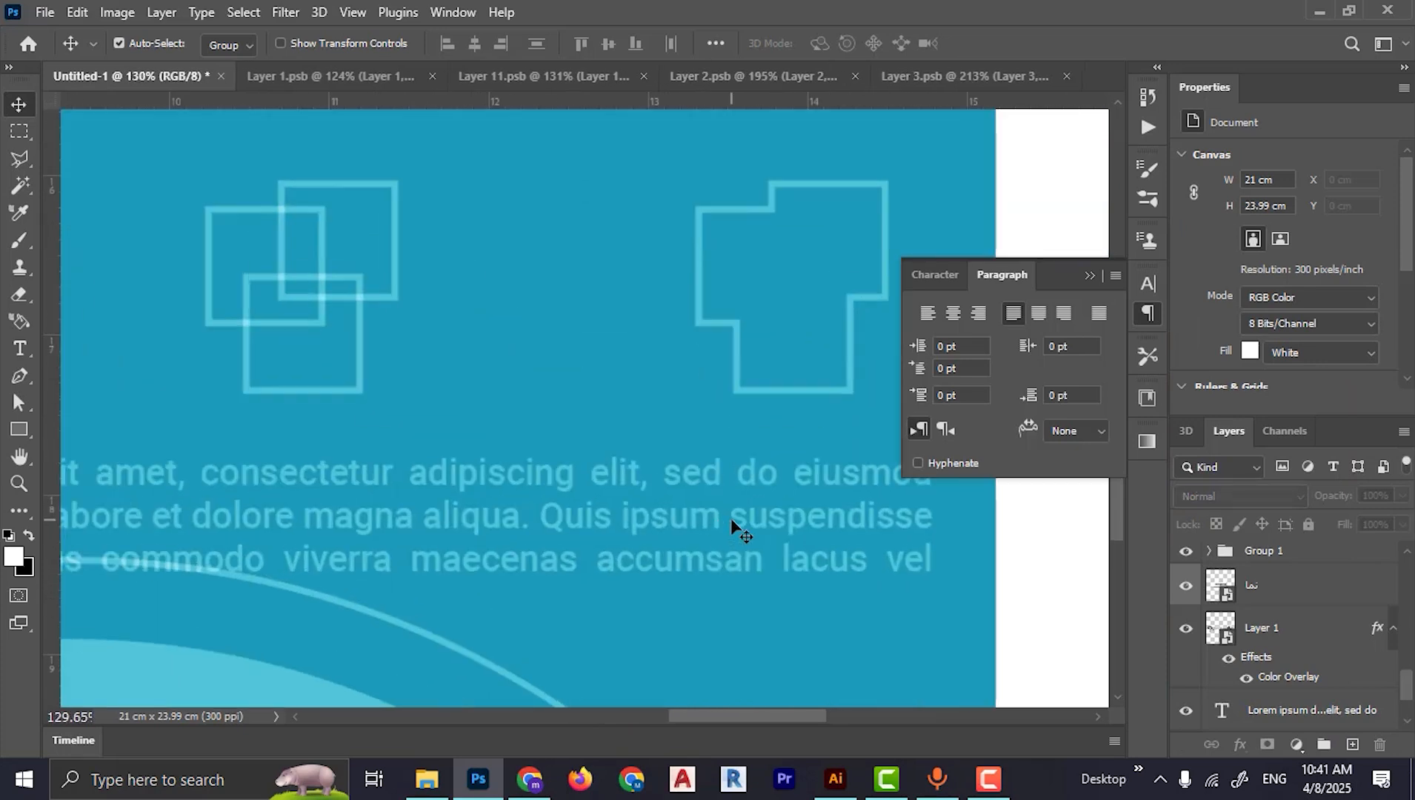
Move the Lorem ipsum paragraph up to just beneath the square shapes, clear of the arc, and check the whole composition
click(735, 521)
scroll(737, 519, down, 4)
scroll(744, 525, up, 2)
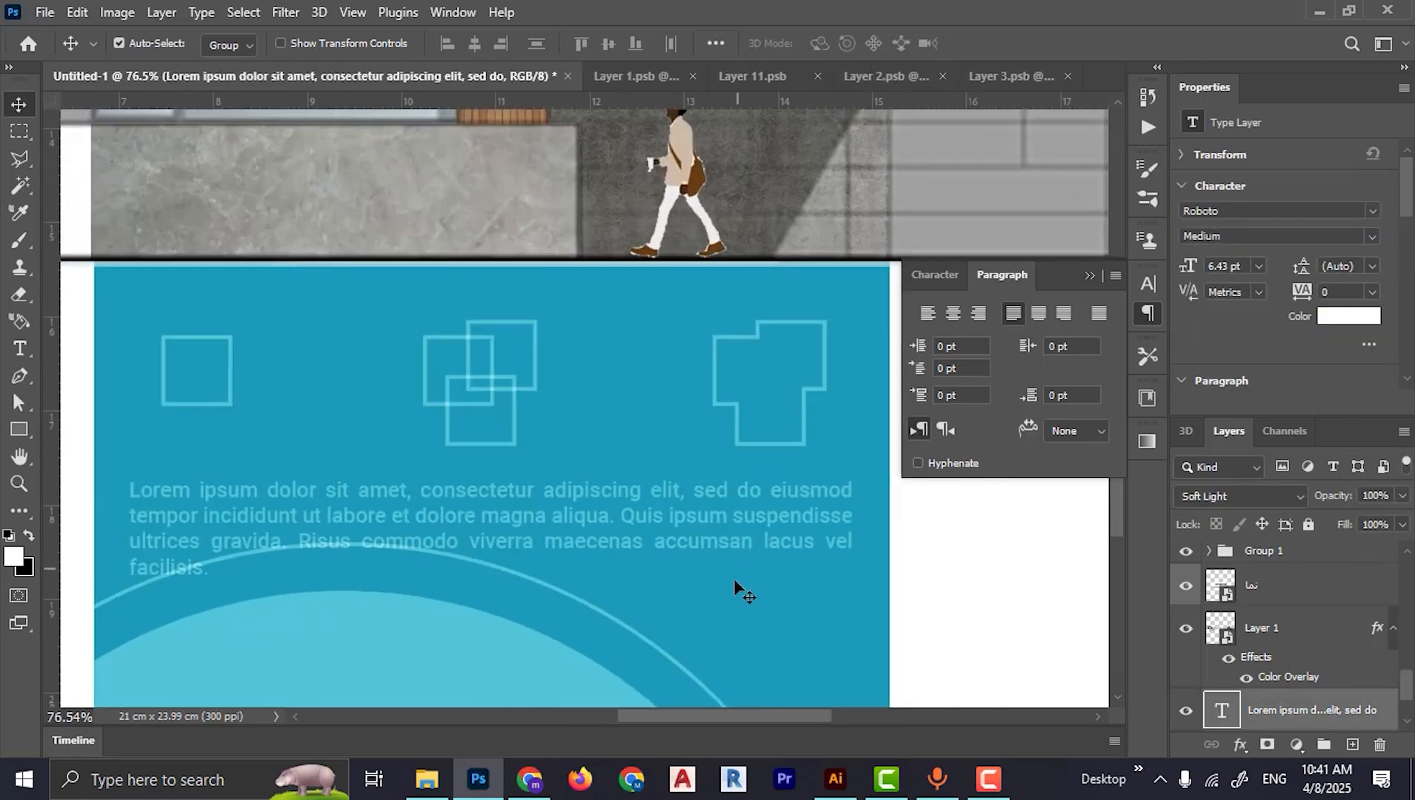
drag(729, 574, 724, 459)
drag(632, 458, 650, 546)
scroll(626, 530, down, 4)
drag(650, 546, 650, 560)
scroll(630, 511, down, 1)
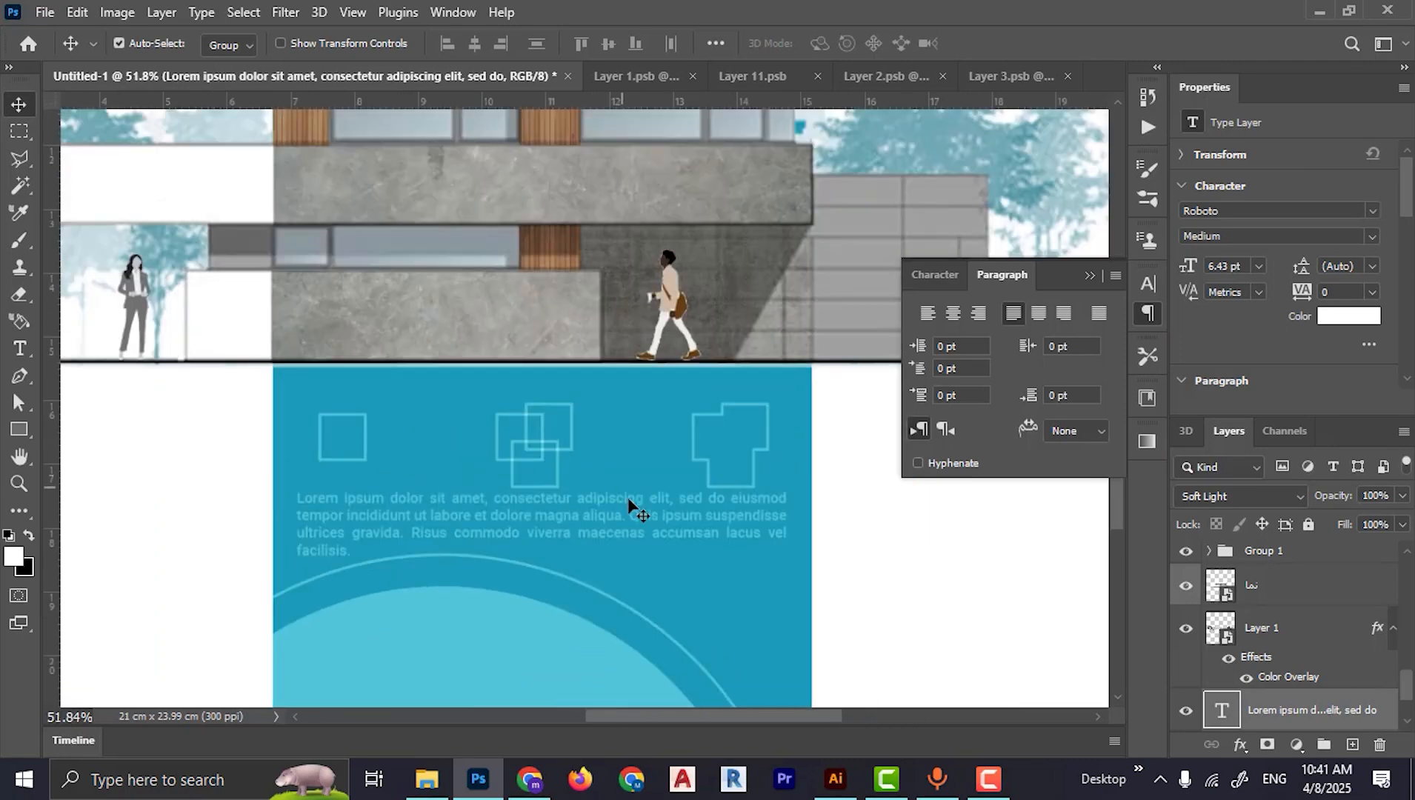
scroll(628, 498, up, 3)
scroll(621, 468, down, 5)
drag(644, 463, 670, 516)
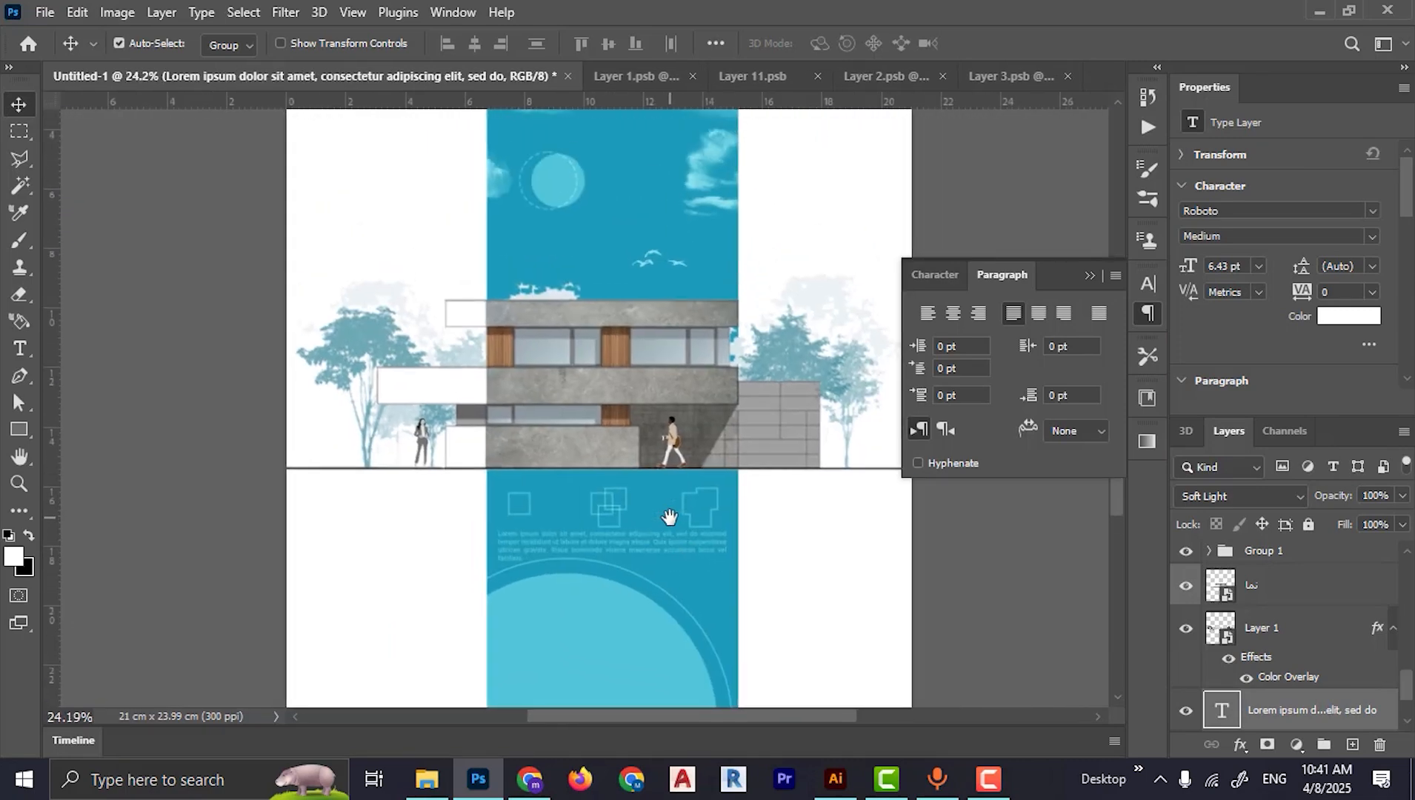
drag(549, 332, 562, 406)
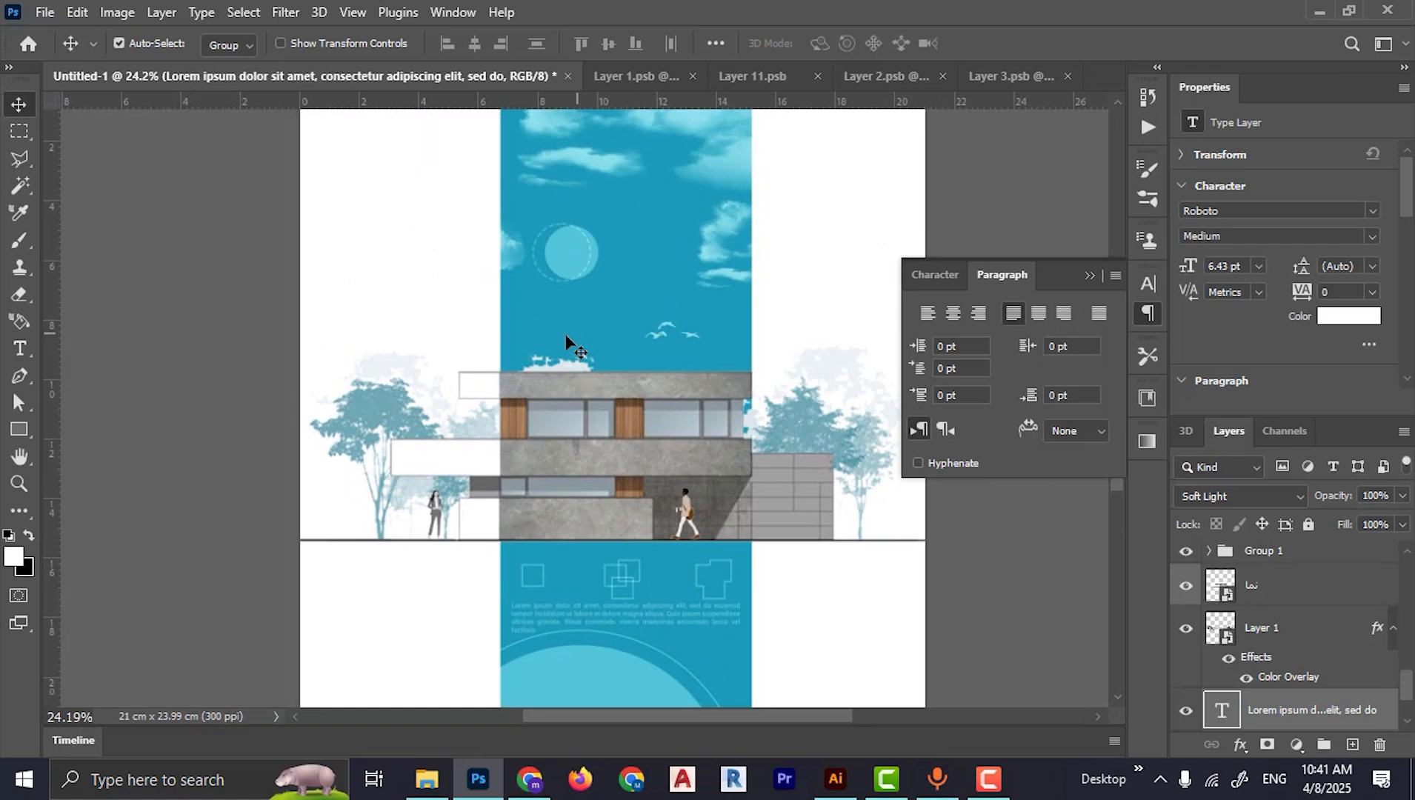
Recolour the dashed circle outline around the sun with a black stroke
click(374, 304)
key(p)
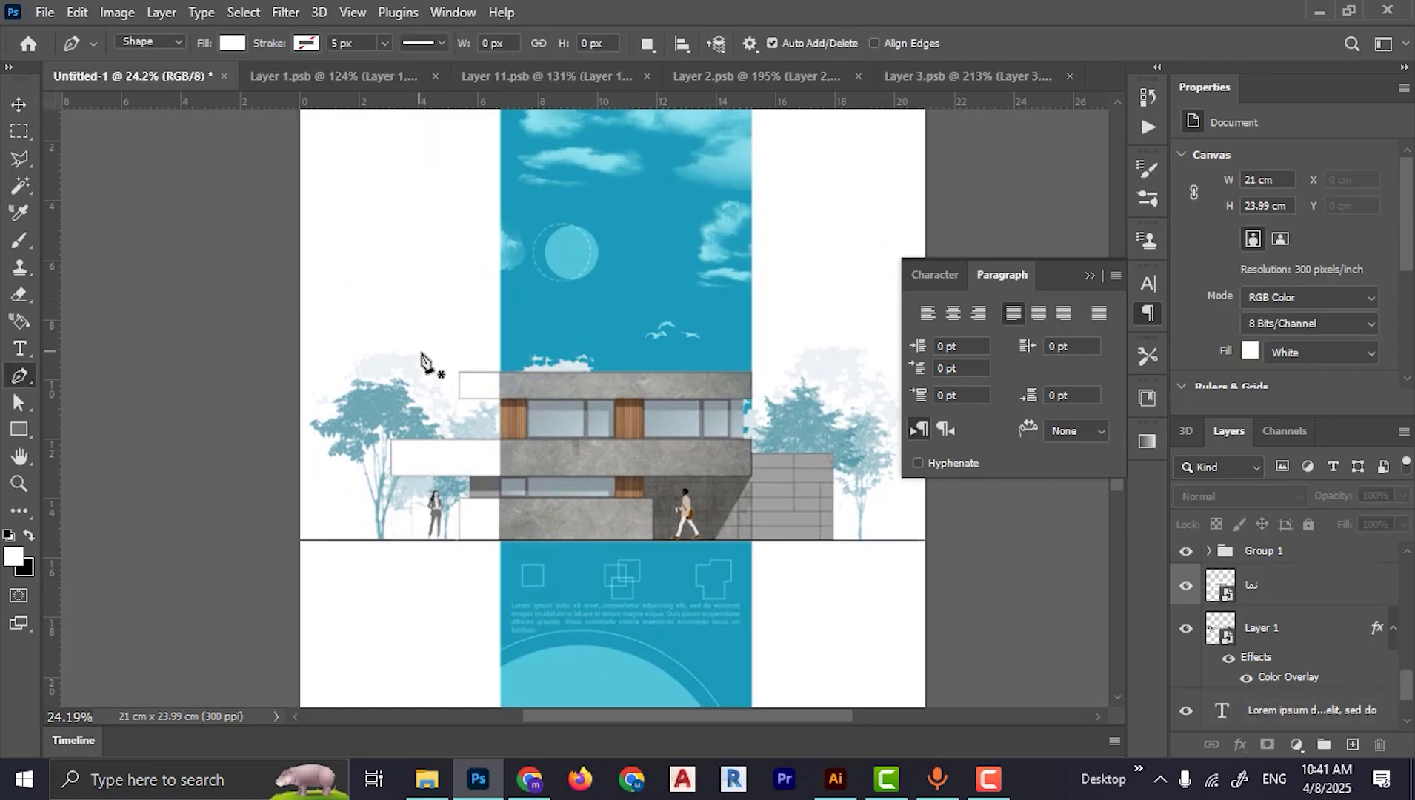
scroll(1346, 592, up, 10)
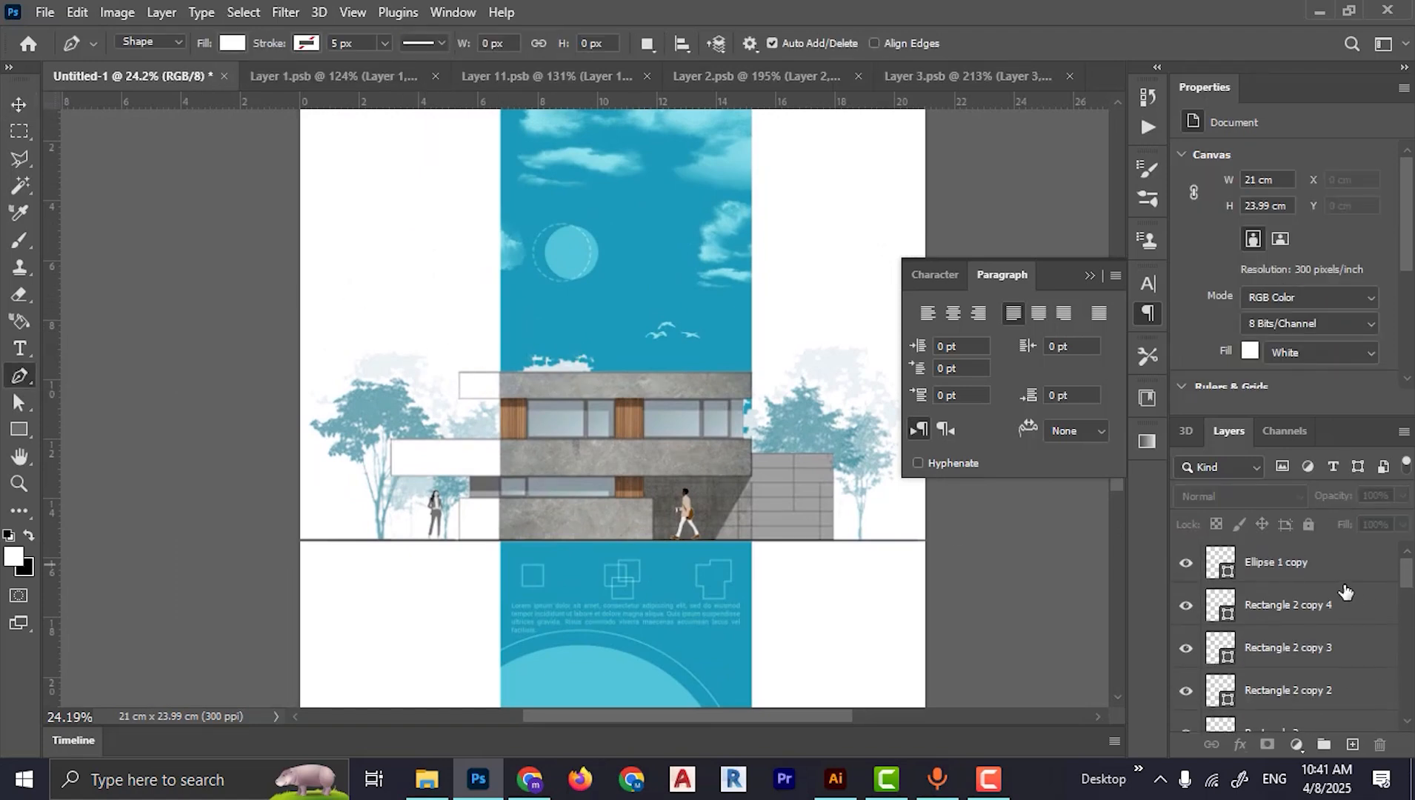
click(1342, 578)
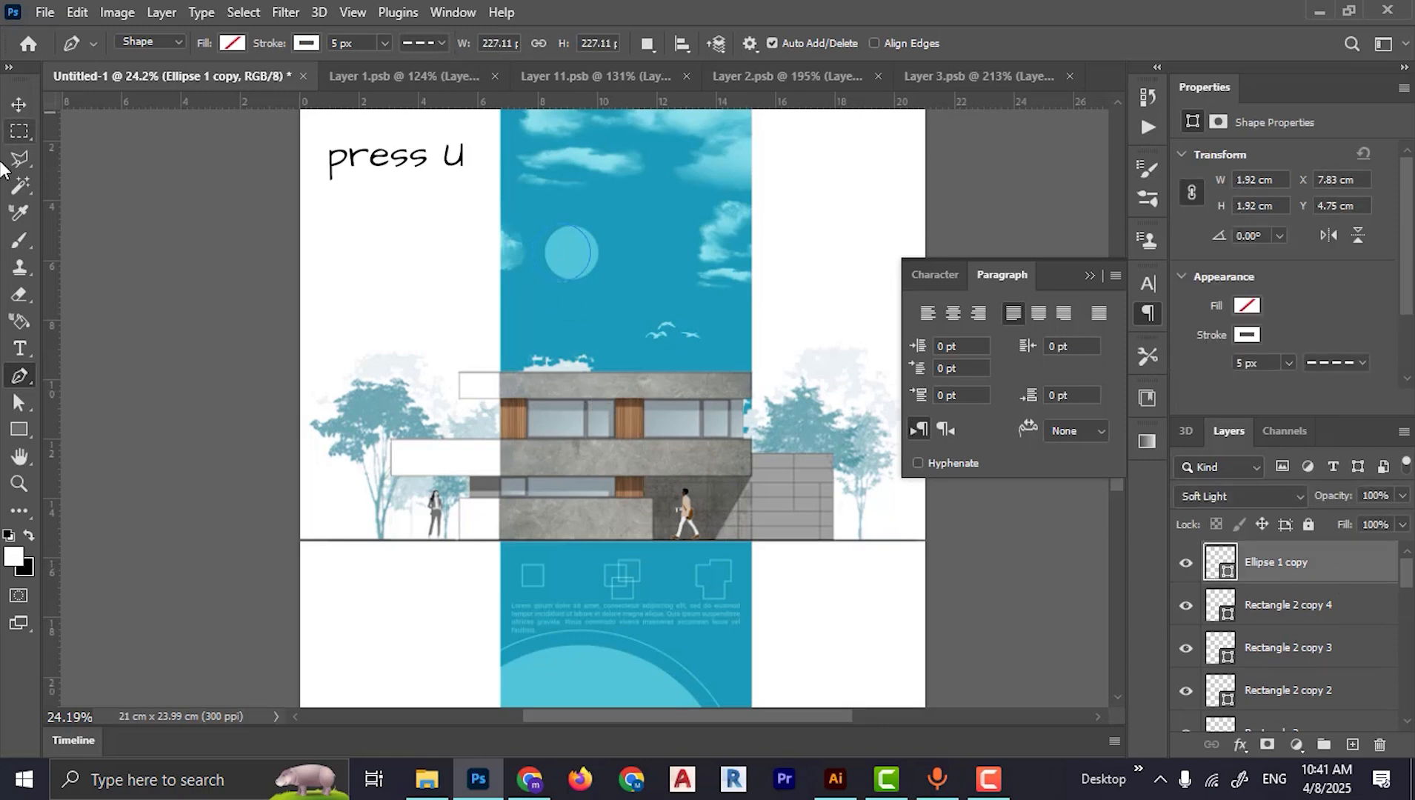
key(u)
click(306, 43)
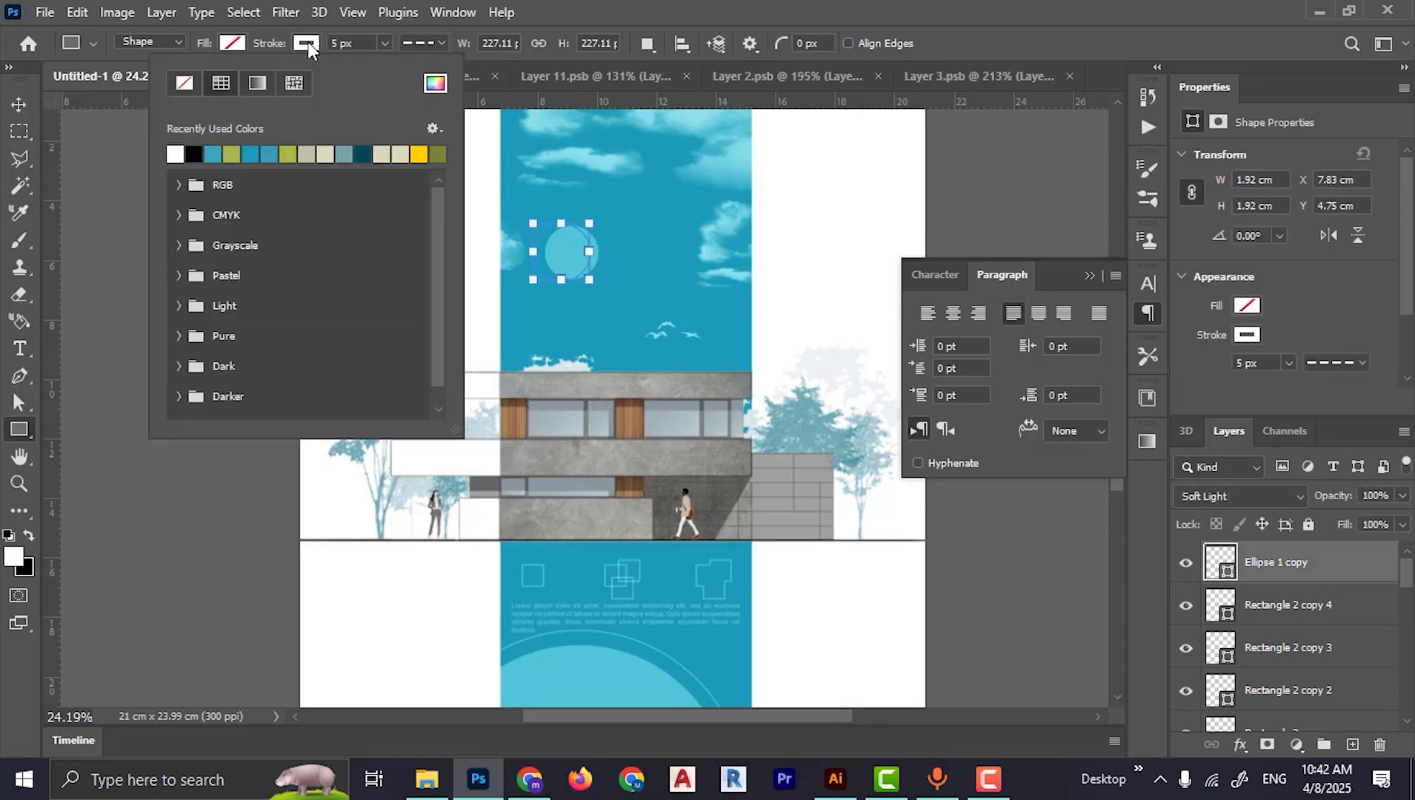
key(Escape)
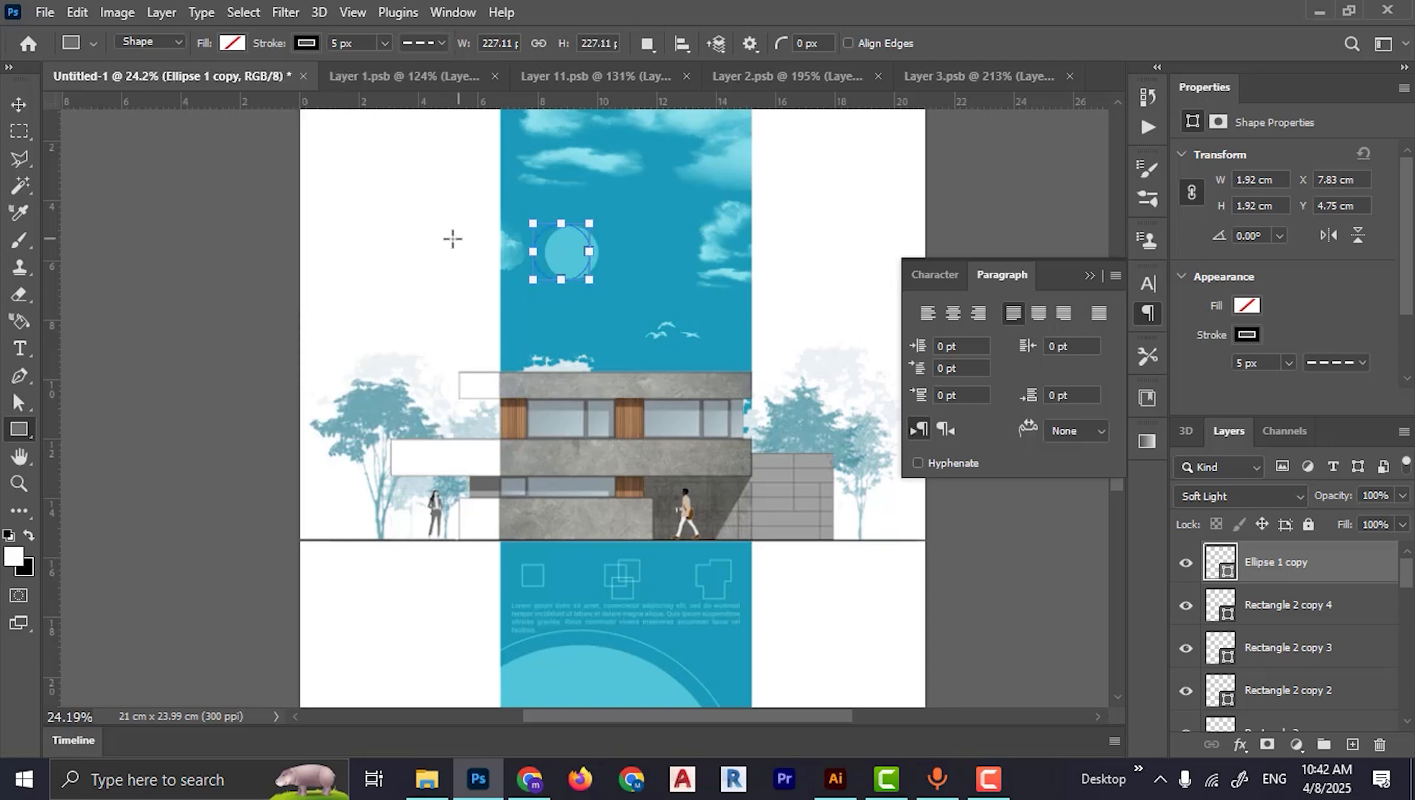
Draw an unfilled rectangle with a dashed black outline, about 11.92 × 17.48 cm, around the building and blue strip
scroll(452, 237, down, 2)
mouse_move(415, 194)
mouse_down()
mouse_move(717, 505)
mouse_move(701, 568)
mouse_move(680, 584)
mouse_up()
key(v)
scroll(641, 348, up, 2)
drag(691, 329, 719, 314)
scroll(754, 400, down, 1)
key(a)
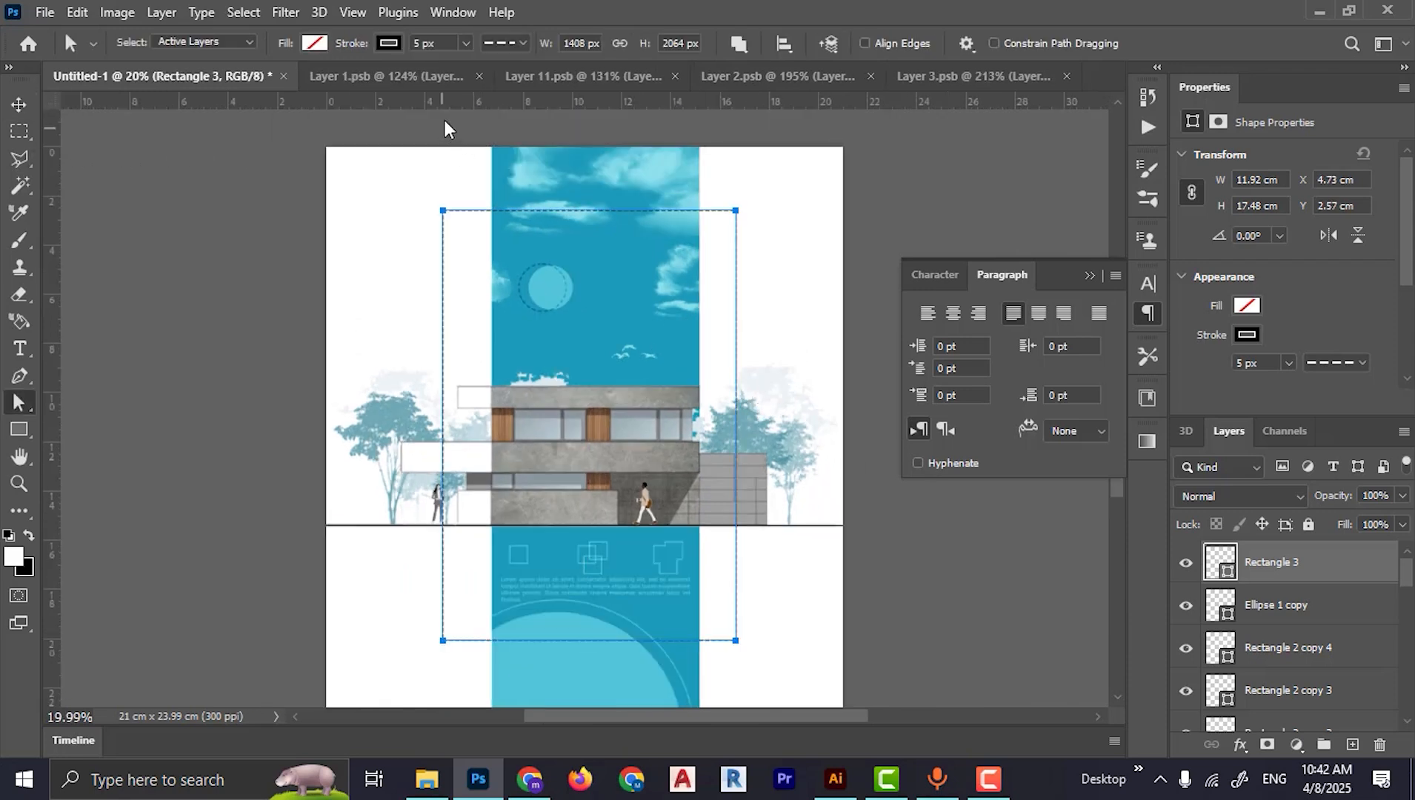
Give the new rectangle's dashed stroke round caps and round corners
click(498, 46)
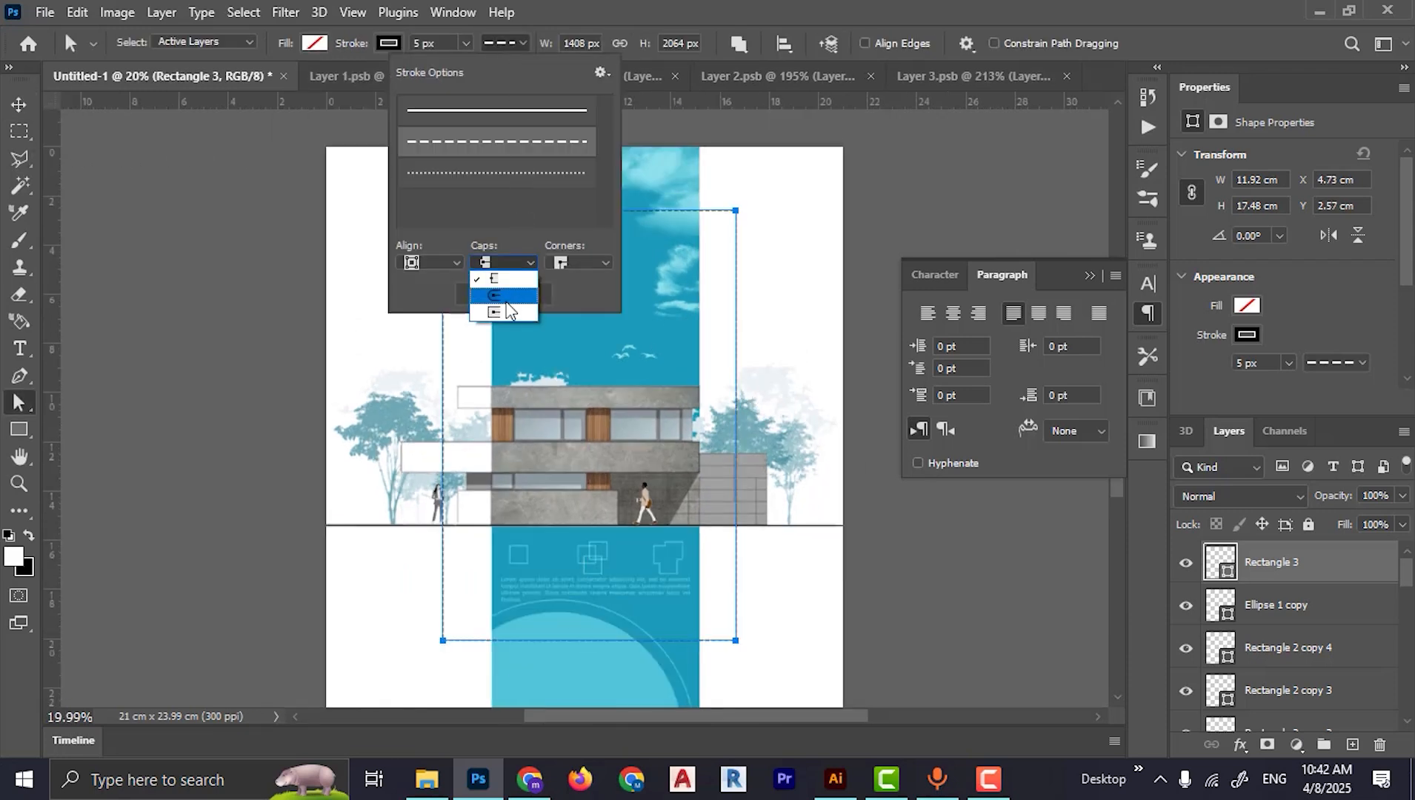
click(498, 297)
click(581, 263)
click(578, 297)
click(19, 105)
Set the dashed rectangle's stroke width to 8 px
scroll(704, 407, up, 4)
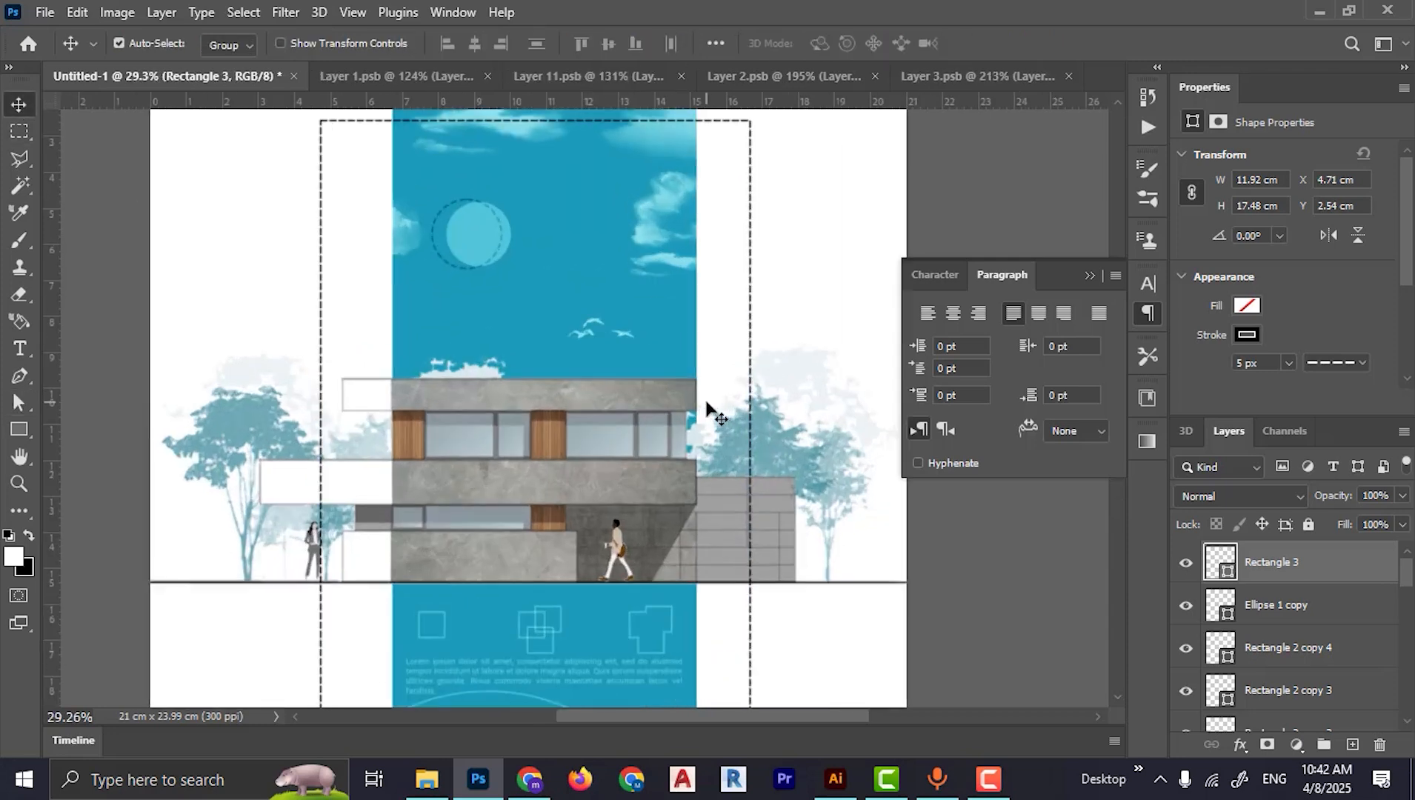
scroll(711, 414, down, 3)
key(a)
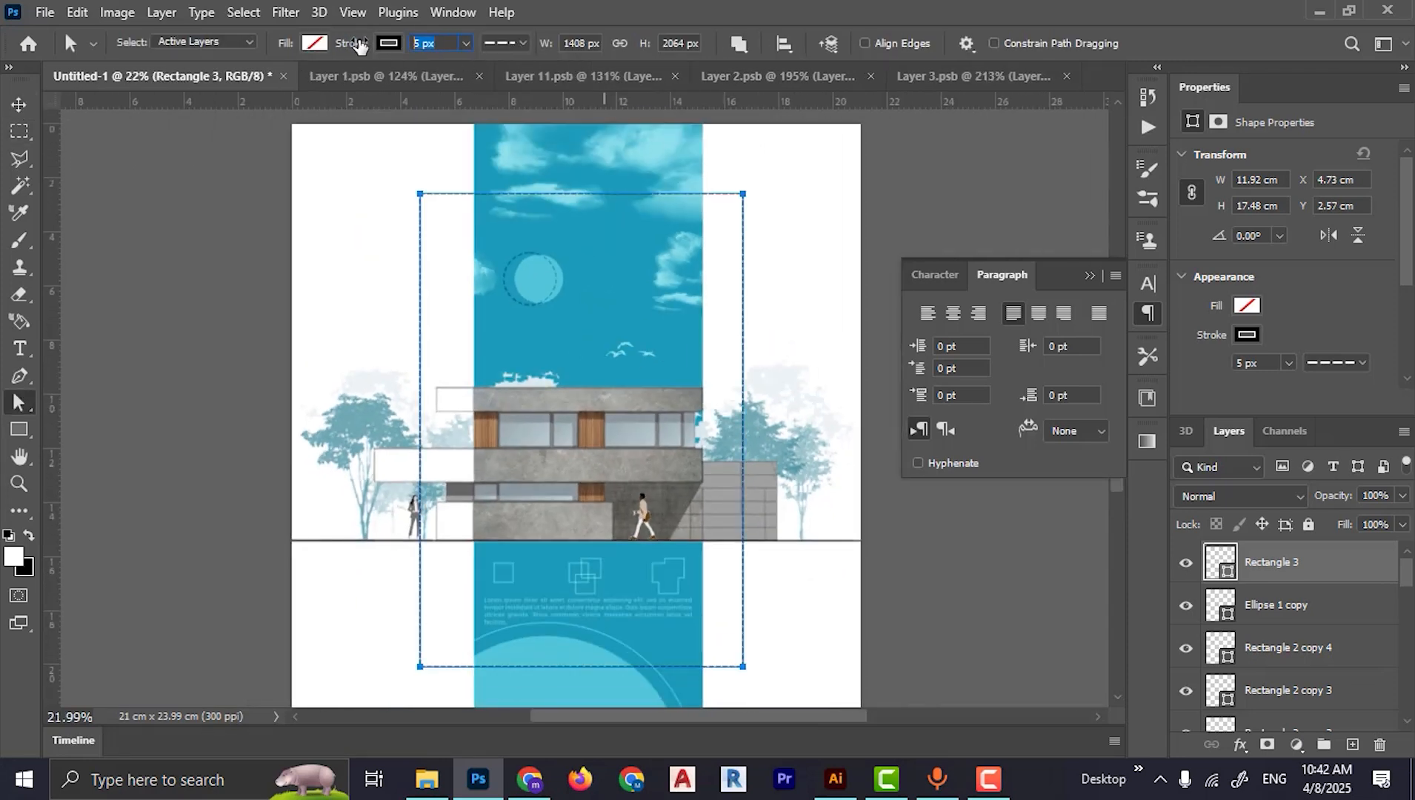
key(Return)
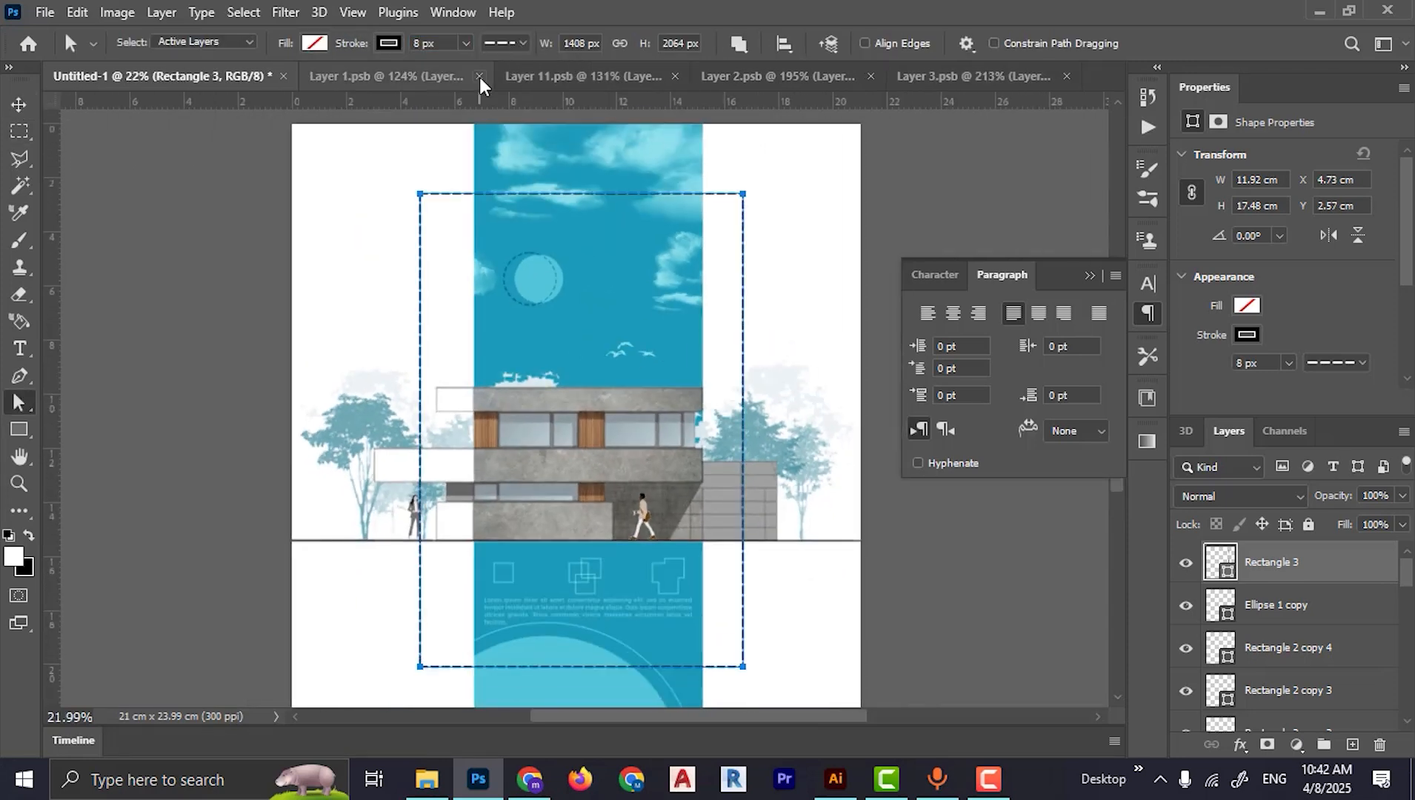
Stretch the dashed rectangle vertically to a height of about 18.39 cm
click(19, 106)
mouse_move(809, 327)
mouse_down()
mouse_move(786, 355)
mouse_move(805, 389)
mouse_up()
key(ctrl+t)
drag(577, 254, 573, 240)
key(Return)
drag(519, 371, 534, 335)
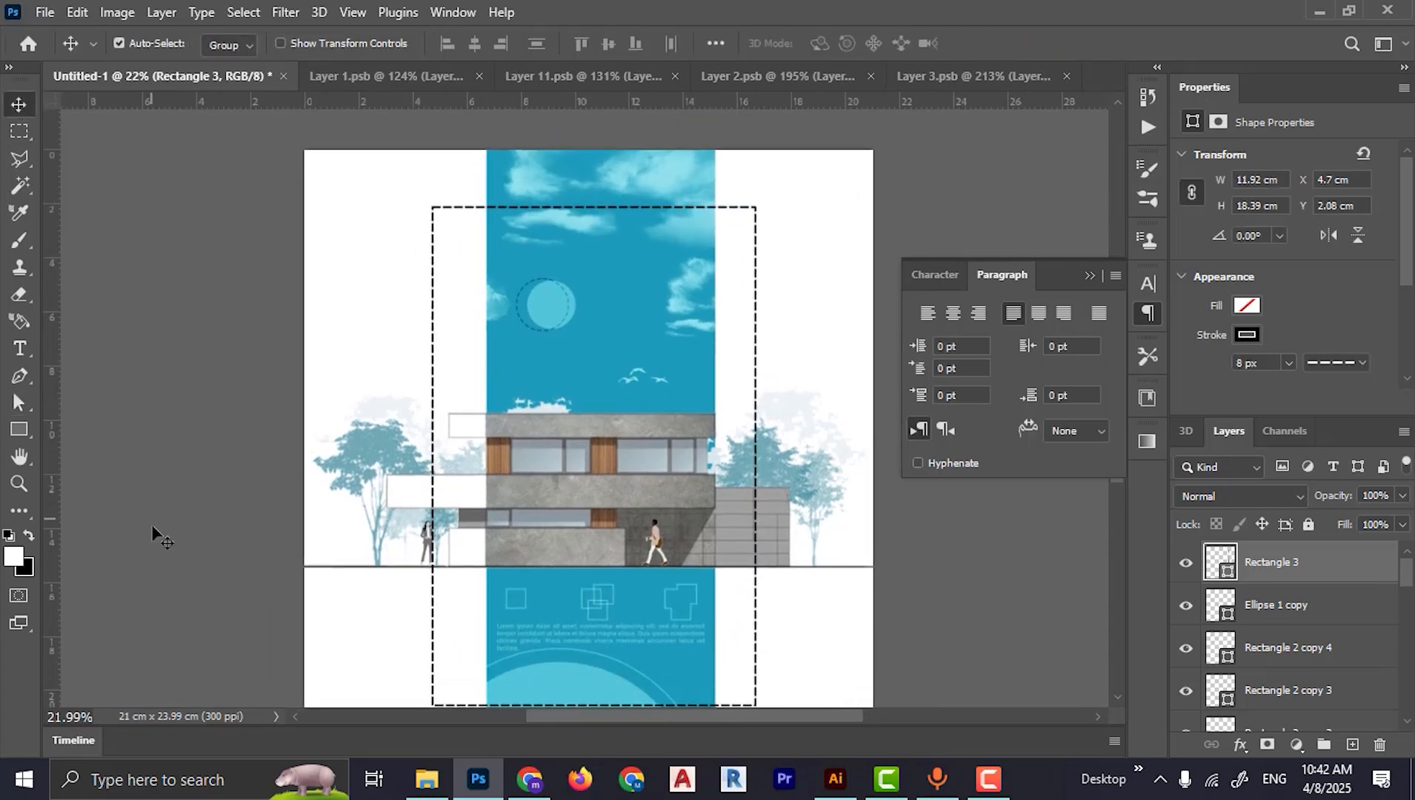
Change the dashed rectangle's stroke colour to grey
key(a)
click(392, 43)
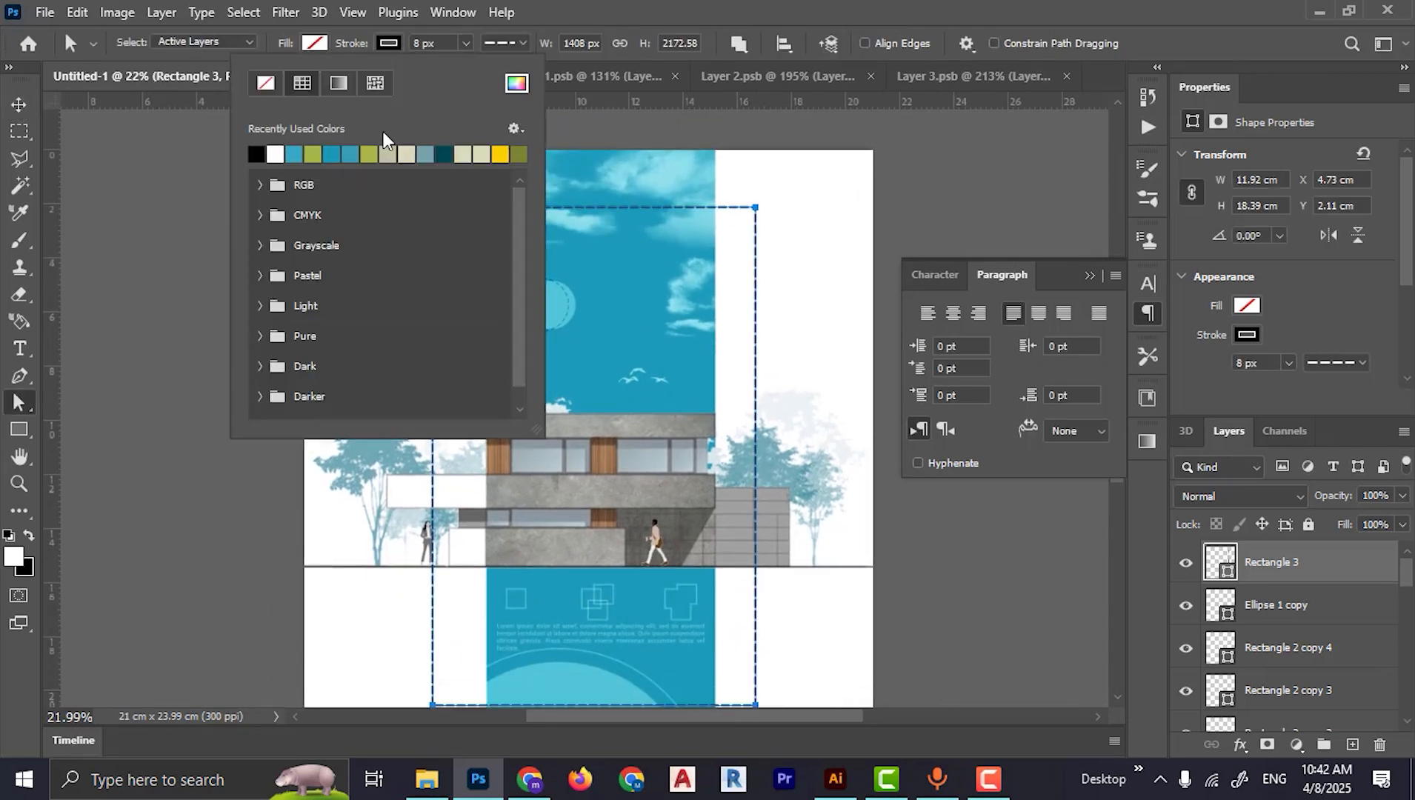
click(516, 84)
drag(216, 450, 34, 486)
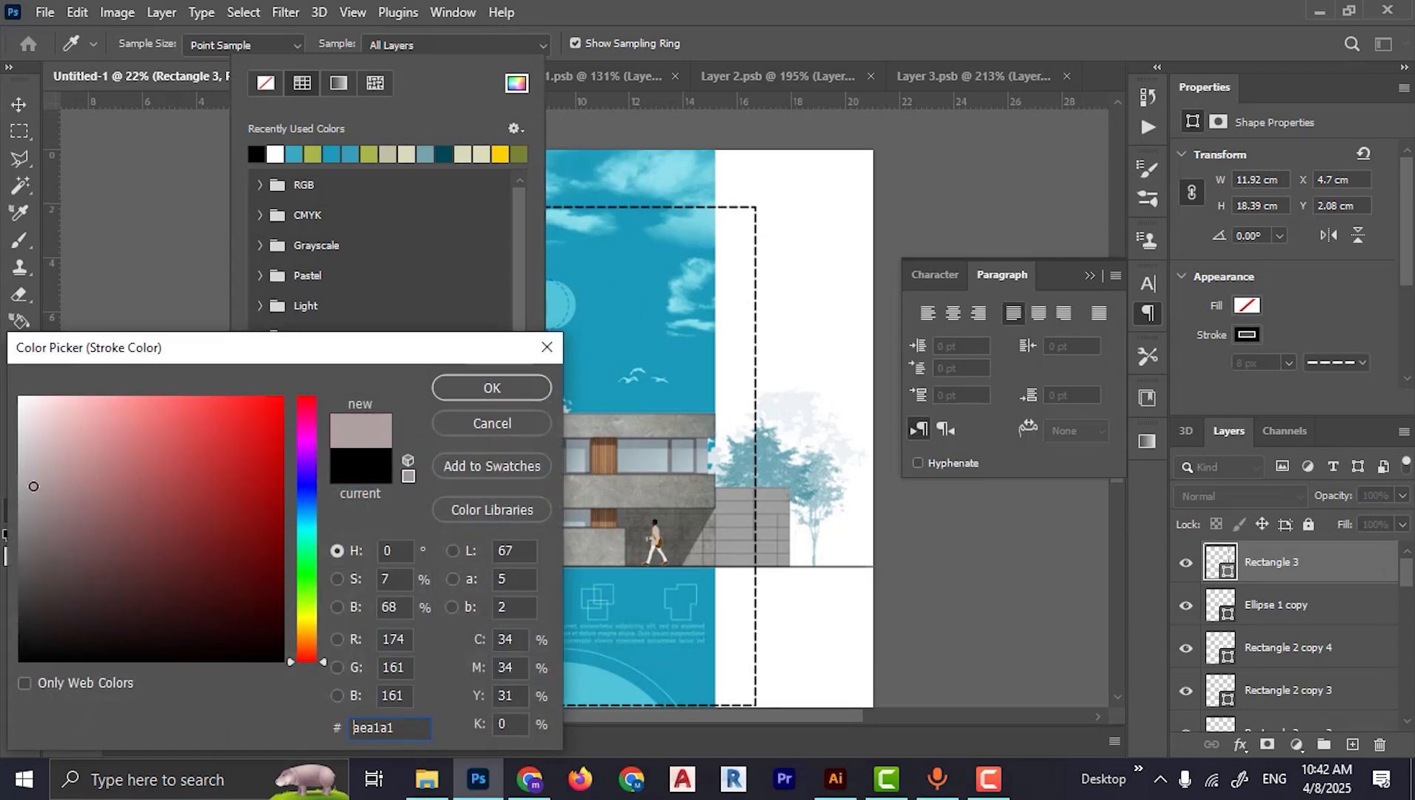
click(461, 378)
key(v)
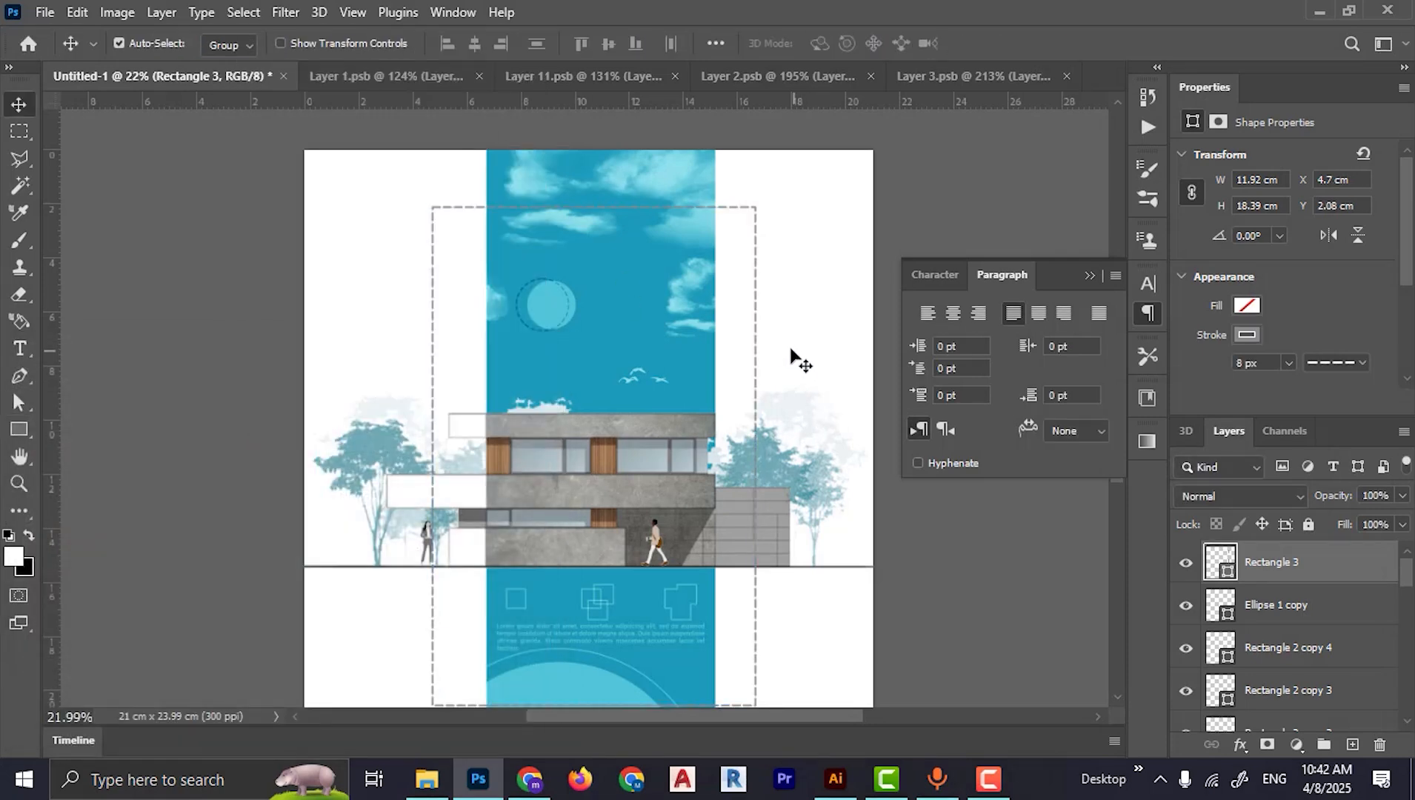
Examine the grey dashed frame against the building, trees and sky, up close and across the whole sheet
scroll(790, 349, up, 3)
scroll(788, 383, down, 3)
drag(789, 379, 790, 326)
scroll(480, 438, up, 5)
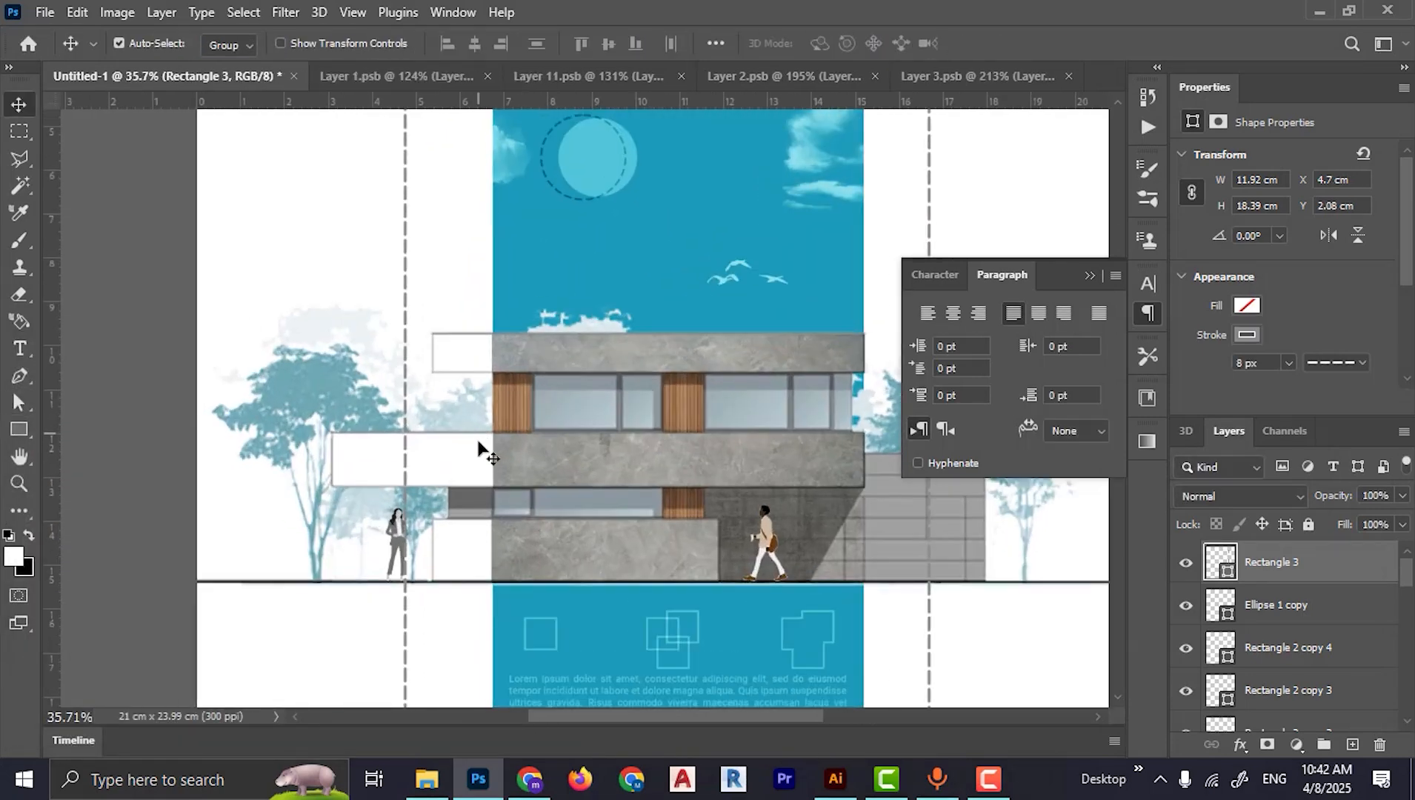
scroll(478, 446, down, 4)
drag(423, 366, 410, 437)
scroll(363, 392, up, 6)
drag(263, 256, 221, 341)
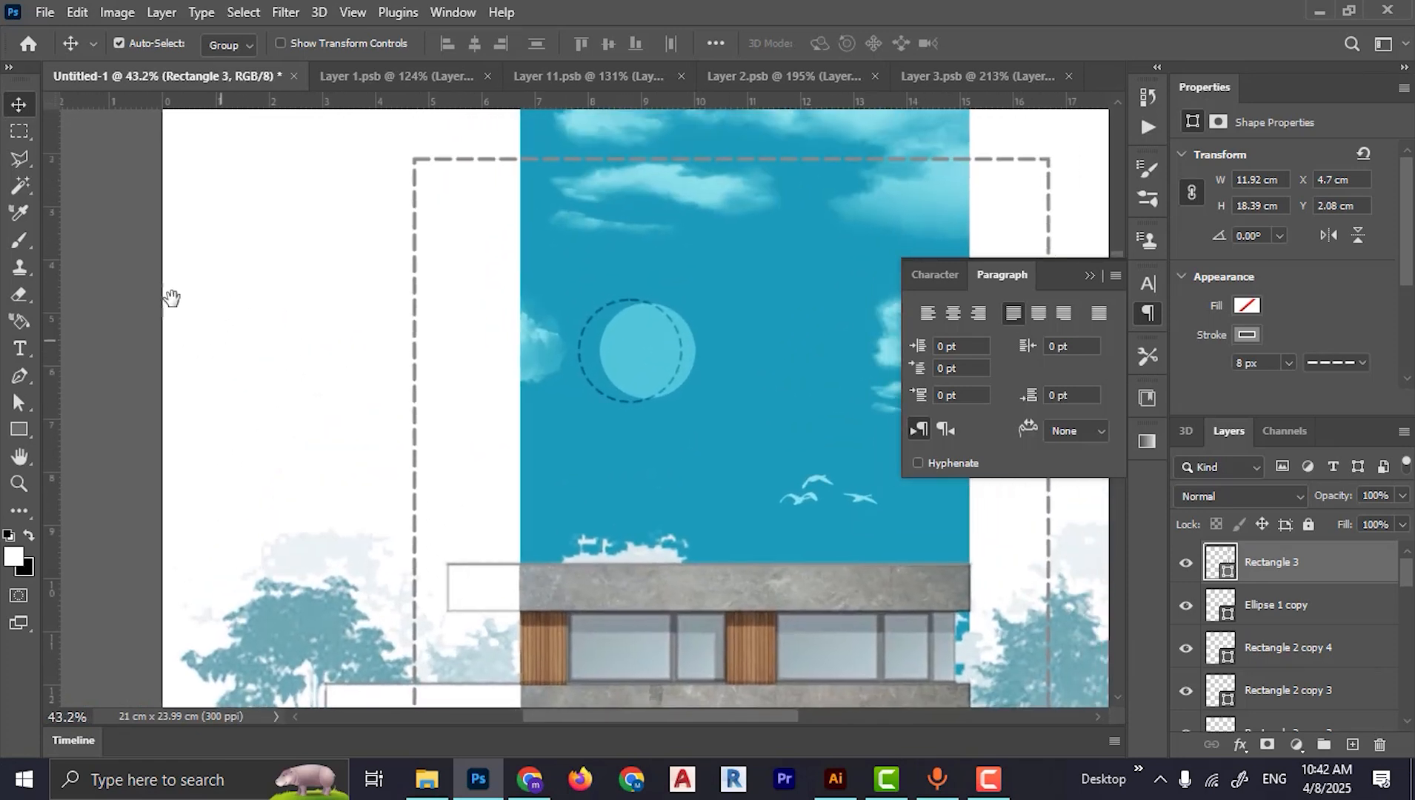
Select an area about 1.7 × 5.7 cm over the upper part of the dashed frame's left side and try to delete its contents
click(16, 134)
scroll(349, 252, up, 2)
drag(414, 256, 529, 597)
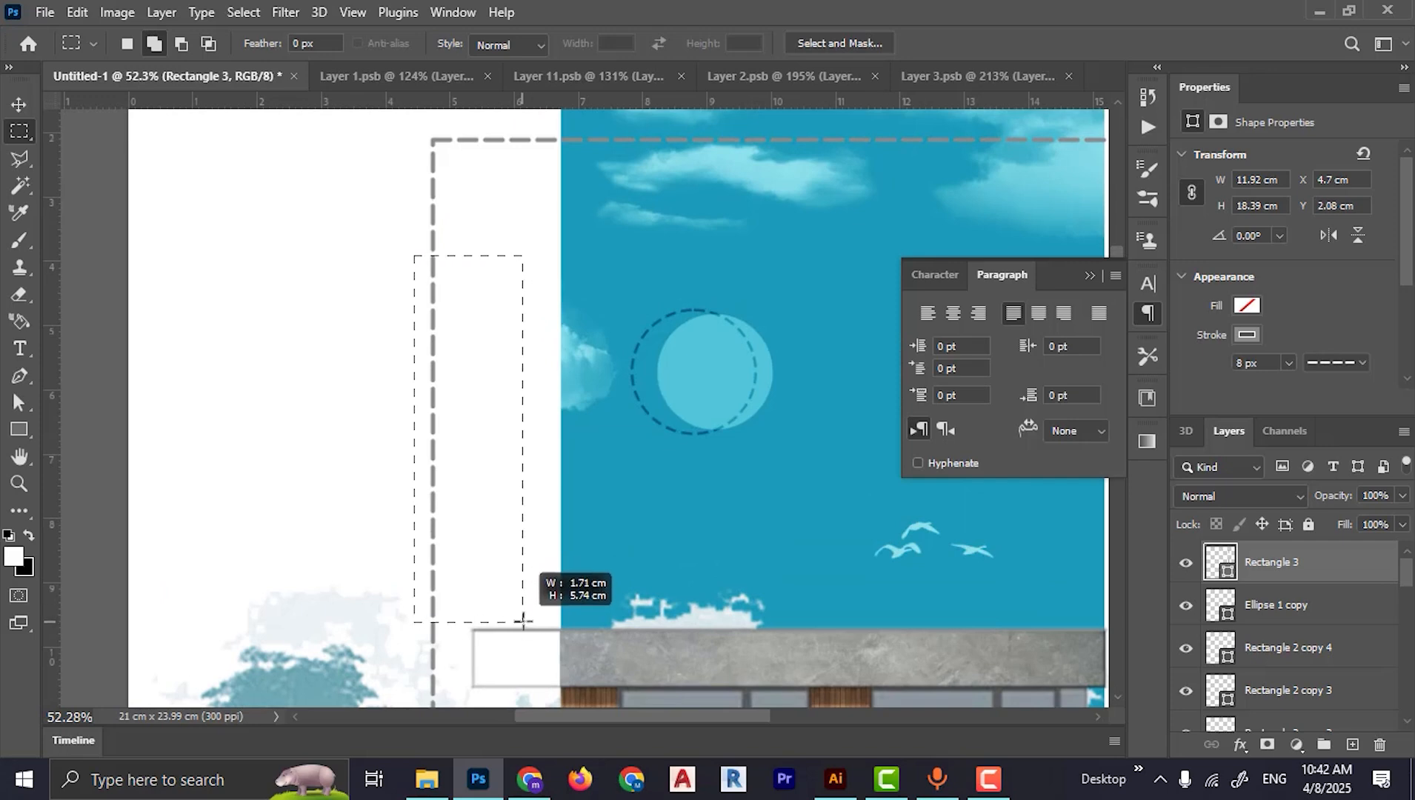
scroll(521, 617, down, 3)
key(Delete)
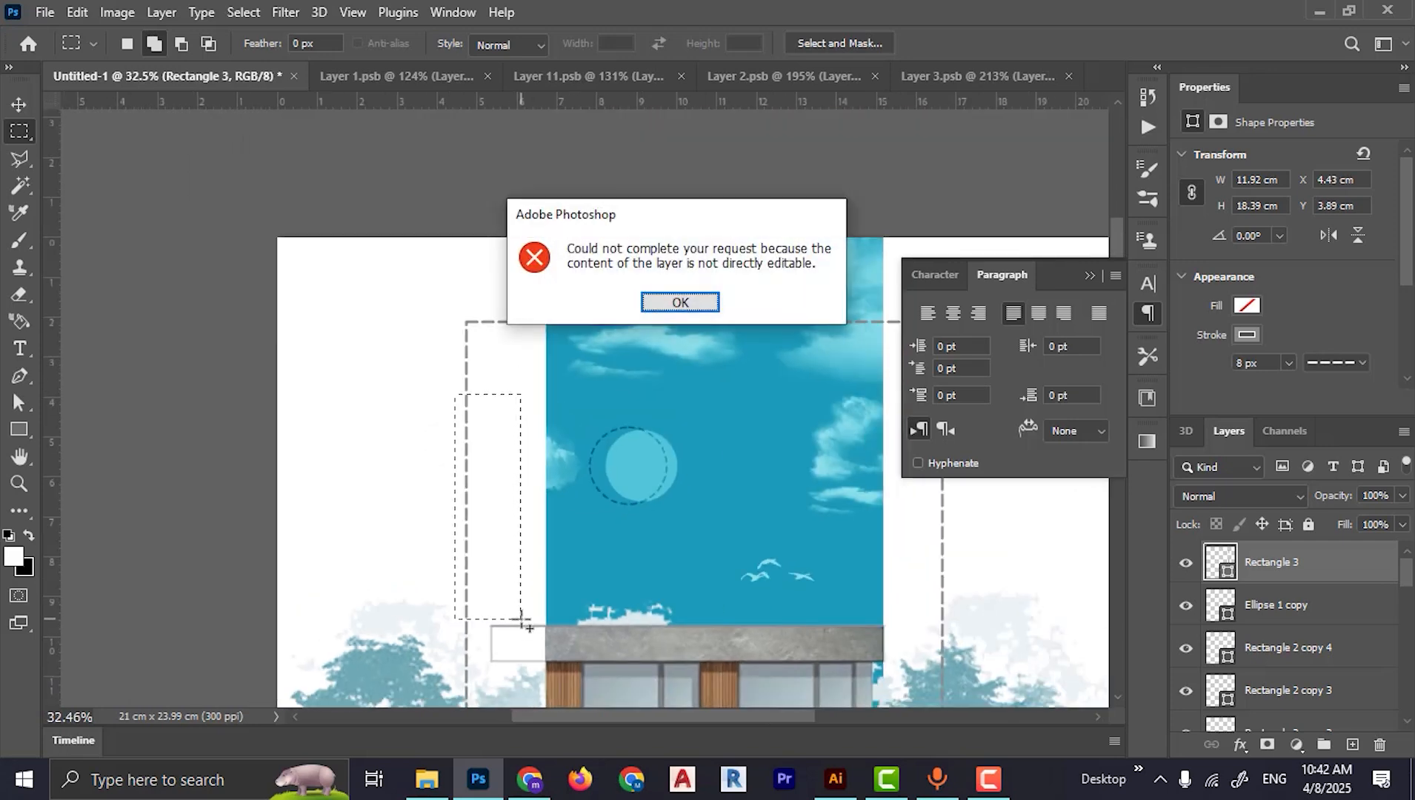
click(681, 302)
Rasterize the dashed rectangle layer, erase the selected part of its left side and deselect
right_click(1346, 575)
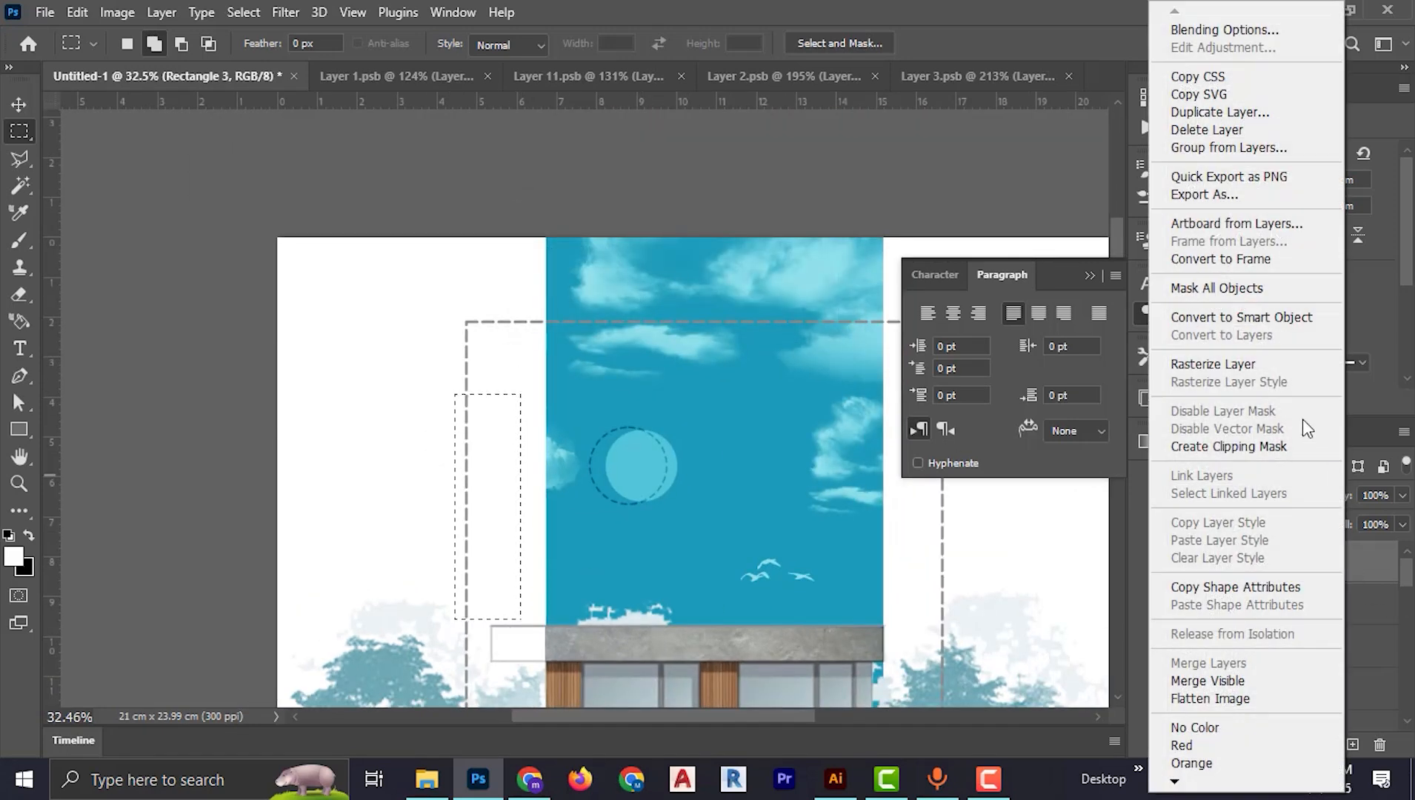
click(1240, 369)
key(Delete)
key(ctrl+d)
Erase a rectangular section of the dashed frame's outline on another side and deselect
scroll(774, 408, up, 5)
scroll(774, 415, down, 2)
mouse_move(483, 349)
mouse_down()
mouse_move(658, 441)
mouse_move(696, 437)
mouse_up()
key(Delete)
key(ctrl+d)
Erase a section about 2.46 cm long from the dashed frame's lower edge and deselect
scroll(733, 382, up, 4)
scroll(733, 382, down, 6)
scroll(600, 499, up, 5)
drag(606, 540, 777, 600)
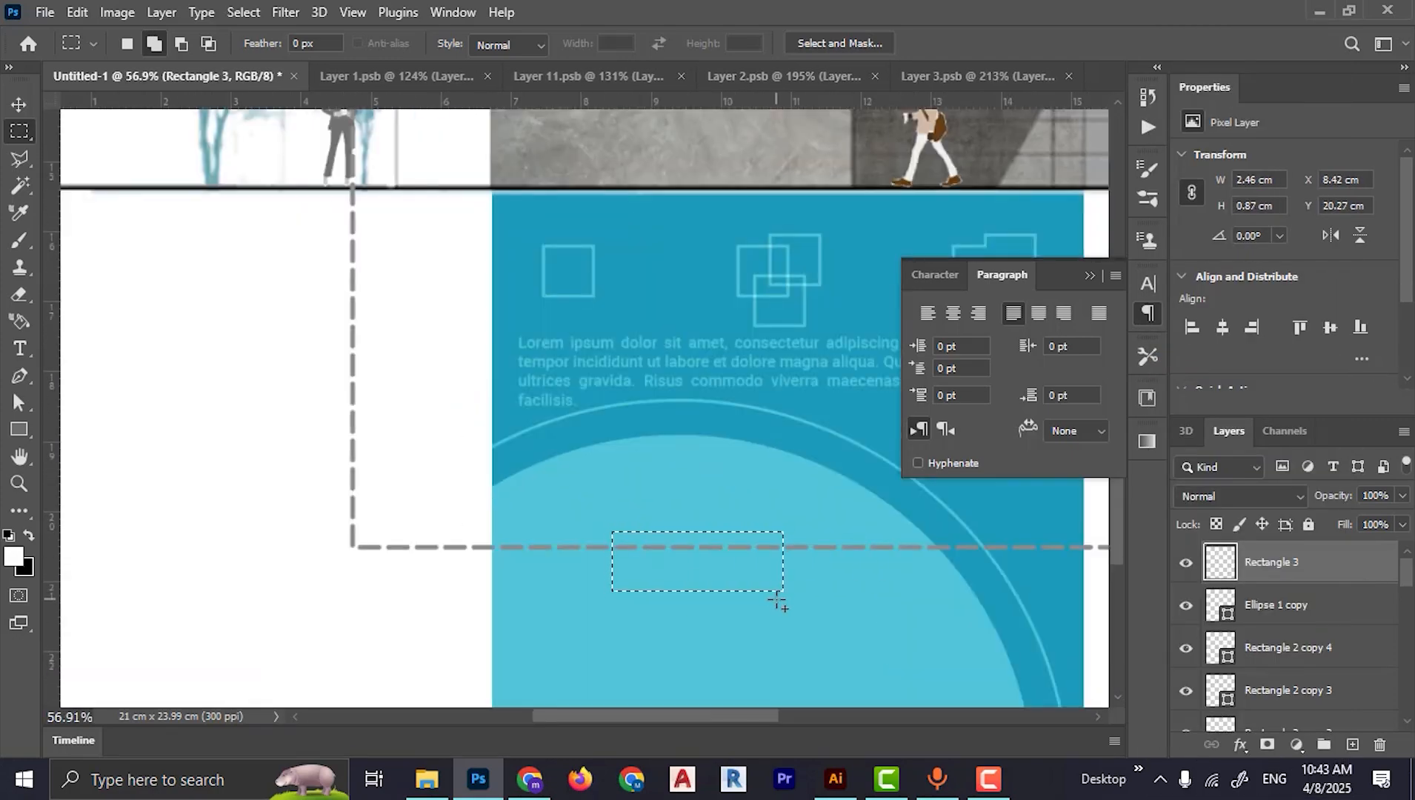
key(Delete)
scroll(777, 600, down, 5)
key(ctrl+d)
Crop the canvas slightly at its upper and lower edges, to 21 × 23.32 cm
scroll(748, 565, down, 5)
scroll(737, 365, up, 4)
key(v)
scroll(748, 399, down, 5)
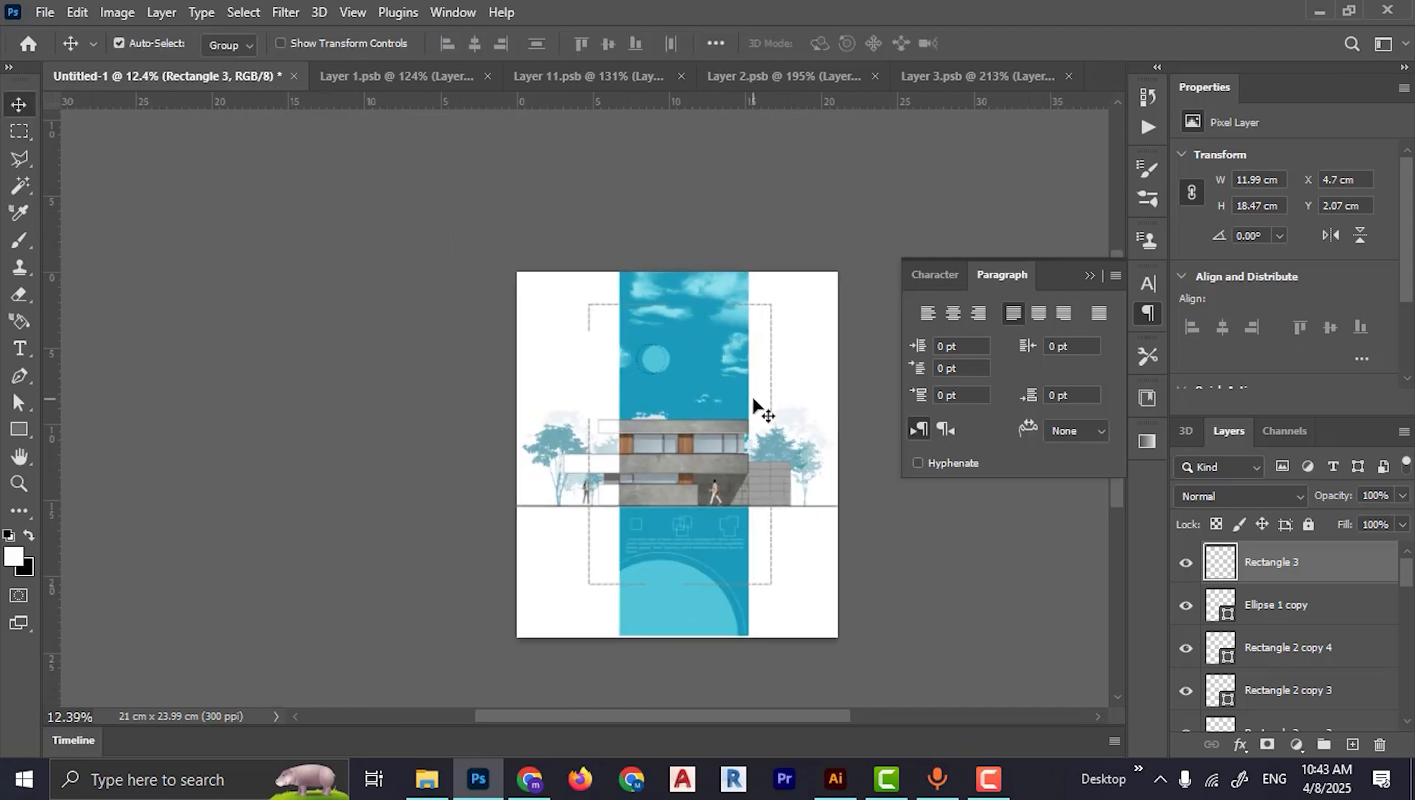
drag(764, 393, 764, 377)
scroll(685, 421, up, 2)
drag(873, 648, 867, 594)
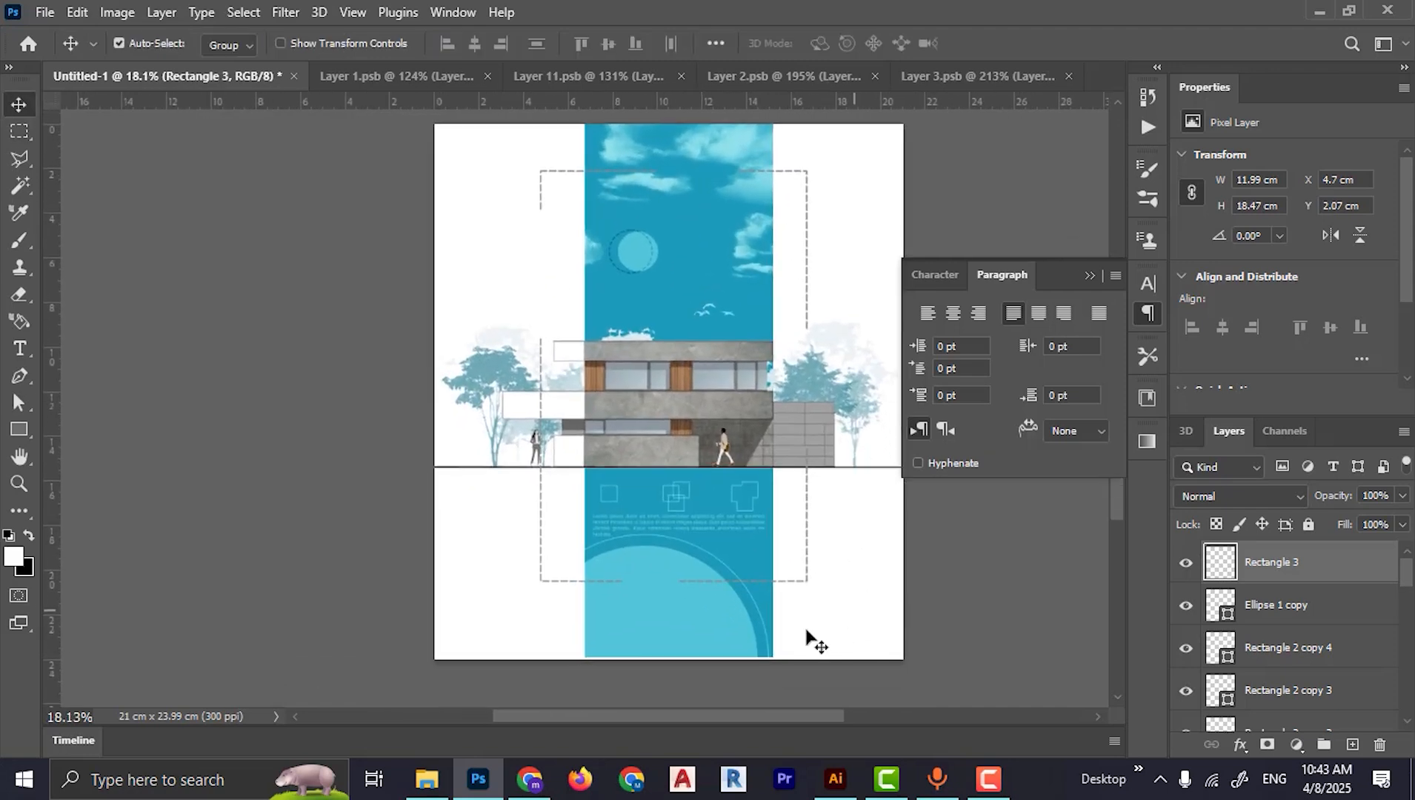
key(c)
drag(672, 660, 674, 657)
key(Return)
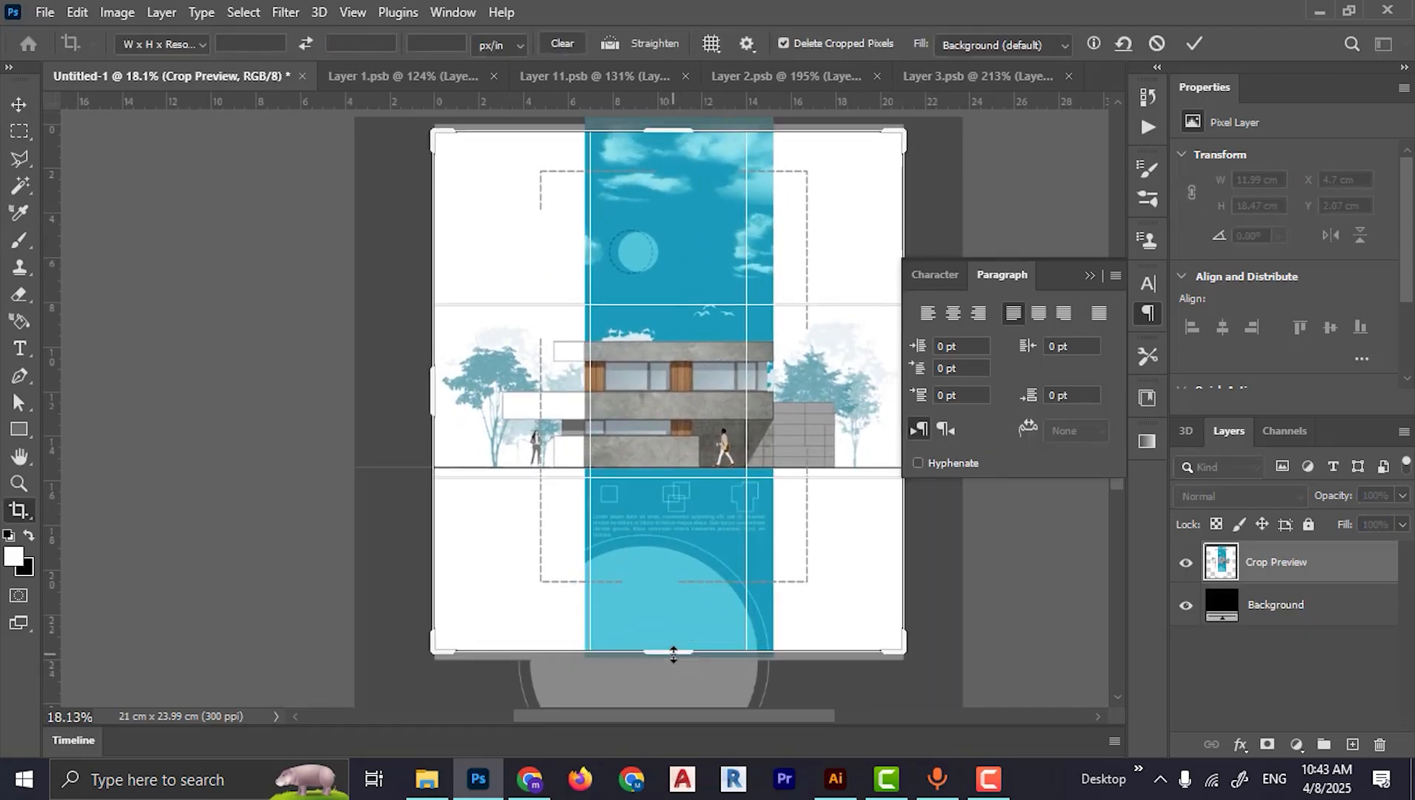
scroll(812, 415, down, 1)
key(v)
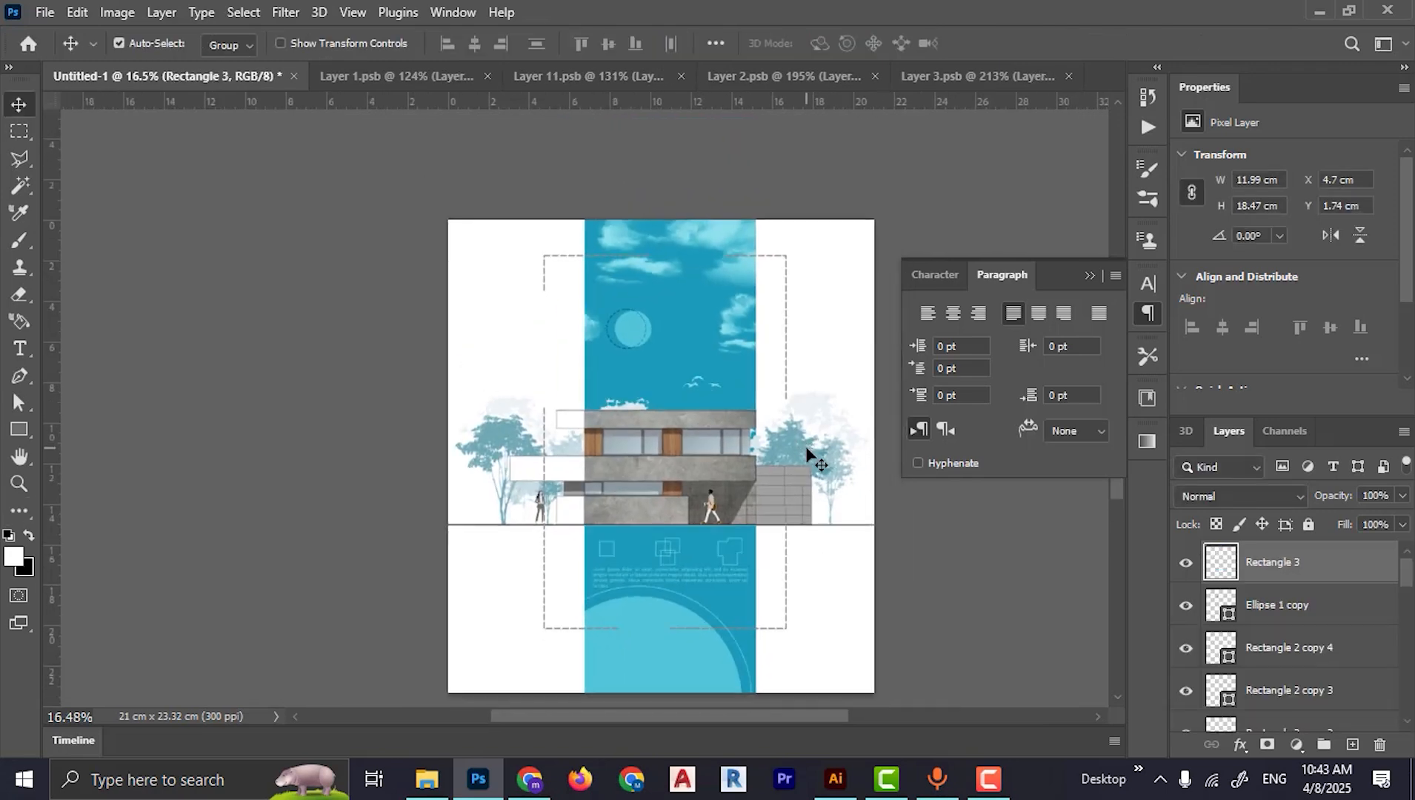
Place the texture image 4.jpg from File Explorer, rotate it 90° and scale it to cover the whole canvas
click(439, 784)
drag(868, 543, 1000, 541)
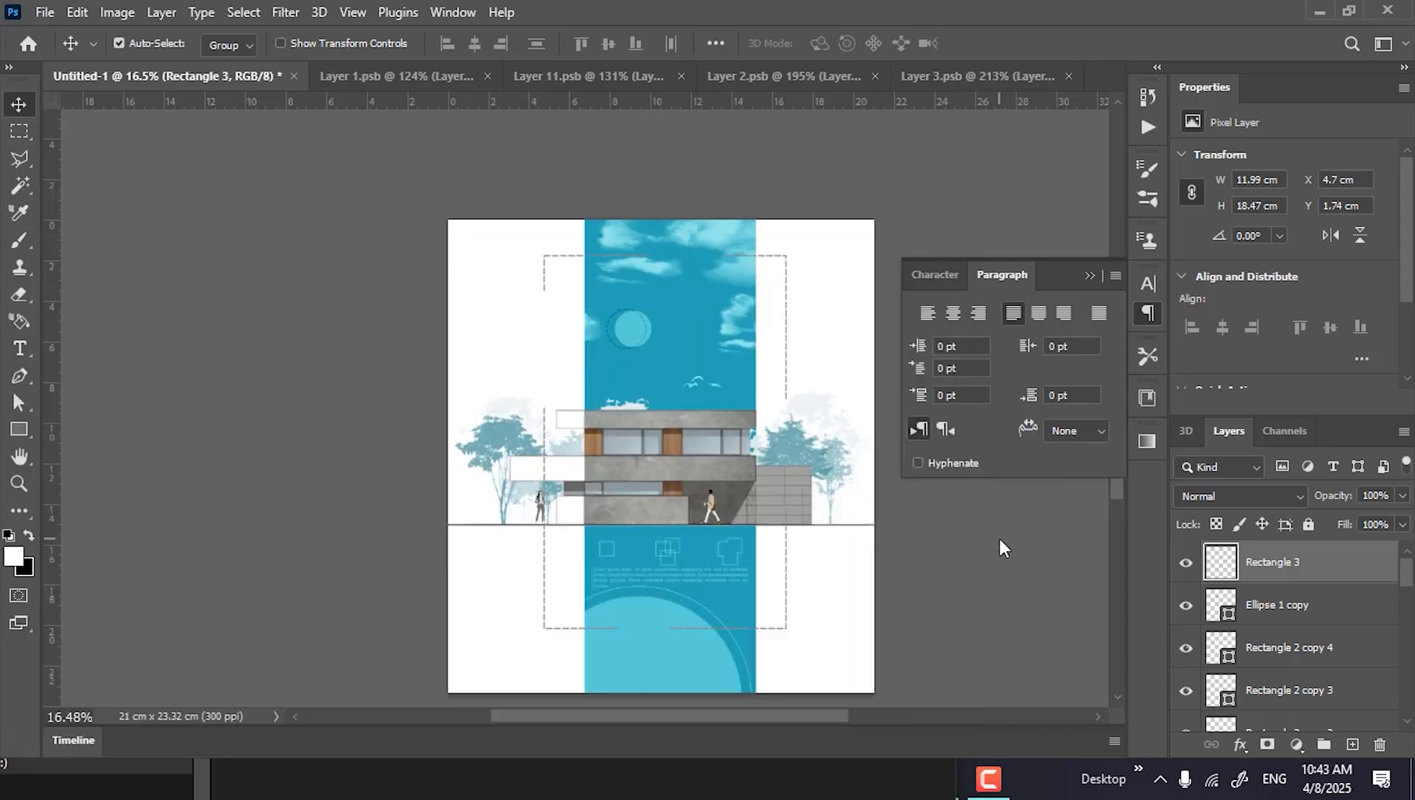
key(Return)
scroll(994, 533, down, 3)
key(ctrl+t)
drag(809, 313, 790, 638)
drag(724, 296, 853, 212)
key(Return)
Try the Soft Light blend mode on the texture layer and inspect the facade up close
click(1243, 496)
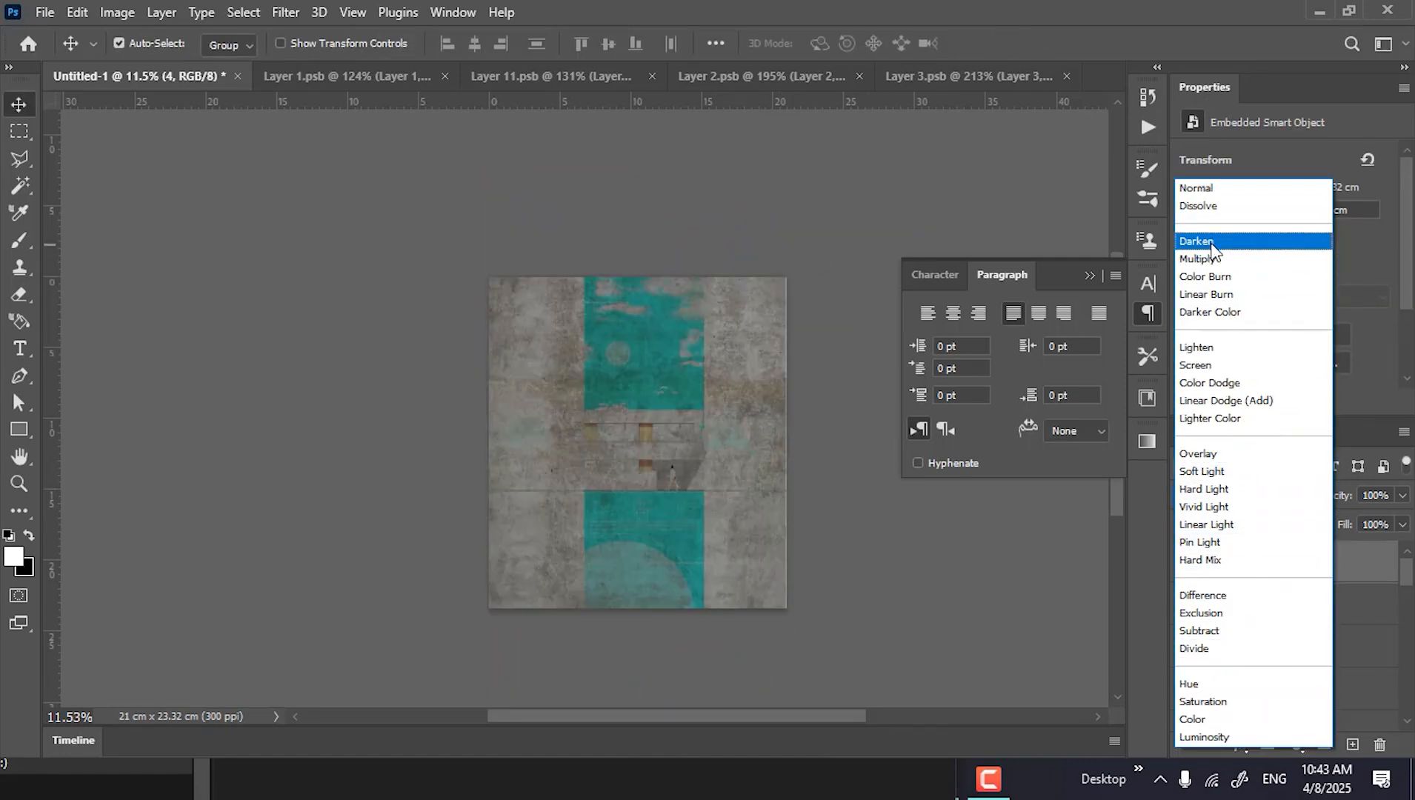
click(1202, 471)
click(837, 533)
scroll(732, 537, up, 15)
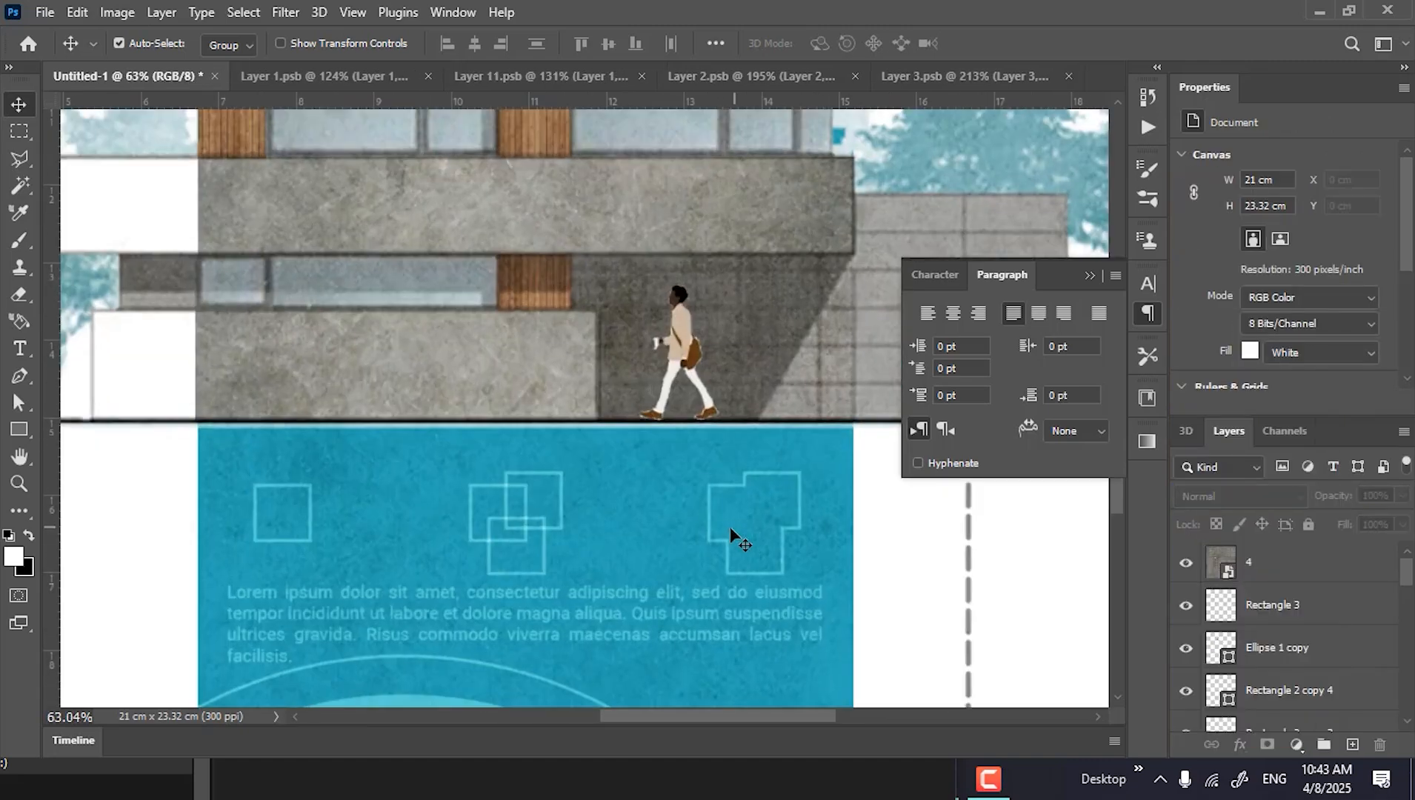
Try the Overlay blend mode on the texture layer and review the whole composition with the Paragraph panel collapsed
click(1289, 562)
click(1242, 496)
click(1215, 698)
scroll(935, 567, down, 10)
click(1090, 275)
drag(999, 302, 926, 334)
scroll(844, 357, down, 4)
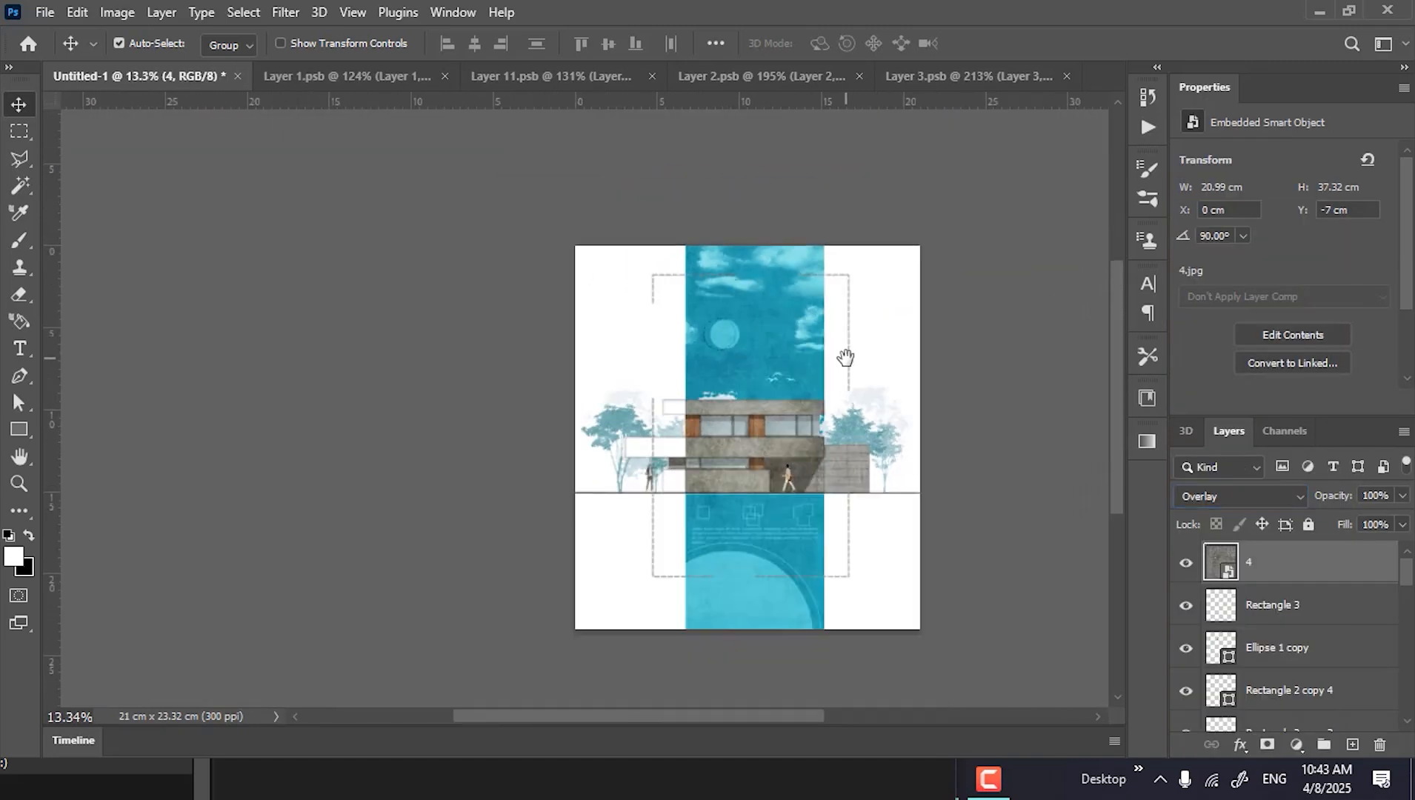
Set texture layer 4's blend mode to Overlay and collapse the Paragraph panel
scroll(818, 393, up, 7)
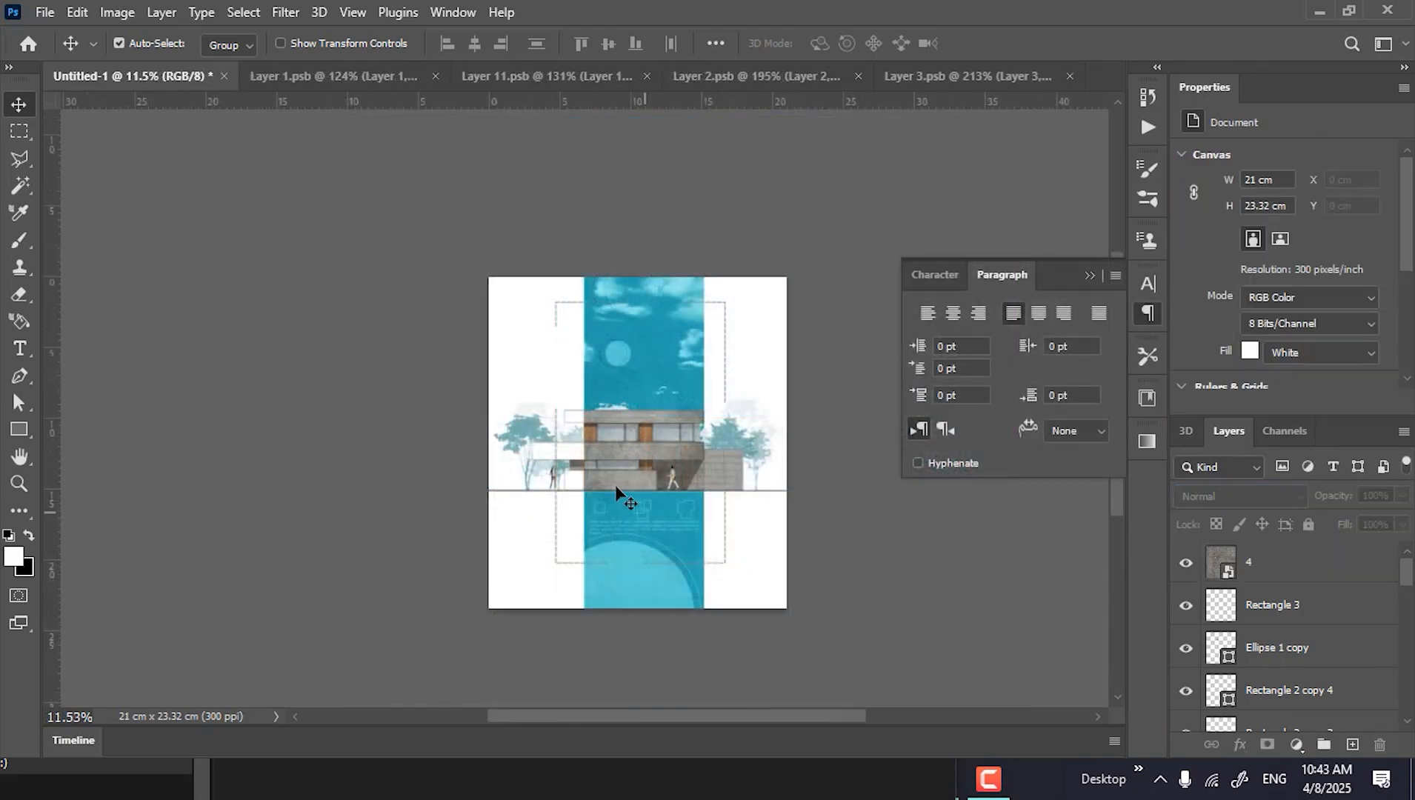
scroll(713, 519, up, 10)
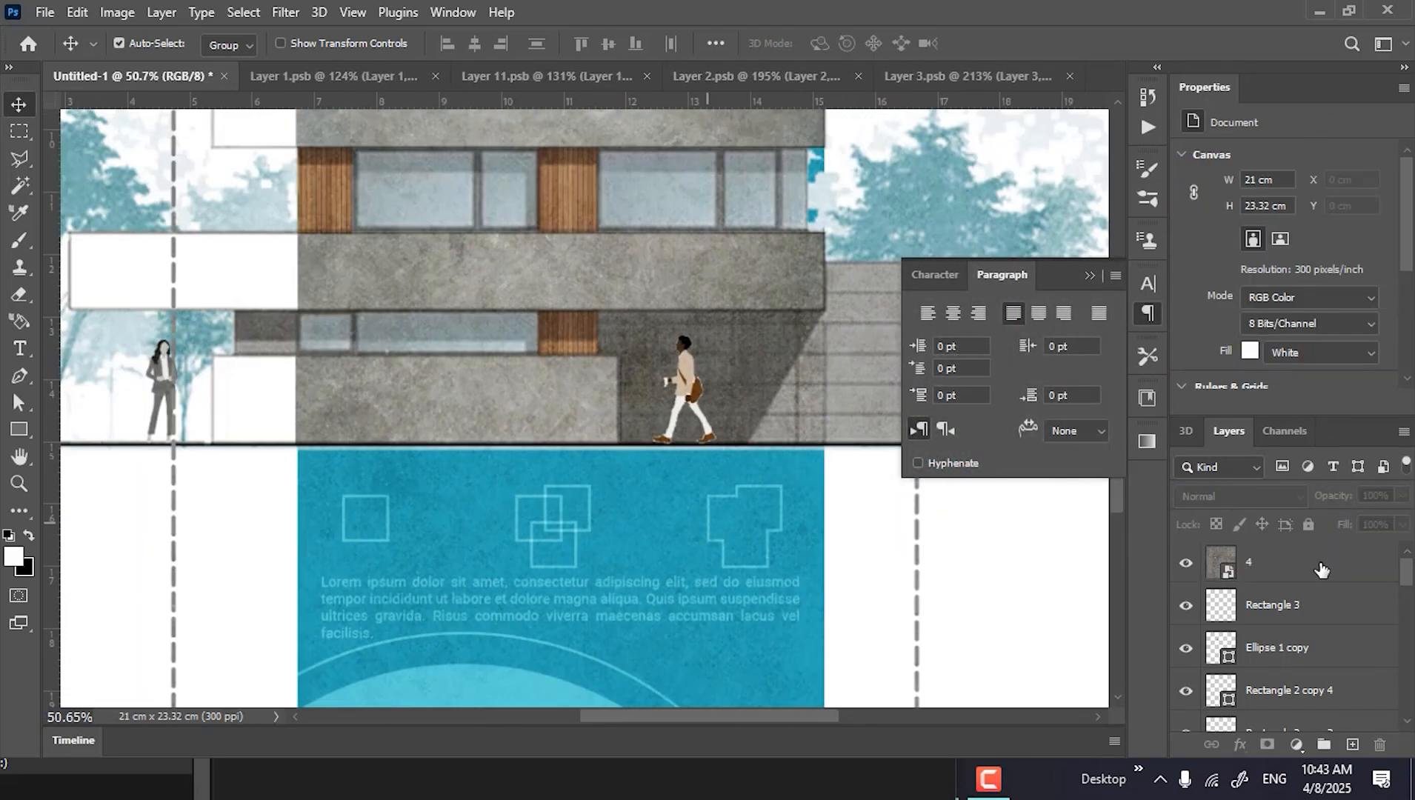
click(1321, 569)
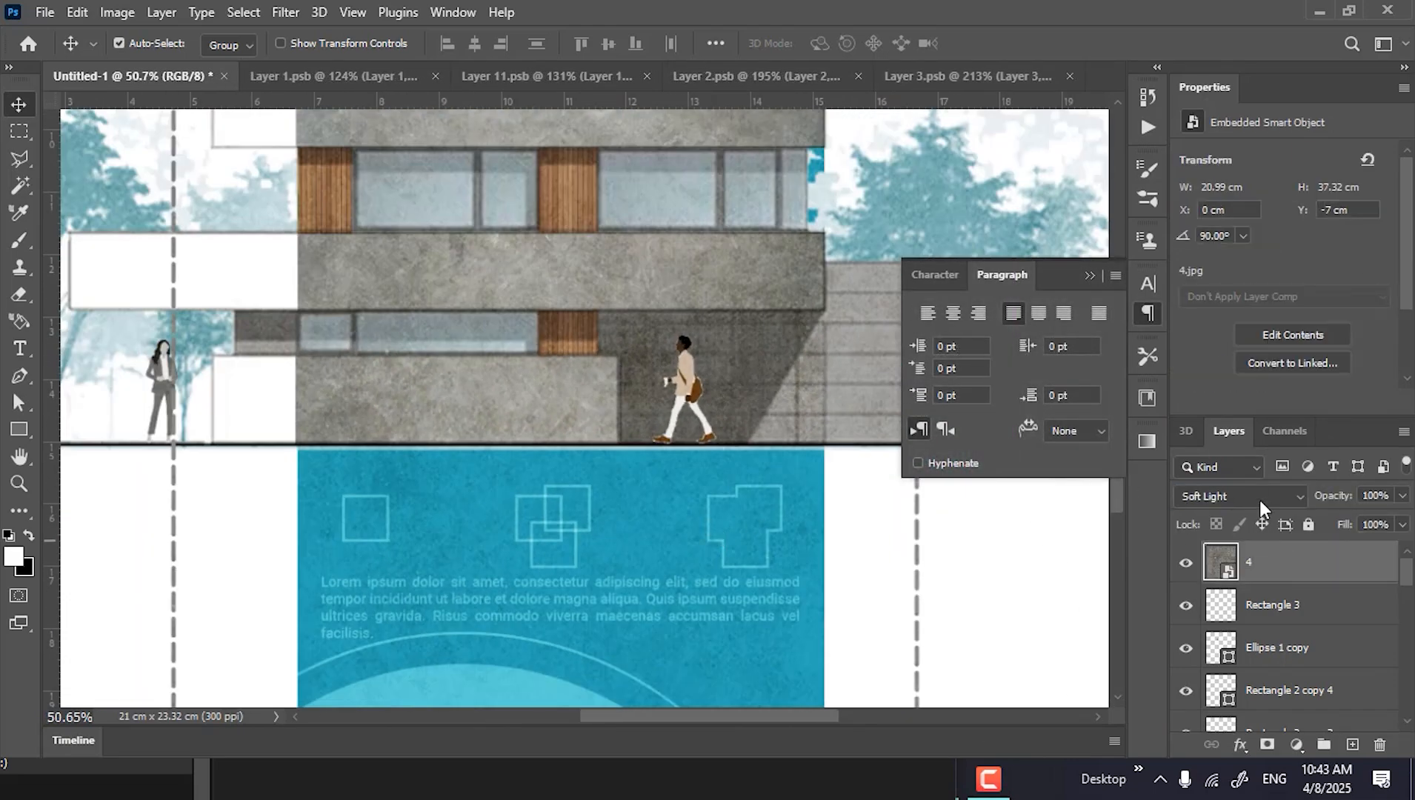
click(1259, 498)
click(1235, 455)
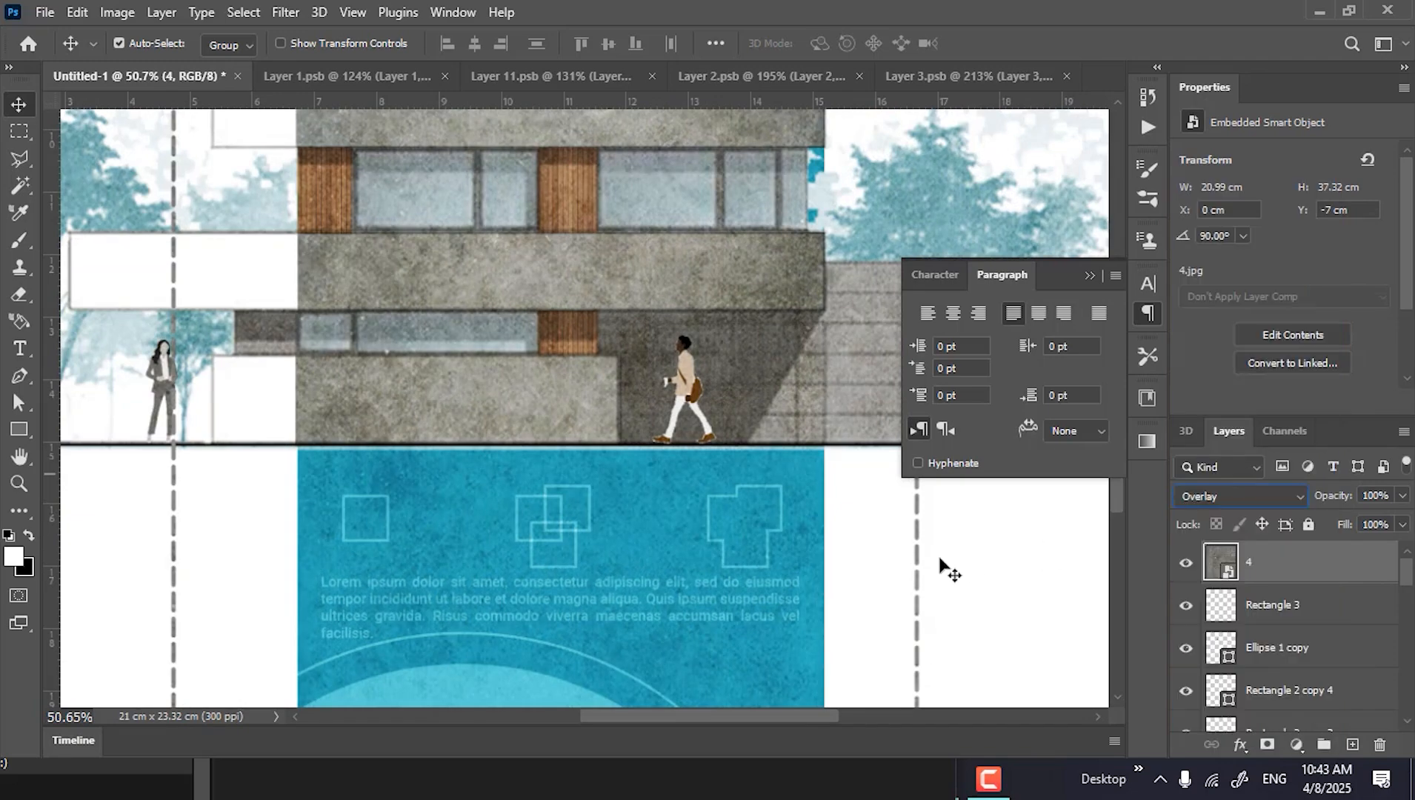
scroll(938, 567, down, 6)
click(1098, 275)
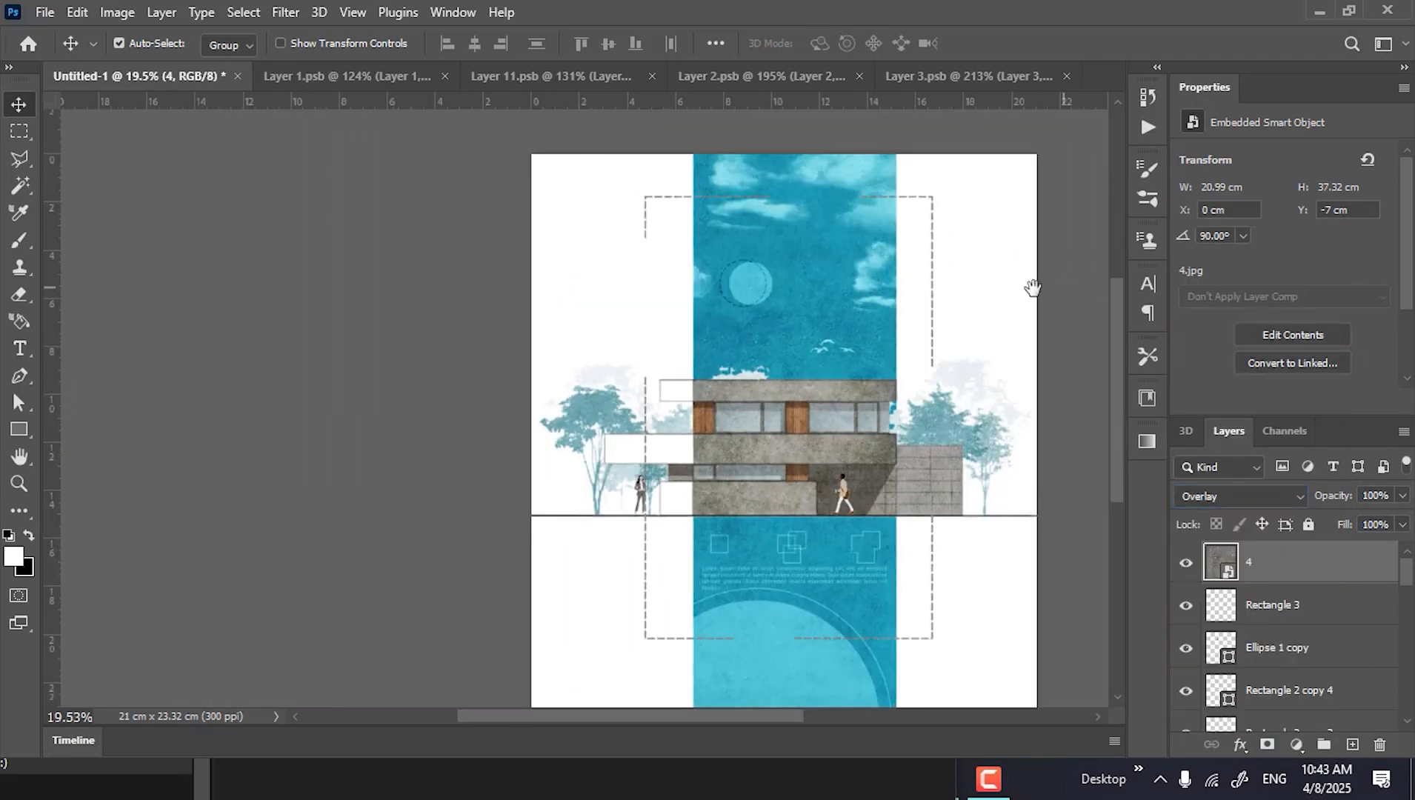
scroll(940, 326, up, 2)
Export the composition at full size as a JPG named Untitled-2 on the Desktop
key(ctrl+alt+shift+w)
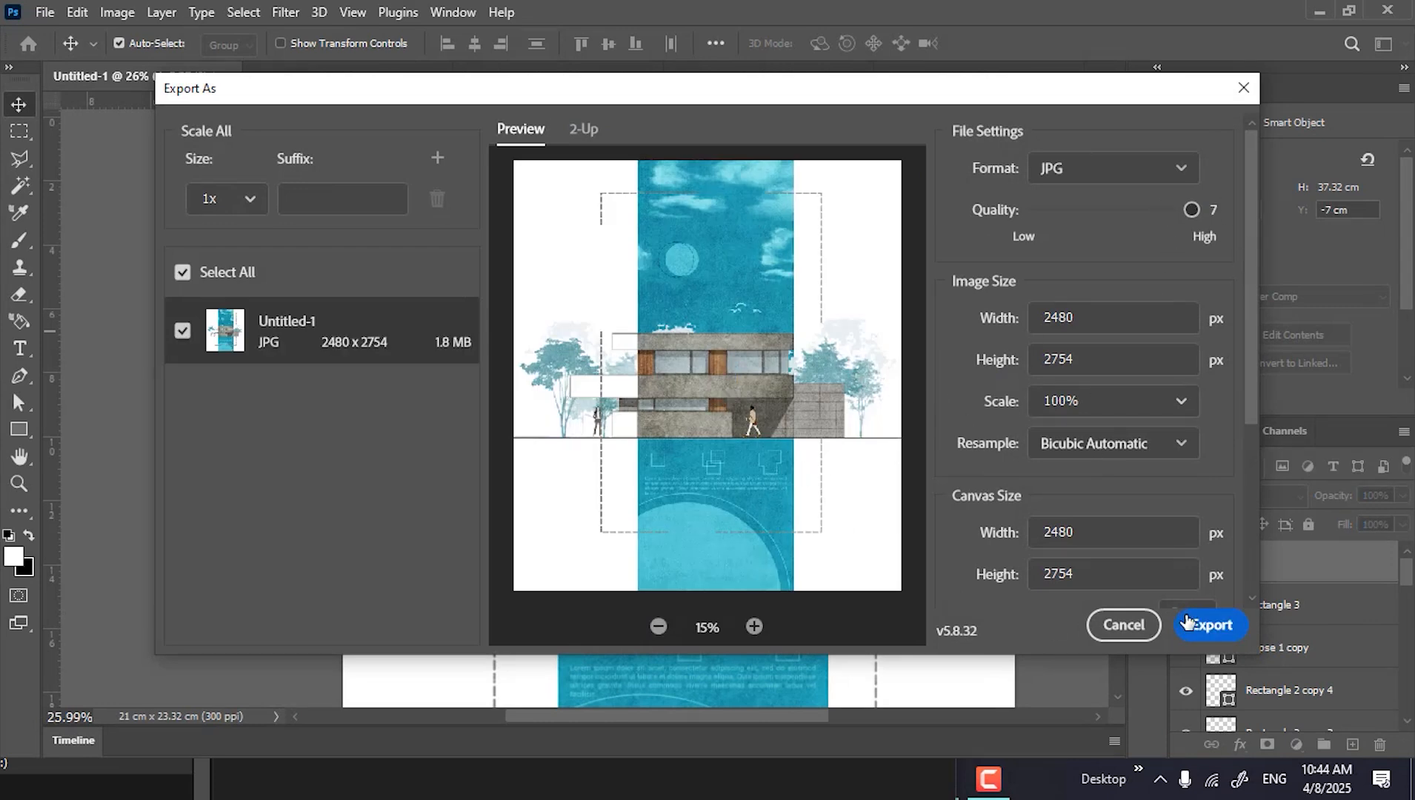
click(1186, 621)
click(443, 611)
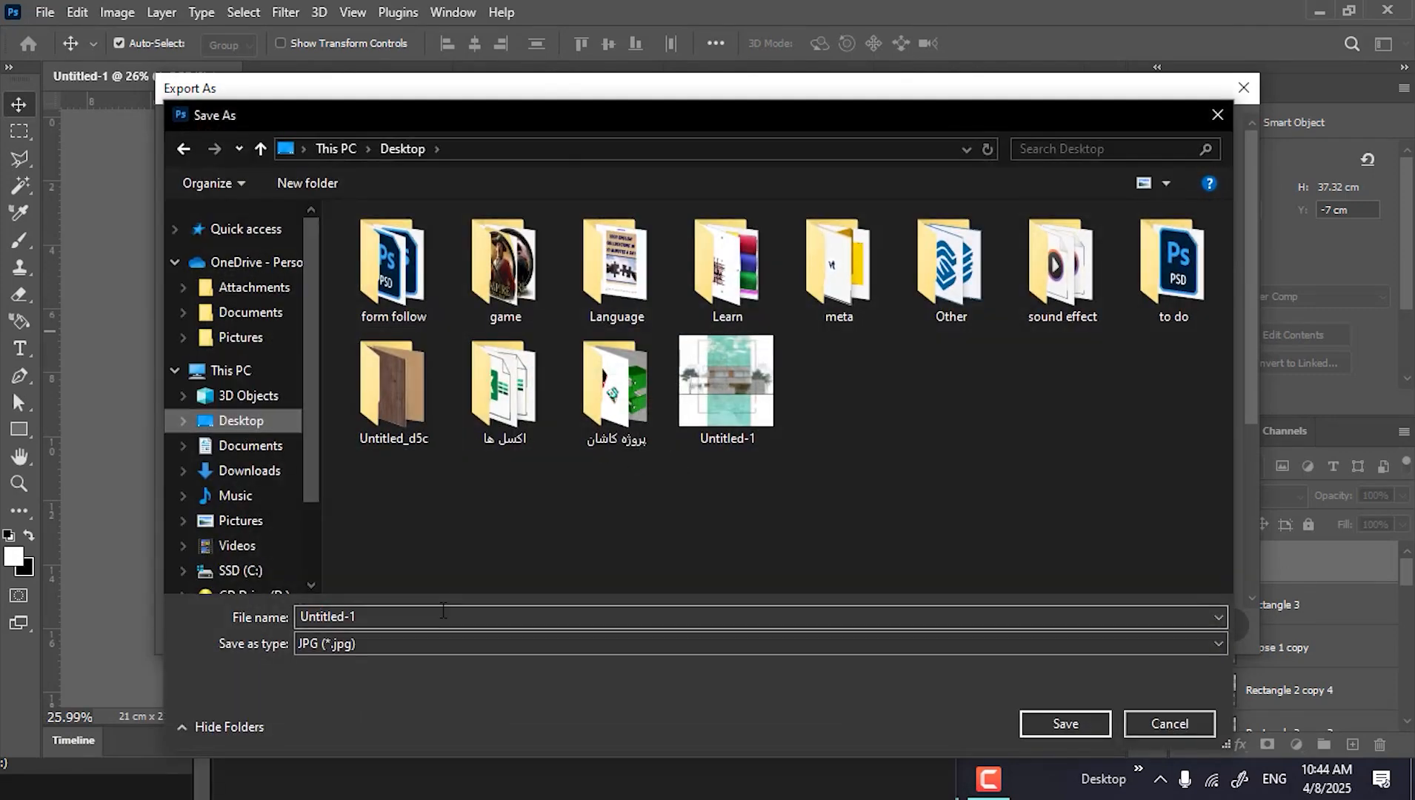
key(BackSpace)
text(2)
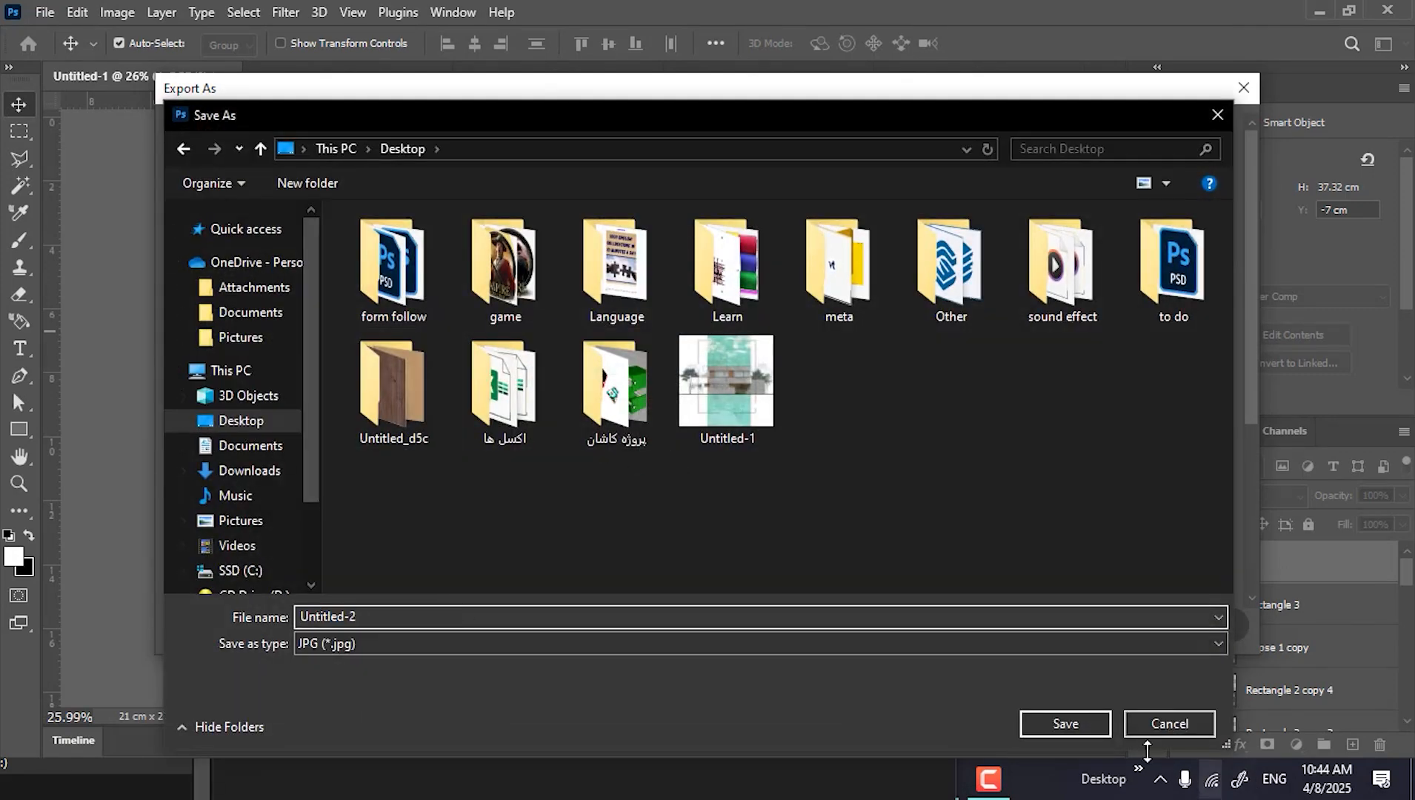
click(1092, 733)
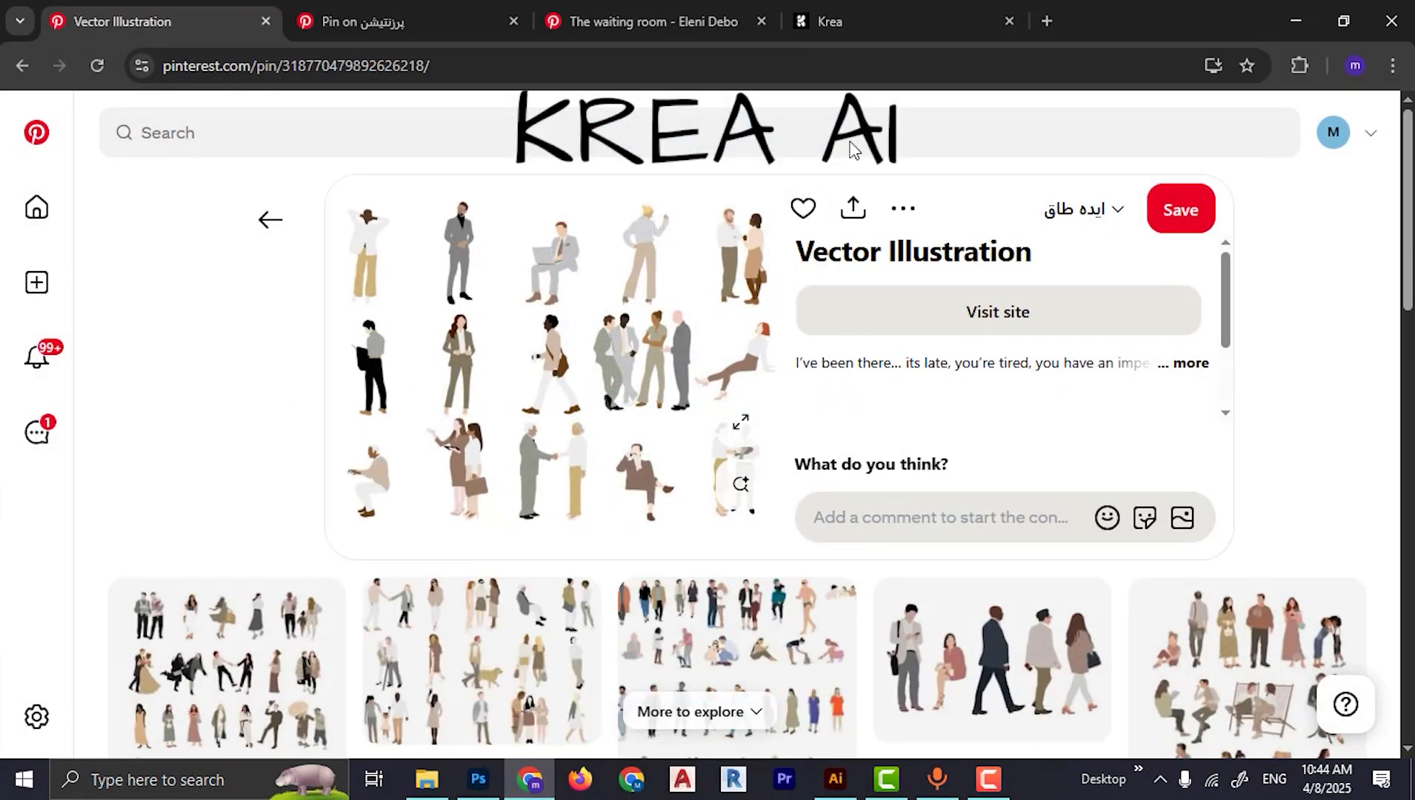
Switch to Krea in the browser, open its Enhancer and close the previously enhanced image
click(838, 23)
scroll(830, 363, down, 4)
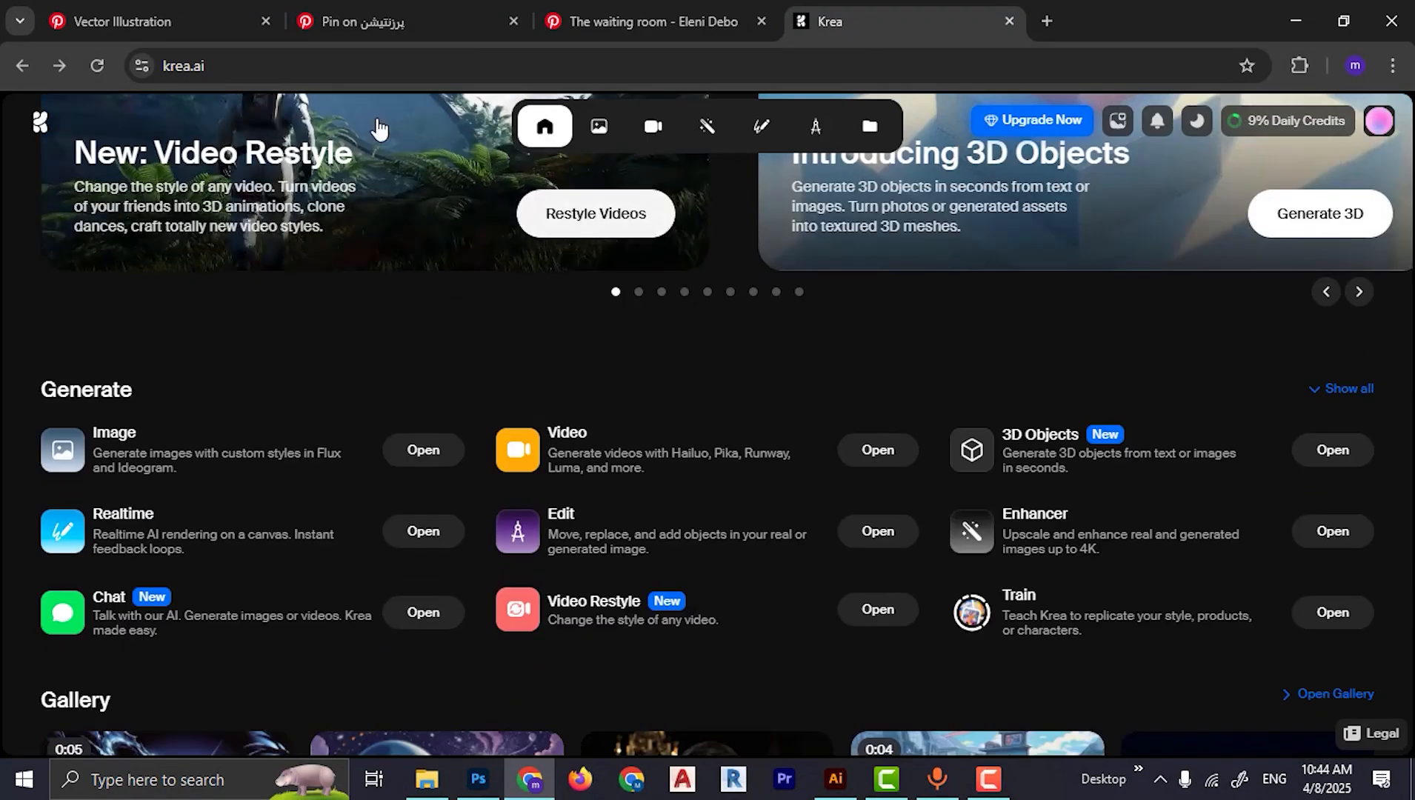
scroll(1037, 162, up, 4)
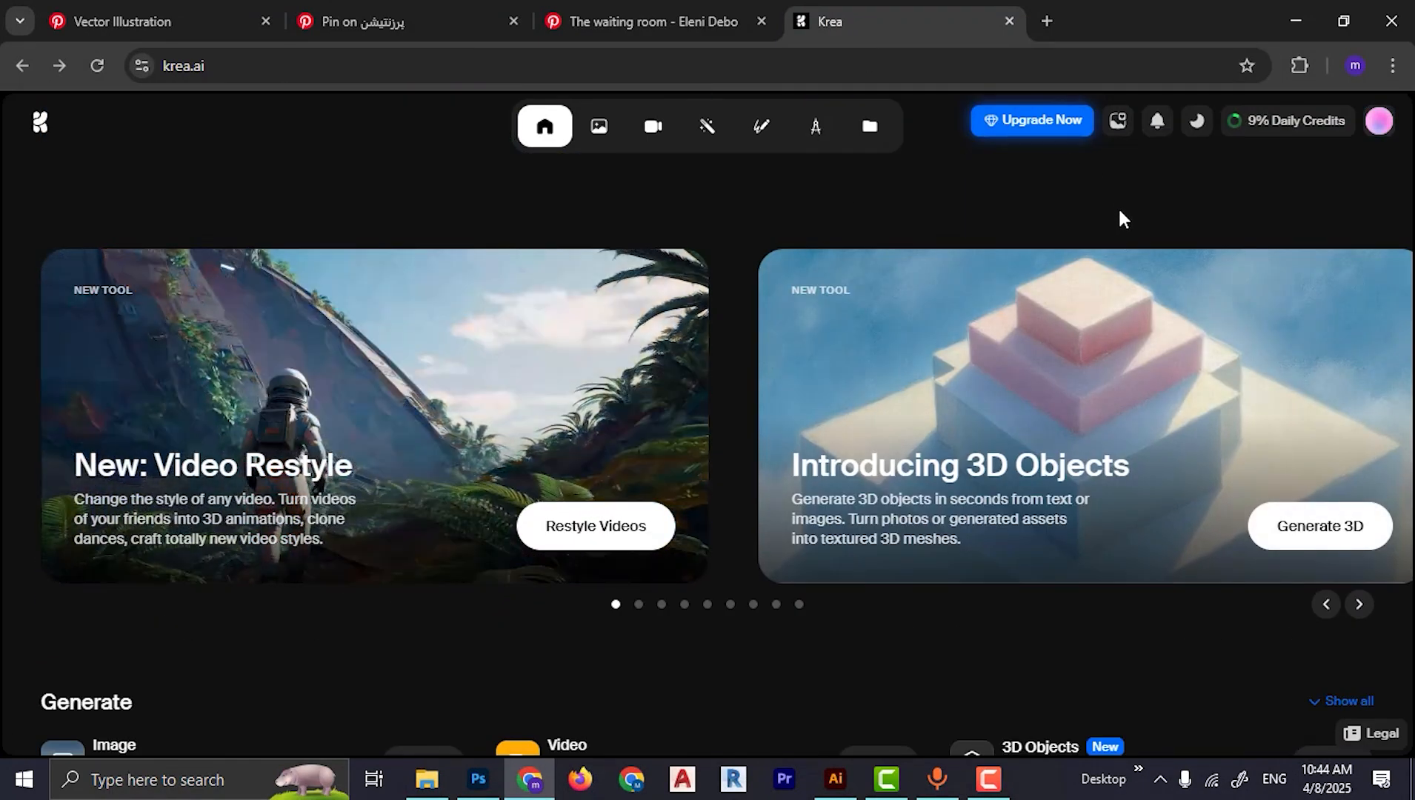
scroll(1115, 214, down, 4)
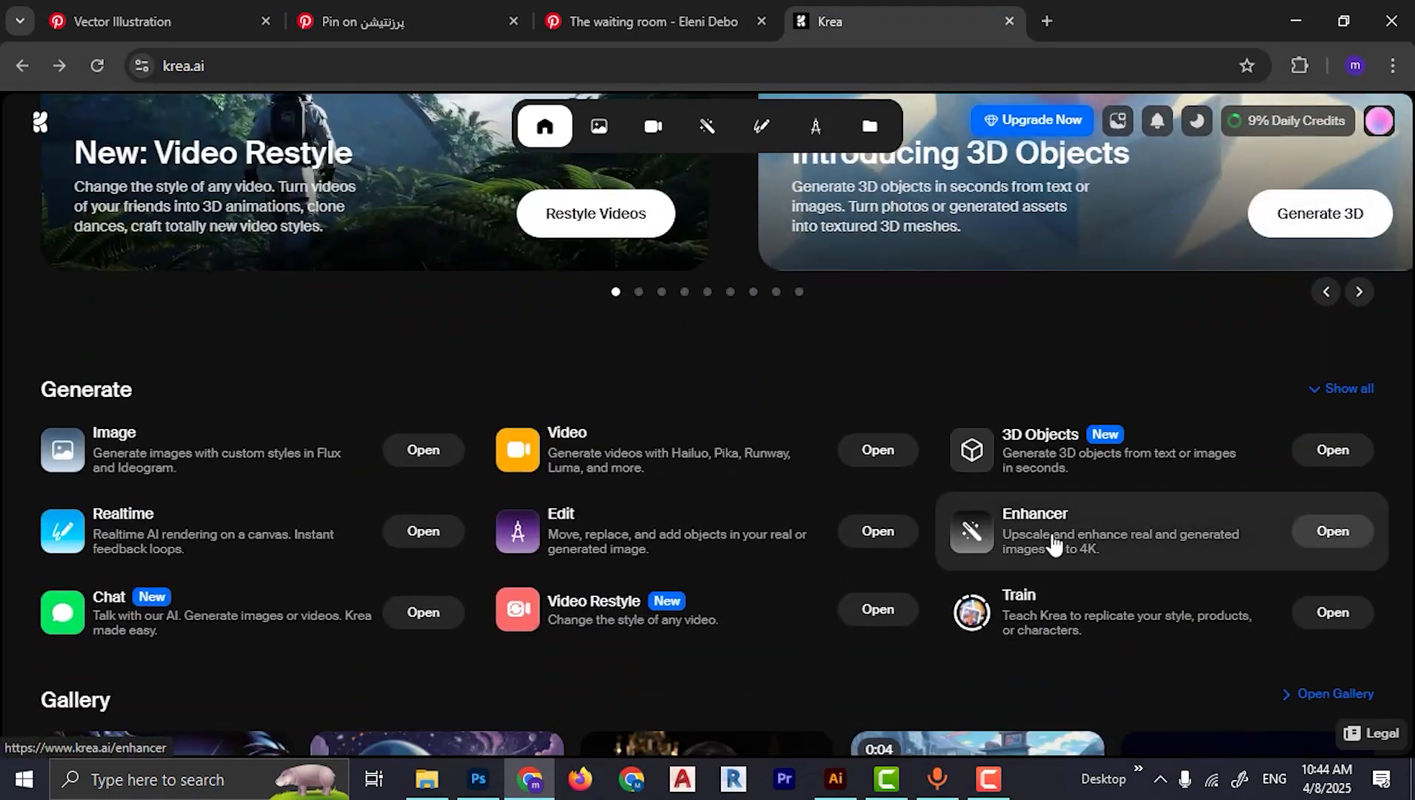
click(1323, 533)
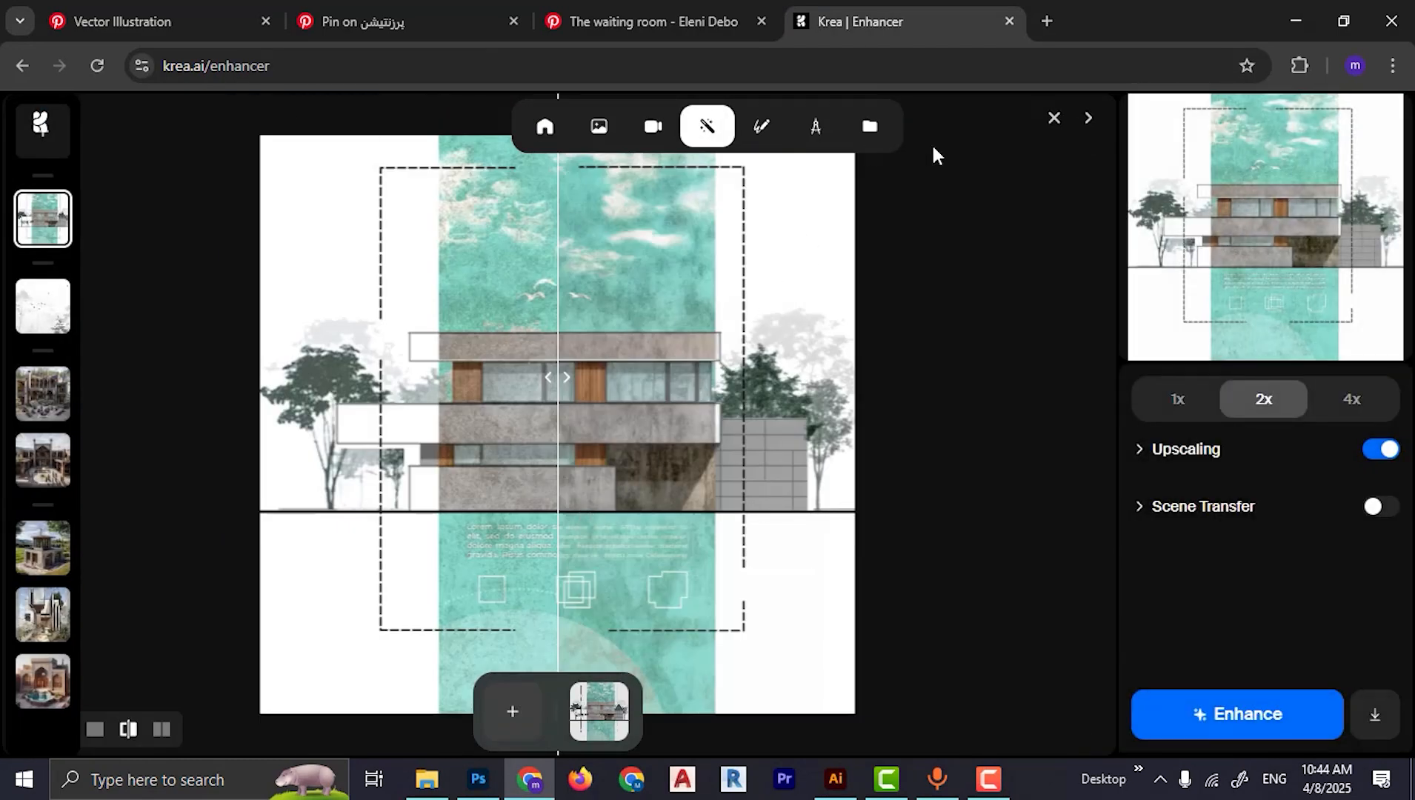
click(1052, 118)
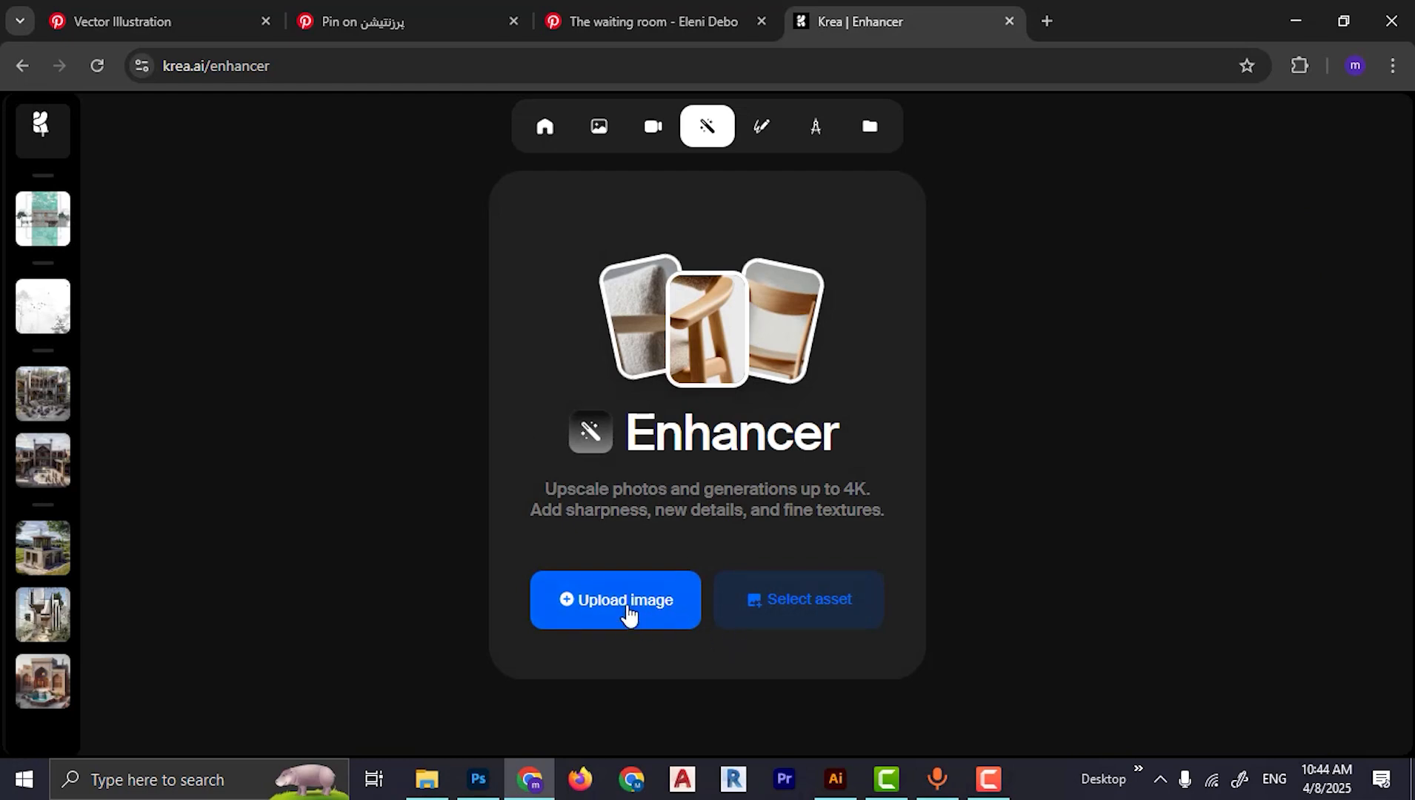
Upload the Untitled-2 image from the Desktop folder in File Explorer into the Enhancer
click(427, 779)
click(193, 474)
scroll(889, 578, down, 3)
click(1102, 607)
drag(775, 234, 98, 173)
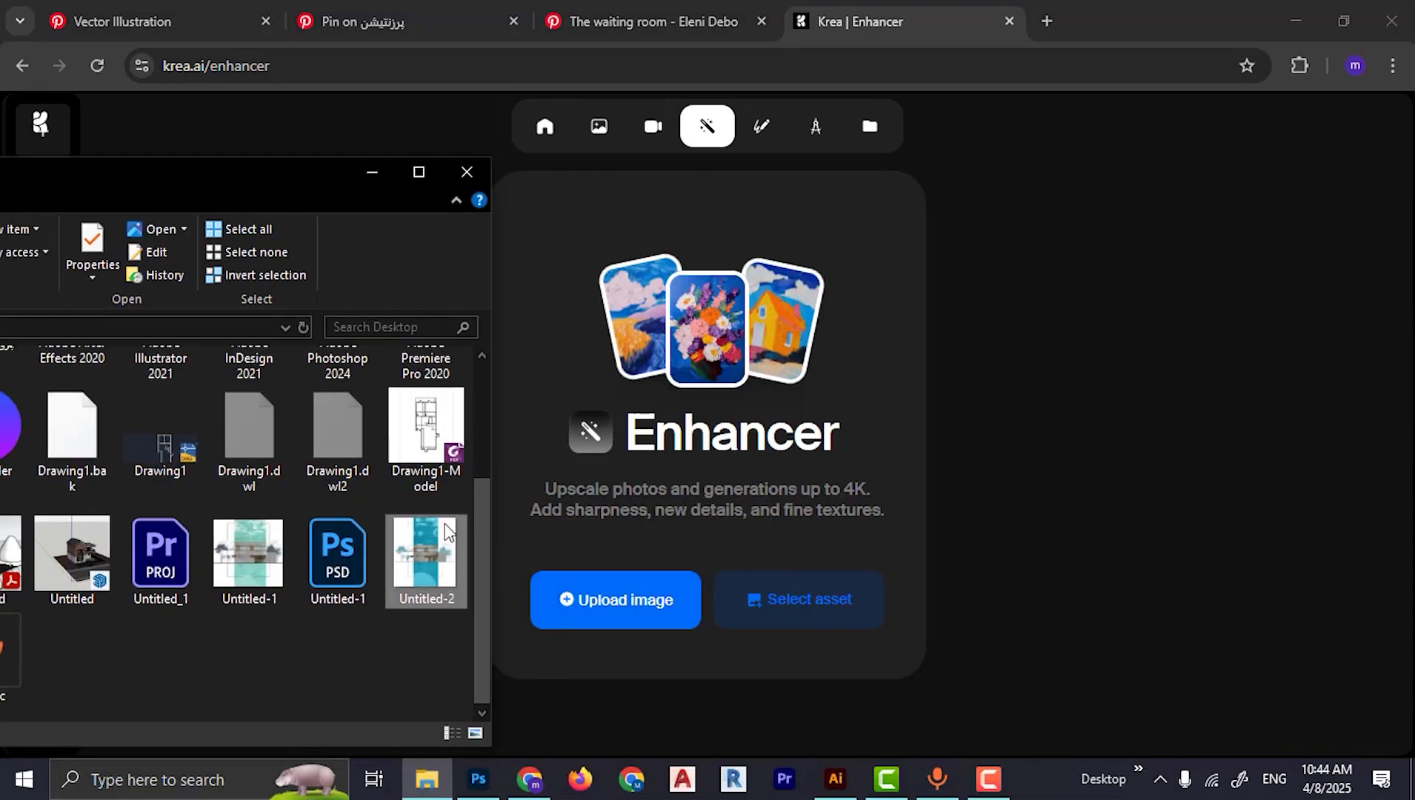
drag(428, 560, 700, 437)
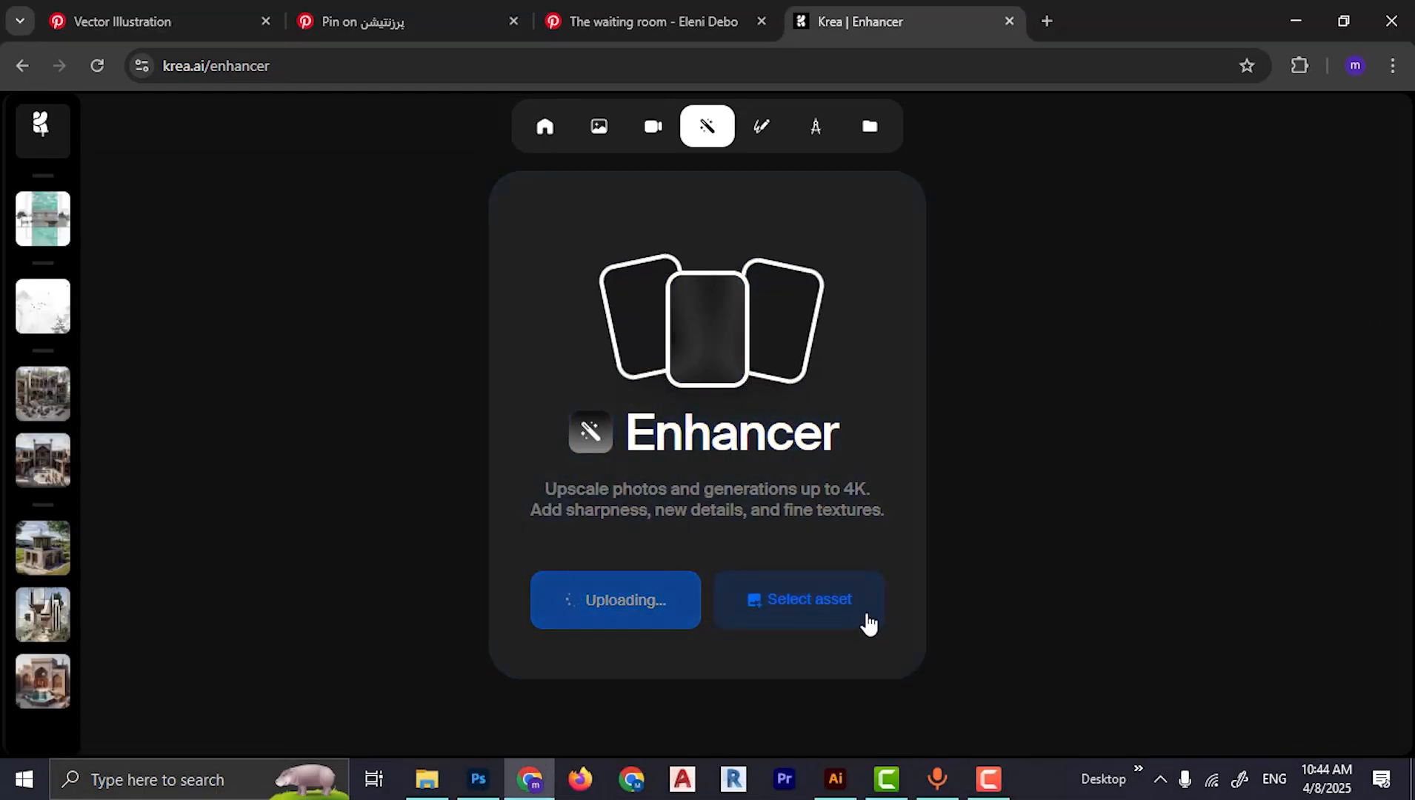
Enhance the uploaded facade image at 2x upscaling and compare the result with the original up close and as a whole
click(1222, 724)
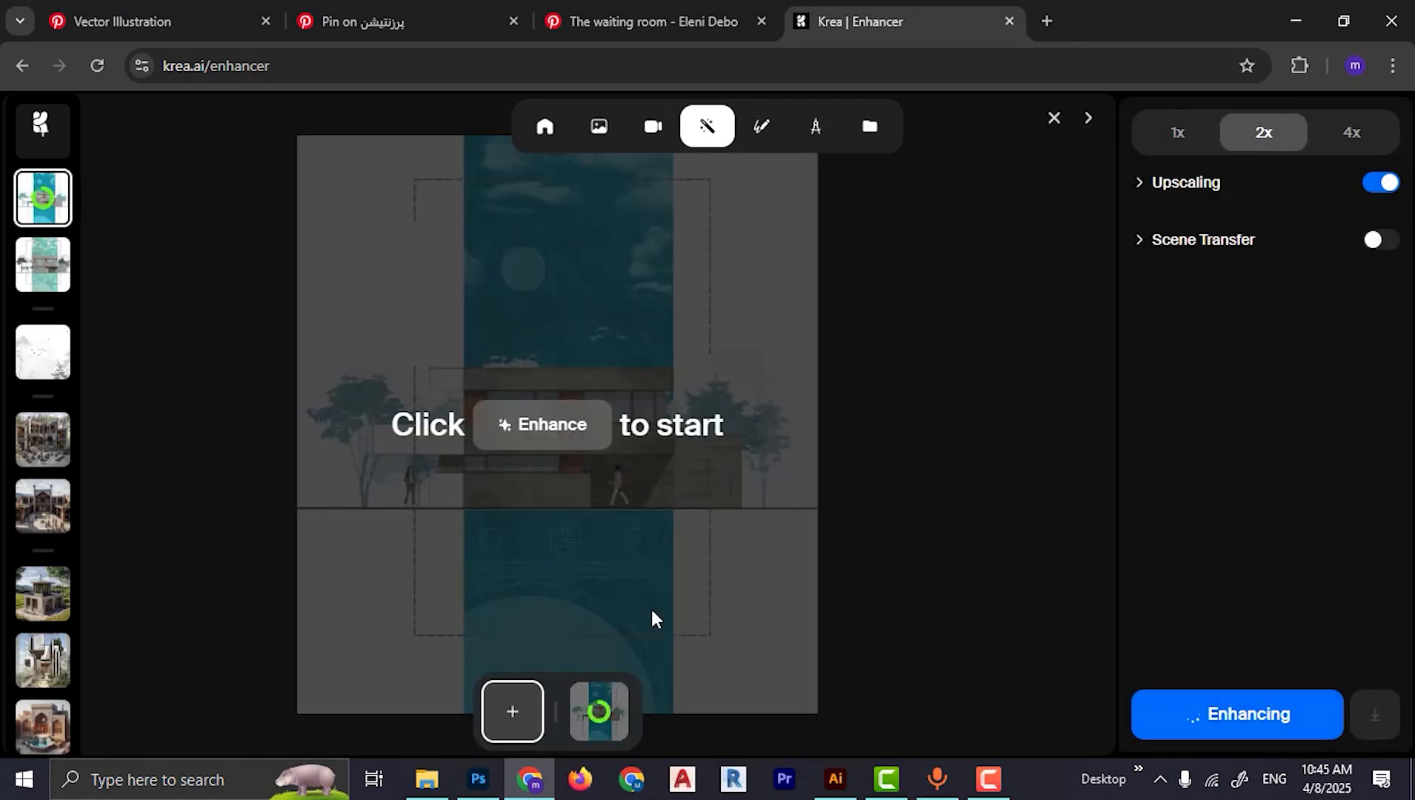
click(561, 423)
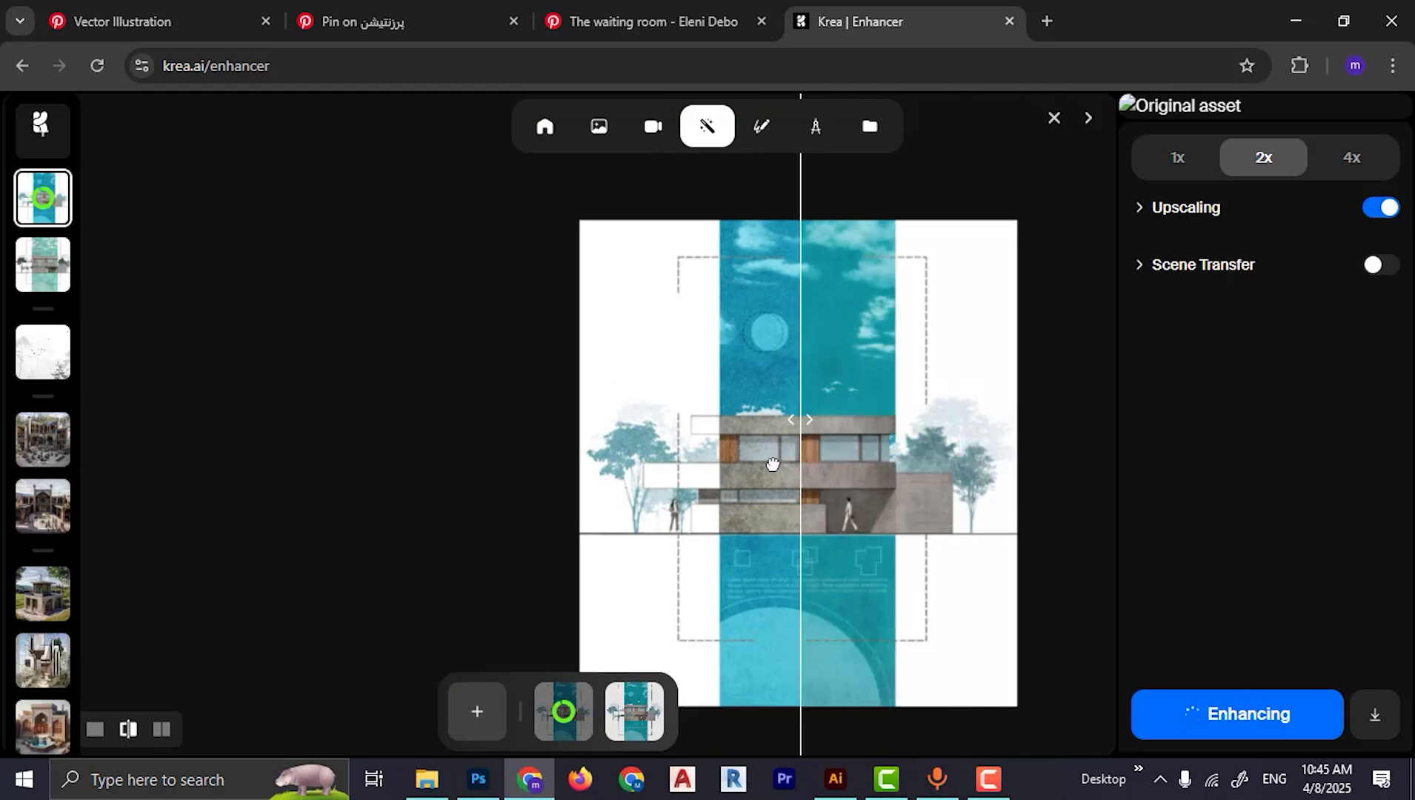
scroll(793, 459, up, 5)
scroll(796, 464, down, 3)
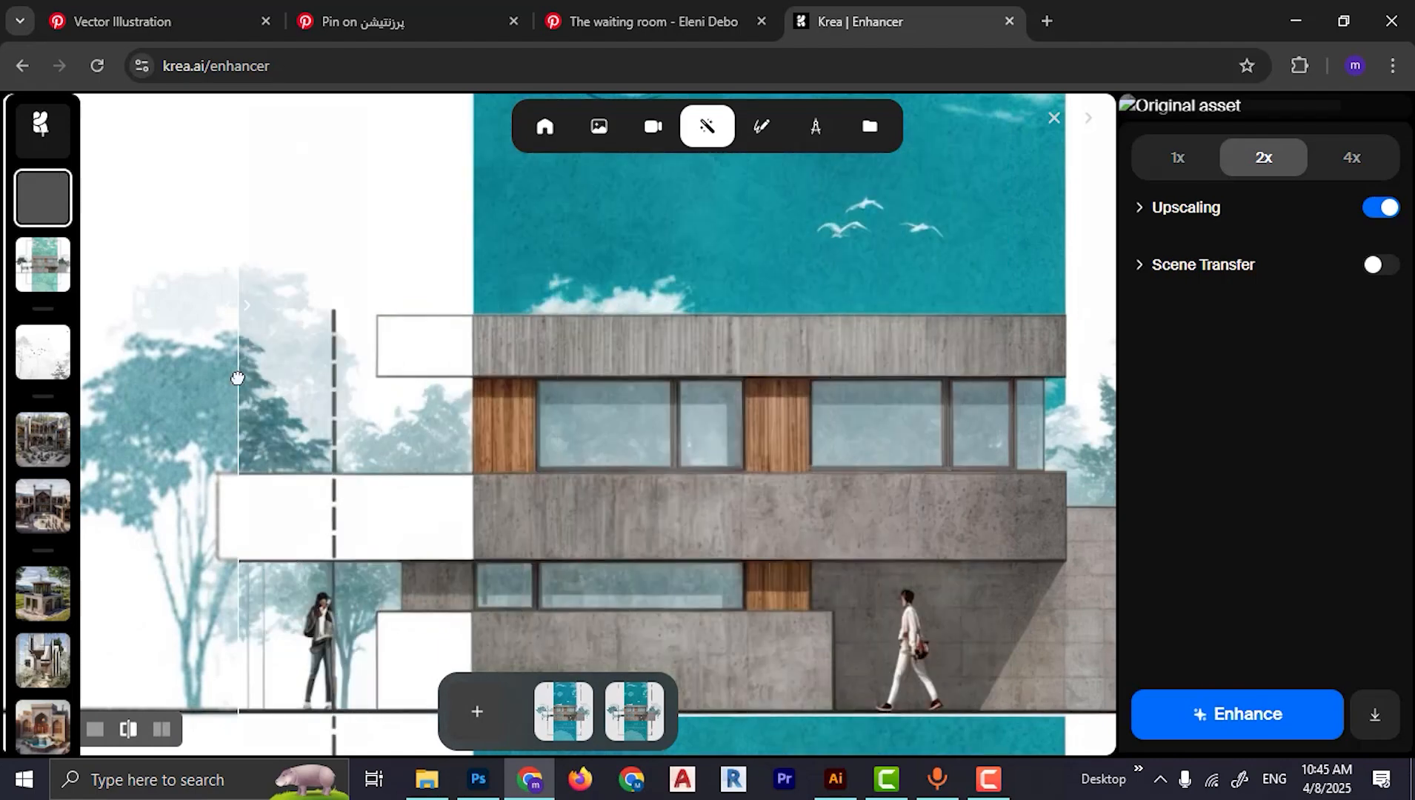
scroll(316, 373, down, 5)
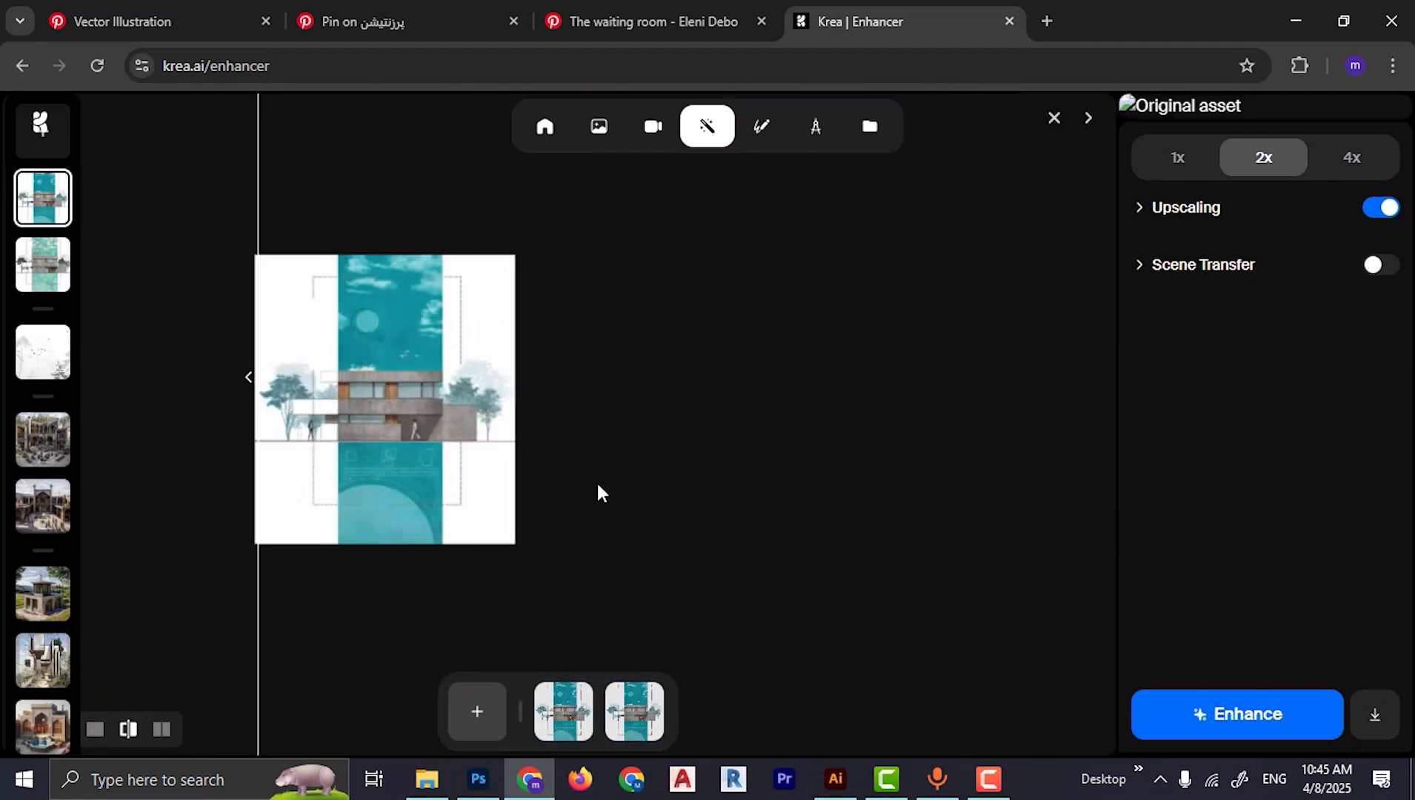
scroll(370, 398, up, 5)
drag(368, 389, 556, 426)
scroll(561, 446, down, 3)
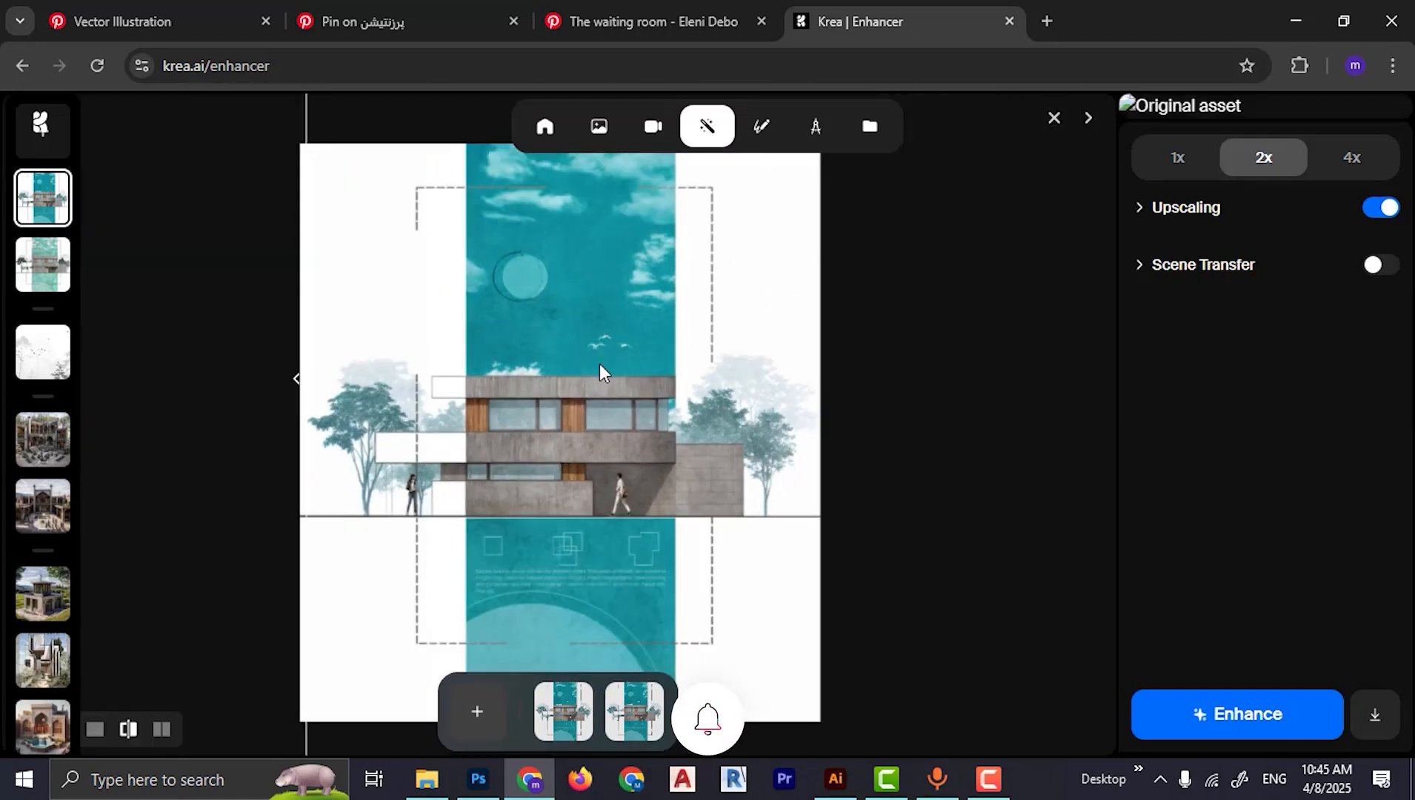